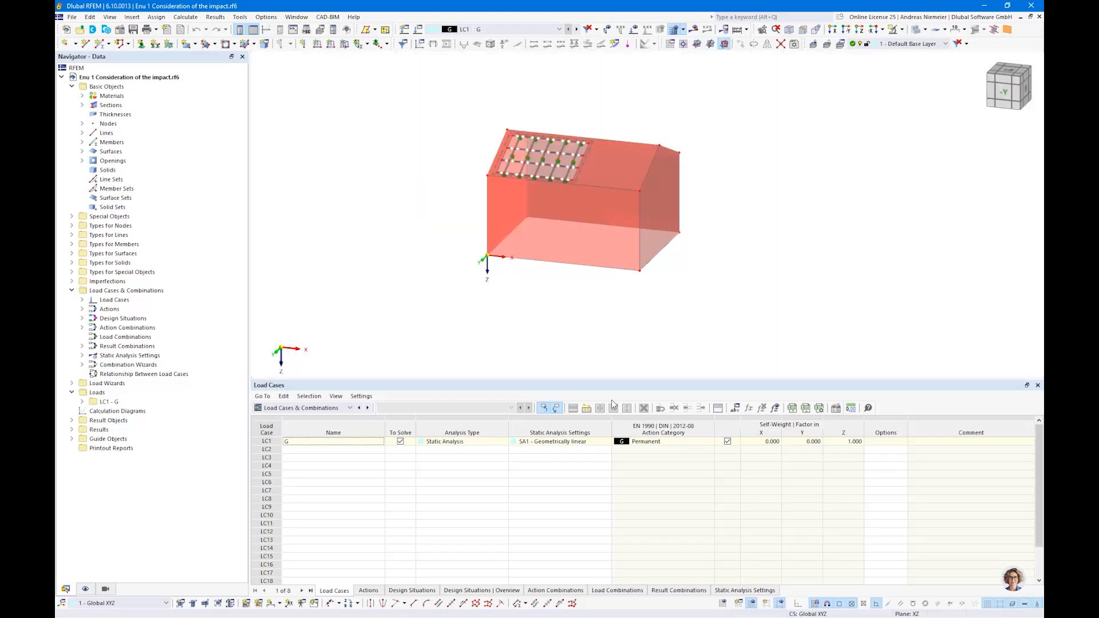
# - Close the load case table and examine the building model with the roof-mounted frame from a closer view
pyautogui.click(1037, 385)
pyautogui.scroll(3, 694, 366)
pyautogui.scroll(-1, 744, 375)
pyautogui.keyDown('ctrl'); pyautogui.moveTo(785, 378); pyautogui.dragTo(741, 375, button='middle'); pyautogui.keyUp('ctrl')
pyautogui.scroll(2, 495, 300)
pyautogui.scroll(1, 496, 300)
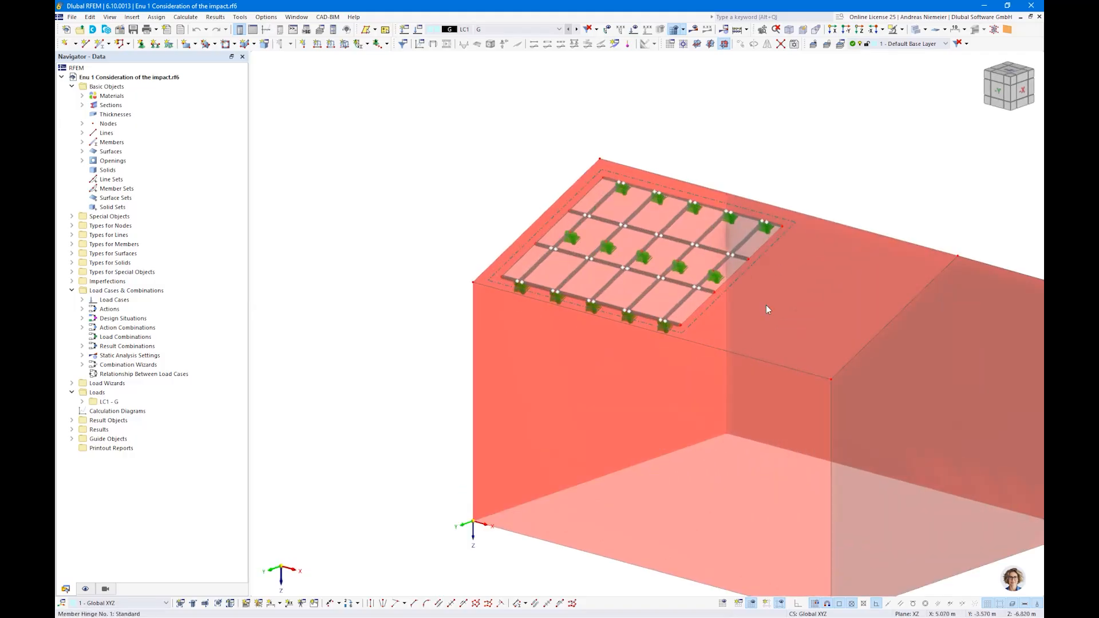
pyautogui.scroll(-1, 513, 382)
pyautogui.moveTo(688, 430); pyautogui.dragTo(559, 388, button='middle')
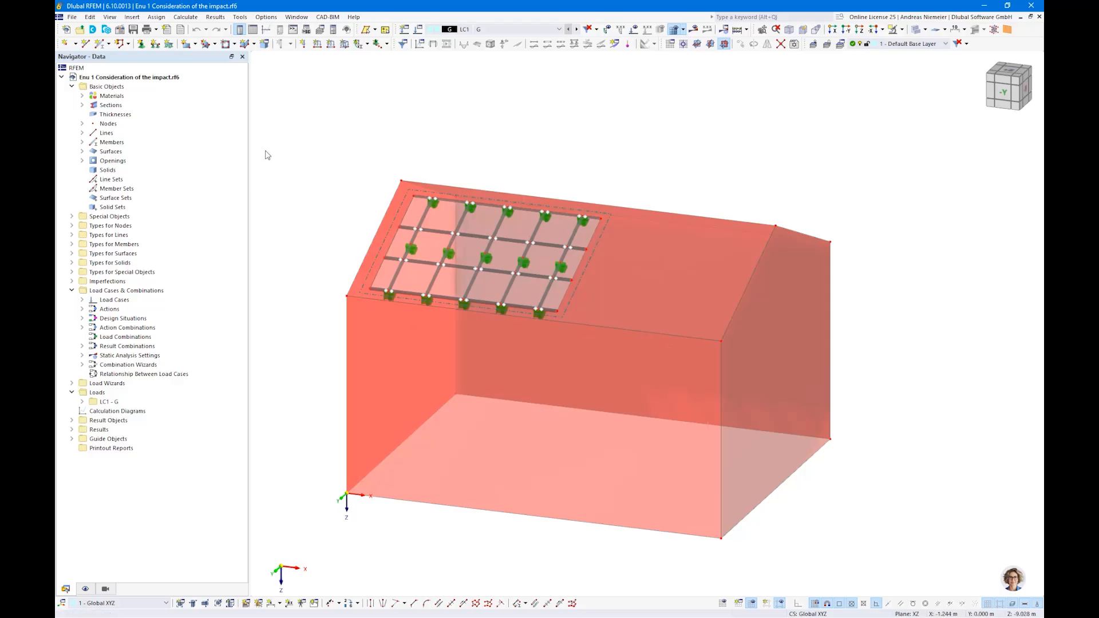
# - Collapse the Basic Objects, Load Cases & Combinations and Loads groups in the model's data tree
pyautogui.rightClick(147, 77)
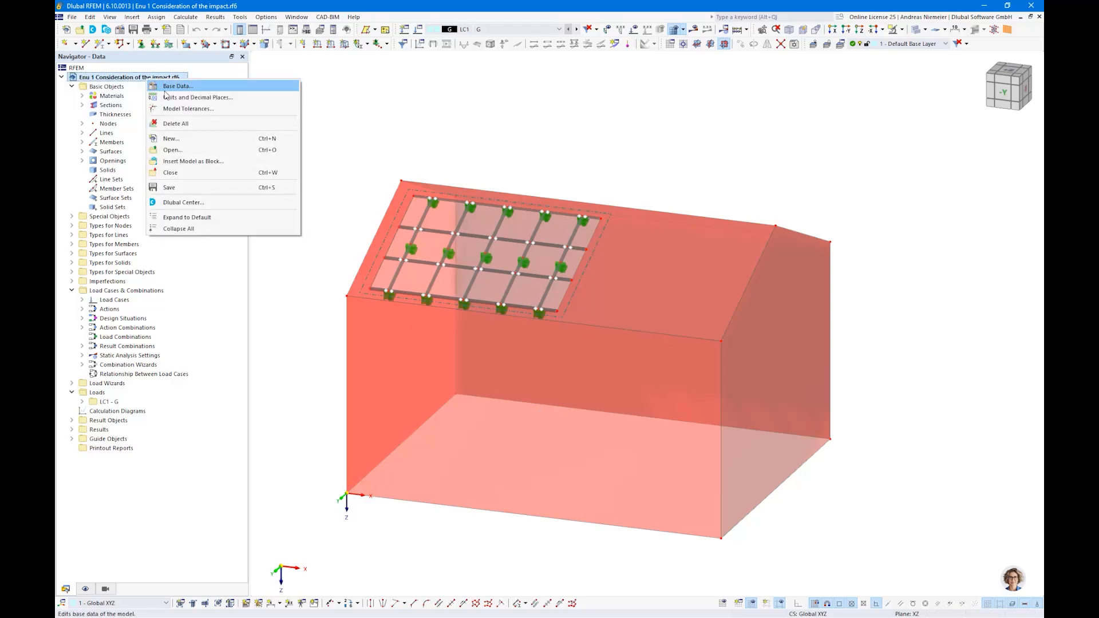
pyautogui.click(72, 86)
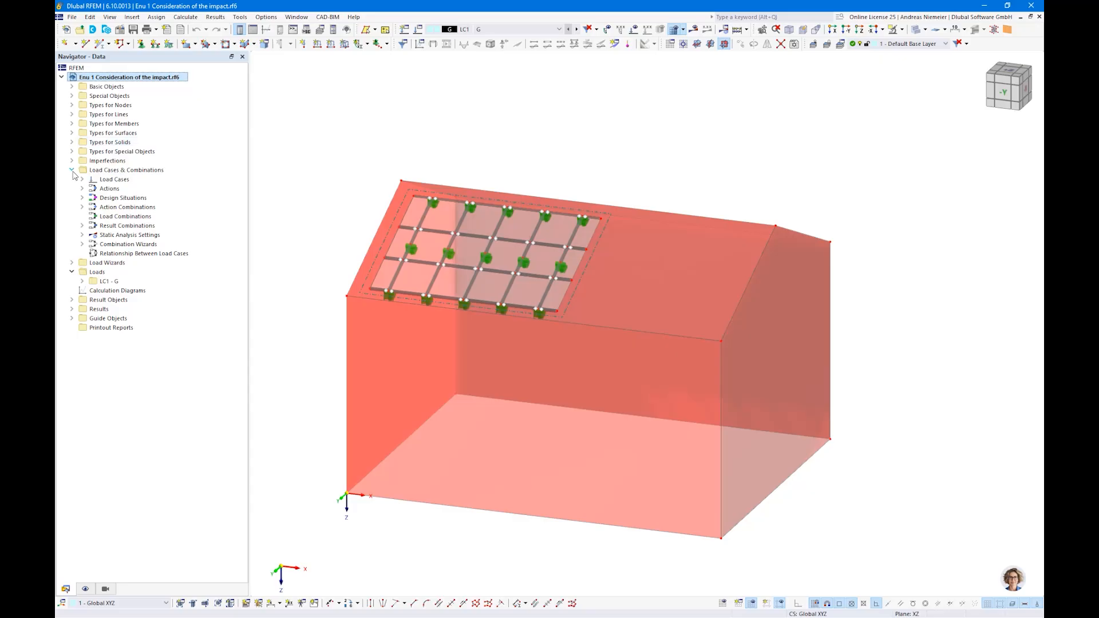
pyautogui.click(72, 170)
pyautogui.click(71, 188)
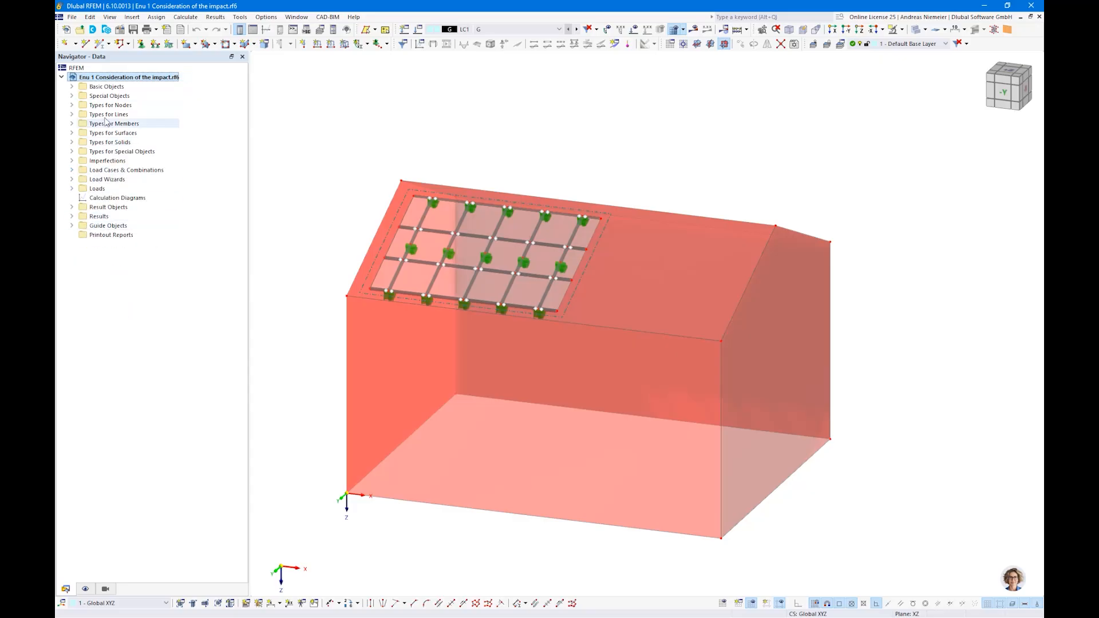
# - Set the model's location in its base data to Dlubal Software GmbH in Tiefenbach by searching the load zone map for "dlubal"
pyautogui.rightClick(121, 77)
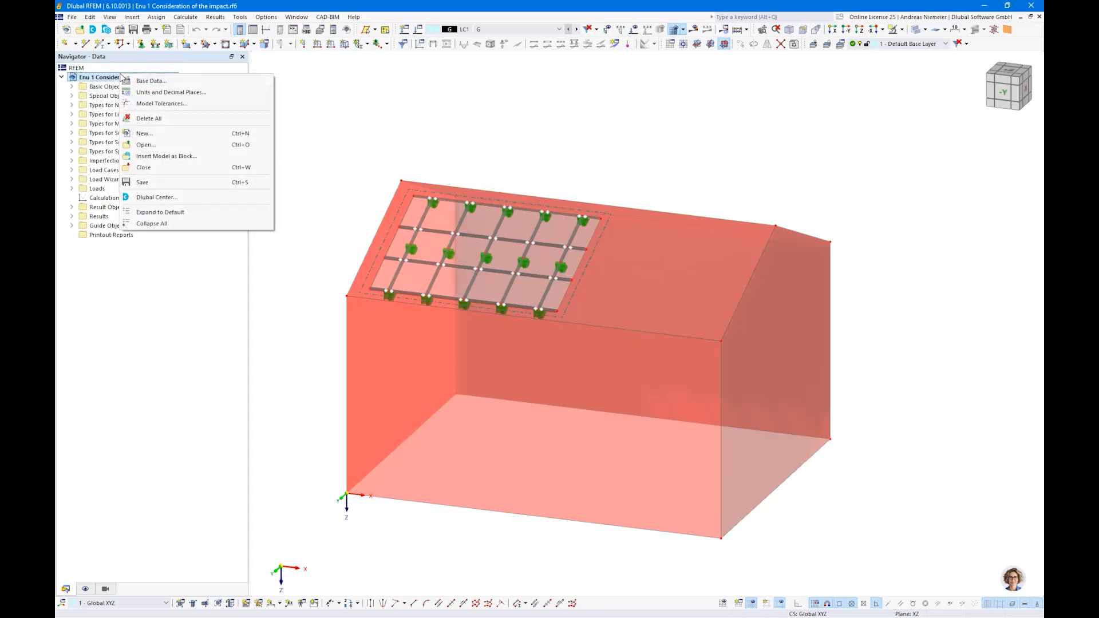
pyautogui.click(150, 81)
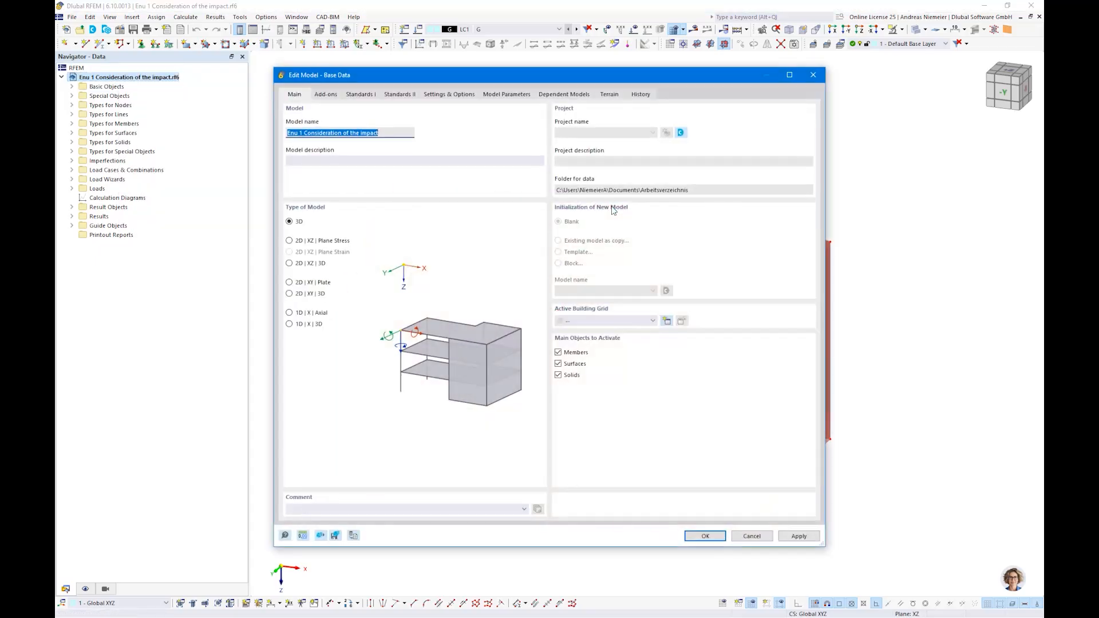
pyautogui.click(506, 95)
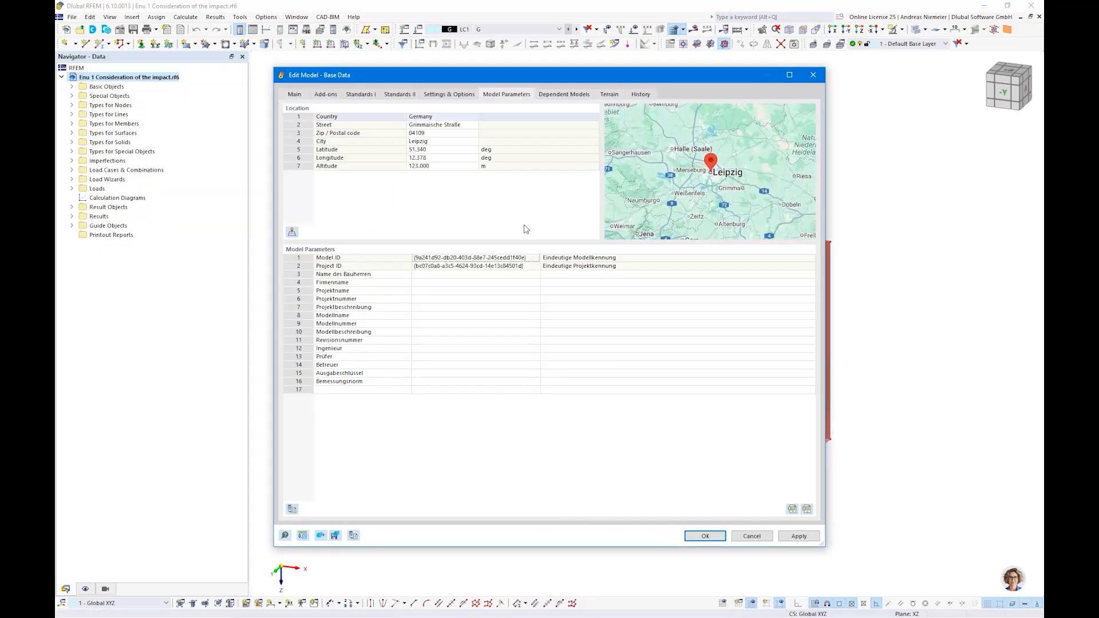
pyautogui.click(292, 231)
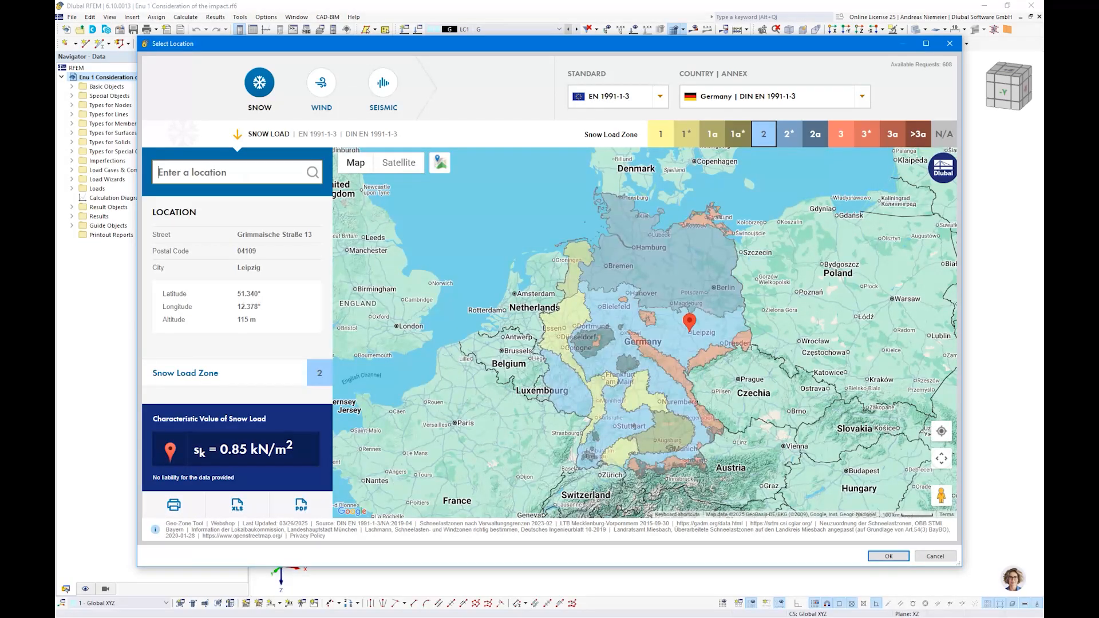
pyautogui.write('dlubal')
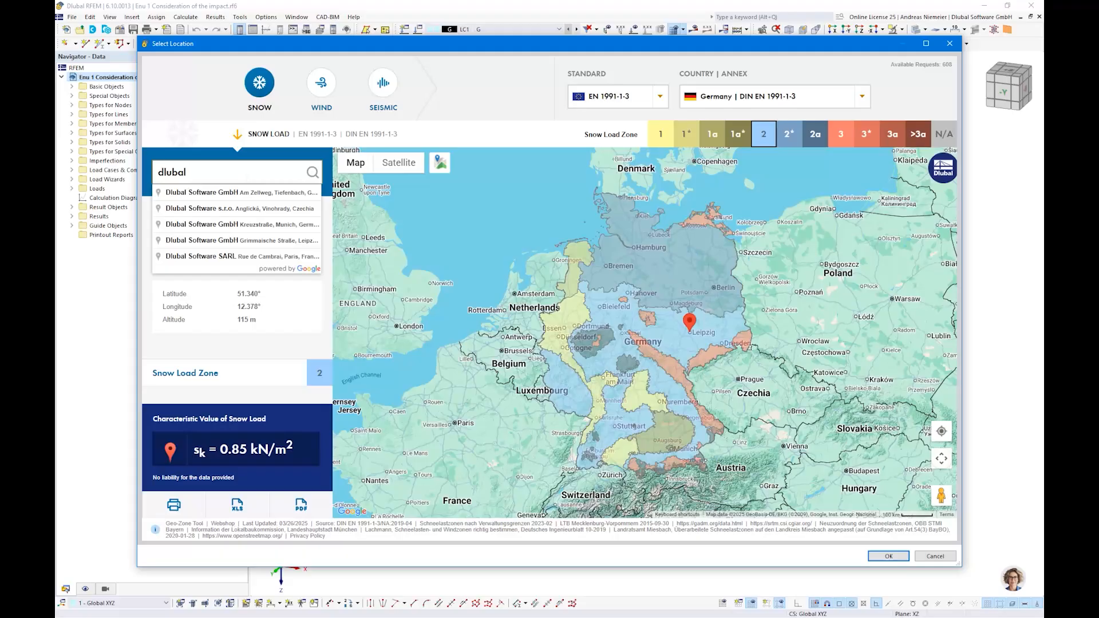
pyautogui.click(232, 194)
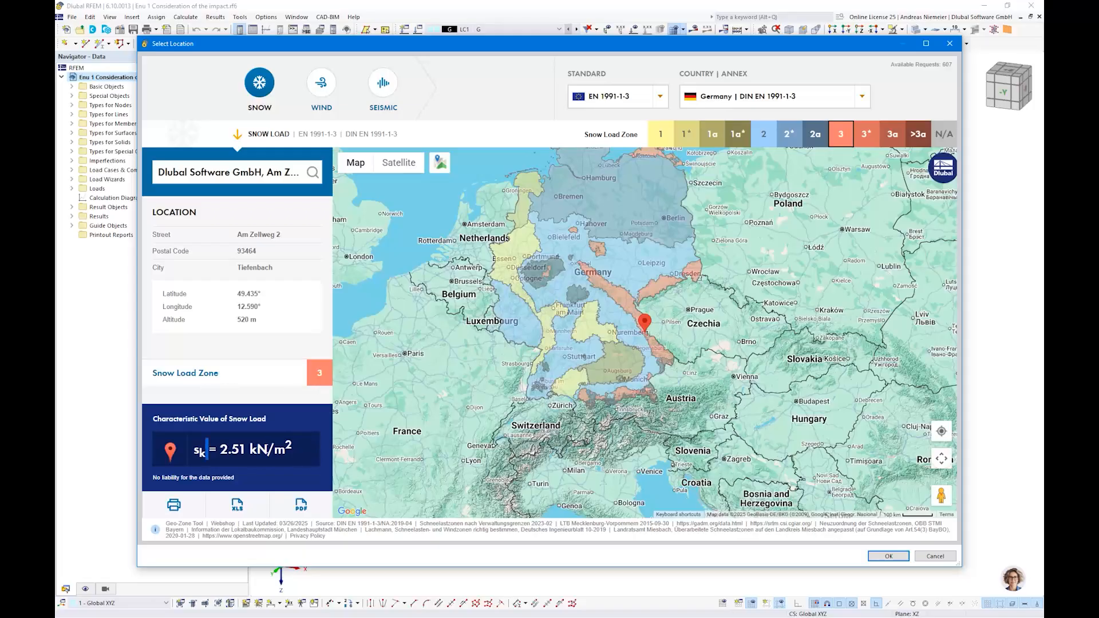
pyautogui.moveTo(205, 448); pyautogui.dragTo(267, 449)
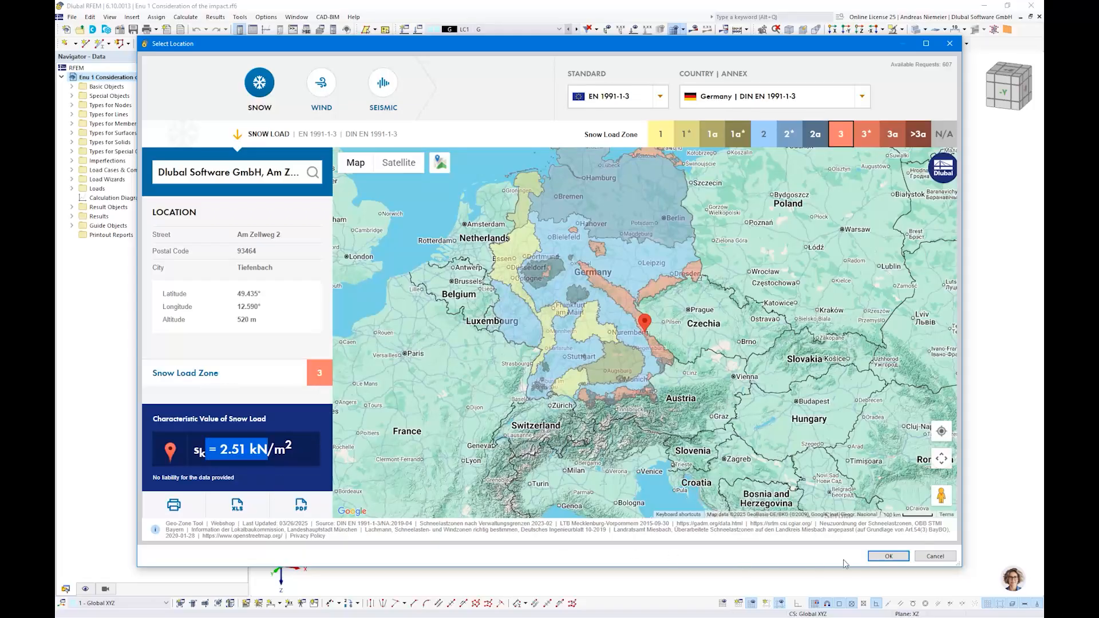
pyautogui.click(888, 555)
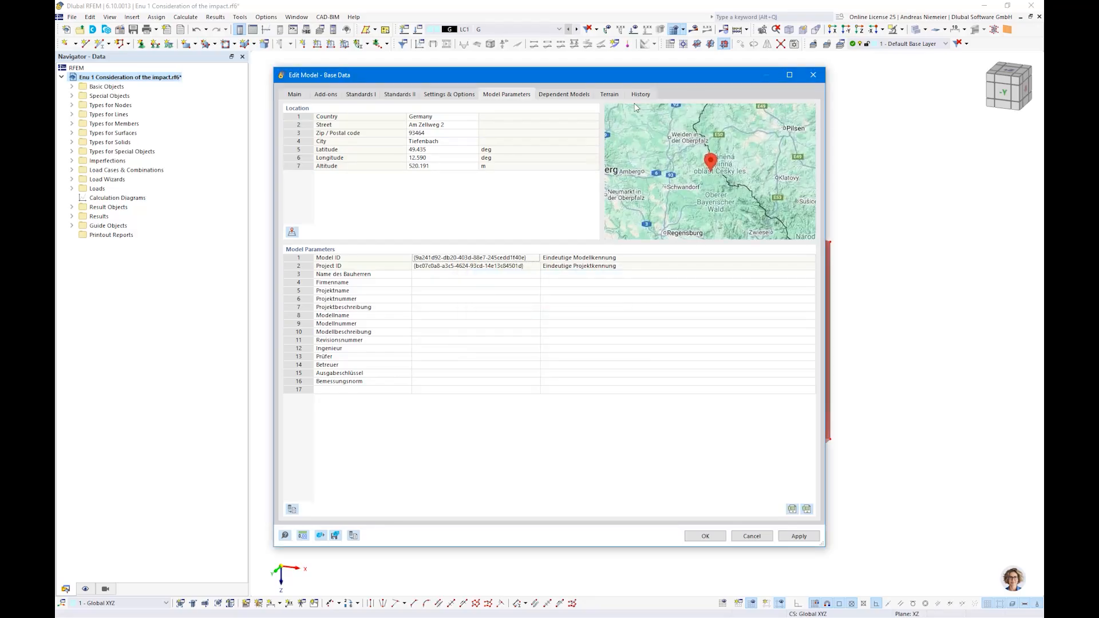
pyautogui.click(701, 537)
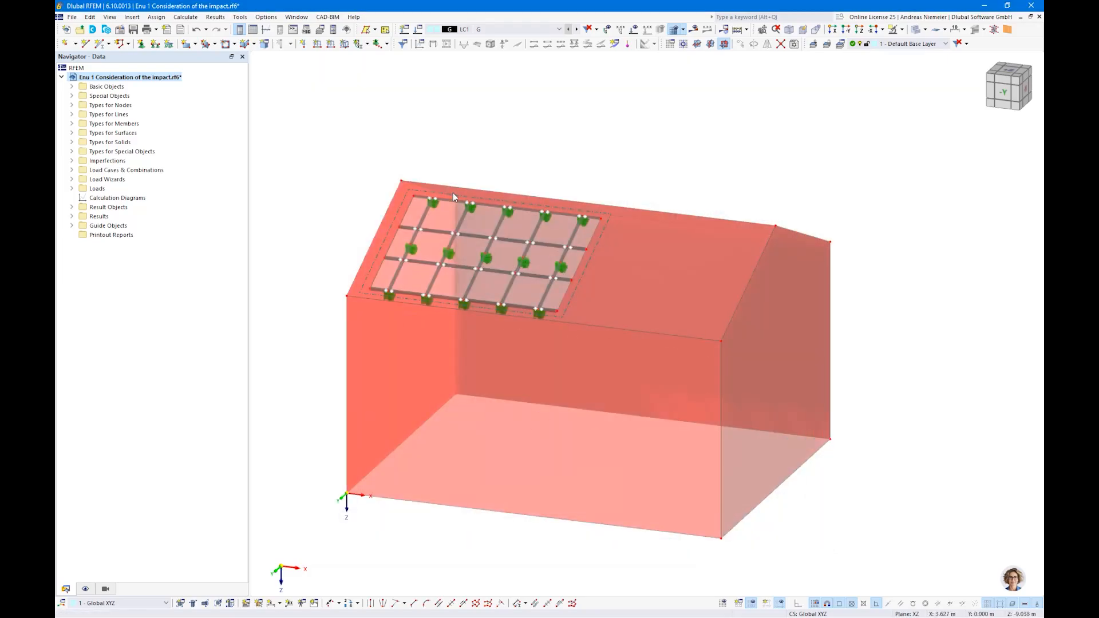
# - Create a new wind load with the load wizard and set its type to Duopitch roof
pyautogui.moveTo(285, 338); pyautogui.dragTo(287, 315, button='middle')
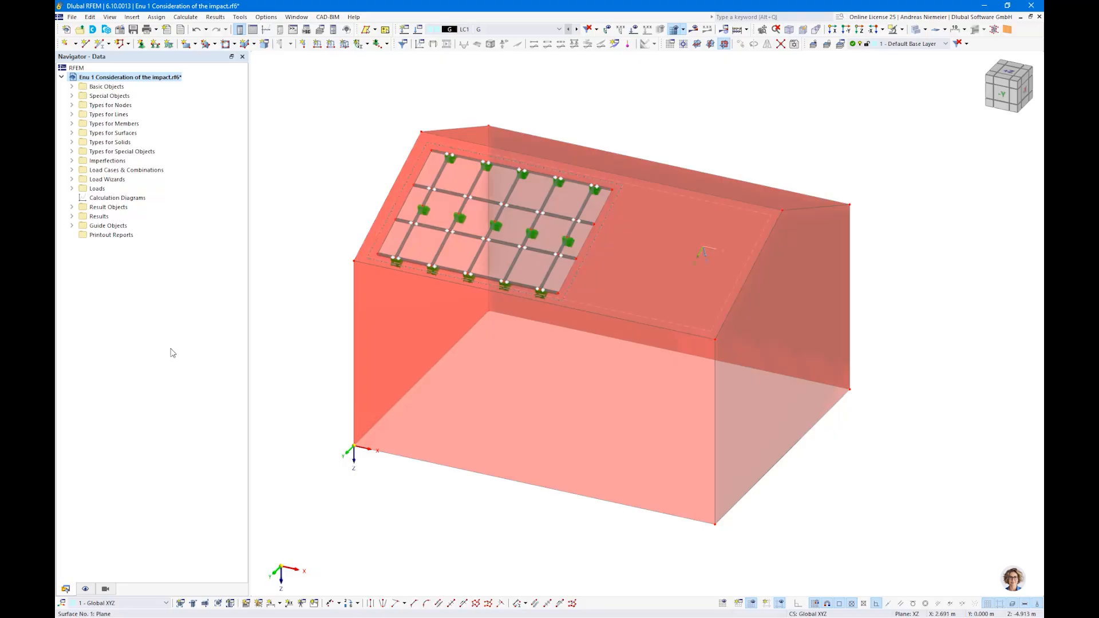
pyautogui.click(72, 179)
pyautogui.click(91, 216)
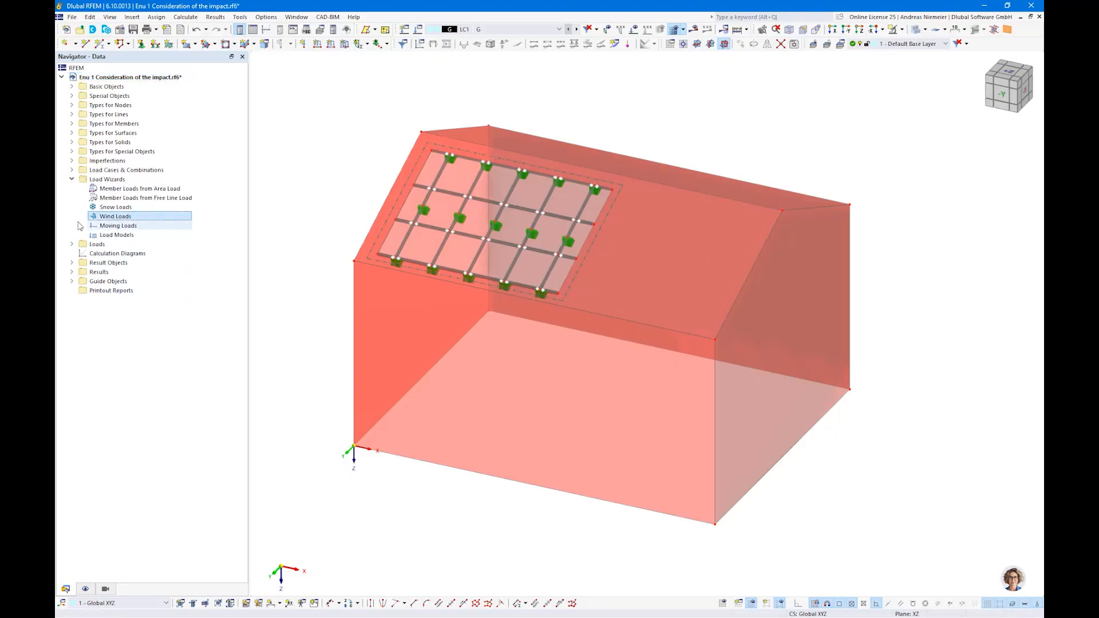
pyautogui.rightClick(105, 216)
pyautogui.click(143, 235)
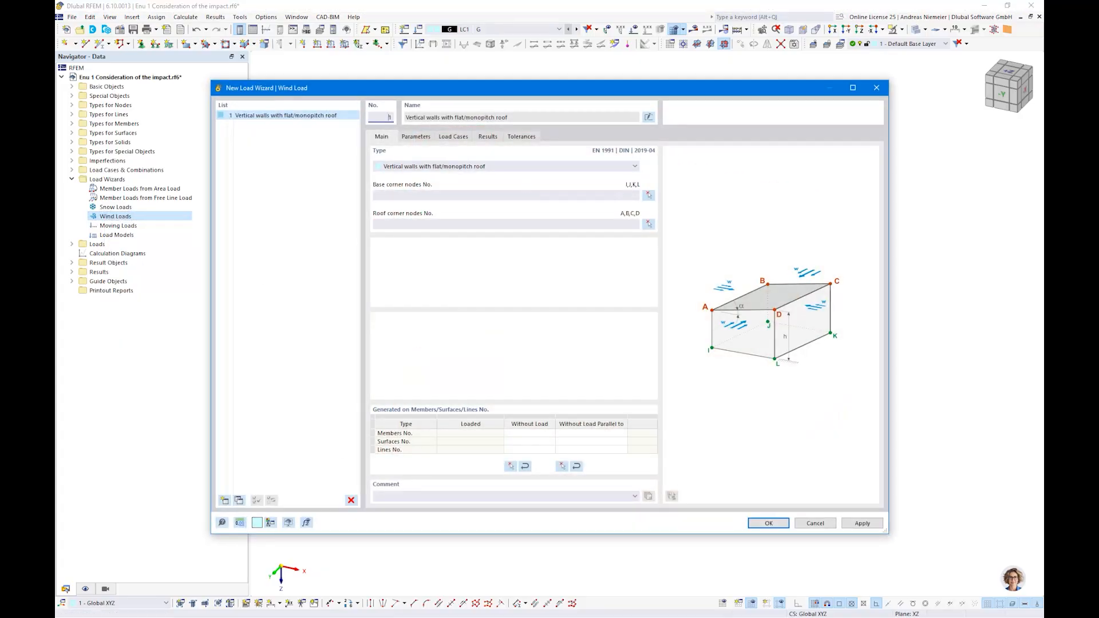
pyautogui.click(476, 167)
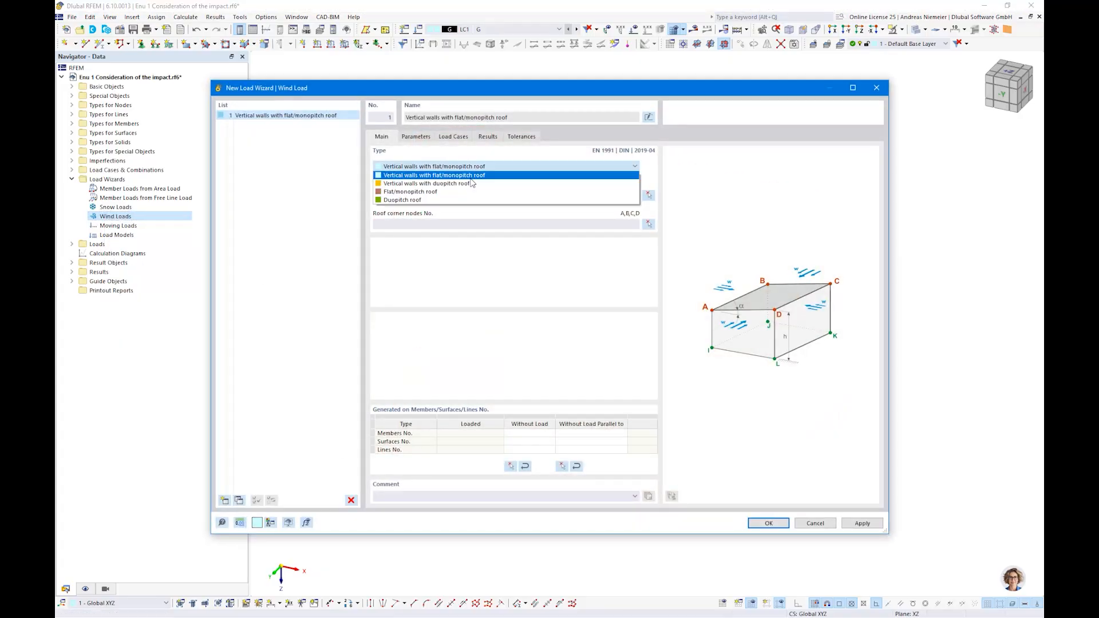
pyautogui.click(406, 199)
# - Assign the six roof corner nodes 5, 6, 10, 7, 8 and 9 to the duopitch roof wind load
pyautogui.click(650, 203)
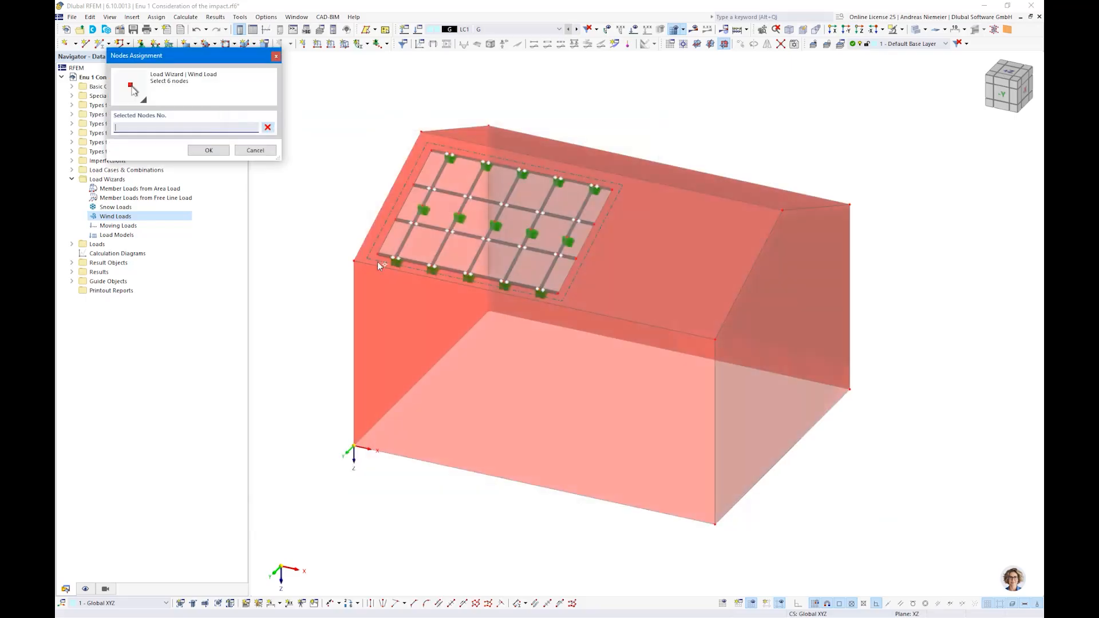
pyautogui.click(354, 261)
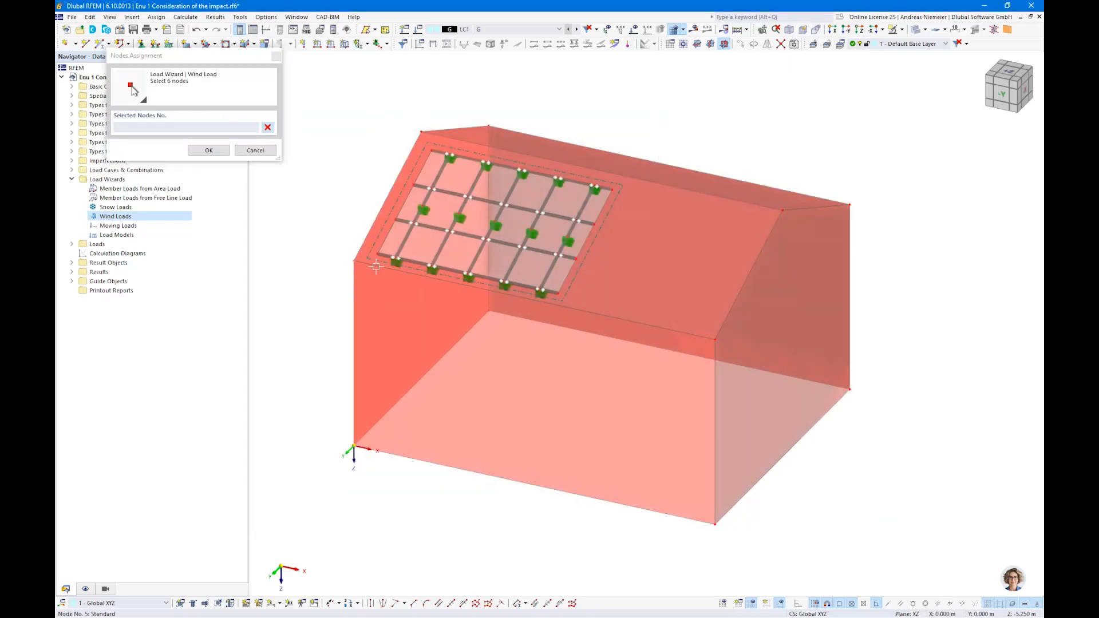
pyautogui.click(715, 338)
pyautogui.click(782, 211)
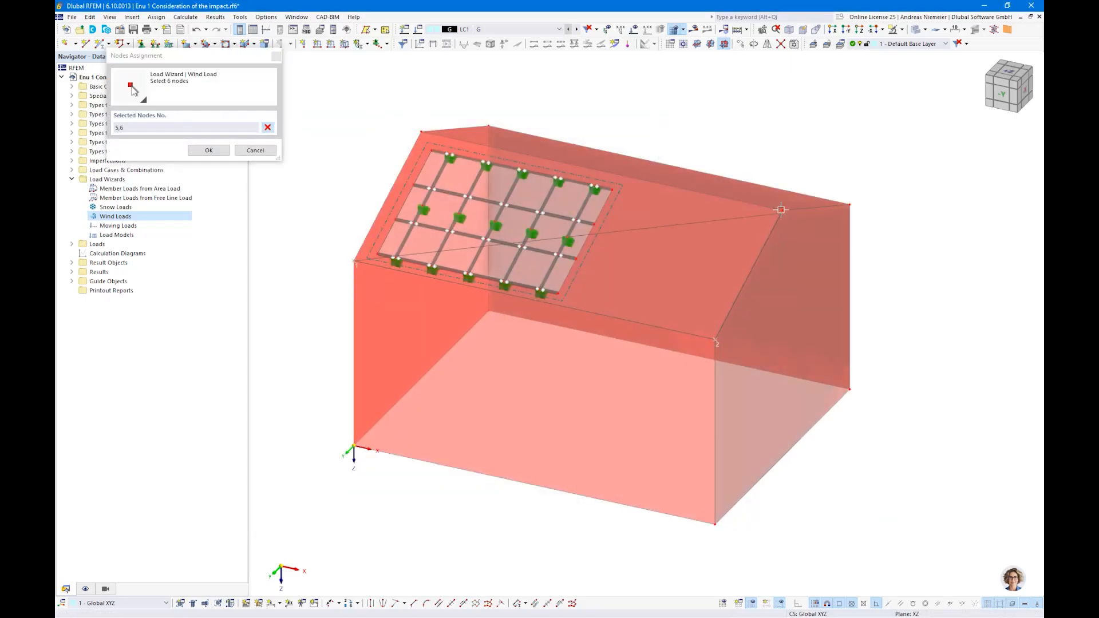
pyautogui.click(851, 206)
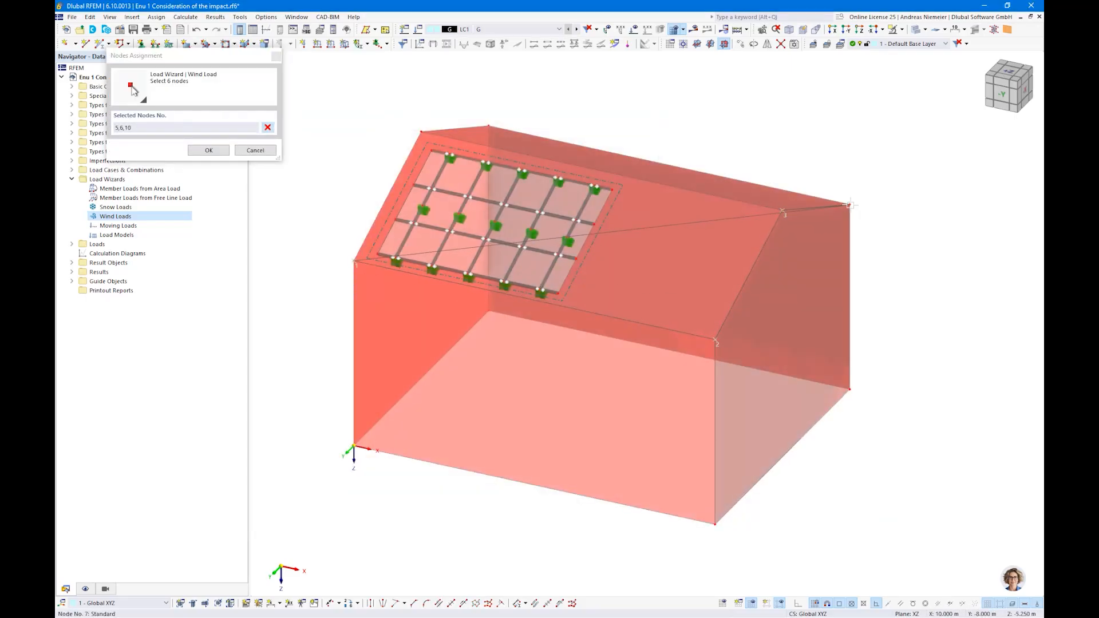
pyautogui.click(487, 126)
pyautogui.click(421, 132)
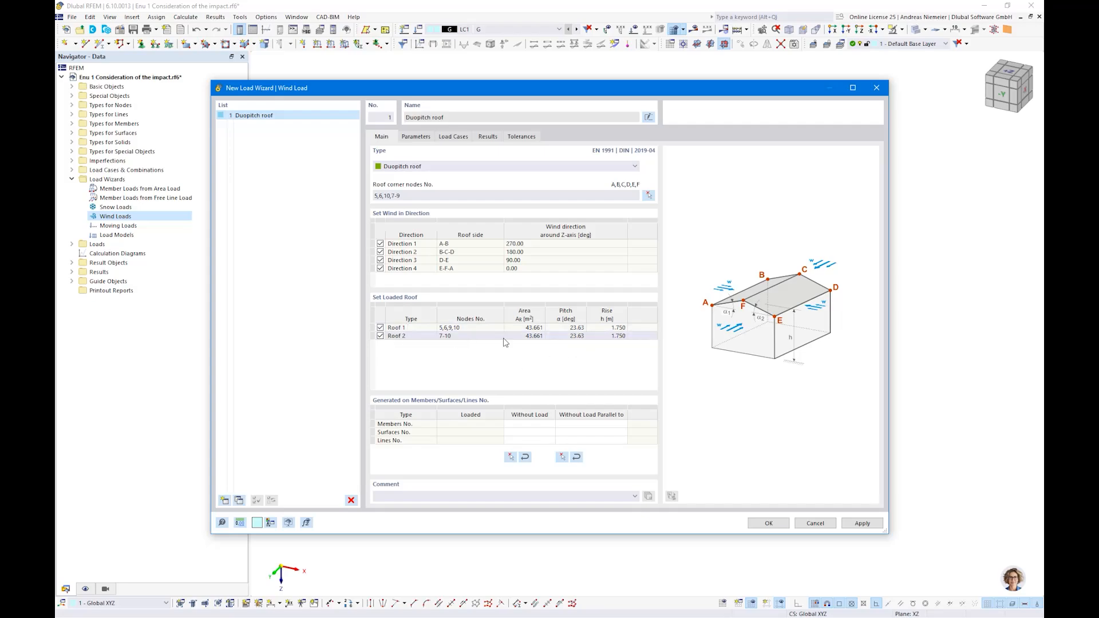
# - Review the wind load parameters and generate load cases for all four wind directions automatically
pyautogui.click(425, 138)
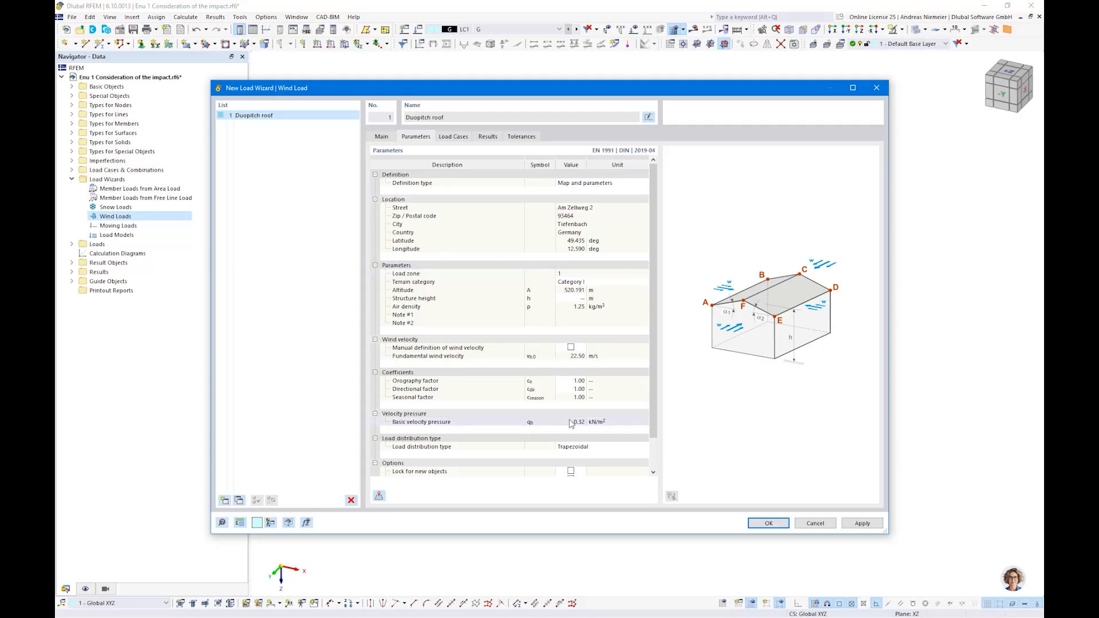
pyautogui.click(453, 138)
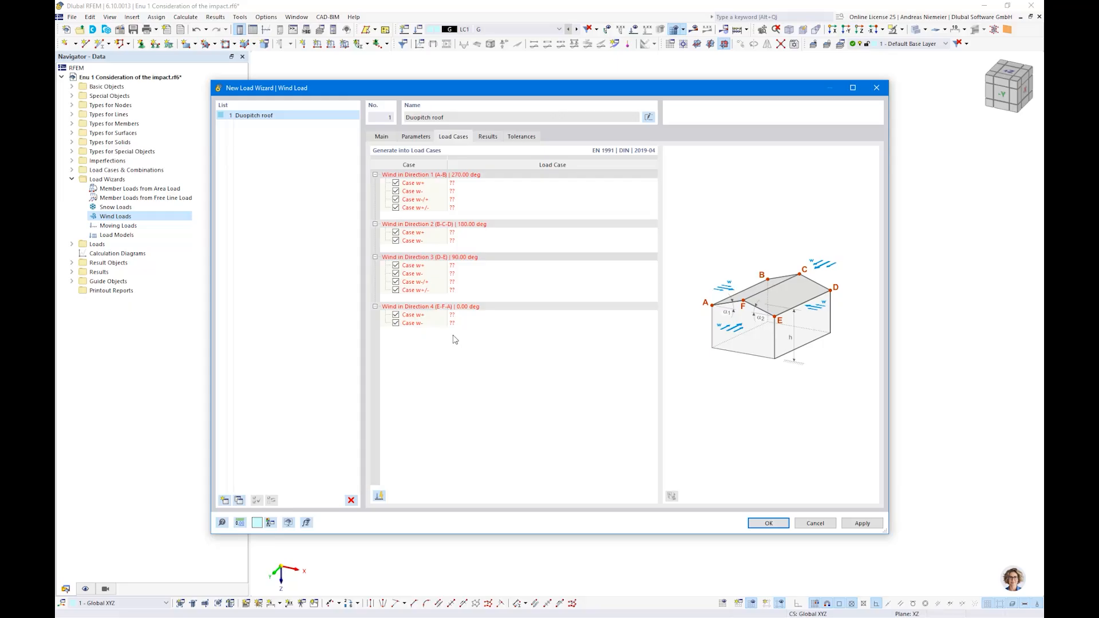
pyautogui.click(379, 497)
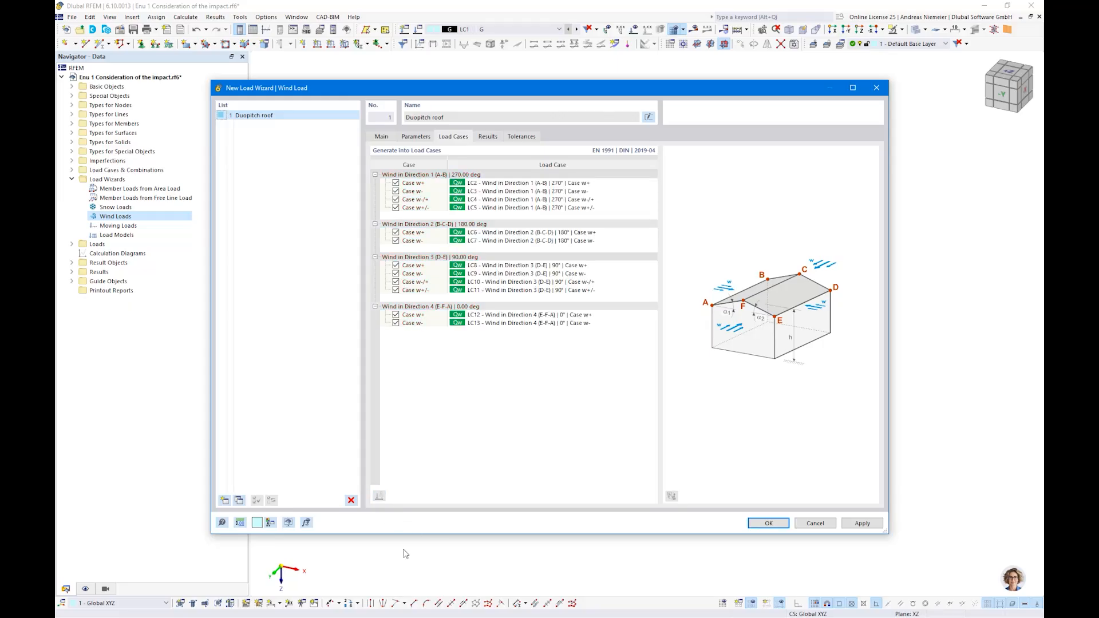
# - Set the structure height to 7 m in the wind load parameters and confirm the load wizard
pyautogui.click(767, 523)
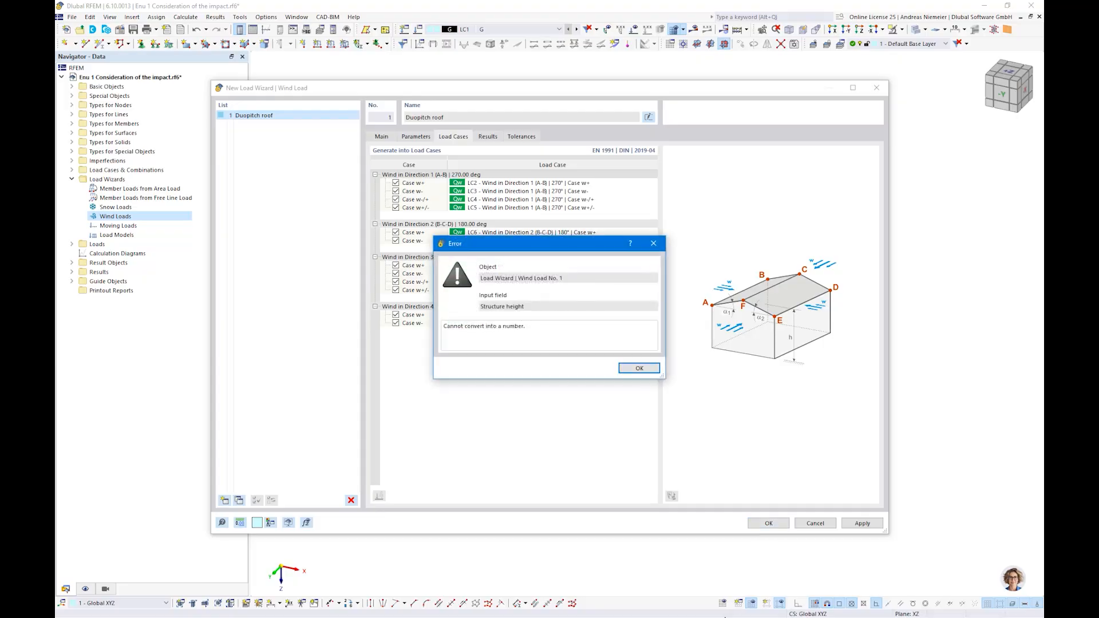
pyautogui.click(640, 368)
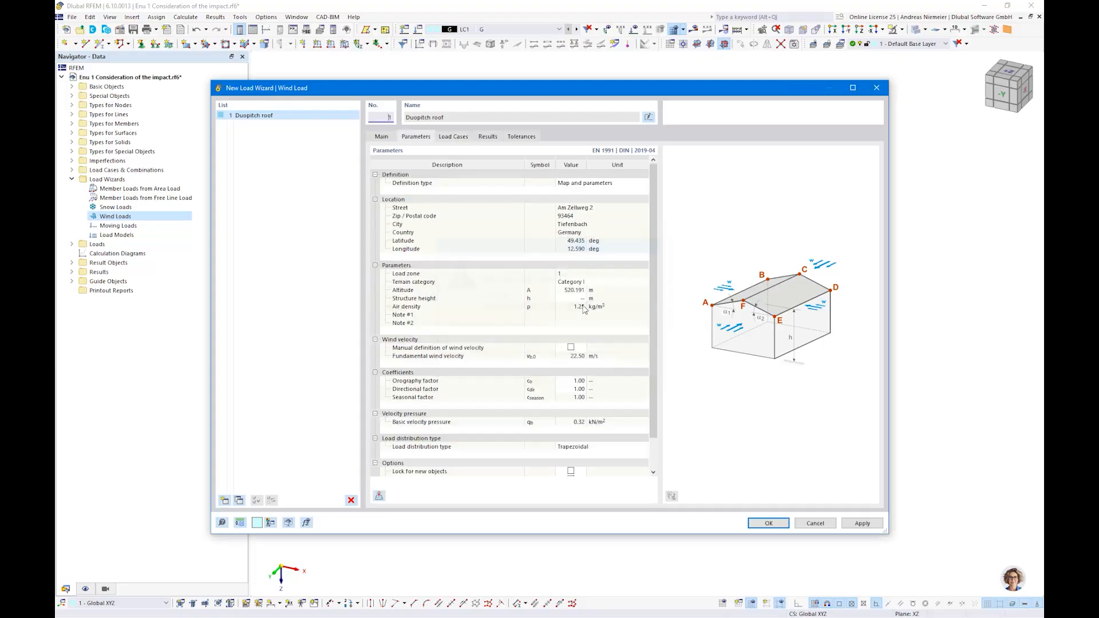
pyautogui.click(573, 299)
pyautogui.write('7')
pyautogui.press('Return')
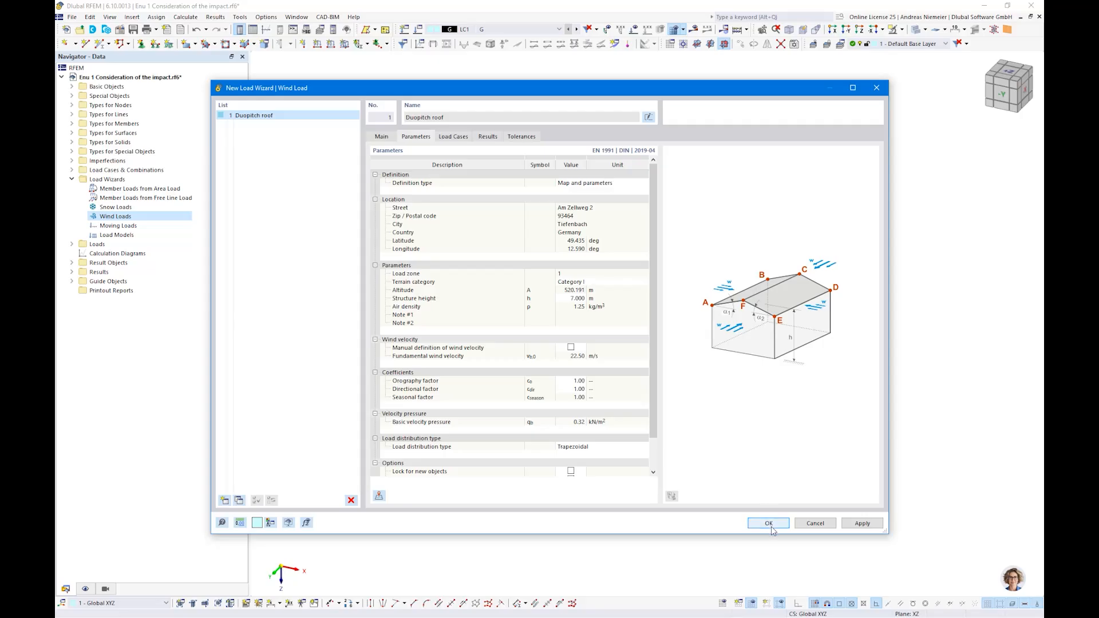
pyautogui.press('Return')
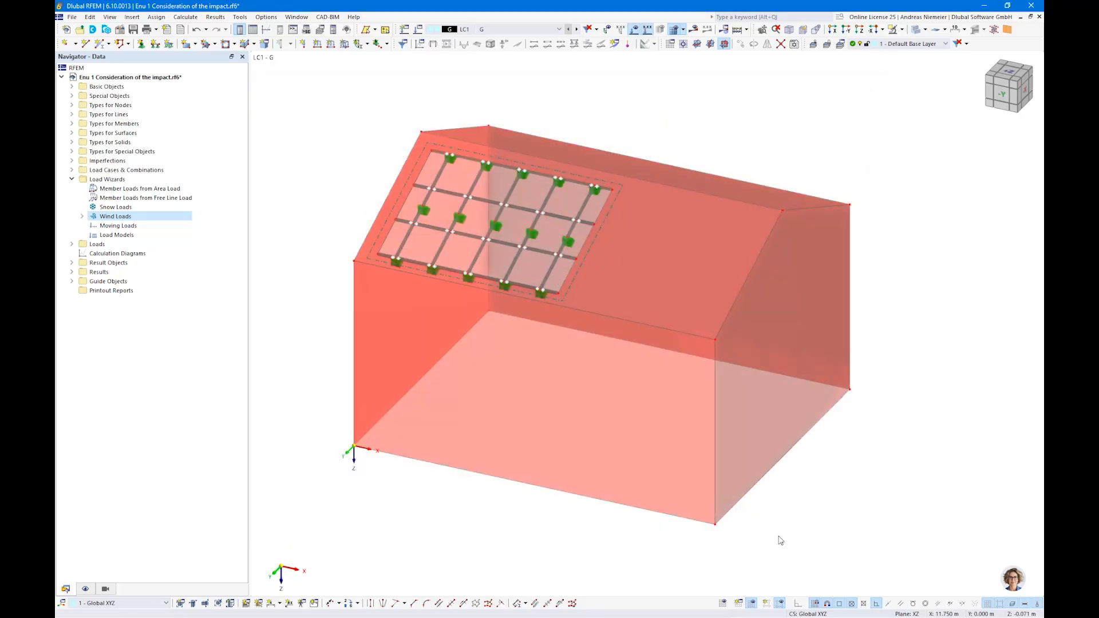
# - Display the generated roof wind loads of LC2 and go through the following wind load cases one by one
pyautogui.click(557, 29)
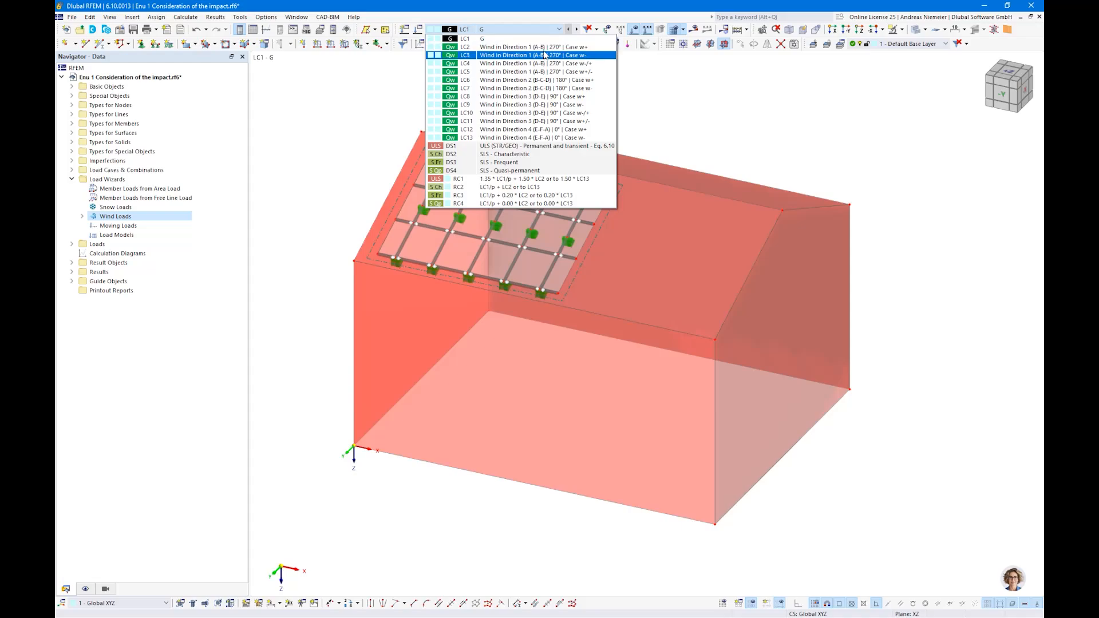
pyautogui.click(553, 47)
pyautogui.scroll(-3, 552, 273)
pyautogui.keyDown('ctrl'); pyautogui.moveTo(780, 392); pyautogui.dragTo(682, 360, button='middle'); pyautogui.keyUp('ctrl')
pyautogui.scroll(4, 680, 360)
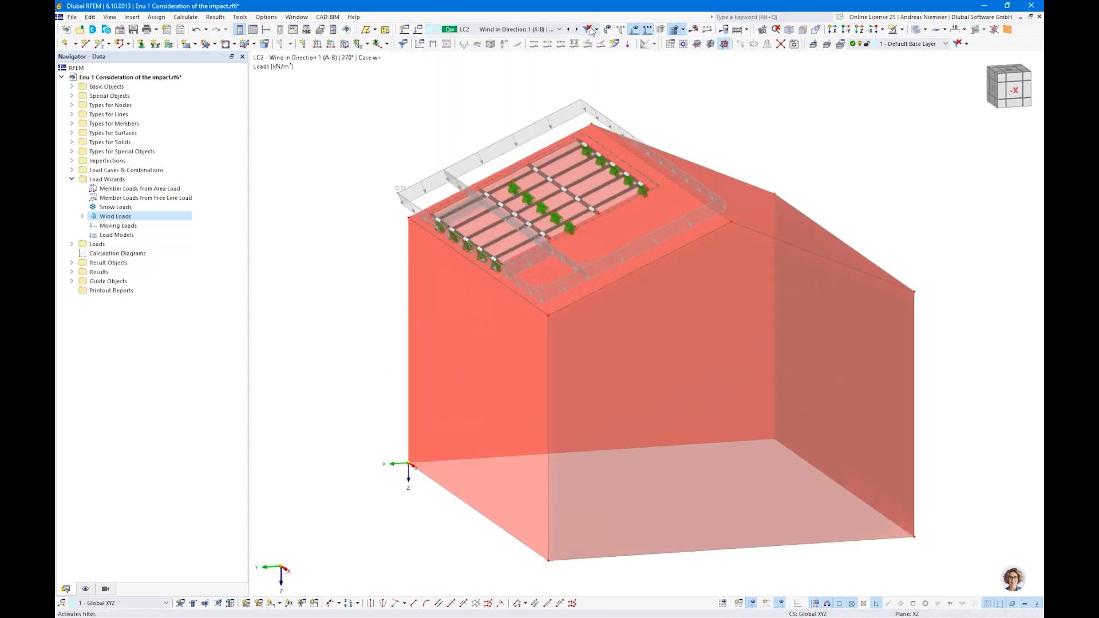
pyautogui.click(576, 30)
pyautogui.click(576, 30)
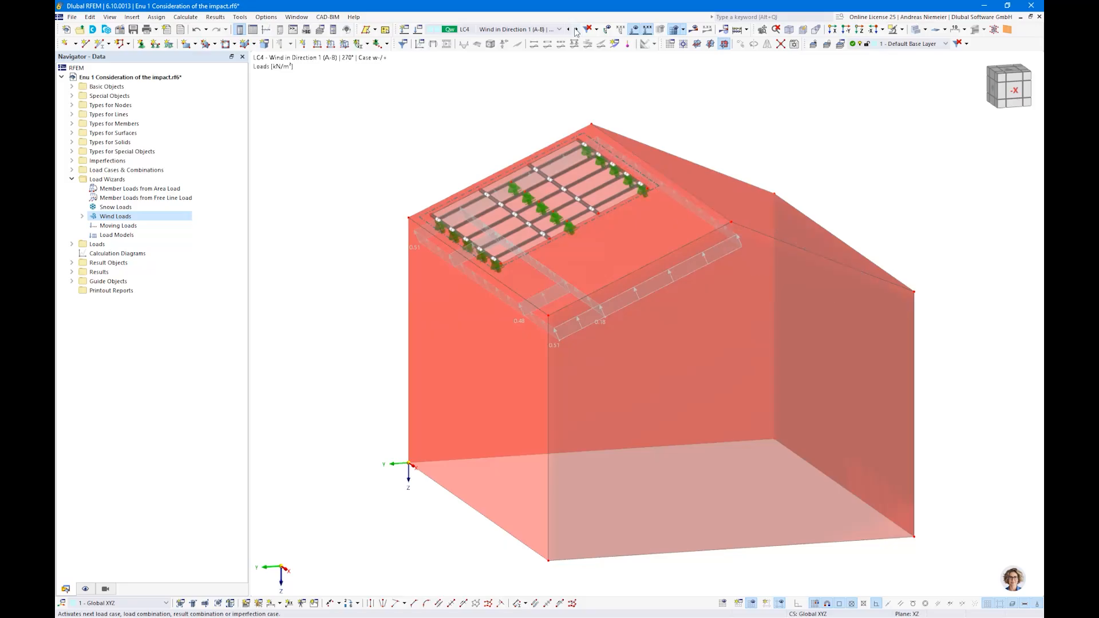
pyautogui.click(576, 30)
pyautogui.click(576, 30)
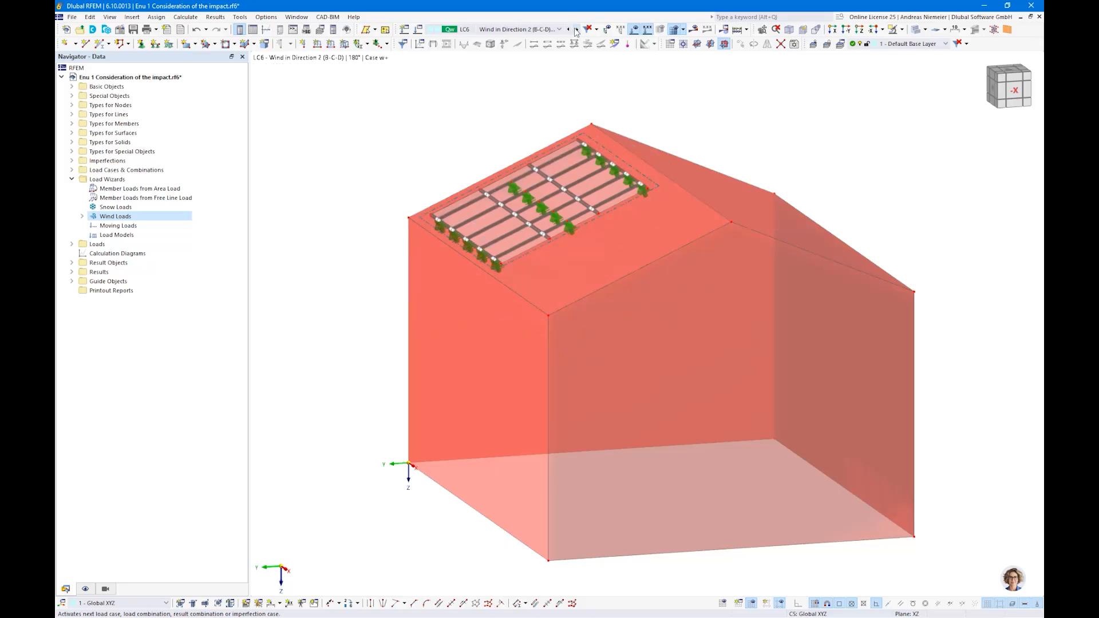
pyautogui.click(576, 30)
pyautogui.keyDown('ctrl'); pyautogui.moveTo(297, 328); pyautogui.dragTo(499, 326, button='middle'); pyautogui.keyUp('ctrl')
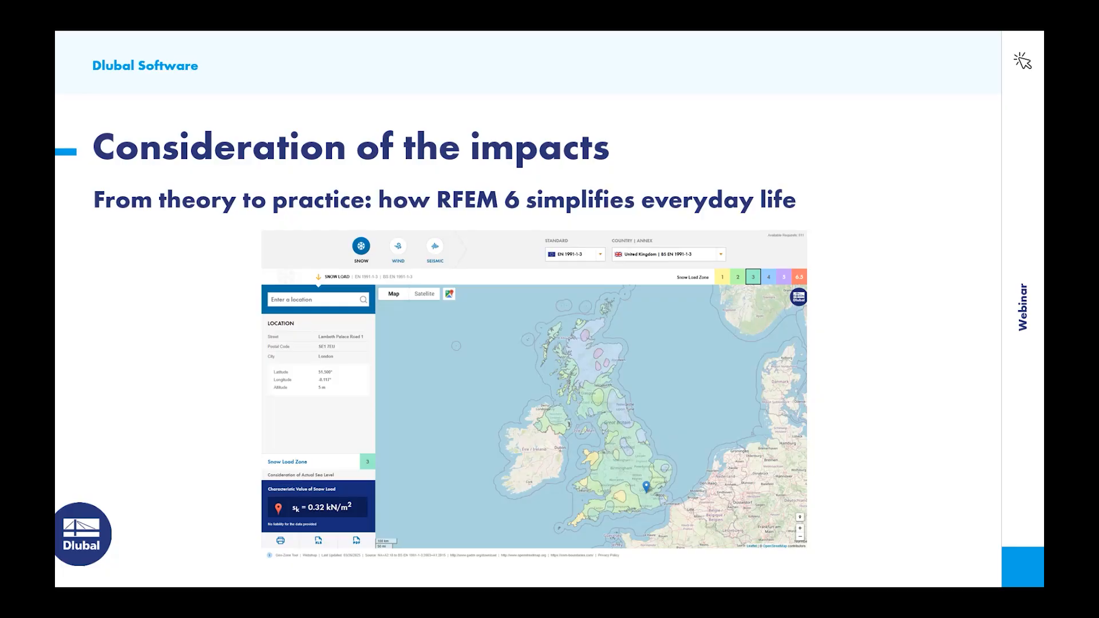
pyautogui.click(207, 323)
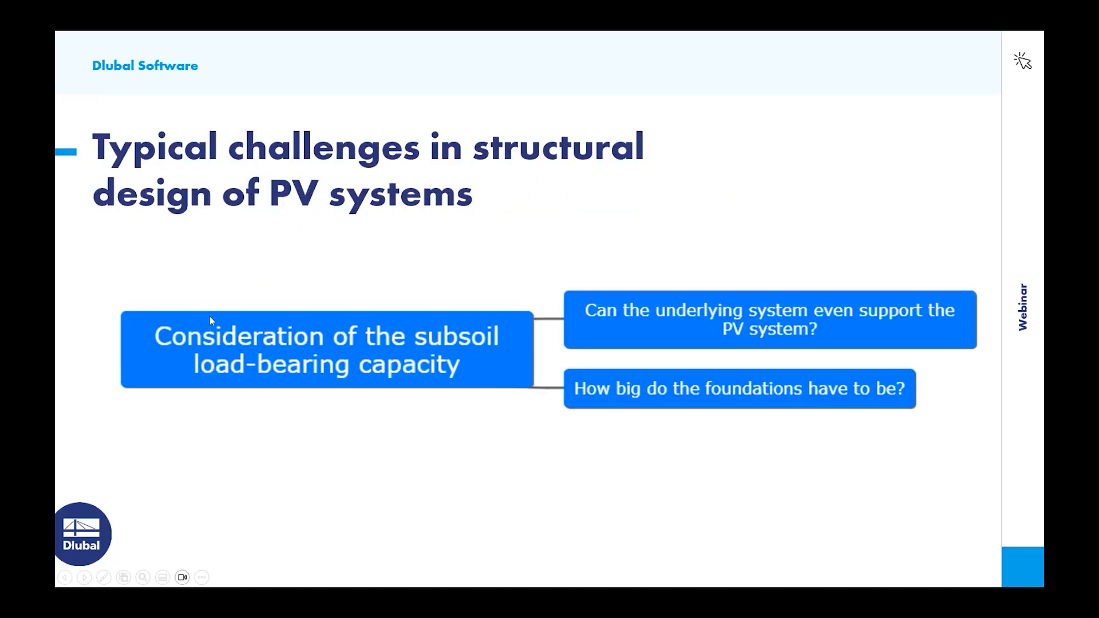
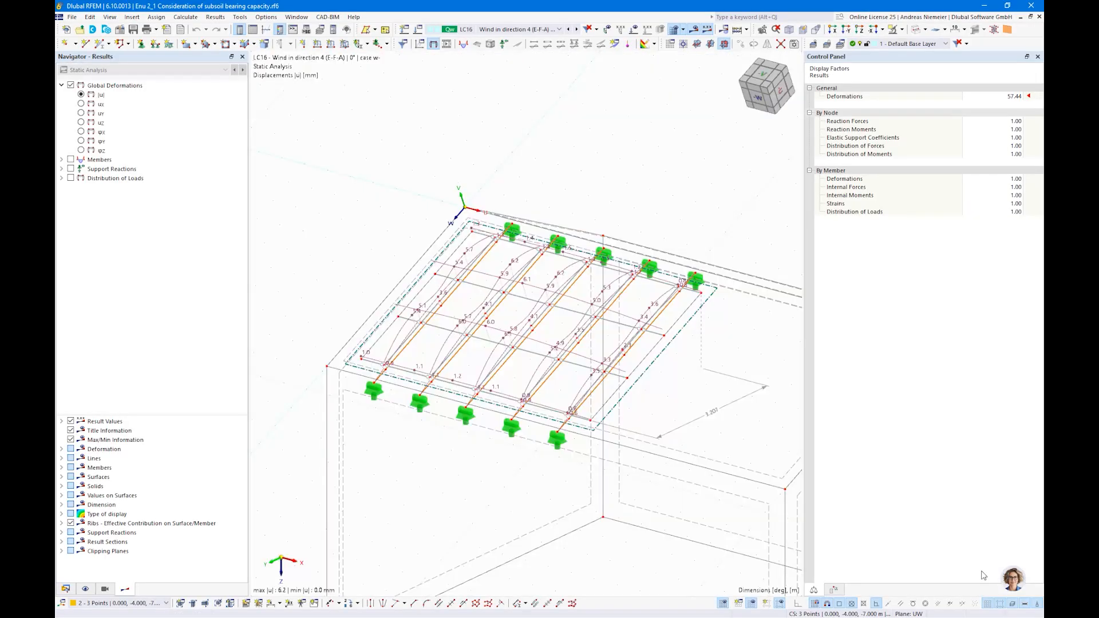
# - Review the list of load cases, design situations and result combinations for the roof-mounted solar frame
pyautogui.moveTo(658, 463); pyautogui.dragTo(577, 388, button='middle')
pyautogui.scroll(-3, 576, 389)
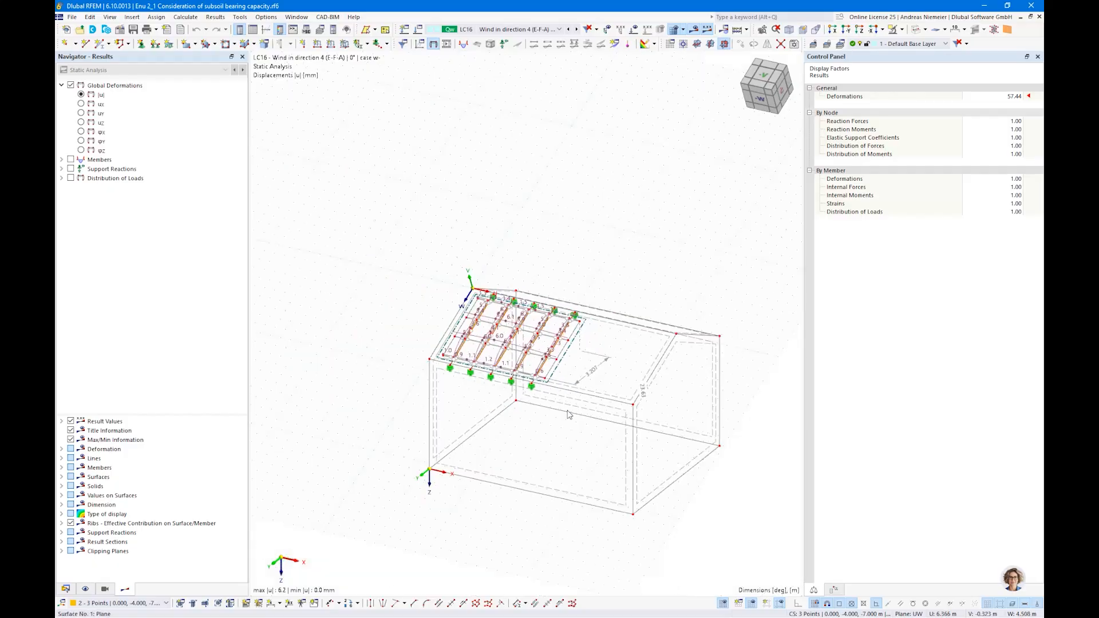
pyautogui.scroll(2, 569, 366)
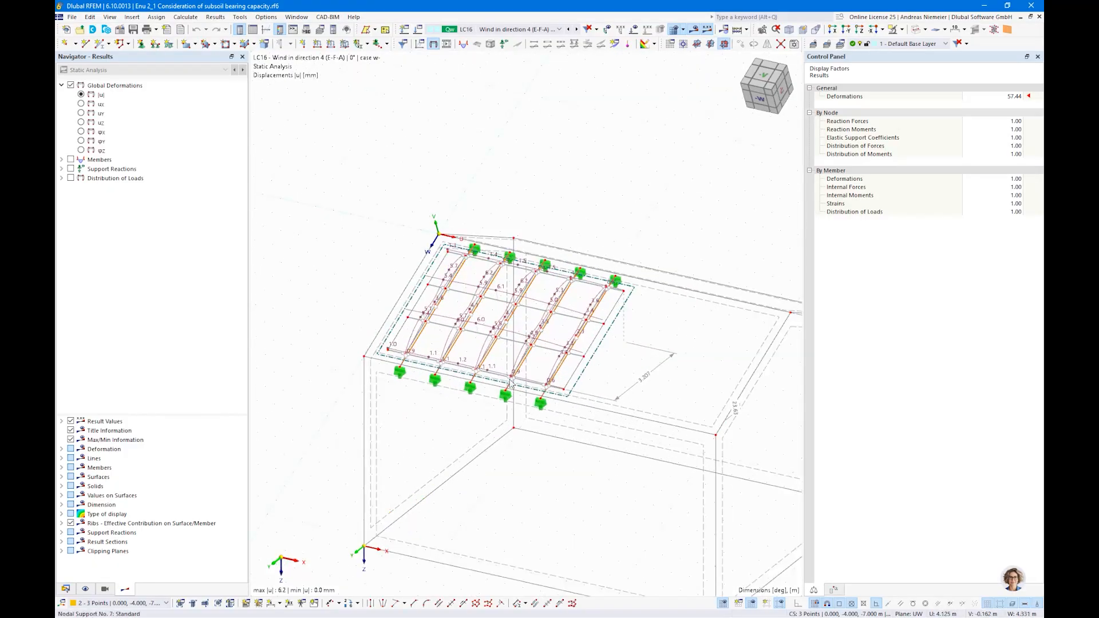
pyautogui.click(503, 30)
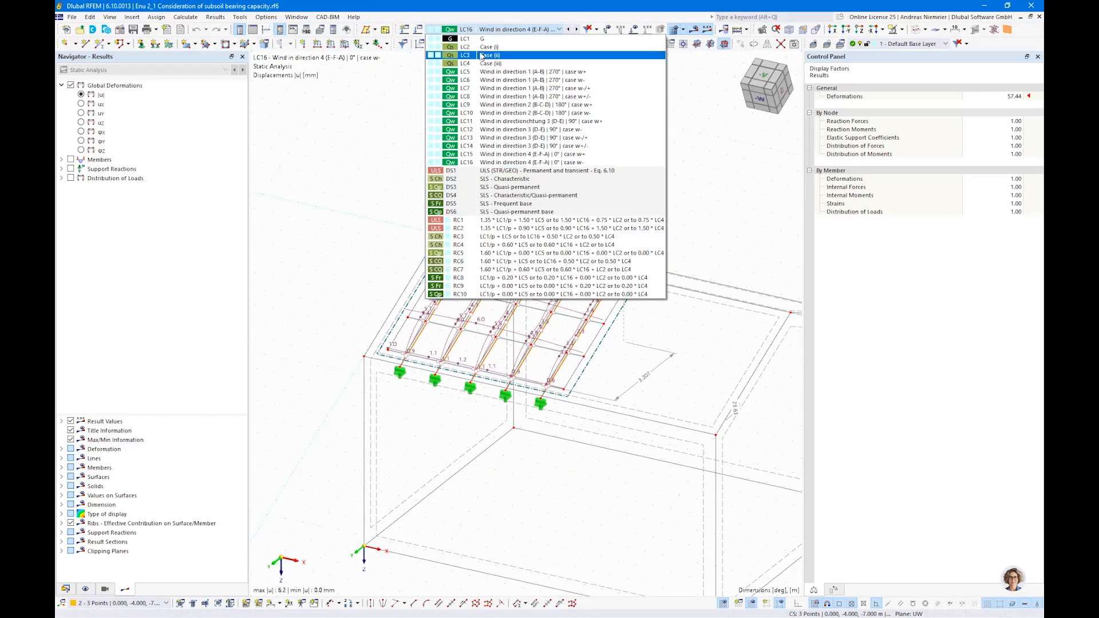
pyautogui.click(406, 123)
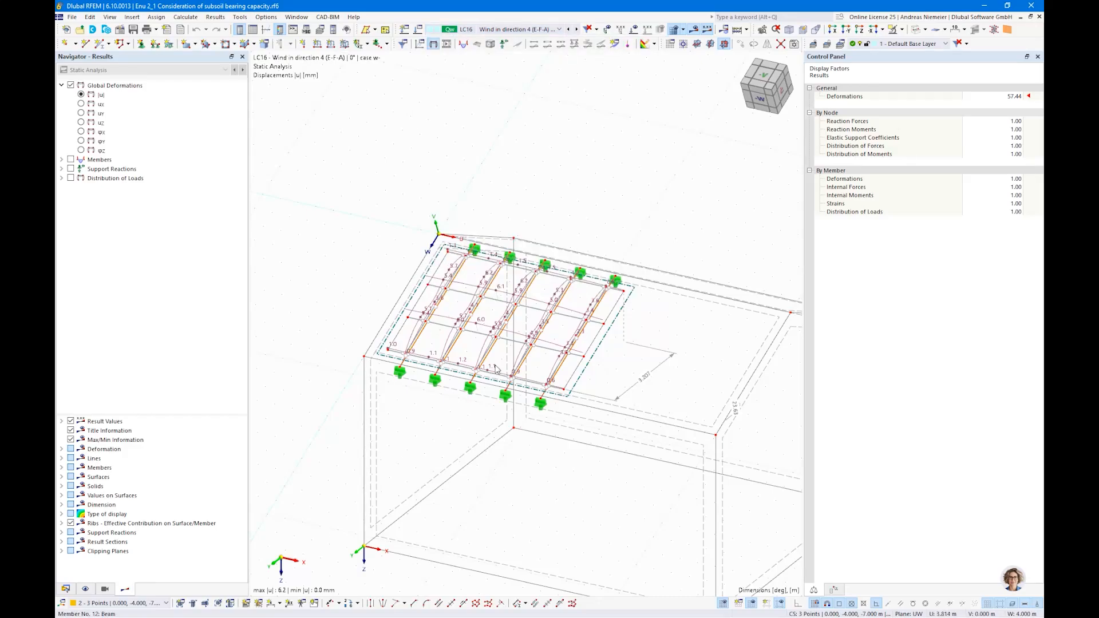
pyautogui.scroll(2, 478, 361)
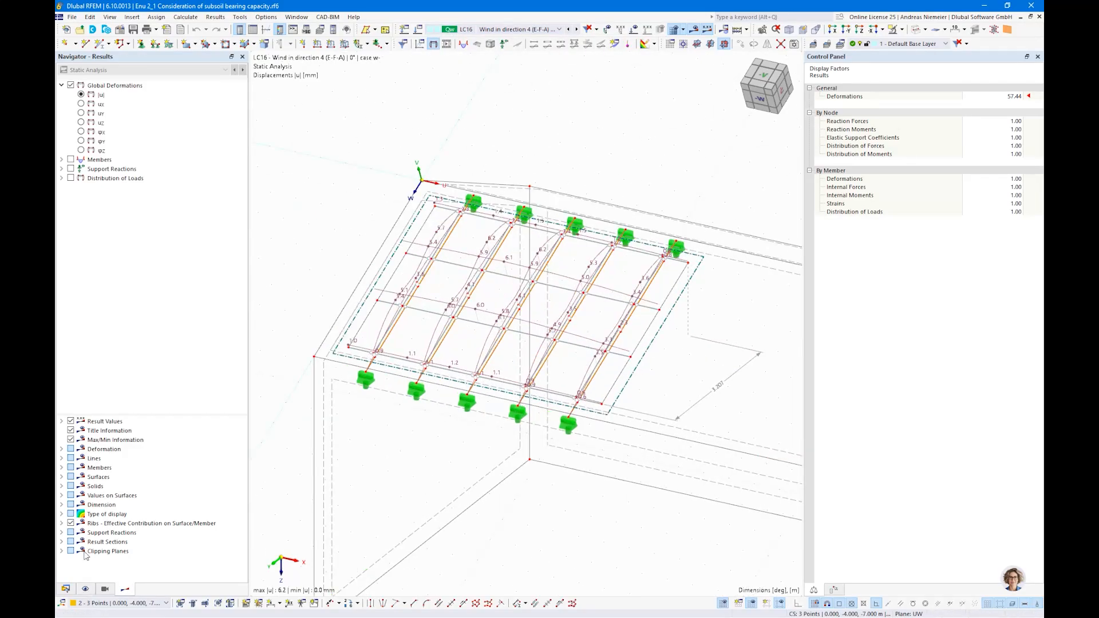
# - Display the member deformations as coloured sections and show the results of load case LC4, Case (iii)
pyautogui.click(62, 449)
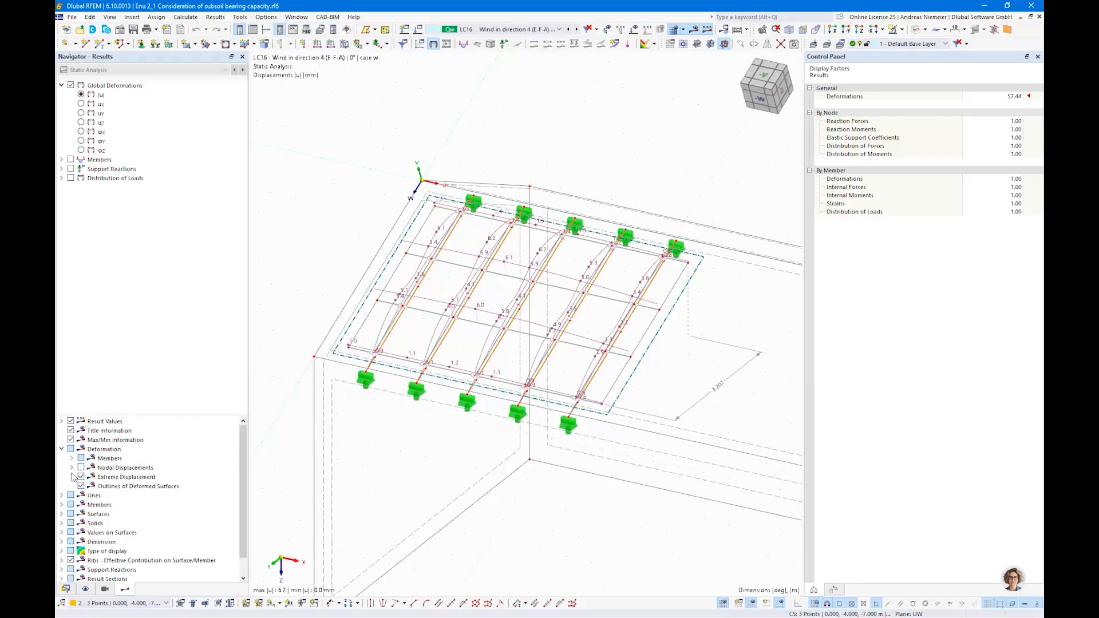
pyautogui.click(72, 458)
pyautogui.click(91, 486)
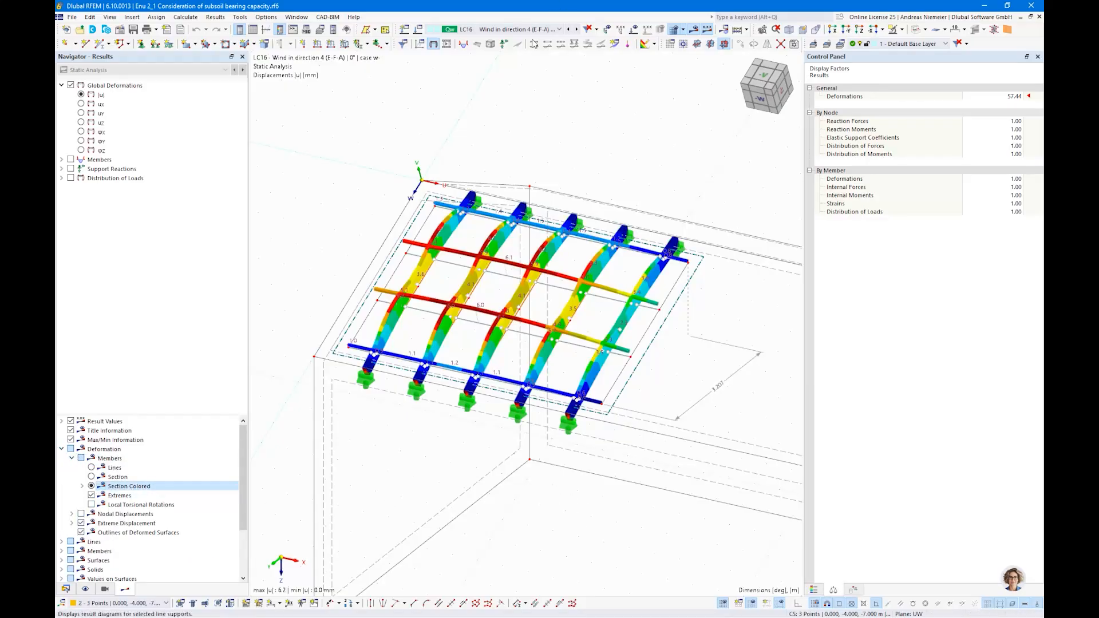
pyautogui.click(559, 29)
pyautogui.click(530, 63)
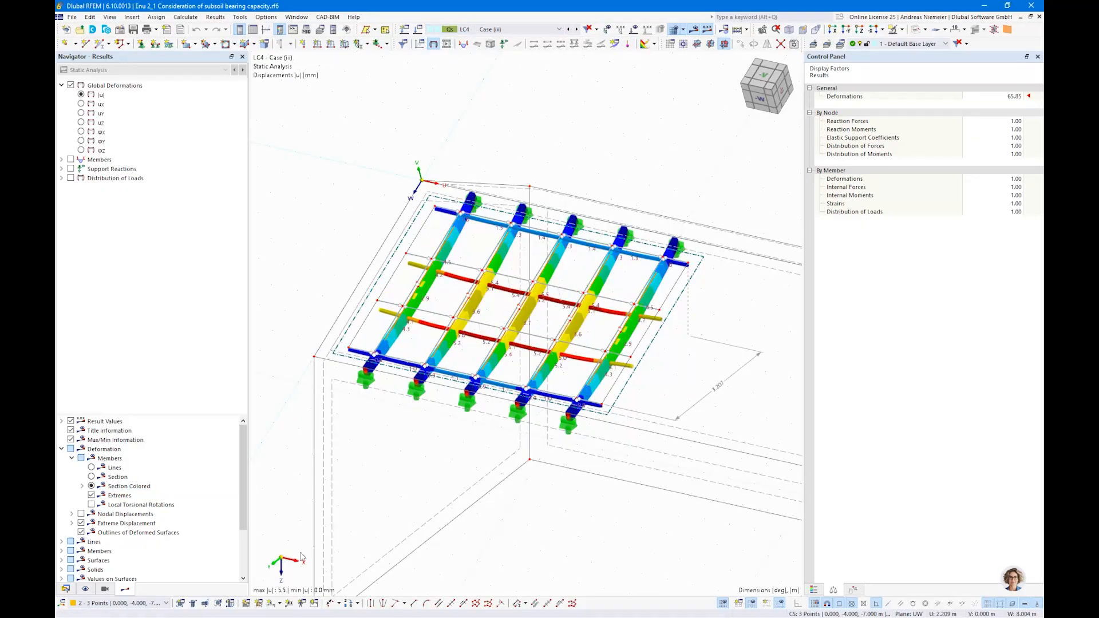
# - Isolate the EN AW-6061 aluminium members and the C24 timber members in turn by material, then restore full visibility
pyautogui.click(105, 589)
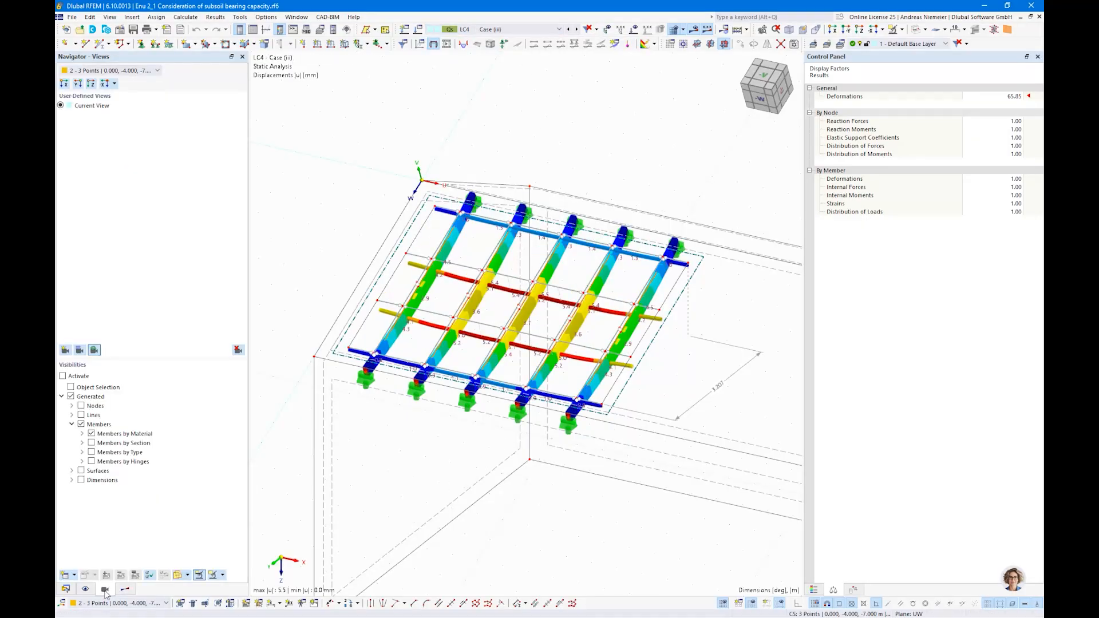
pyautogui.click(82, 433)
pyautogui.click(101, 452)
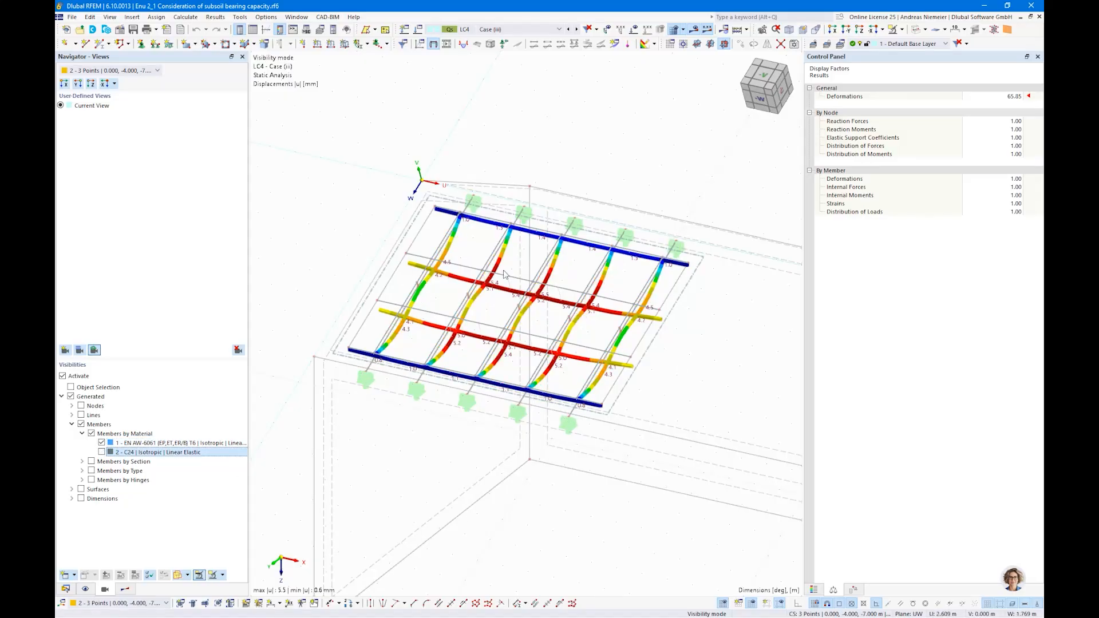
pyautogui.click(102, 452)
pyautogui.click(101, 443)
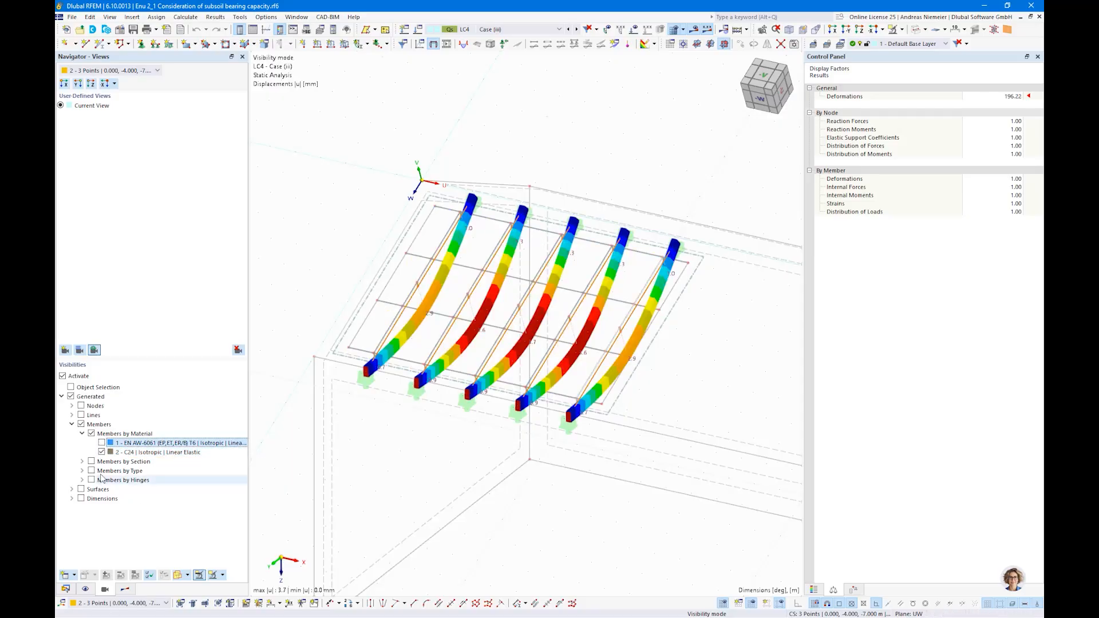
pyautogui.click(63, 377)
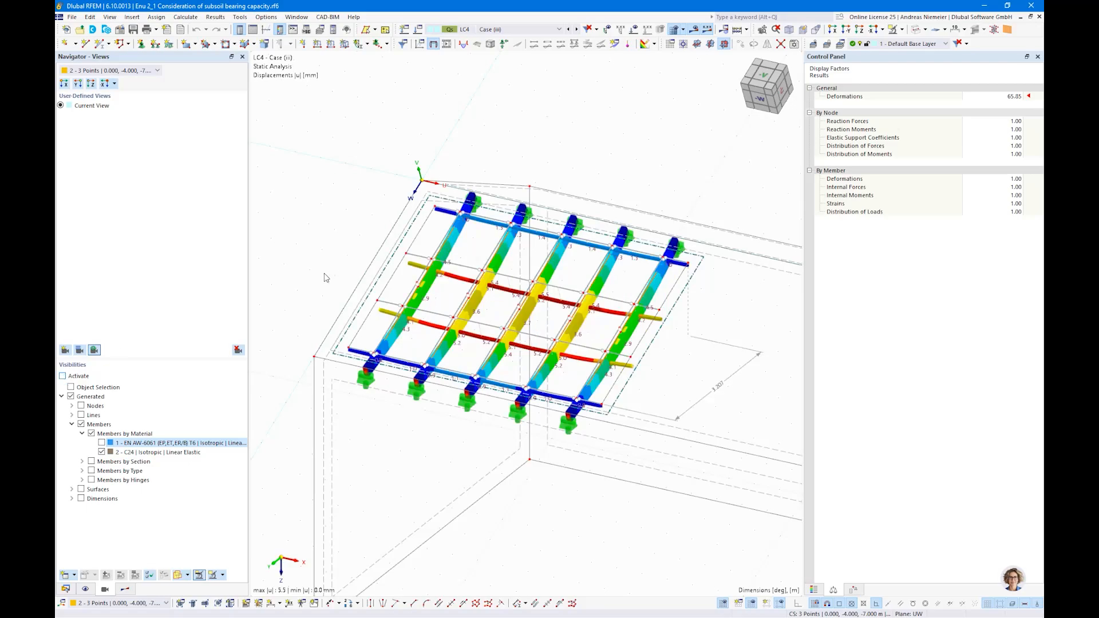
# - Hide the results and examine how the aluminium frame connects to the supported timber rafters at the eaves
pyautogui.click(693, 30)
pyautogui.scroll(6, 518, 382)
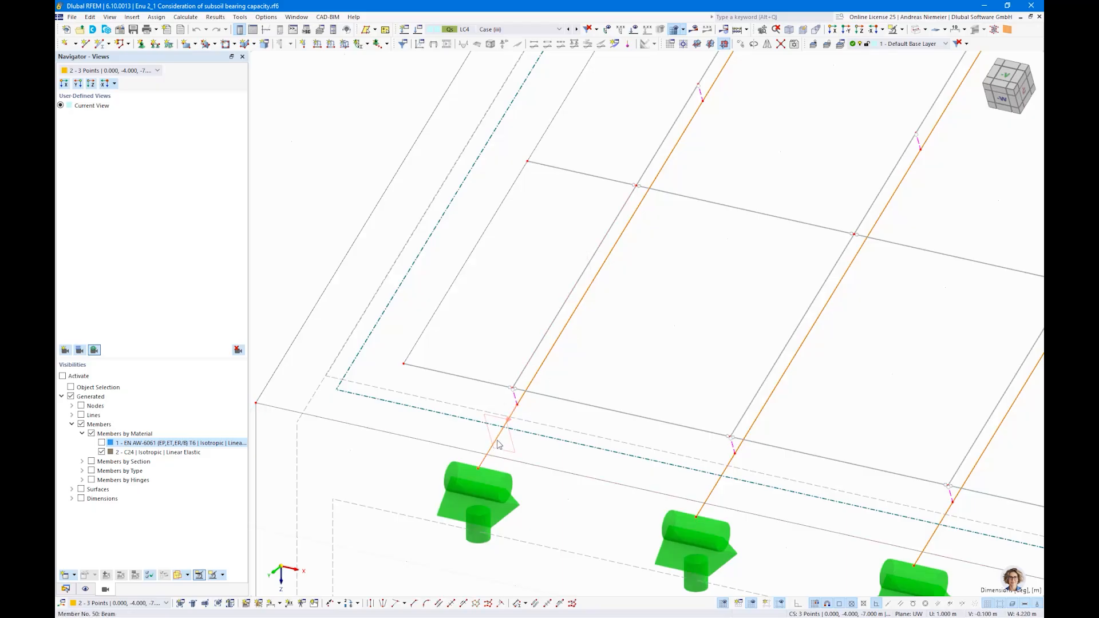
pyautogui.scroll(-5, 497, 444)
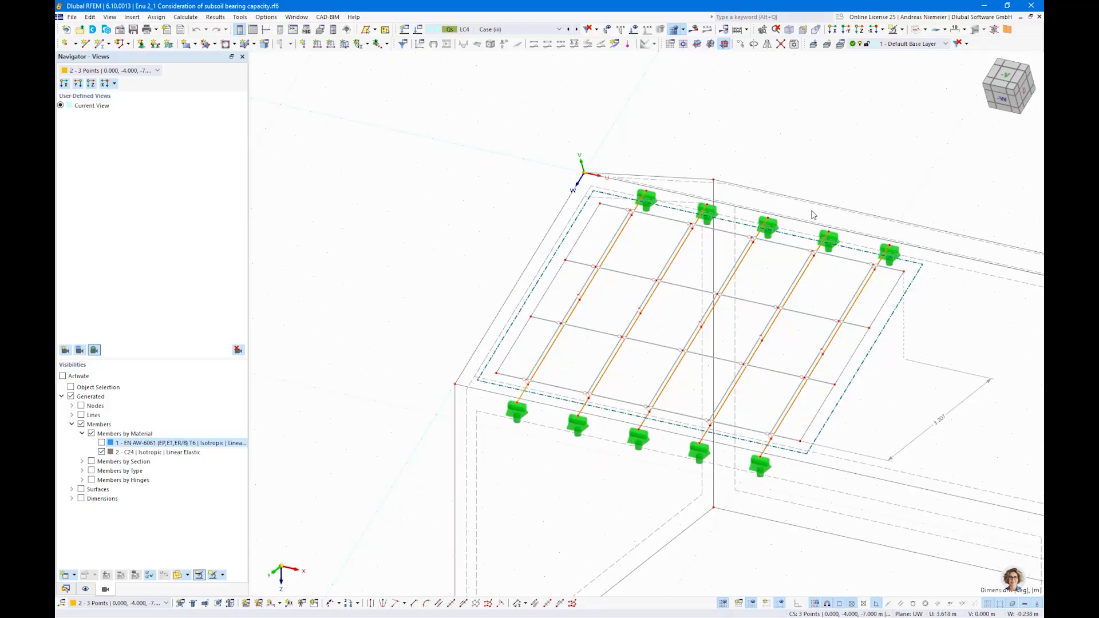
pyautogui.scroll(-2, 366, 237)
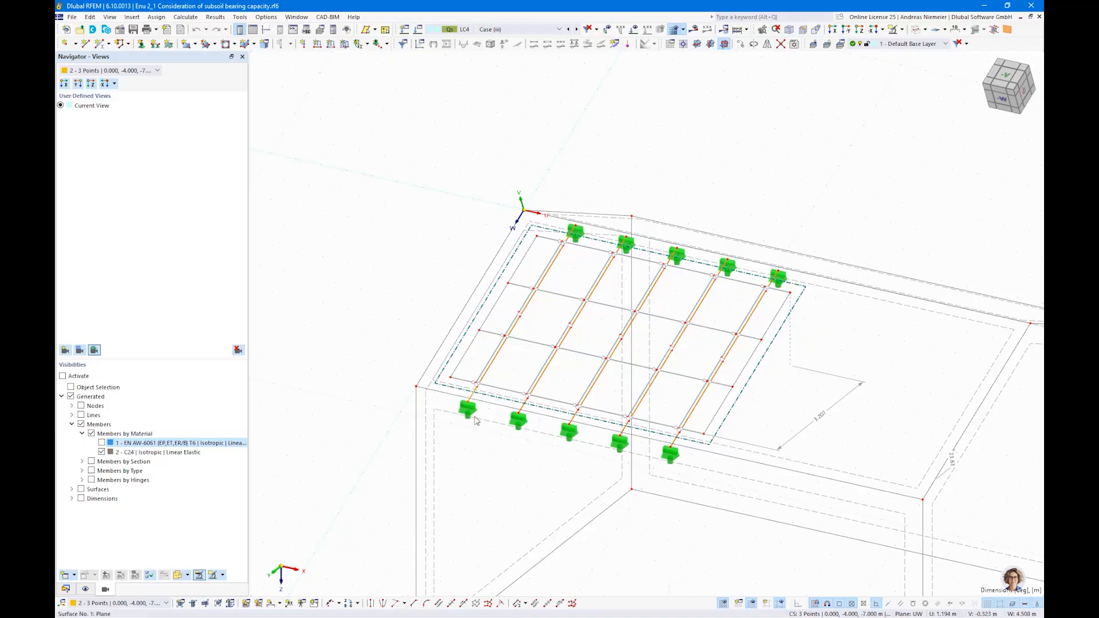
# - Show only the support reactions for design situation DS1, ULS (STR/GEO), without global deformations, and inspect them from several sides
pyautogui.click(532, 29)
pyautogui.click(492, 167)
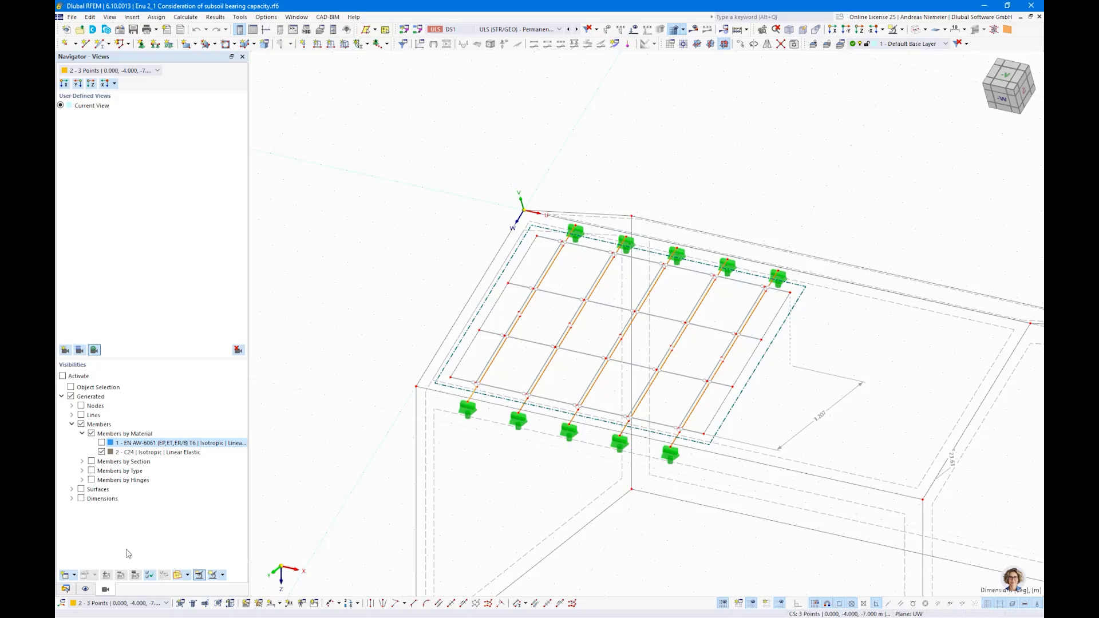
pyautogui.click(694, 29)
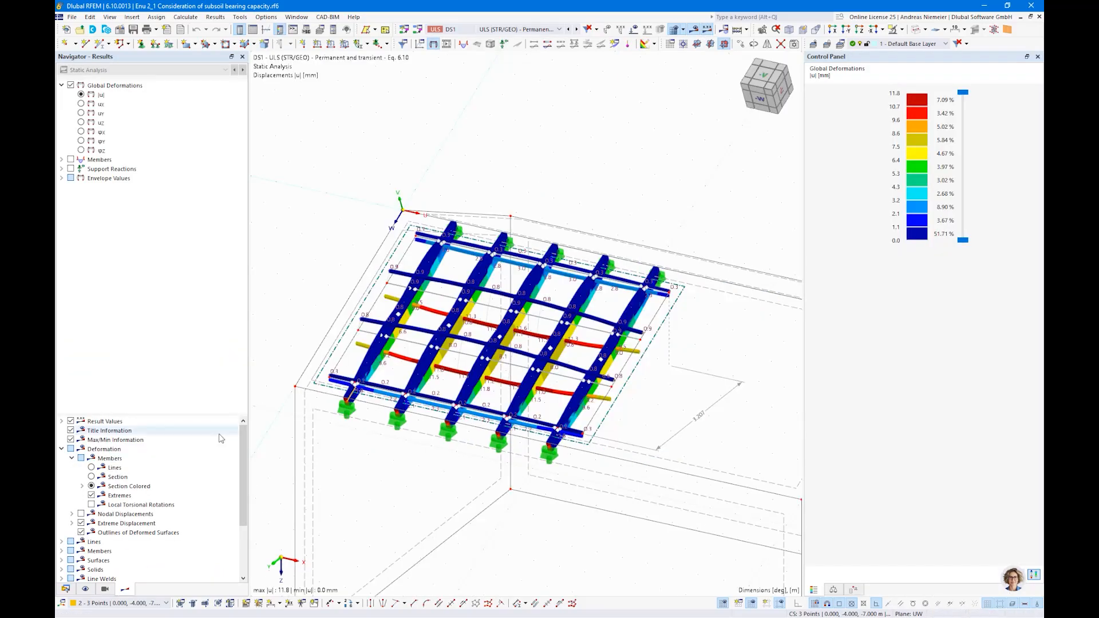
pyautogui.click(70, 169)
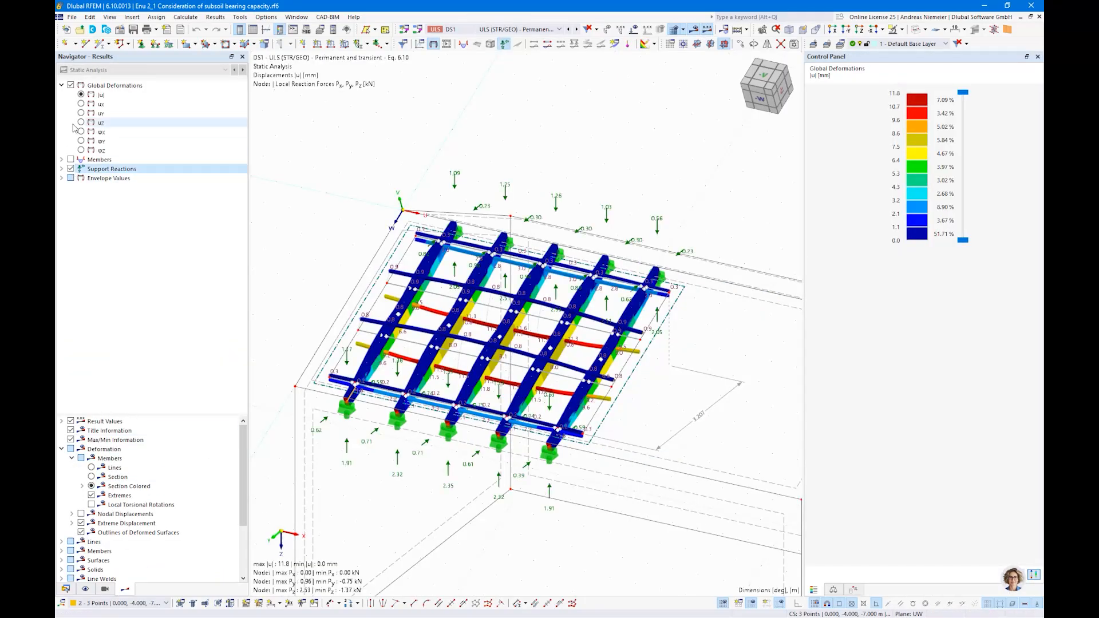
pyautogui.click(71, 85)
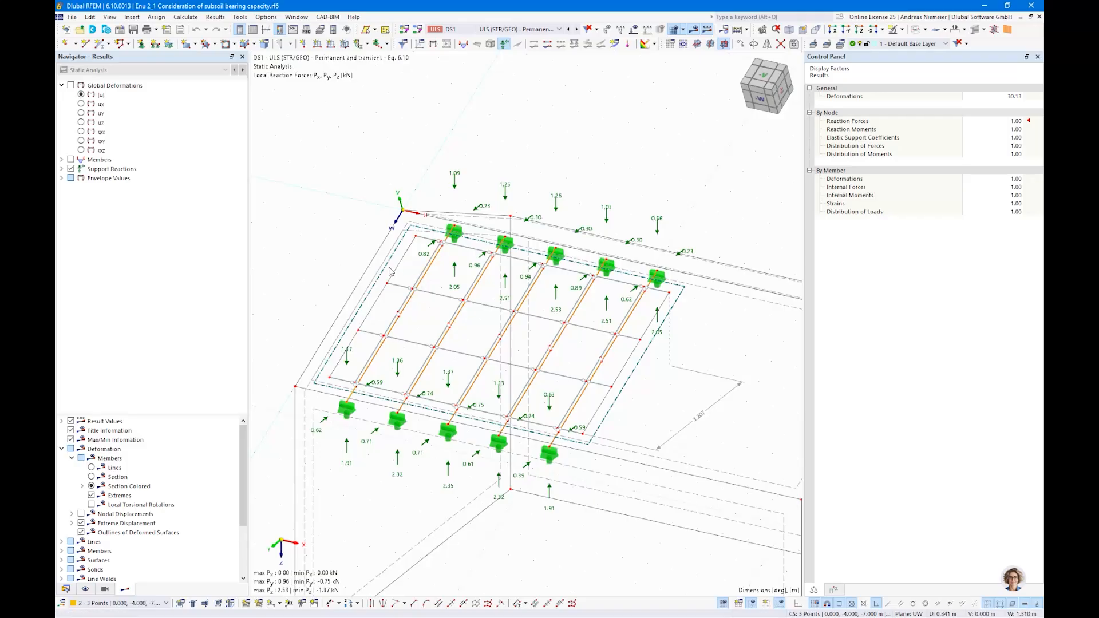
pyautogui.scroll(-1, 390, 272)
pyautogui.keyDown('ctrl'); pyautogui.moveTo(391, 271); pyautogui.dragTo(405, 315, button='middle'); pyautogui.keyUp('ctrl')
pyautogui.scroll(1, 405, 314)
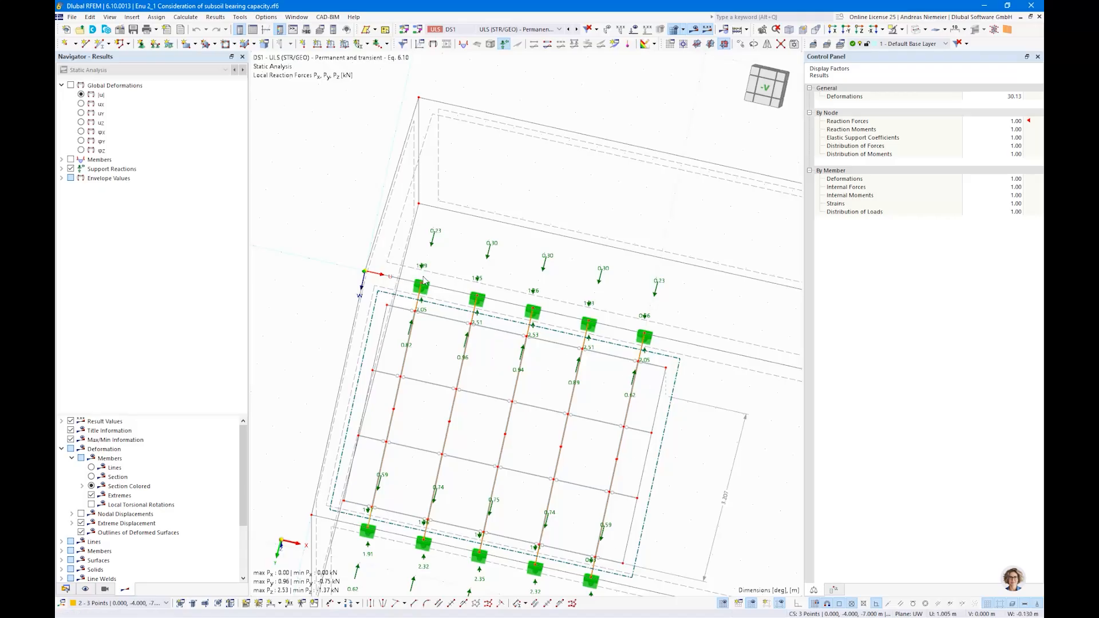
pyautogui.keyDown('ctrl'); pyautogui.moveTo(665, 519); pyautogui.dragTo(584, 407, button='middle'); pyautogui.keyUp('ctrl')
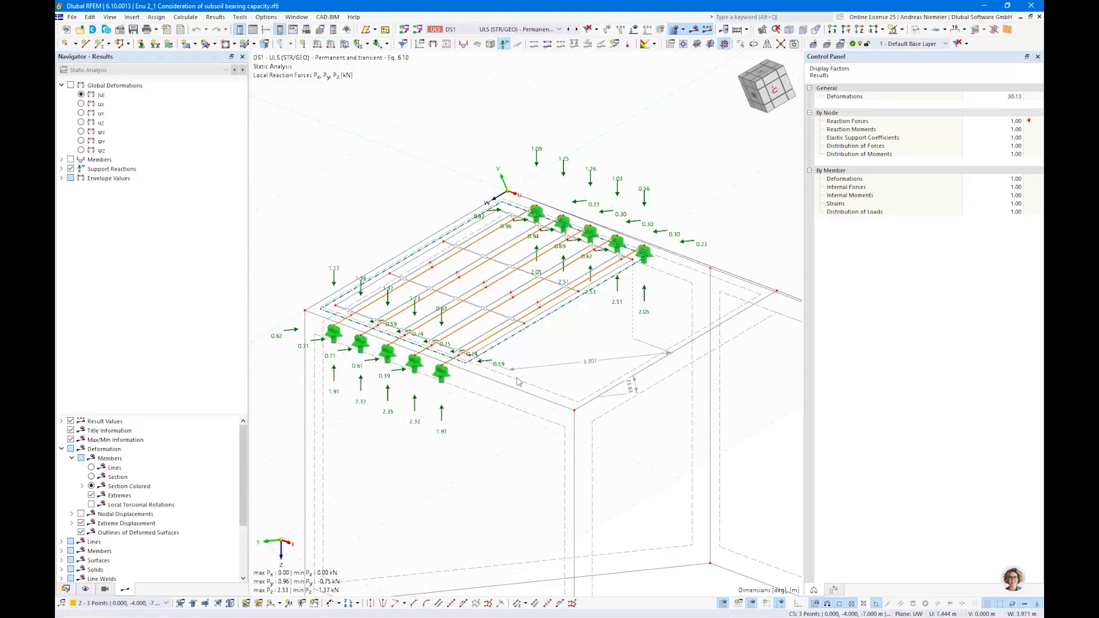
pyautogui.moveTo(487, 416); pyautogui.dragTo(550, 410, button='middle')
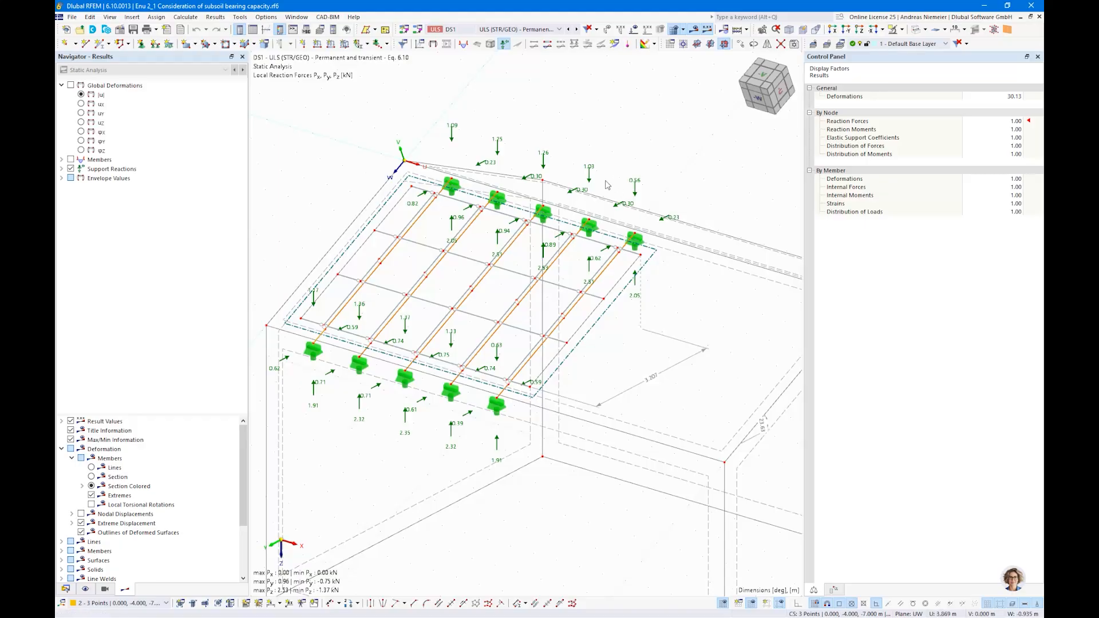
# - Close the current model and open the file Enu 2_2 Consideration of subsoil bearing capacity.rf6
pyautogui.click(71, 16)
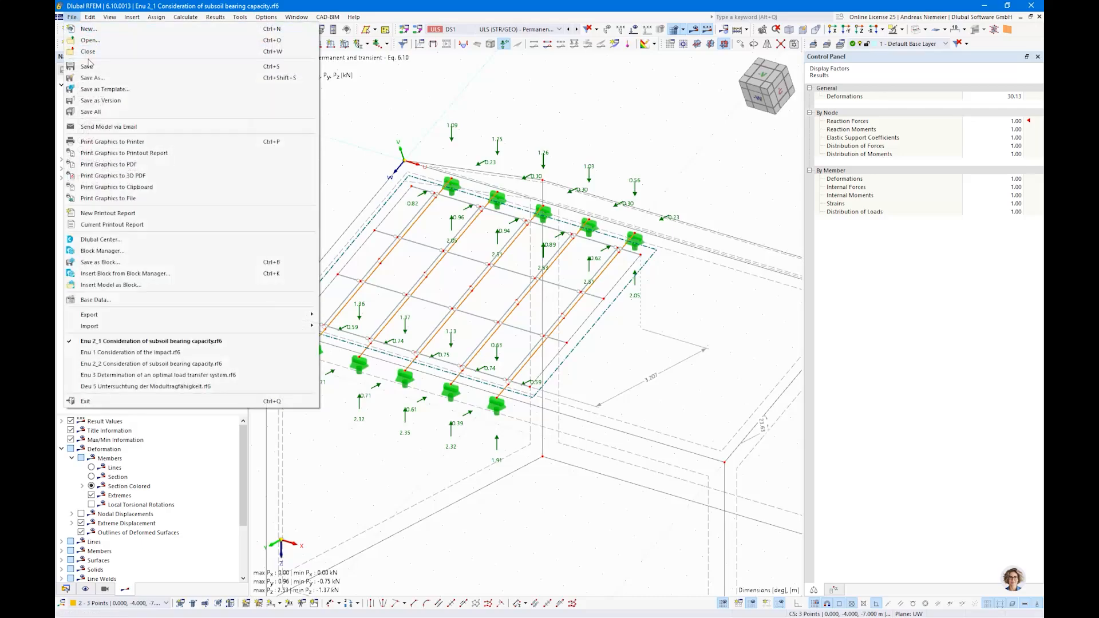
pyautogui.click(92, 50)
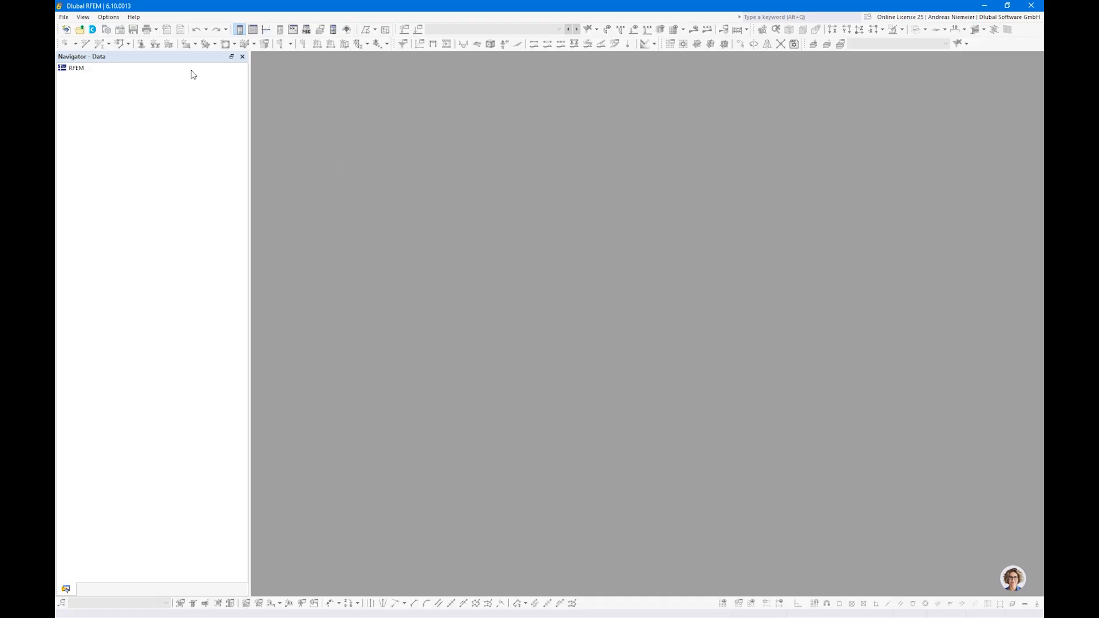
pyautogui.click(63, 17)
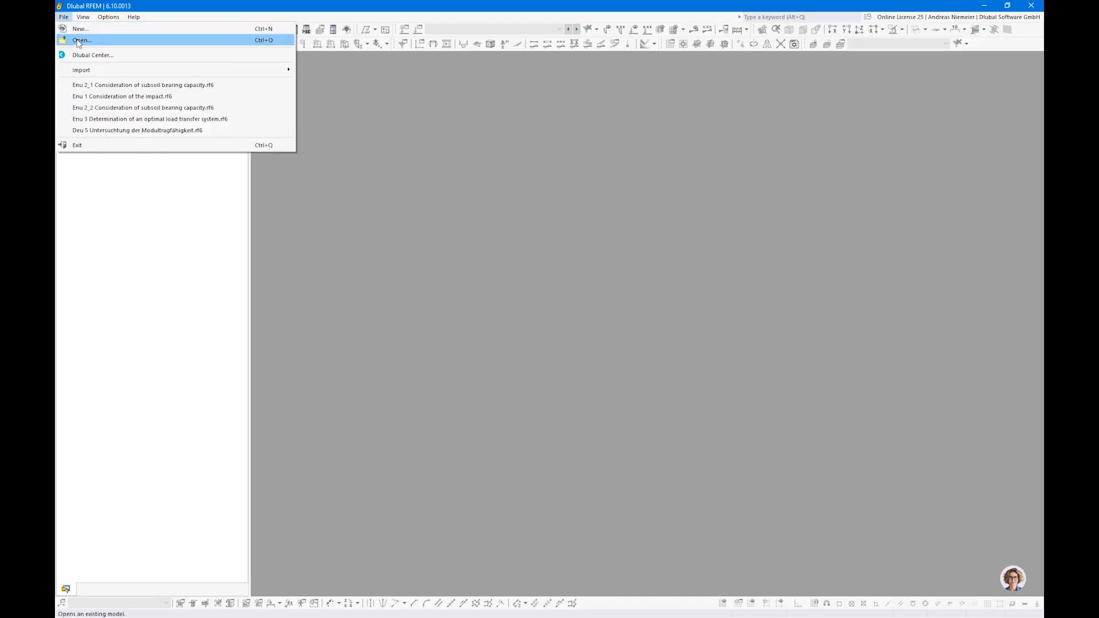
pyautogui.click(79, 40)
pyautogui.click(213, 93)
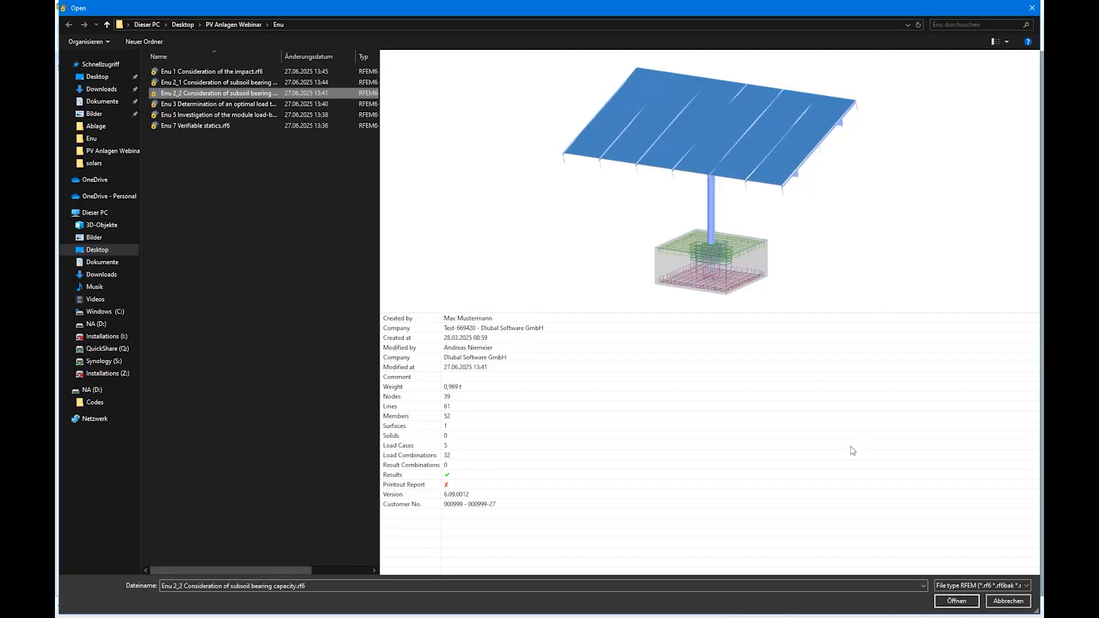
pyautogui.click(954, 600)
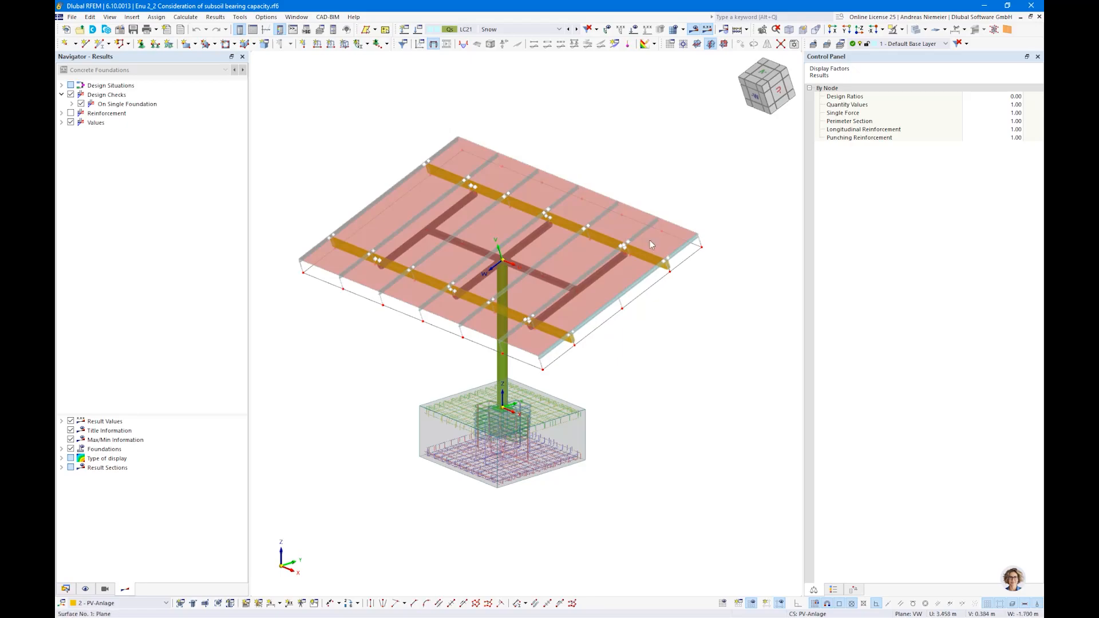
# - Show the static analysis results of design situation DS1, including support reactions, for the pole-mounted solar structure
pyautogui.keyDown('ctrl'); pyautogui.moveTo(378, 386); pyautogui.dragTo(393, 355, button='middle'); pyautogui.keyUp('ctrl')
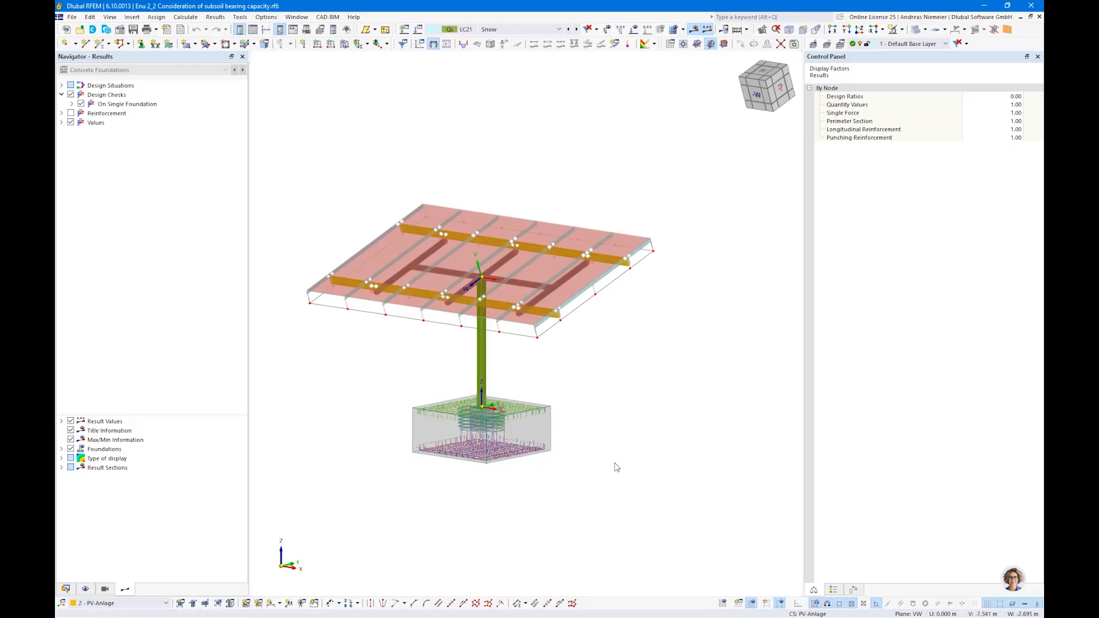
pyautogui.keyDown('ctrl'); pyautogui.moveTo(615, 468); pyautogui.dragTo(629, 464, button='middle'); pyautogui.keyUp('ctrl')
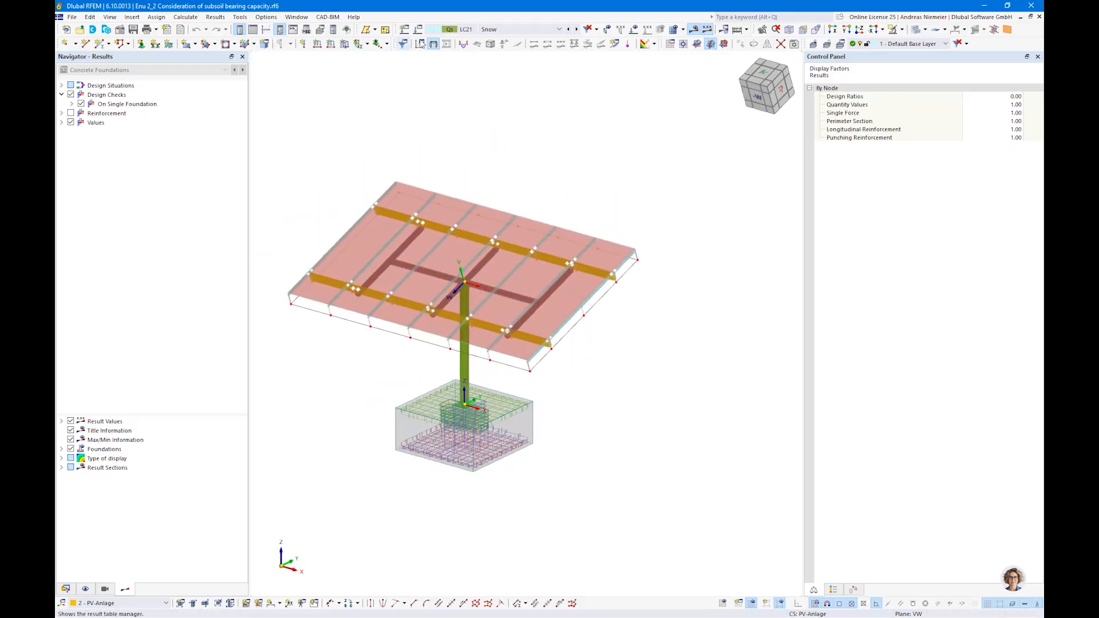
pyautogui.click(515, 29)
pyautogui.click(504, 79)
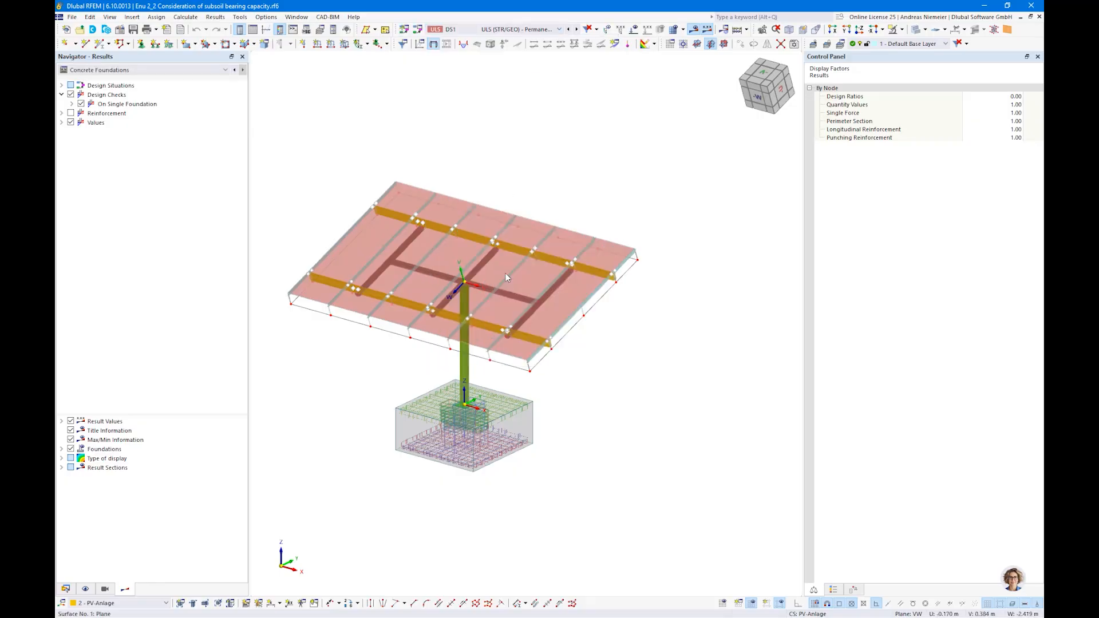
pyautogui.click(161, 70)
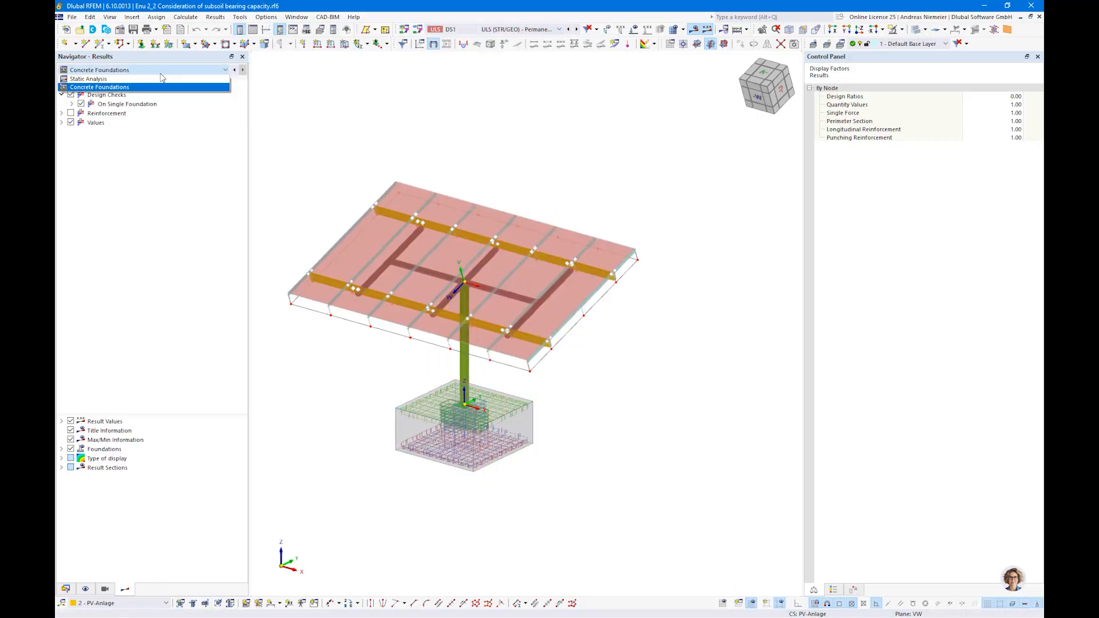
pyautogui.click(156, 80)
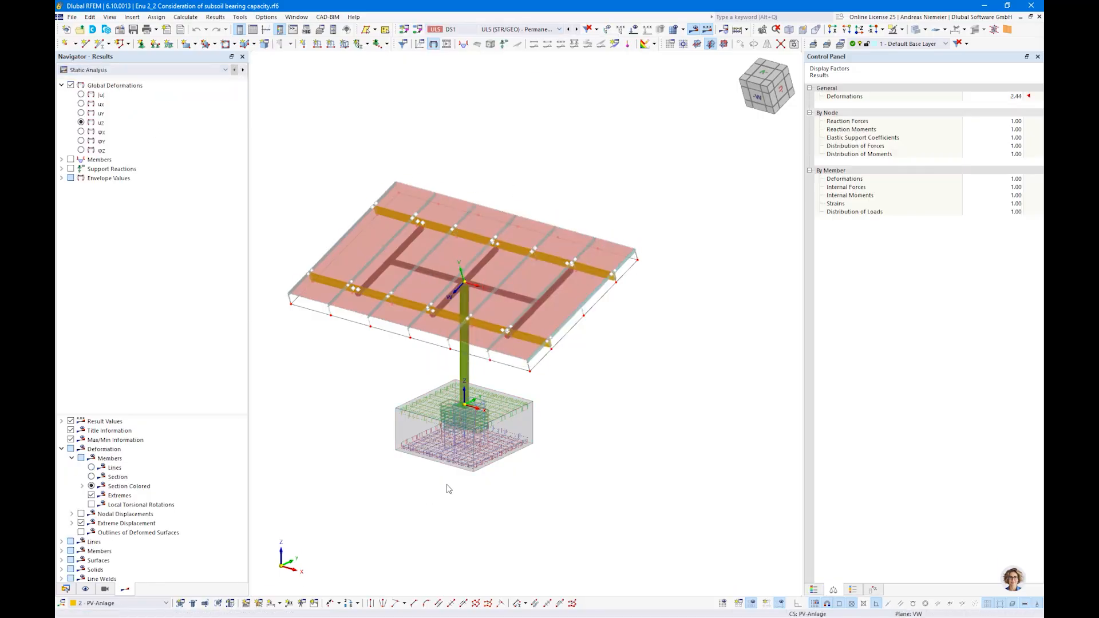
pyautogui.click(71, 170)
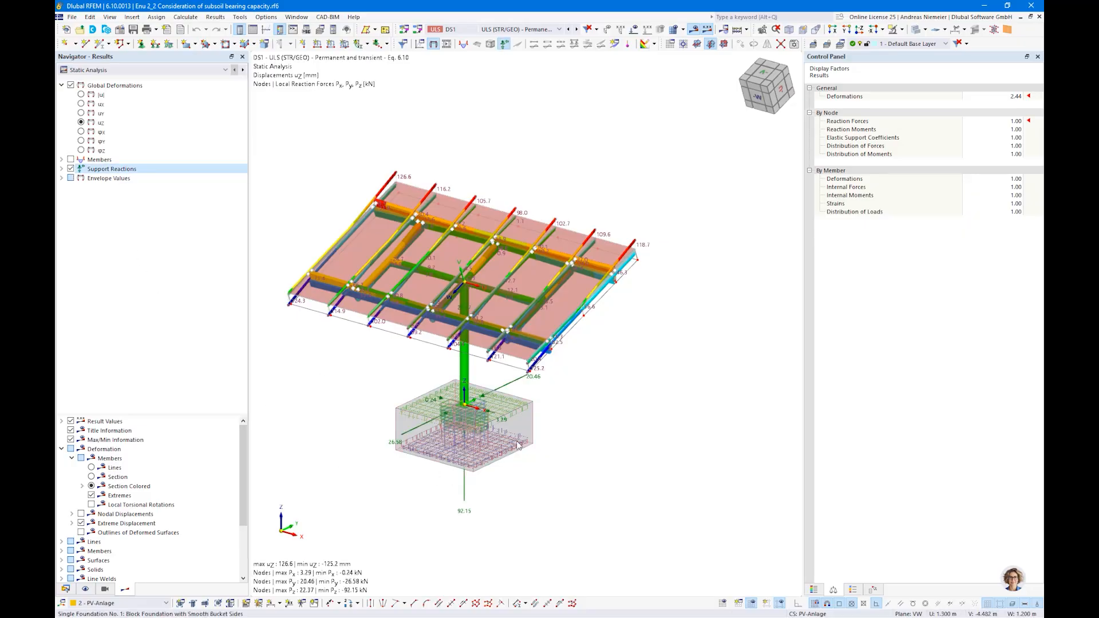
# - Hide the concrete foundation objects in the model display and show the tables
pyautogui.click(85, 589)
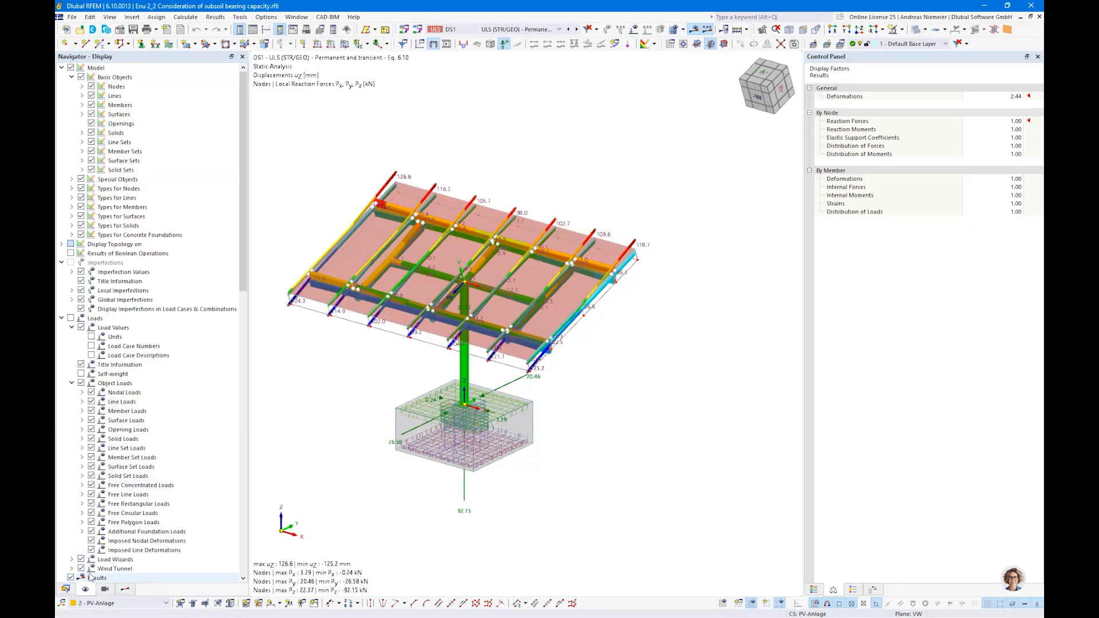
pyautogui.click(80, 235)
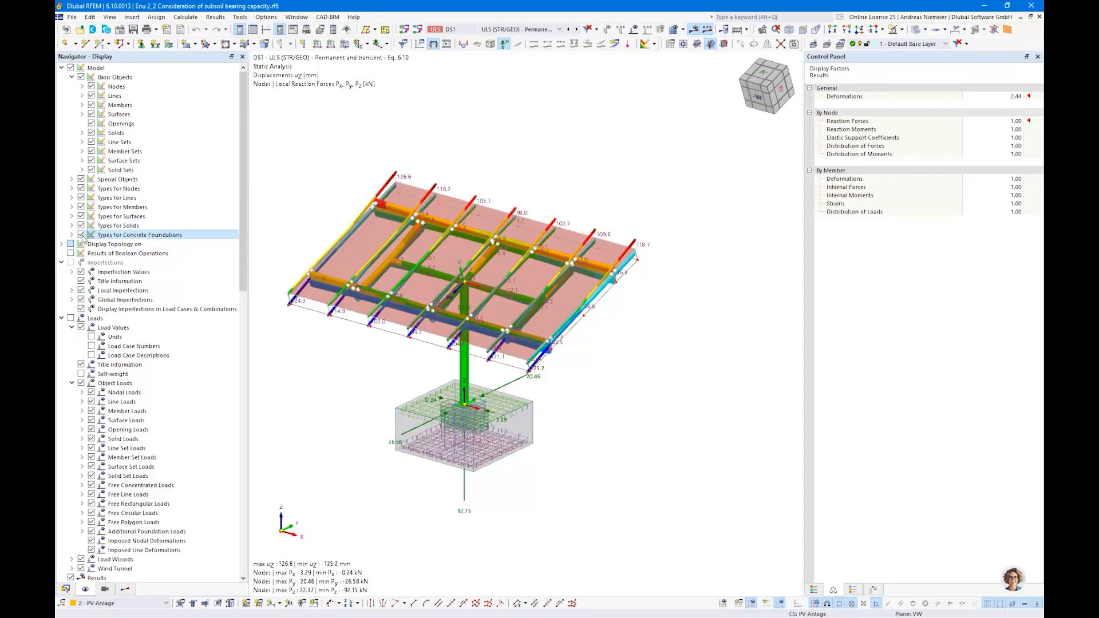
pyautogui.click(252, 29)
# - List the static analysis support forces by node for design situation DS1
pyautogui.click(312, 413)
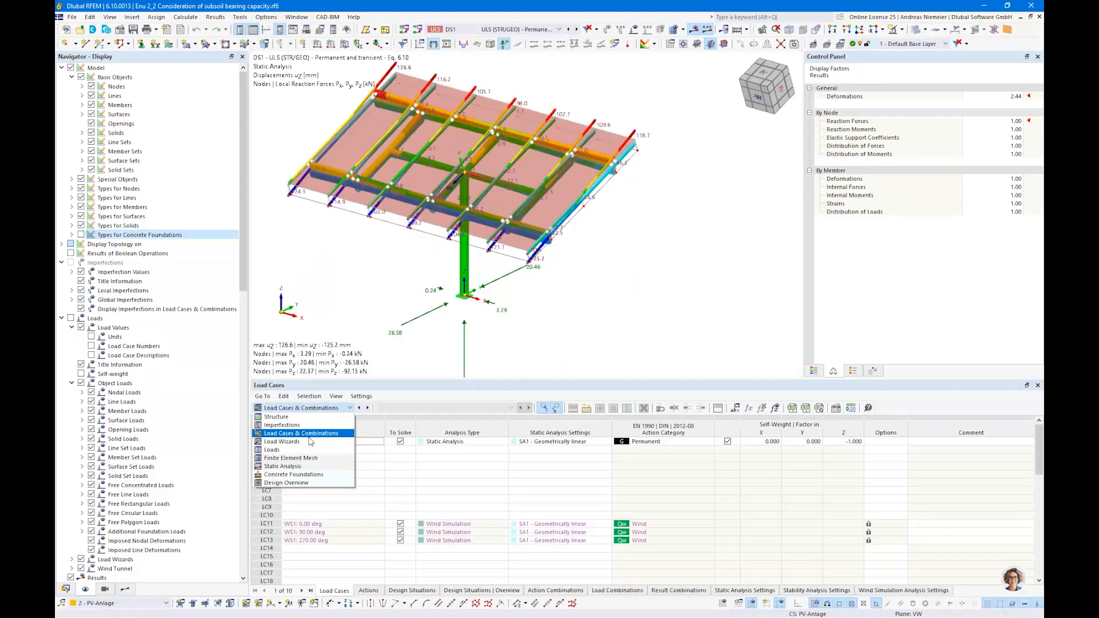
pyautogui.click(303, 469)
pyautogui.click(435, 408)
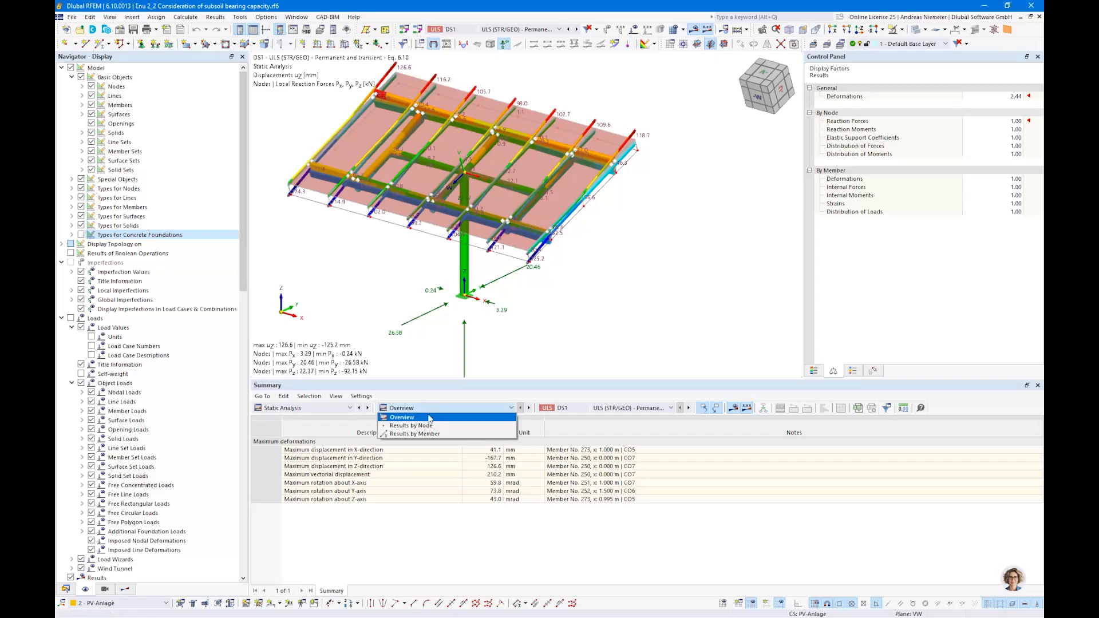
pyautogui.click(432, 433)
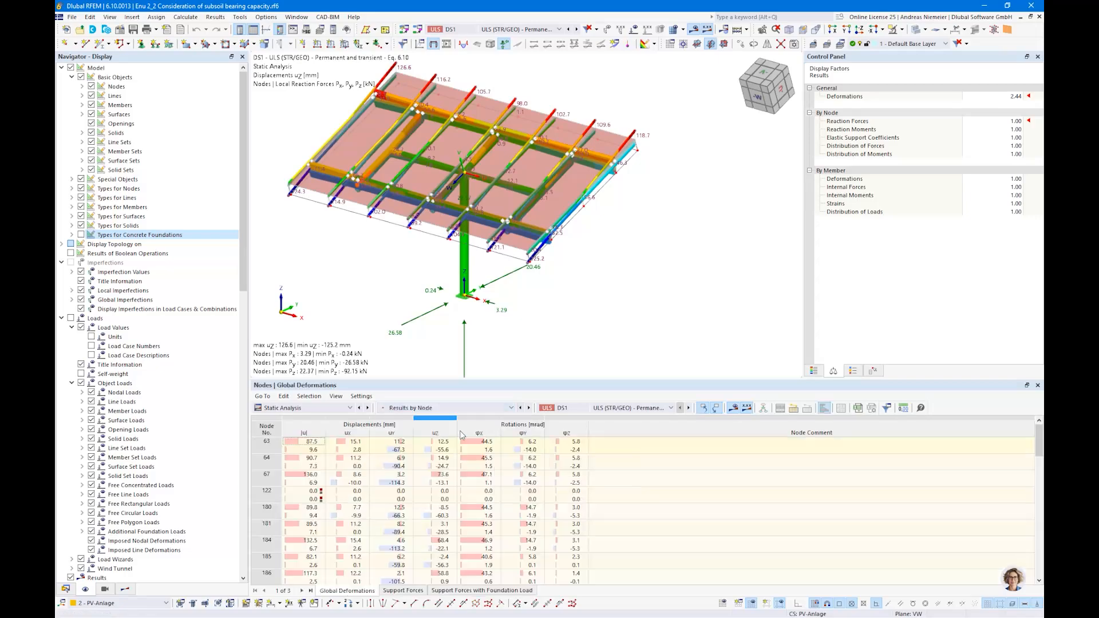
pyautogui.click(600, 407)
pyautogui.click(598, 118)
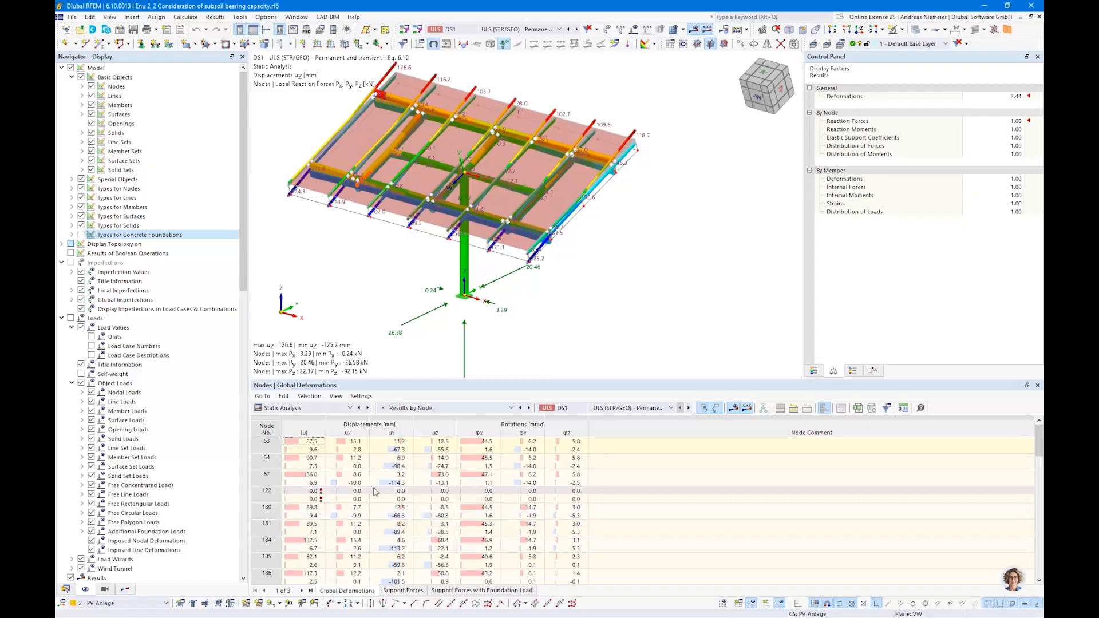
pyautogui.click(407, 590)
# - Examine the extreme support forces and the extreme moment Mx at node 122
pyautogui.moveTo(303, 540); pyautogui.dragTo(538, 551)
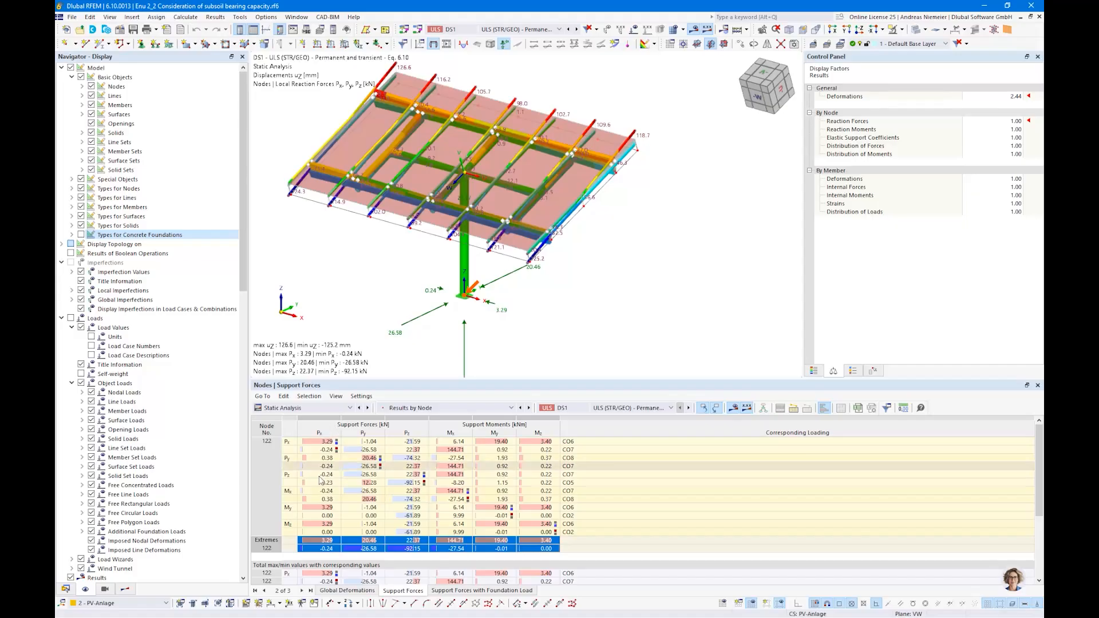
pyautogui.click(327, 541)
pyautogui.click(380, 543)
pyautogui.click(412, 542)
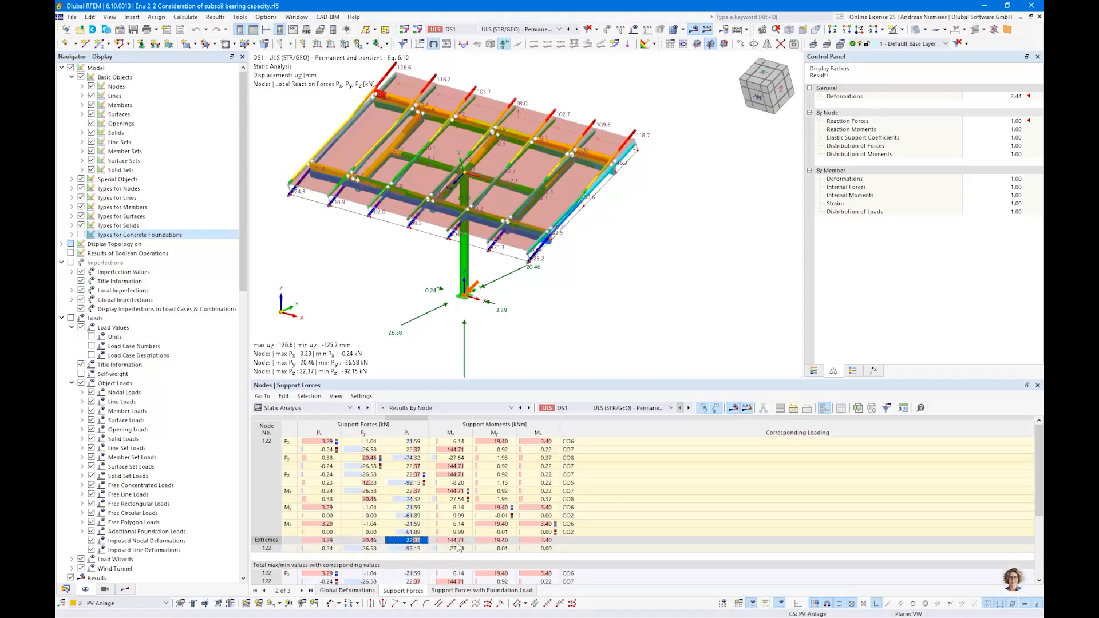
pyautogui.click(455, 541)
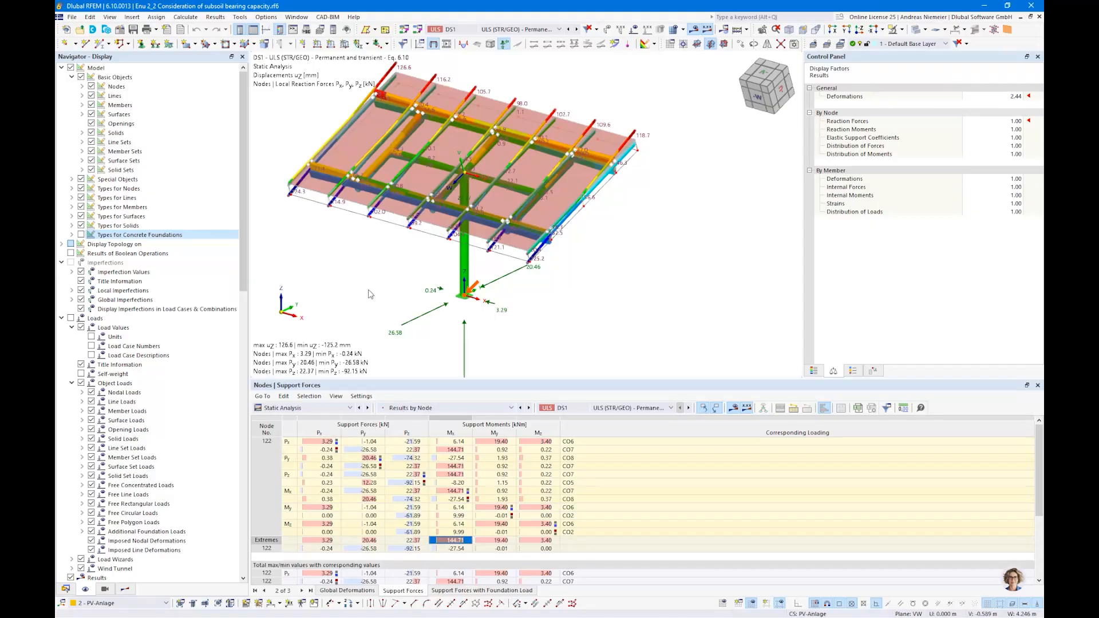
# - Check in the model's base data that the Concrete Foundations add-on is activated, leaving the settings as they are
pyautogui.doubleClick(342, 239)
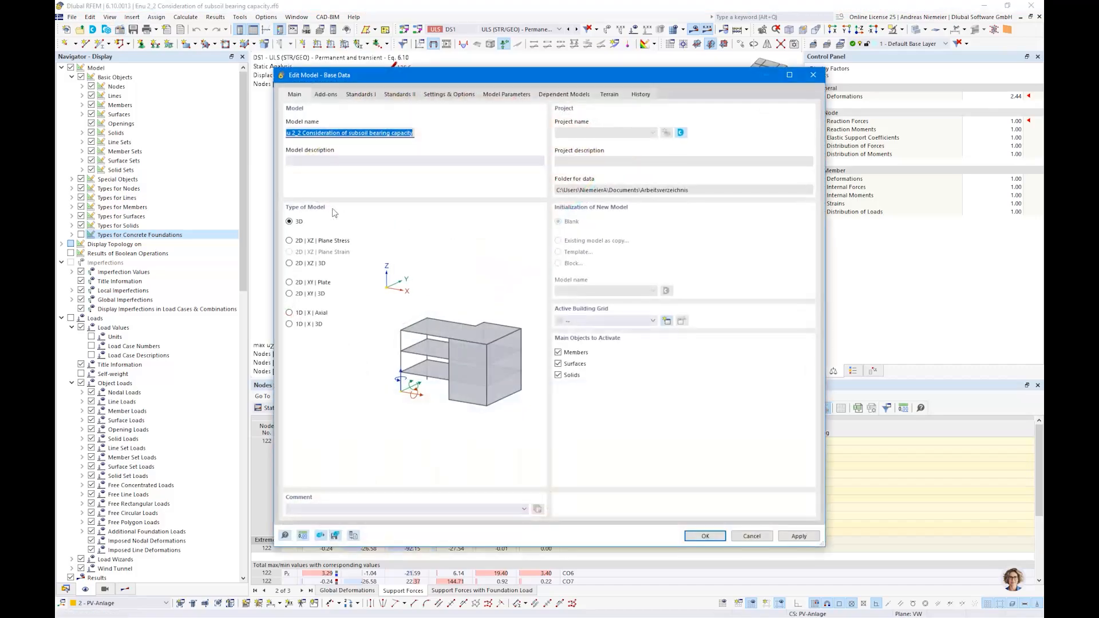
pyautogui.click(326, 94)
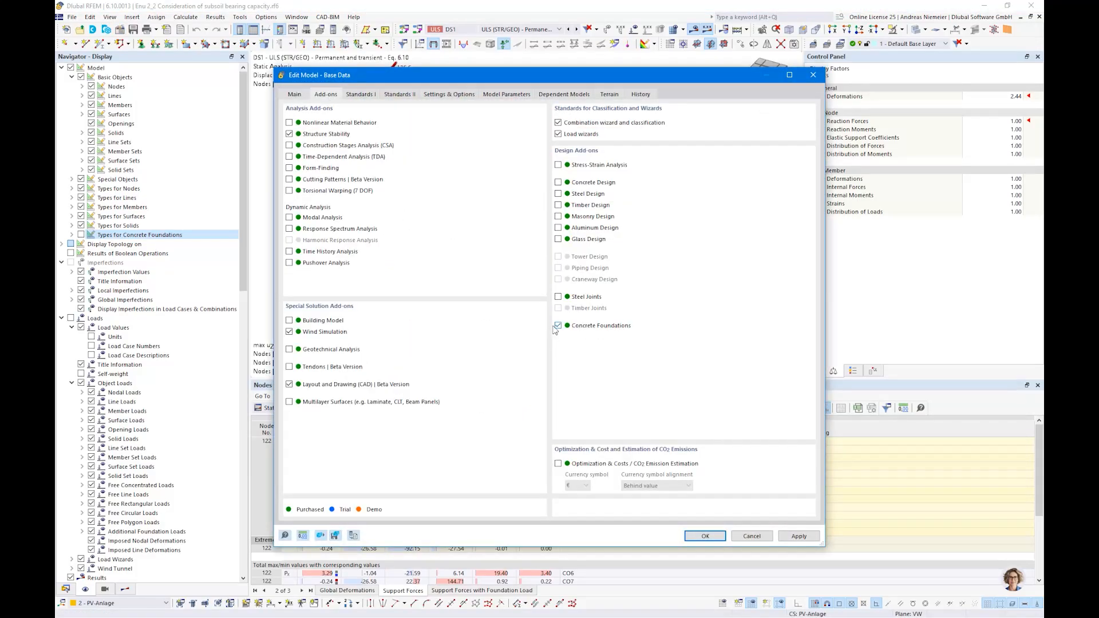
pyautogui.click(751, 537)
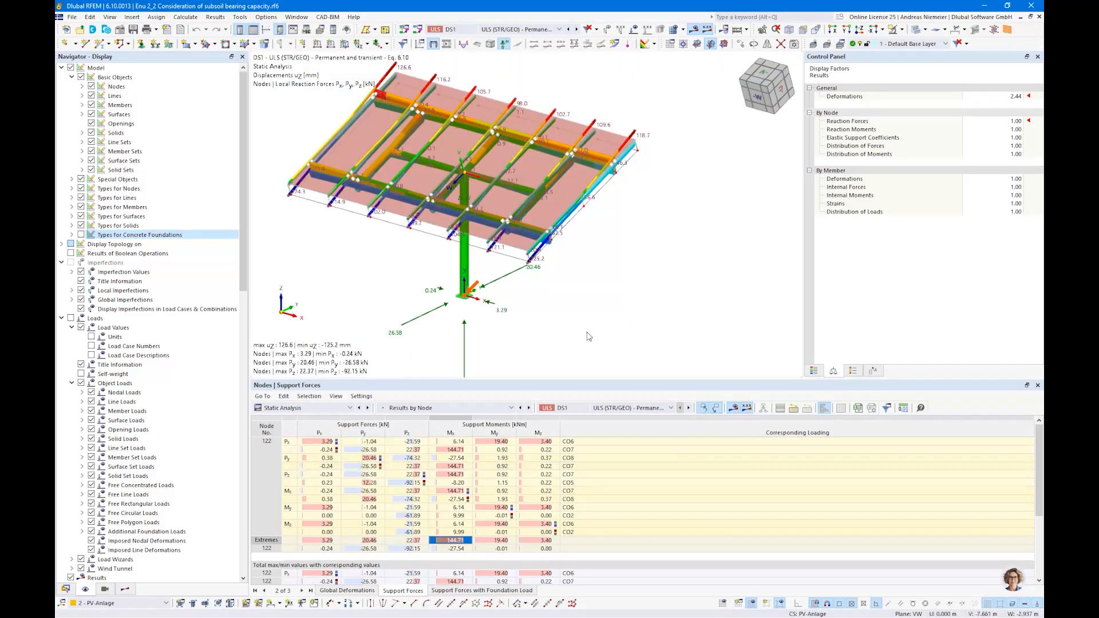
# - Show the concrete foundation objects again and open the single foundation assigned to the nodal support at the pole base
pyautogui.click(81, 235)
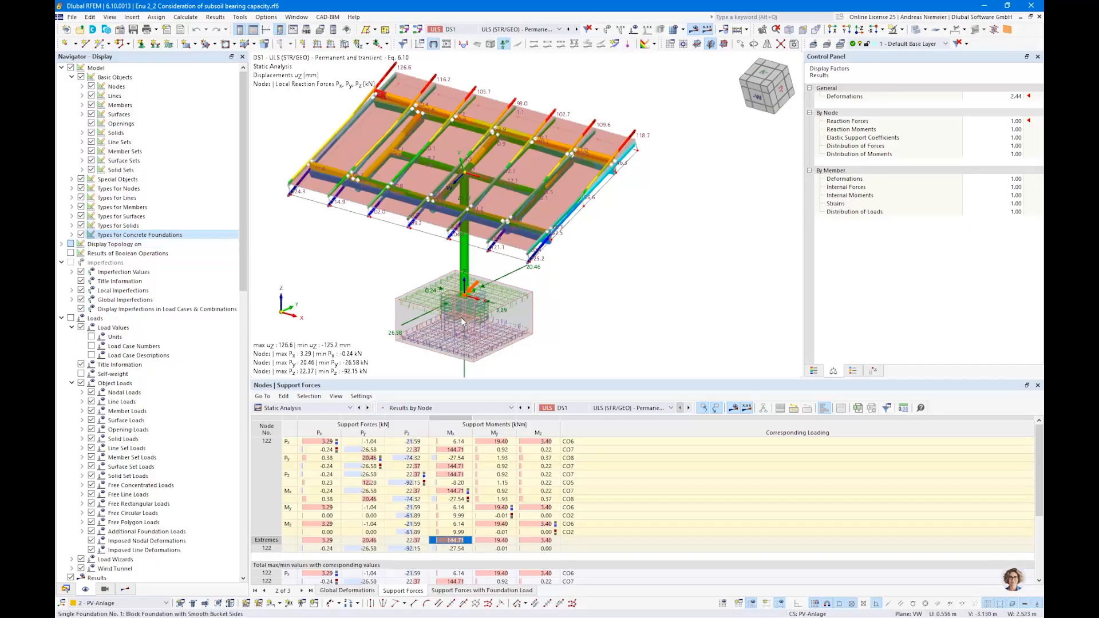
pyautogui.doubleClick(471, 295)
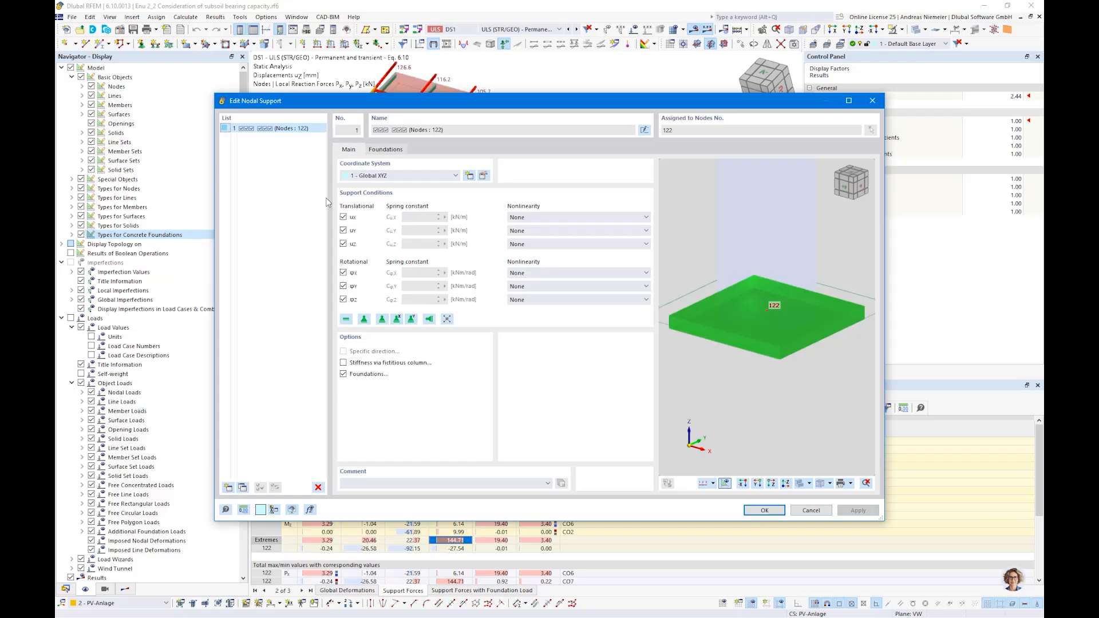
pyautogui.click(394, 151)
pyautogui.click(642, 188)
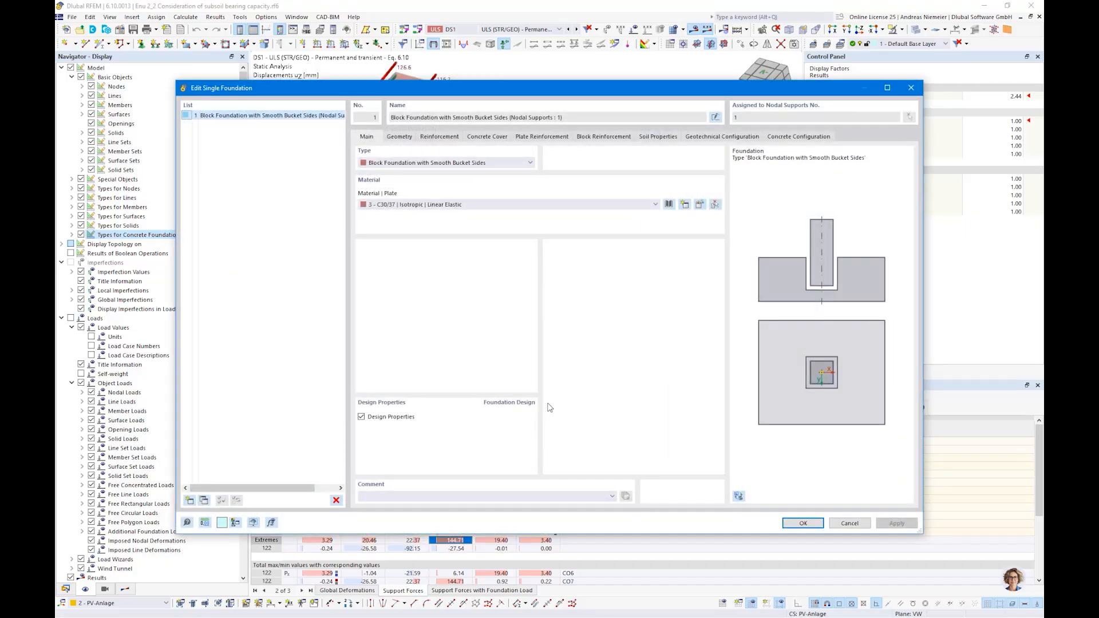
# - Review the available foundation types, keep Block Foundation with Smooth Bucket Sides, and view the foundation's geometry
pyautogui.click(453, 163)
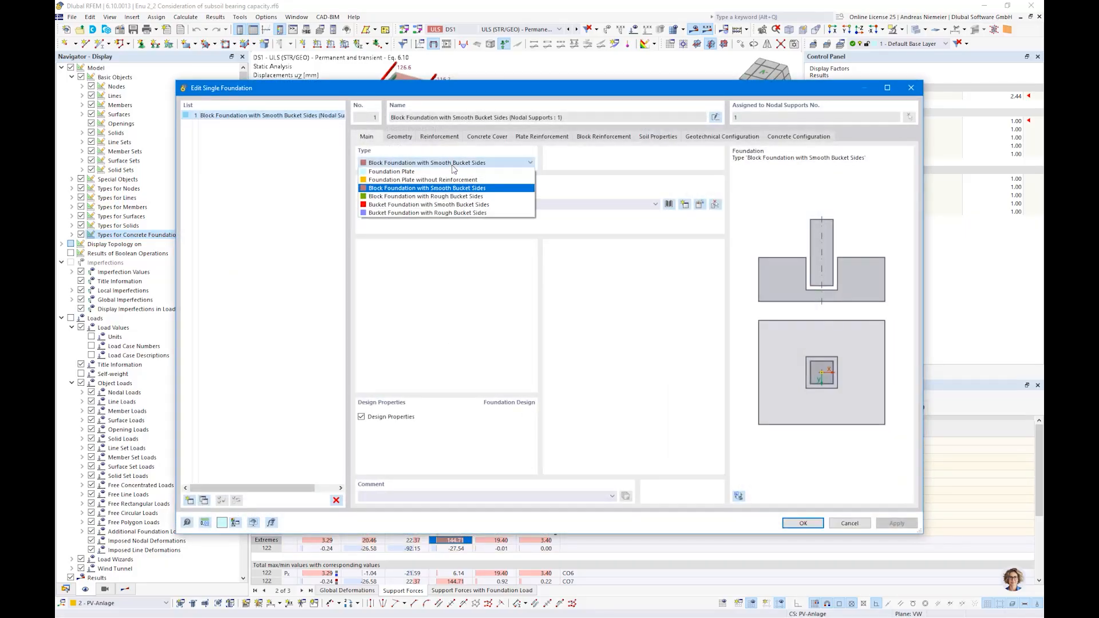
pyautogui.click(427, 188)
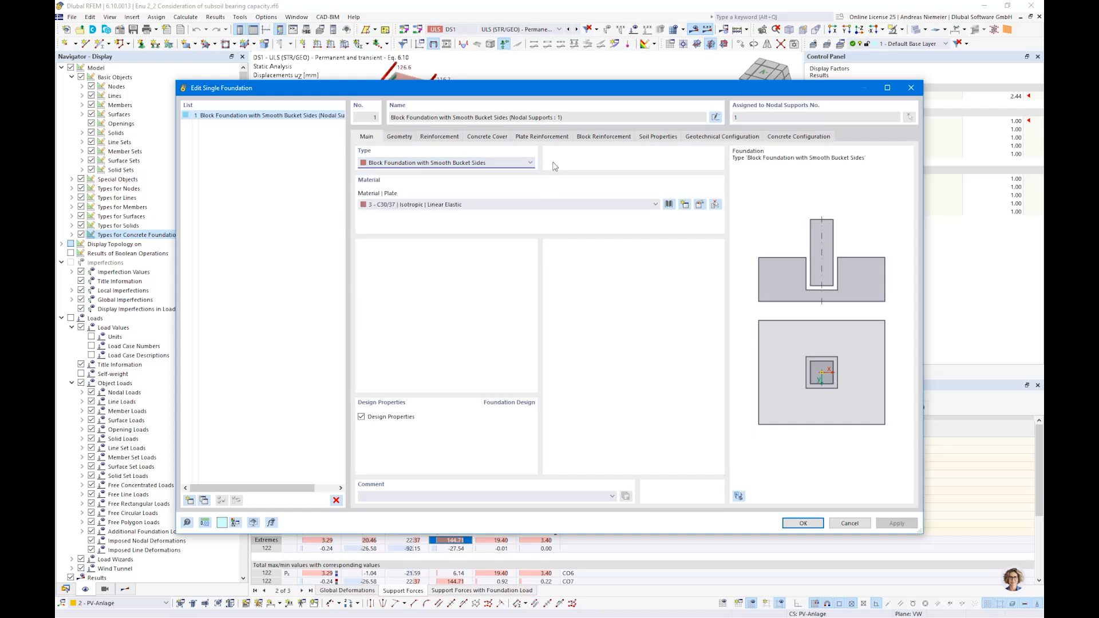
pyautogui.click(399, 137)
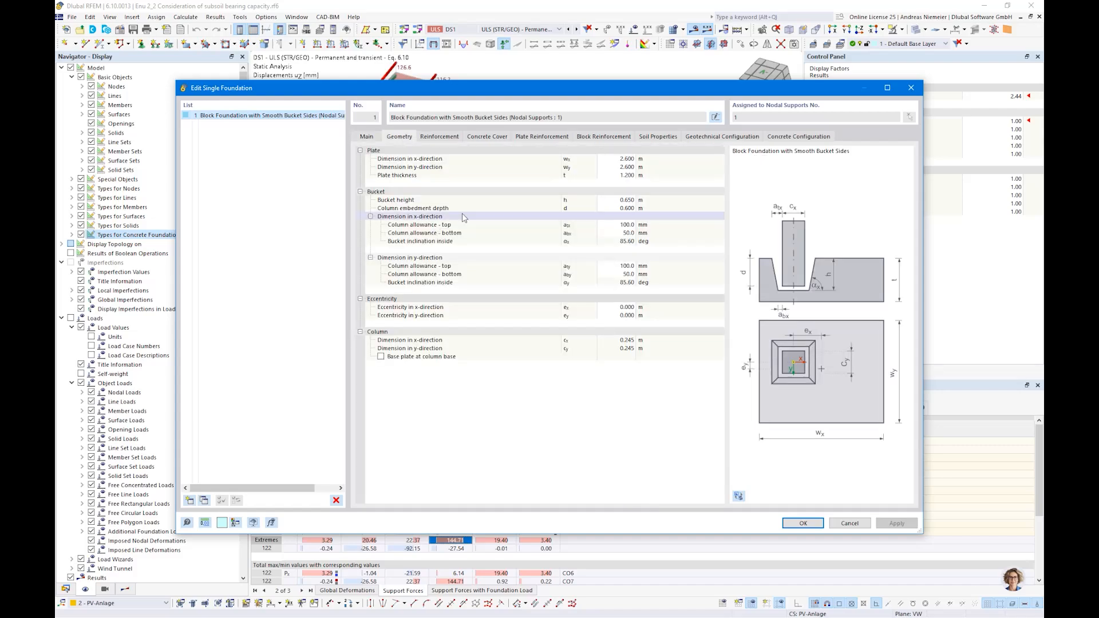
# - Review the foundation's concrete cover and the exposure classes of its XC2 concrete durability without changing them
pyautogui.click(487, 137)
pyautogui.click(513, 358)
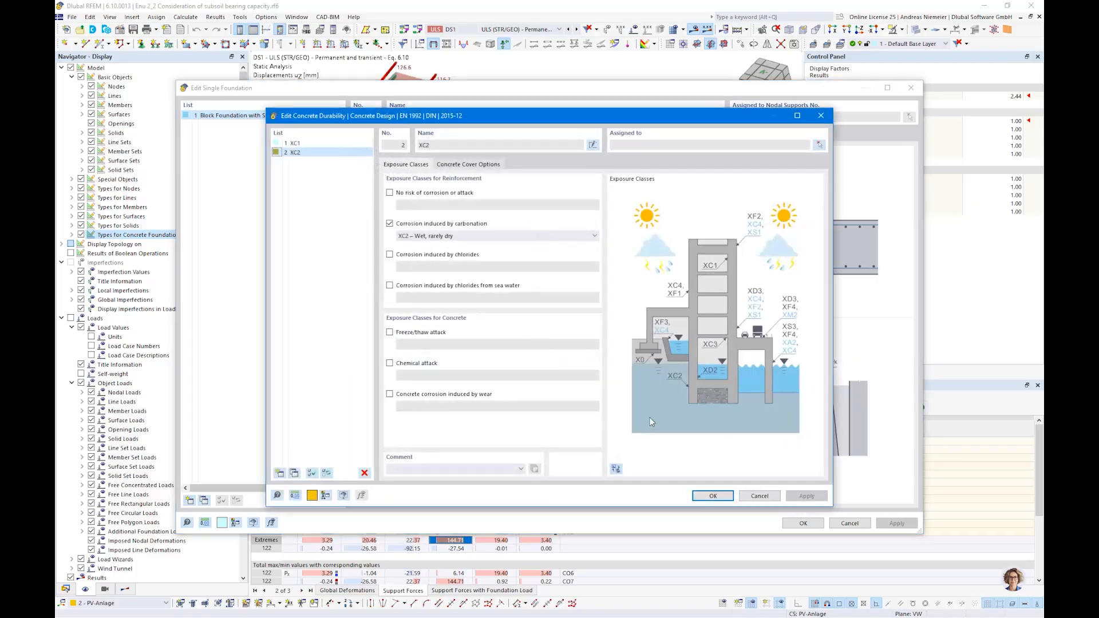
pyautogui.click(759, 495)
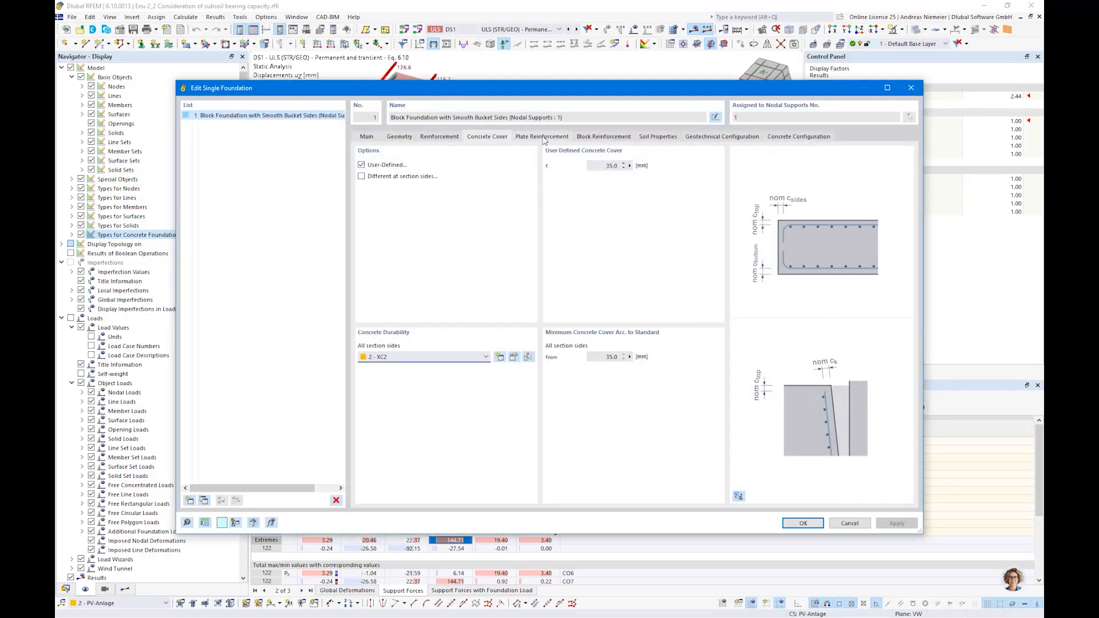
# - Review the foundation's reinforcement and soil properties, and leave the foundation, support and node definitions without changes
pyautogui.click(604, 137)
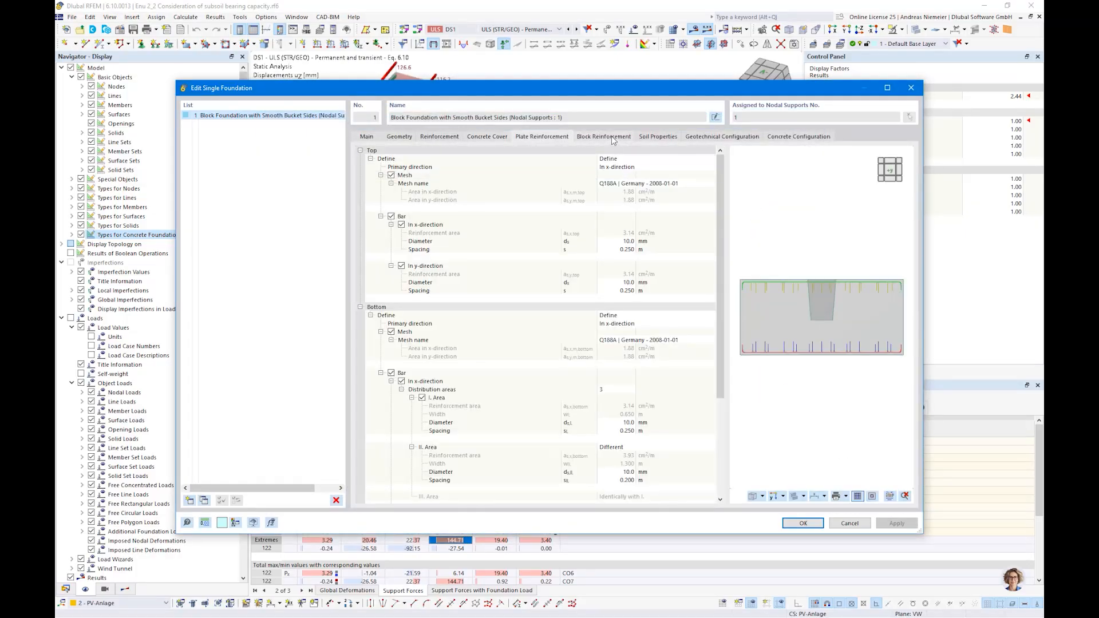
pyautogui.click(657, 137)
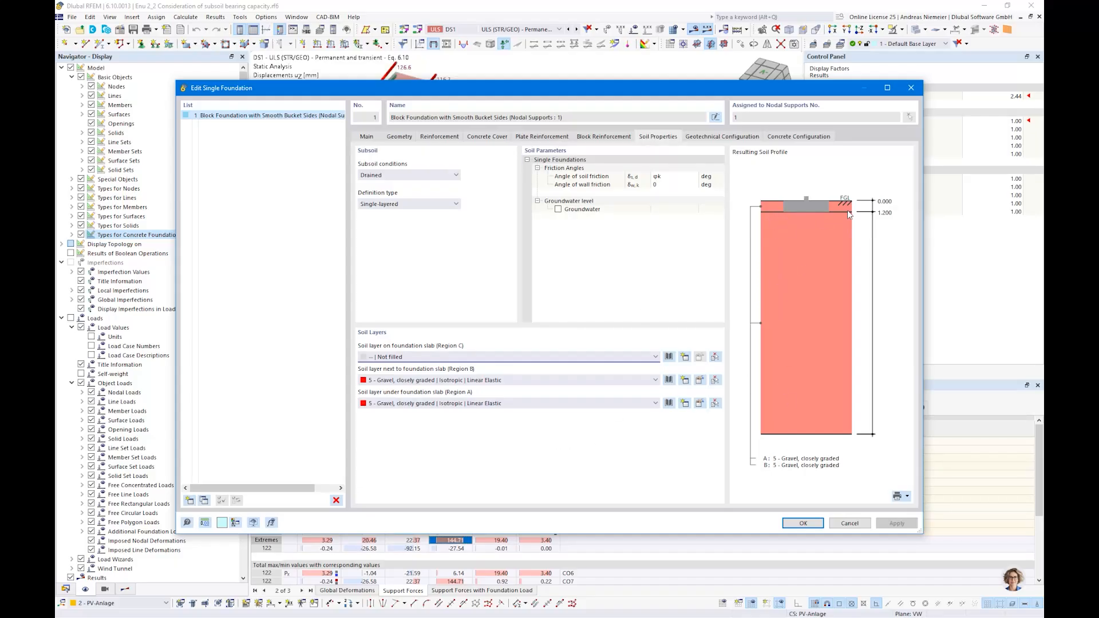
pyautogui.click(861, 525)
pyautogui.click(808, 511)
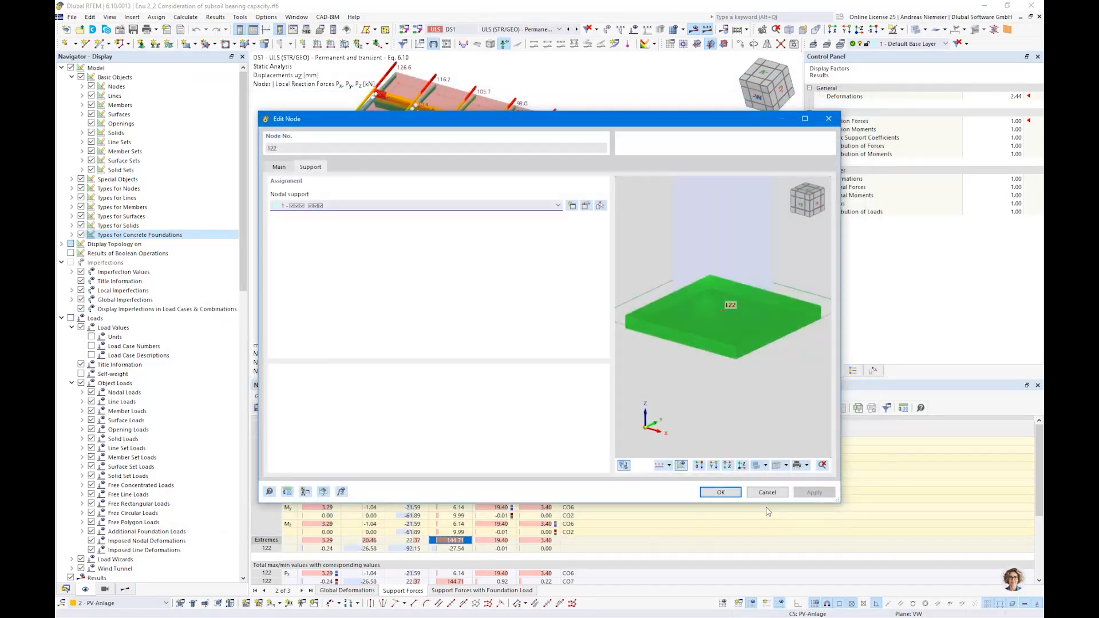
pyautogui.click(769, 492)
# - List the Concrete Foundations design ratios on nodes by foundation and enlarge the table to show all checks
pyautogui.click(309, 408)
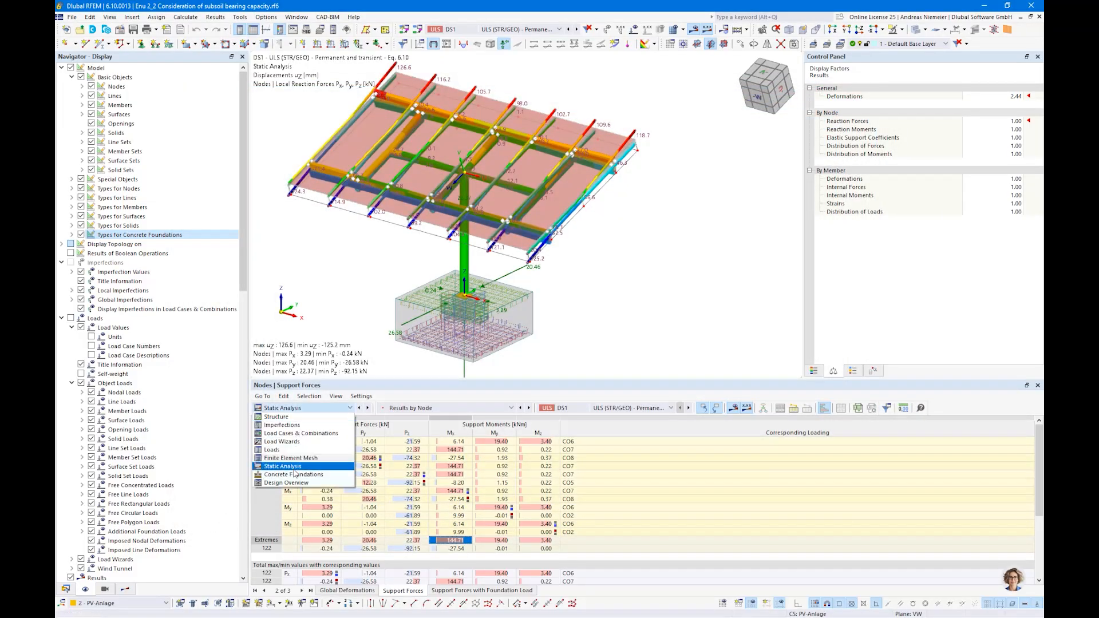
pyautogui.click(296, 478)
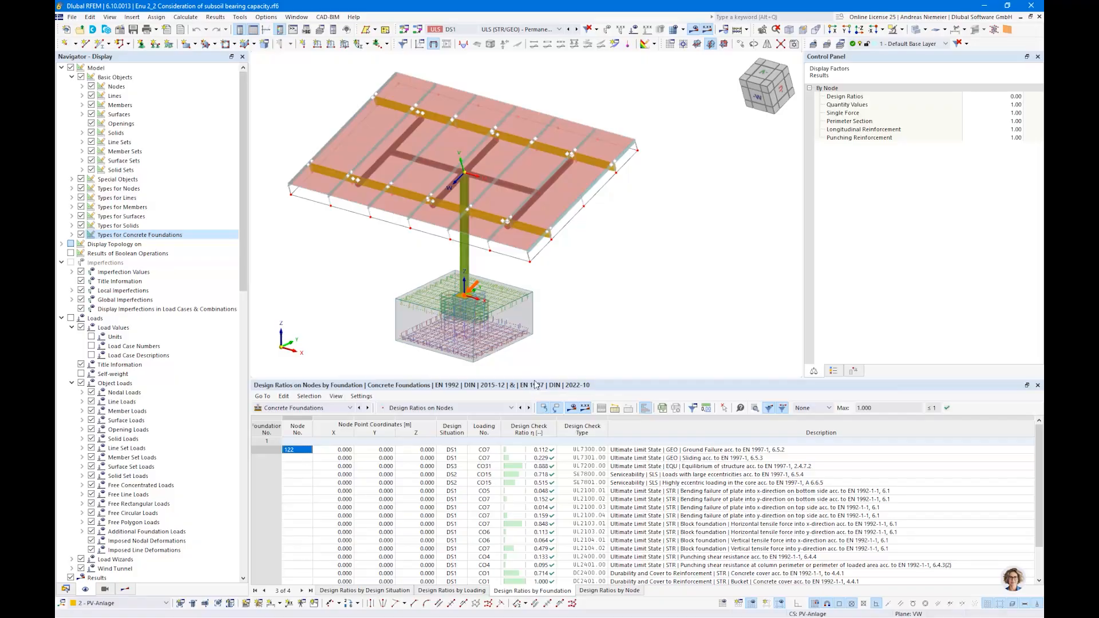
pyautogui.moveTo(535, 381); pyautogui.dragTo(532, 290)
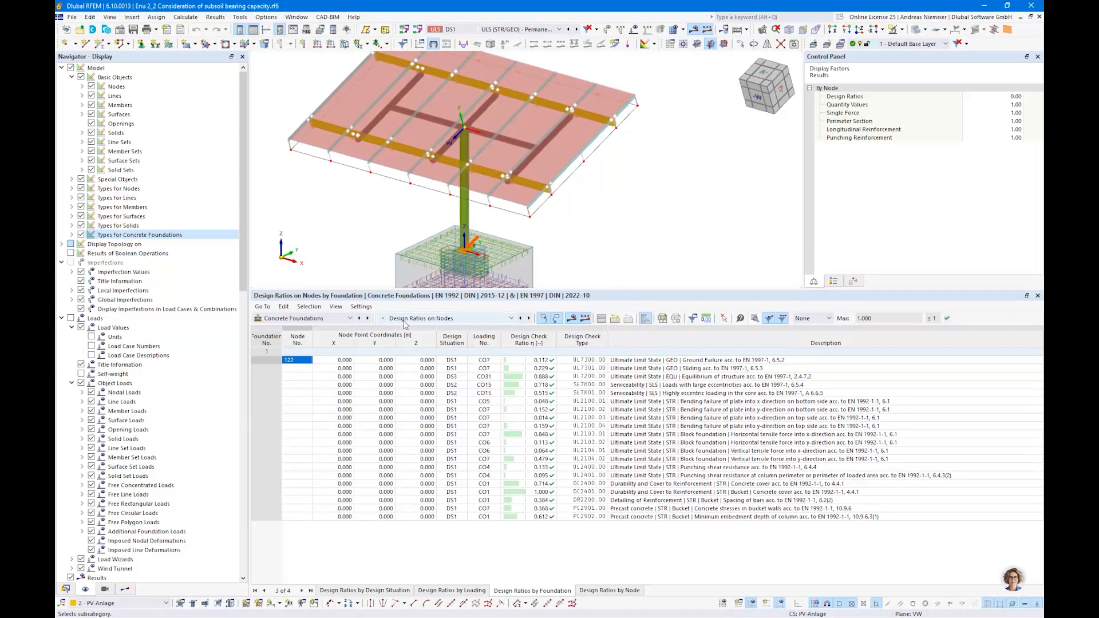
# - Examine the ground failure, sliding, equilibrium and plate bending checks of the foundation, and bring the whole structure back into view
pyautogui.click(635, 361)
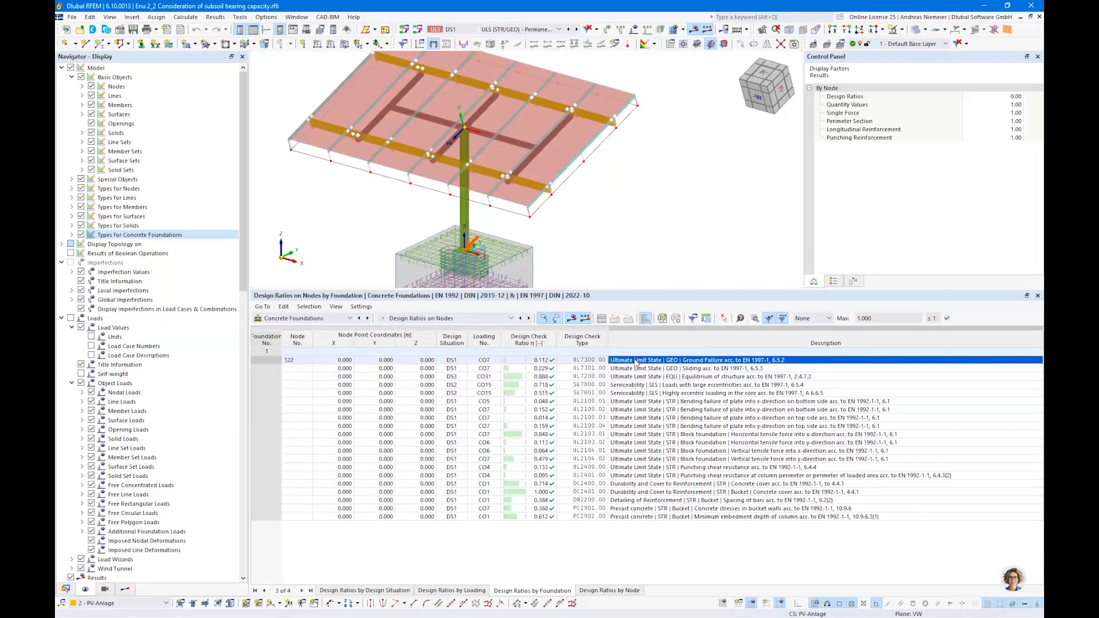
pyautogui.click(713, 368)
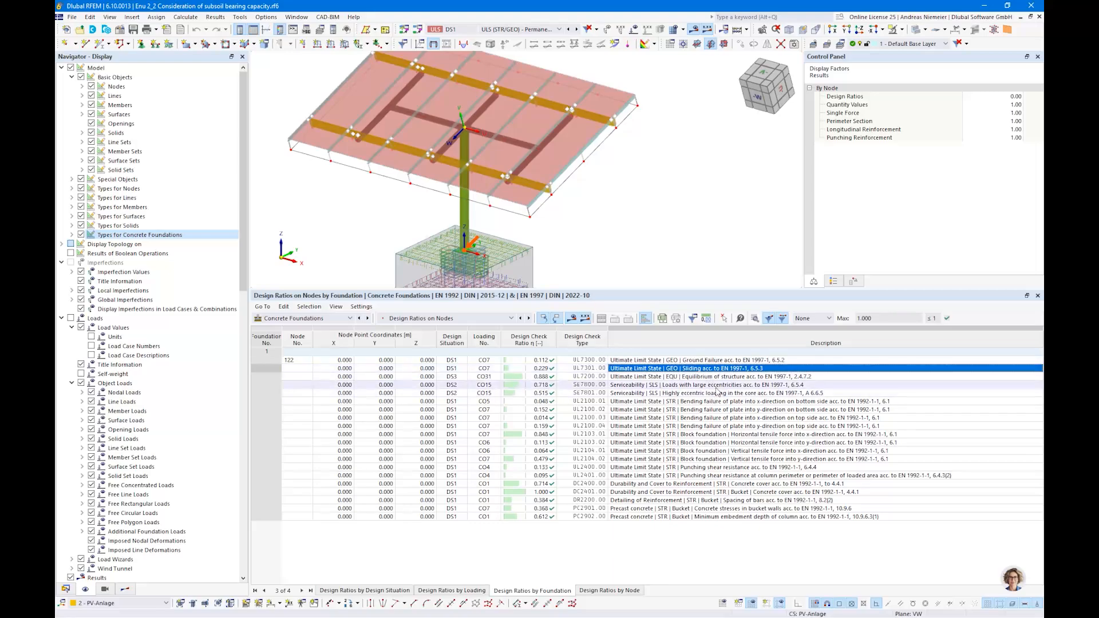
pyautogui.press('Down')
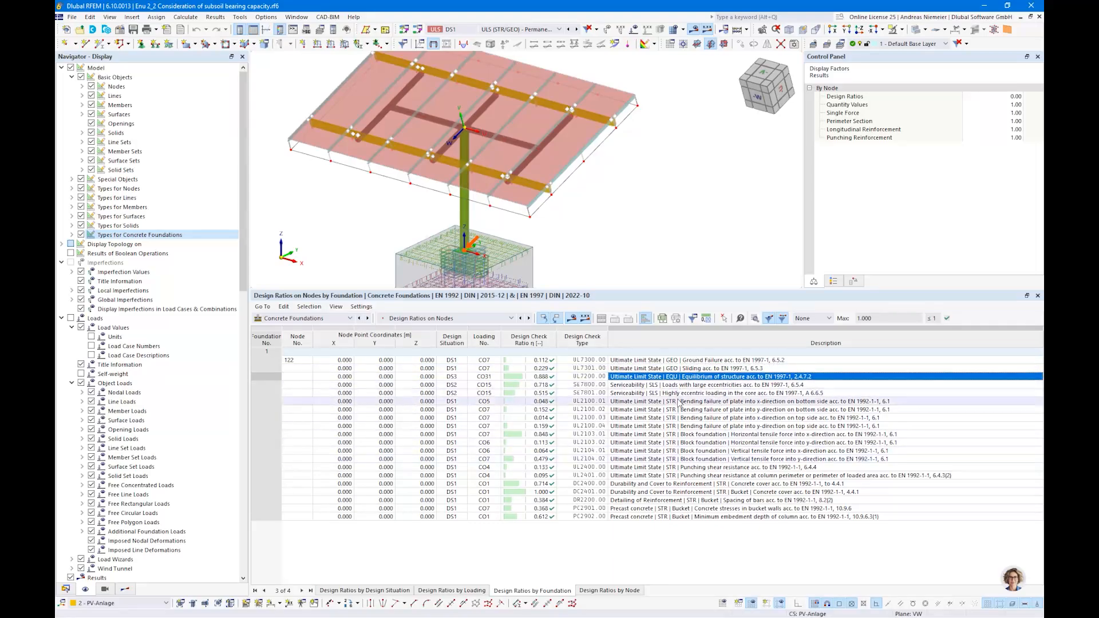
pyautogui.click(706, 409)
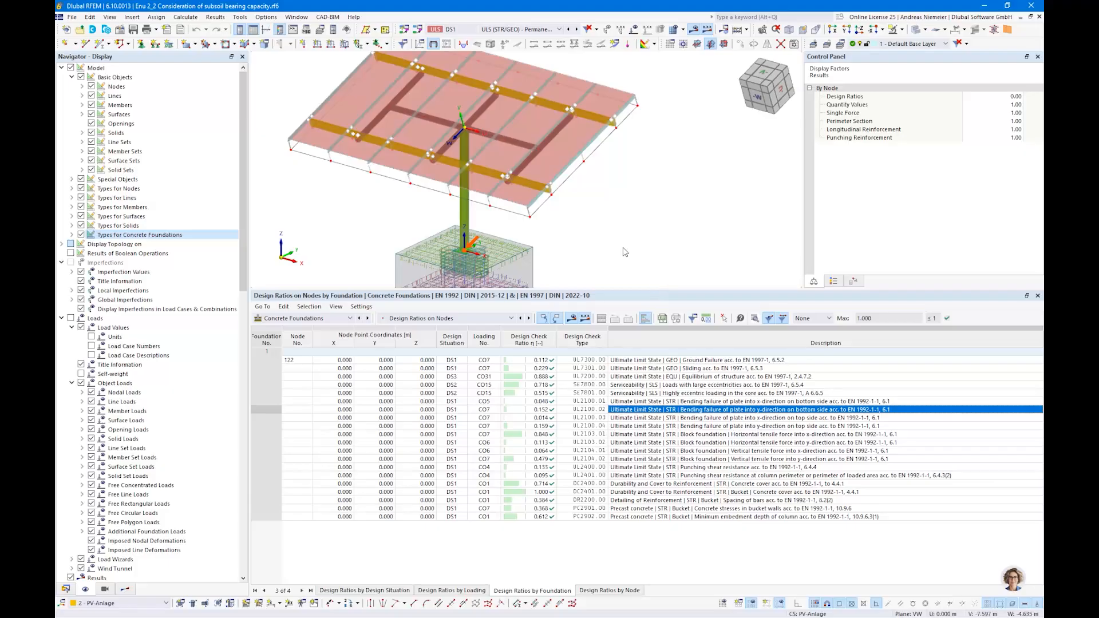
pyautogui.moveTo(630, 289); pyautogui.dragTo(629, 386)
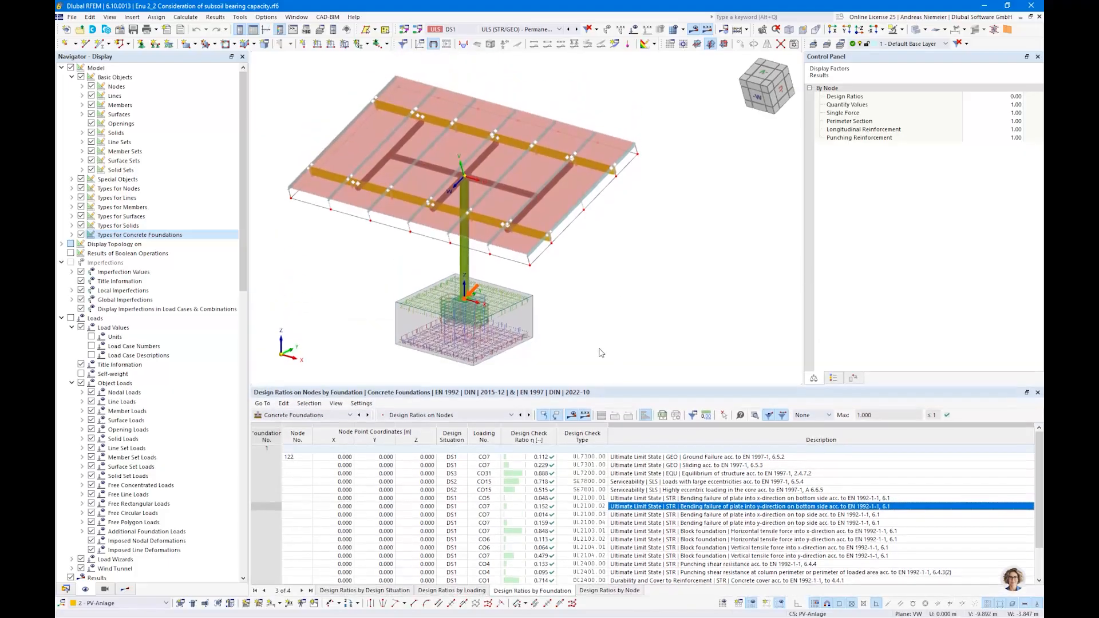
pyautogui.moveTo(584, 338); pyautogui.dragTo(606, 337, button='middle')
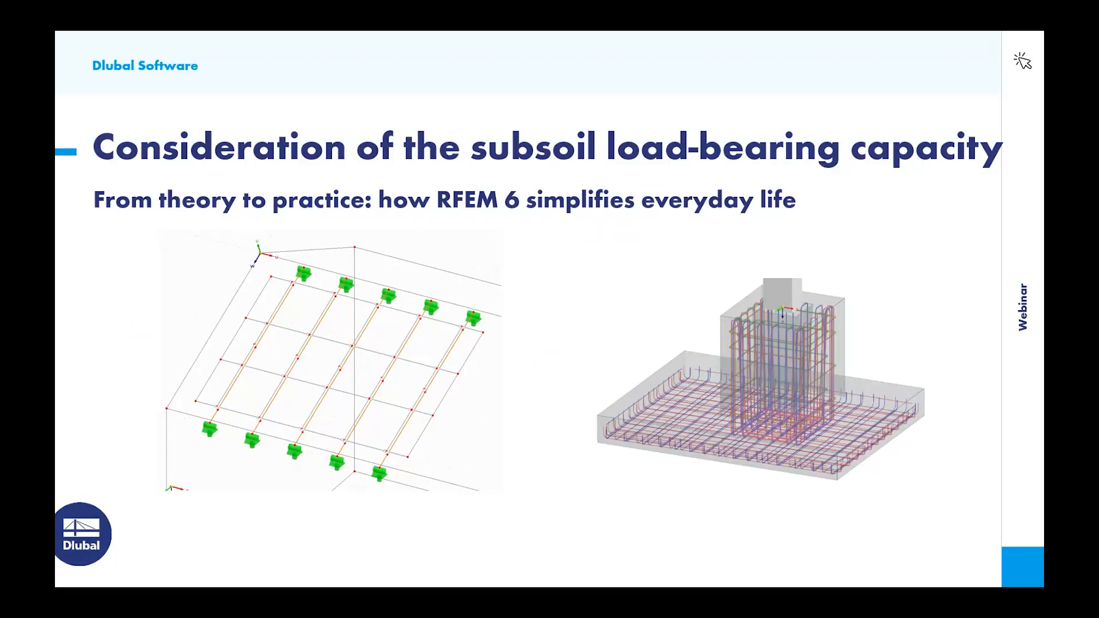
pyautogui.click(521, 434)
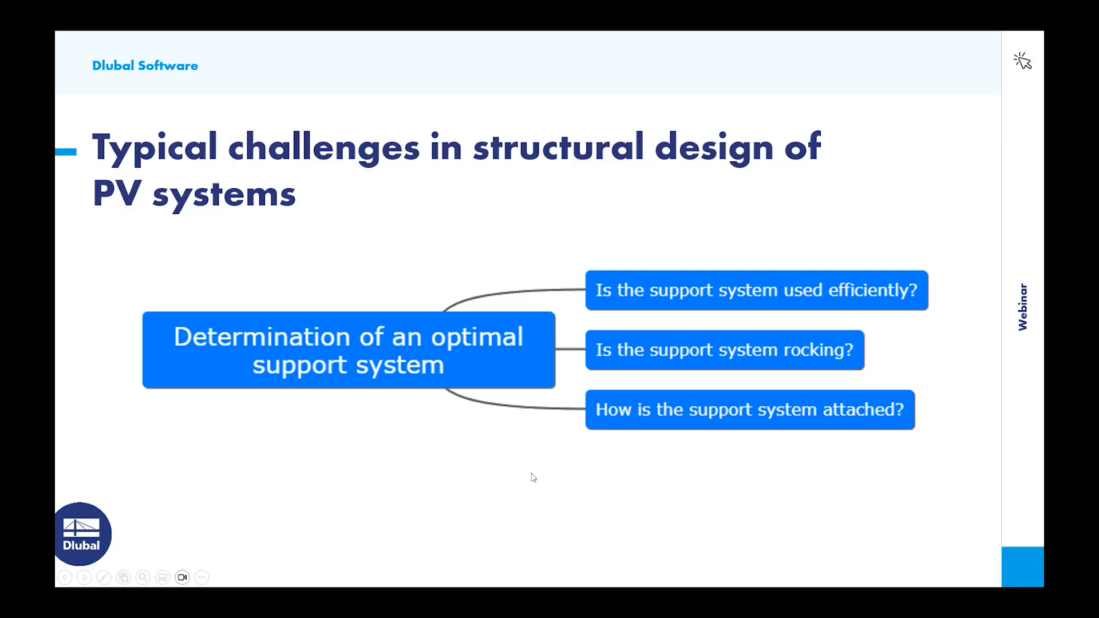
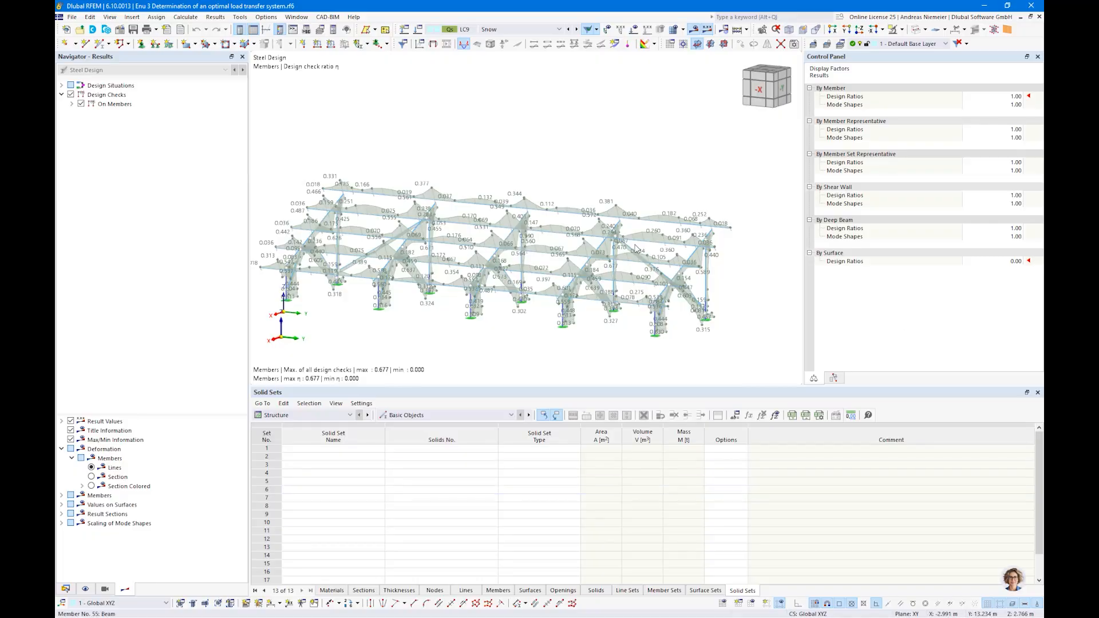
# - Inspect the steel design check ratios on the members of the PV support frame from another angle
pyautogui.scroll(2, 389, 334)
pyautogui.moveTo(389, 334); pyautogui.dragTo(475, 334, button='middle')
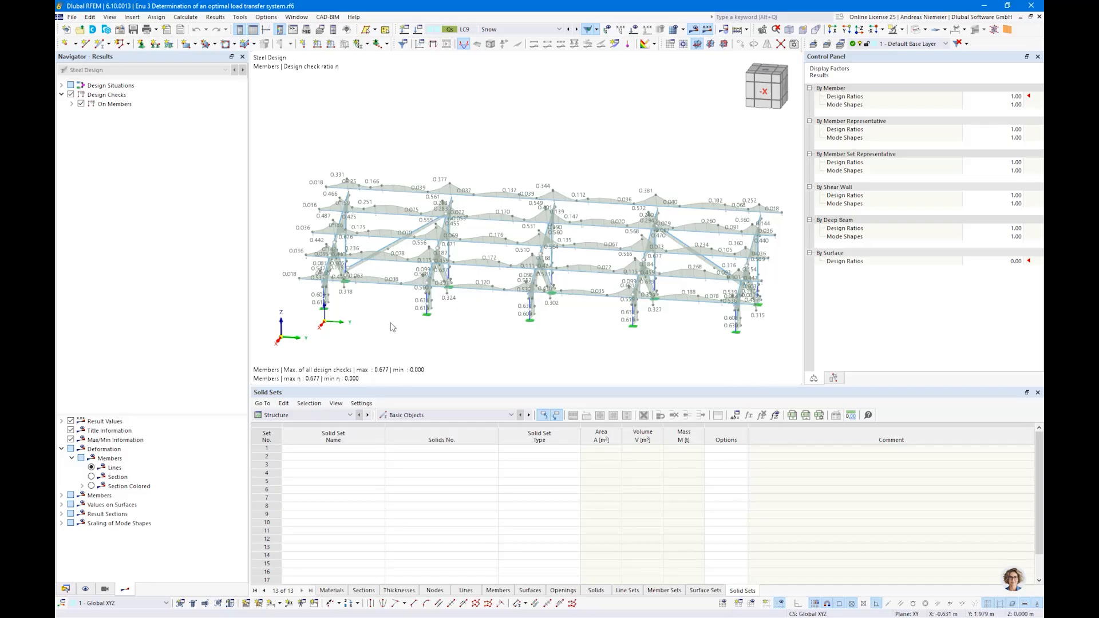
# - List the Steel Design ratios on members by design situation in the results table
pyautogui.click(299, 415)
pyautogui.click(287, 481)
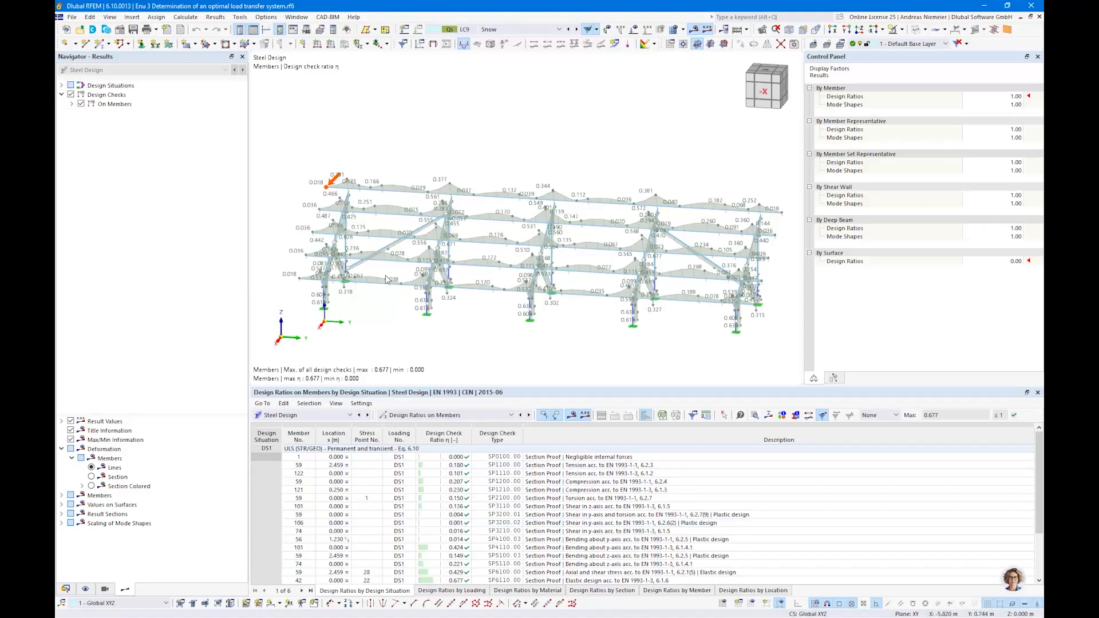
pyautogui.moveTo(385, 280); pyautogui.dragTo(369, 267, button='middle')
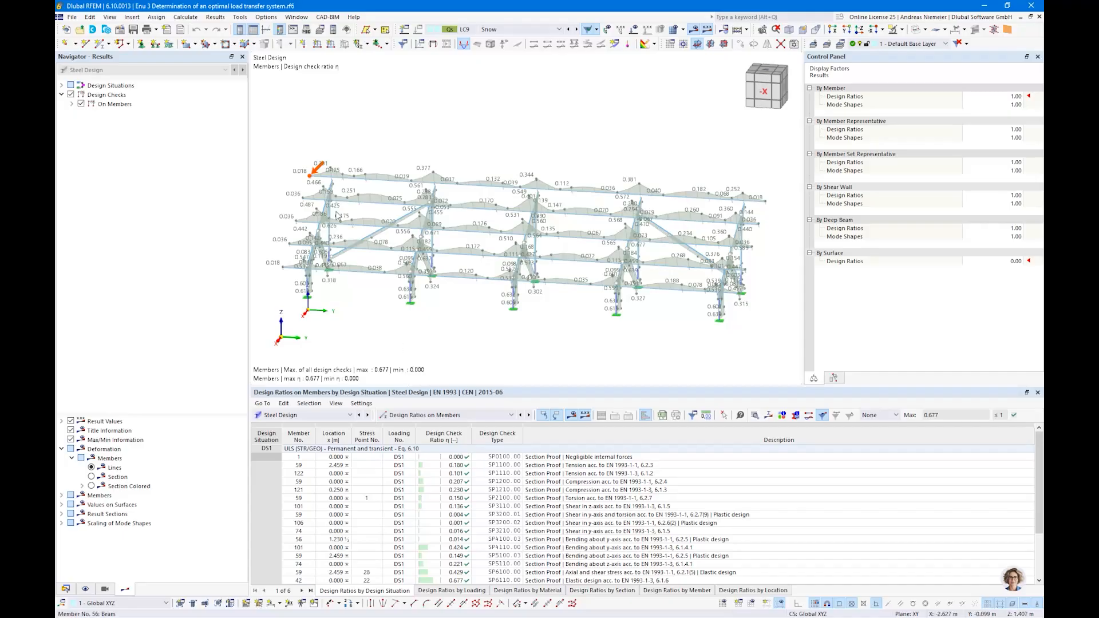
# - Show the loads of load case LC1 G without results and inspect the properties of an upper purlin without changes
pyautogui.click(487, 31)
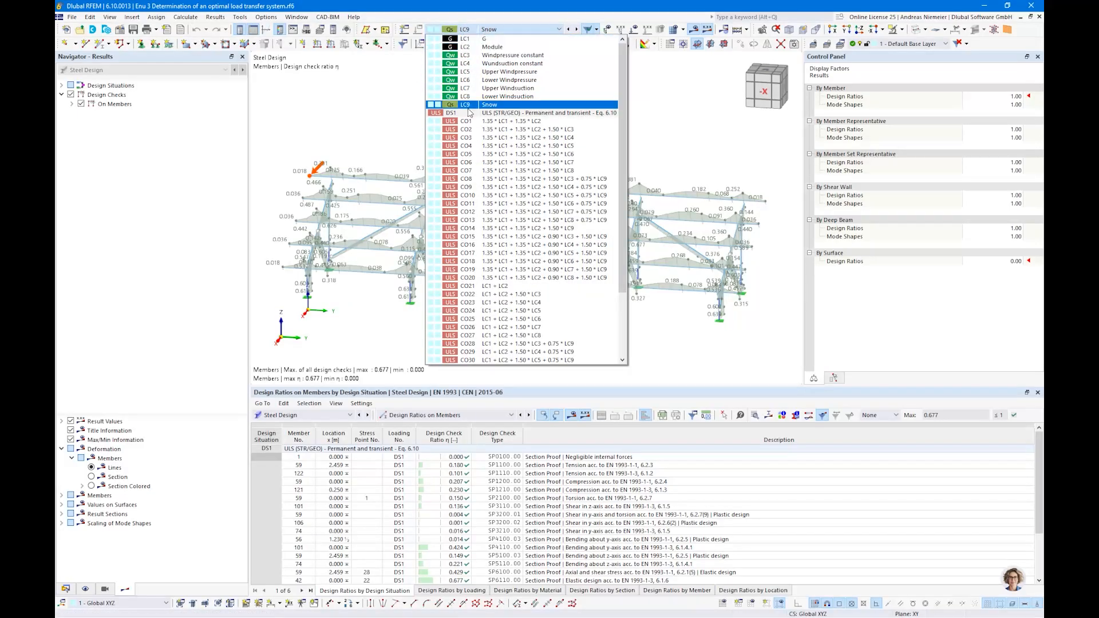
pyautogui.click(481, 41)
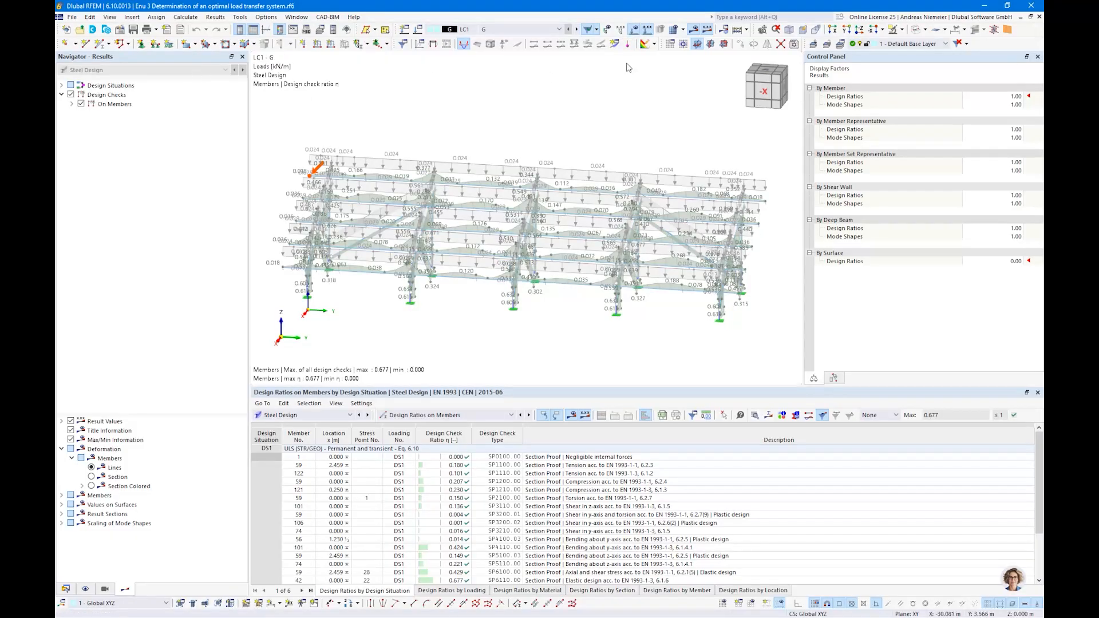
pyautogui.click(694, 33)
pyautogui.keyDown('ctrl'); pyautogui.moveTo(583, 229); pyautogui.dragTo(832, 347, button='middle'); pyautogui.keyUp('ctrl')
pyautogui.scroll(1, 833, 346)
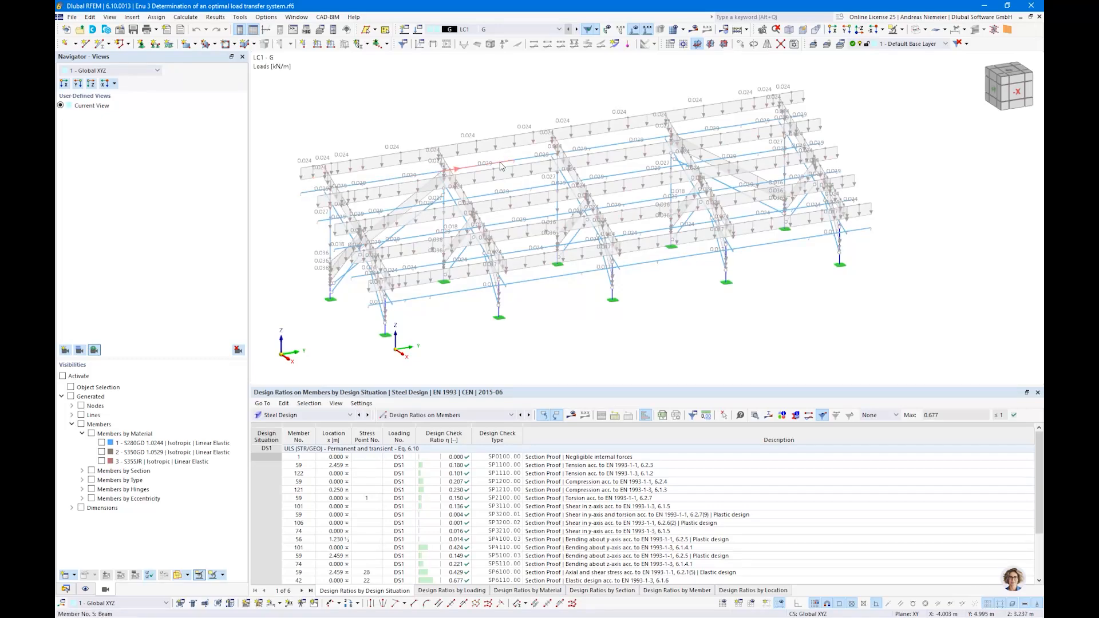
pyautogui.doubleClick(554, 281)
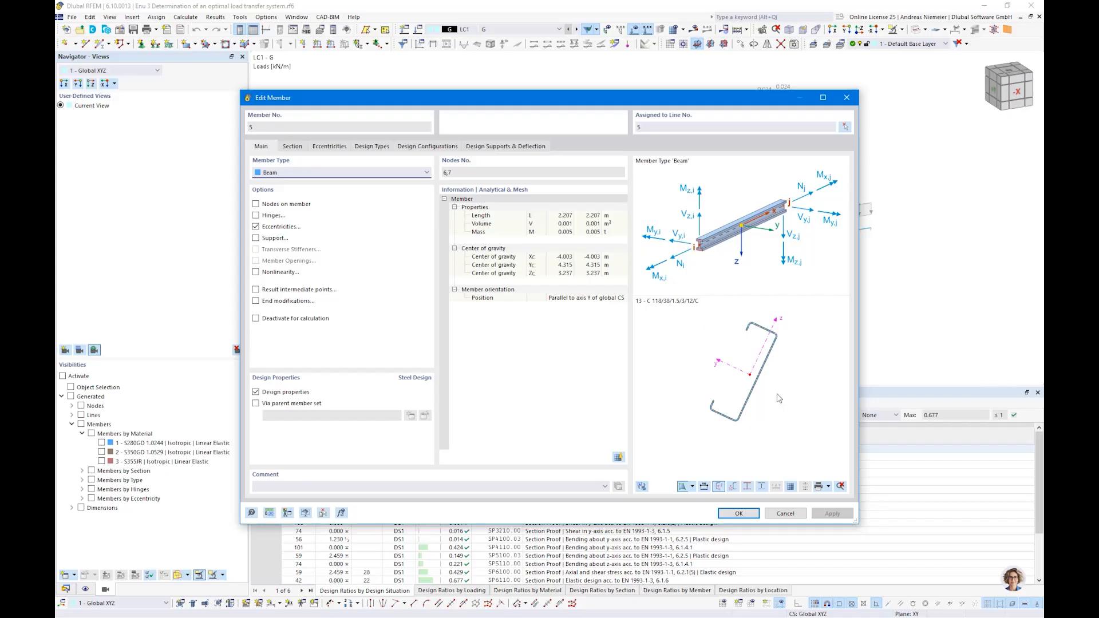
pyautogui.click(792, 516)
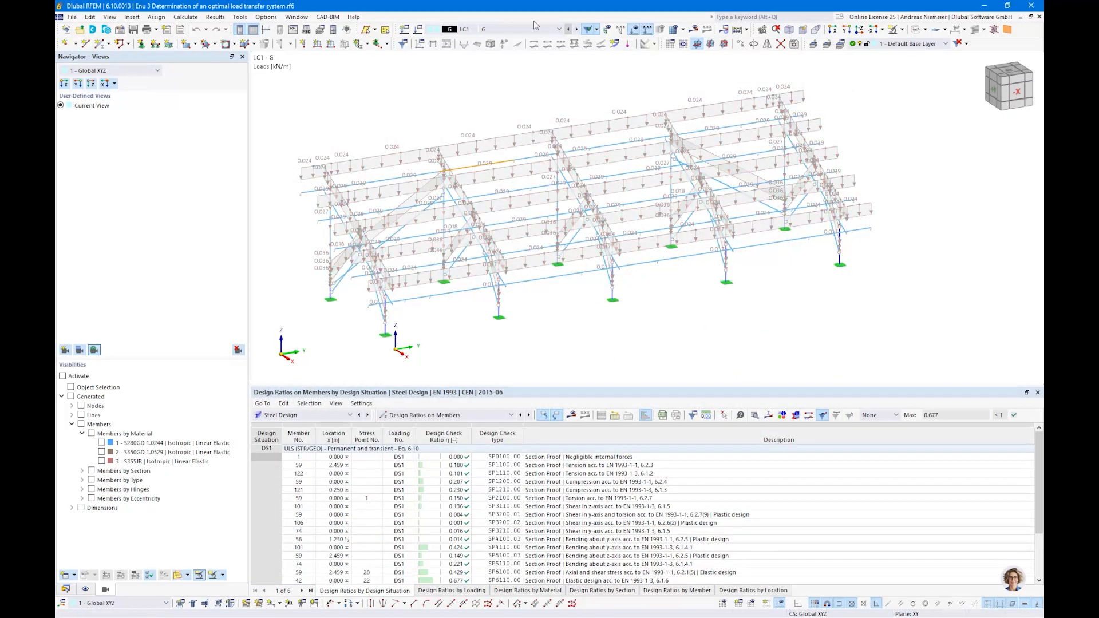
# - Switch to load case LC2 Module and review its area load wizard's parameters and corner nodes, leaving them unchanged
pyautogui.click(576, 29)
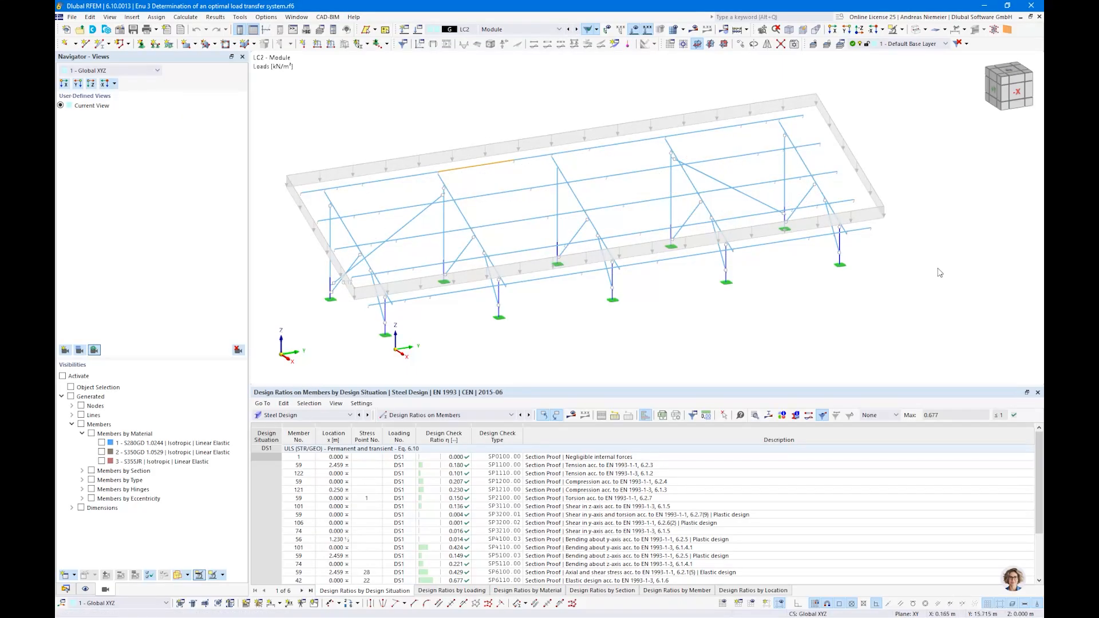
pyautogui.keyDown('ctrl'); pyautogui.moveTo(939, 272); pyautogui.dragTo(457, 154, button='middle'); pyautogui.keyUp('ctrl')
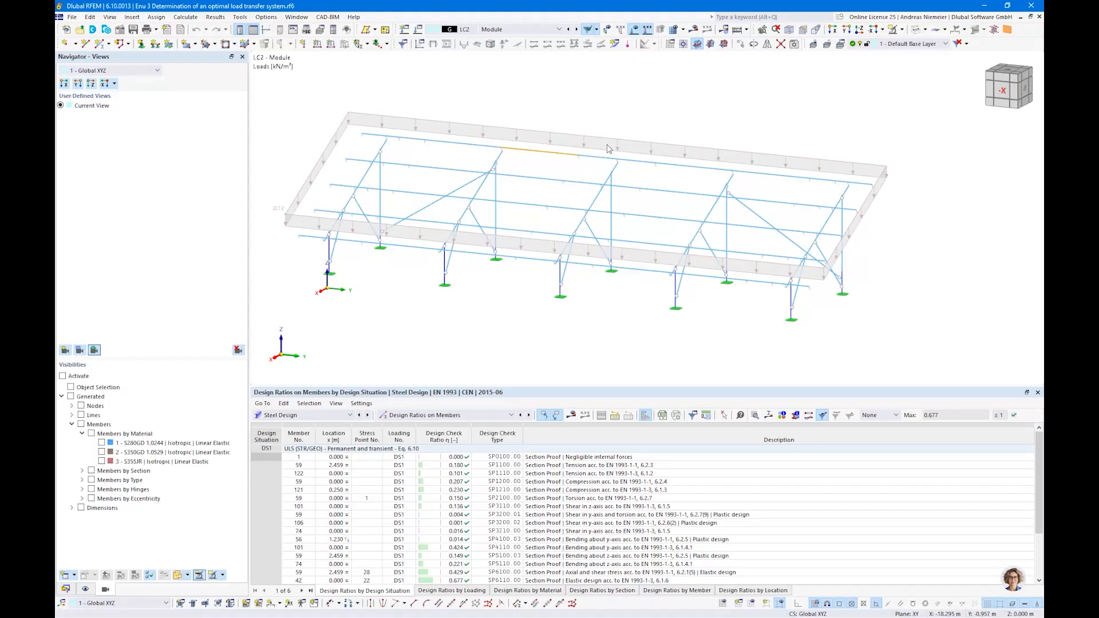
pyautogui.click(292, 213)
pyautogui.doubleClick(355, 304)
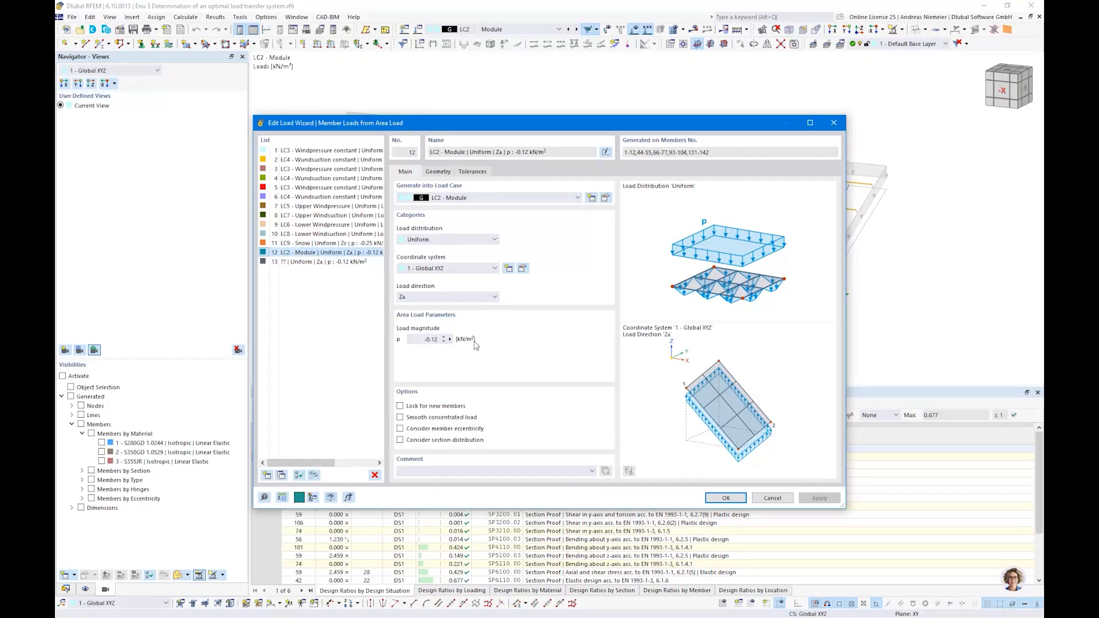
pyautogui.click(441, 173)
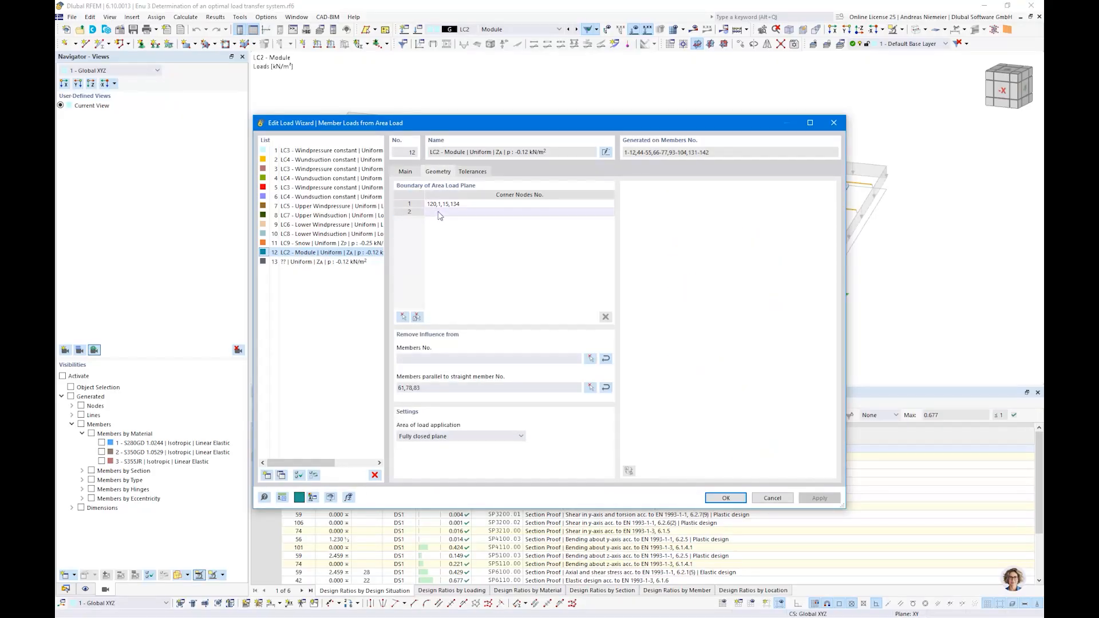
pyautogui.click(771, 497)
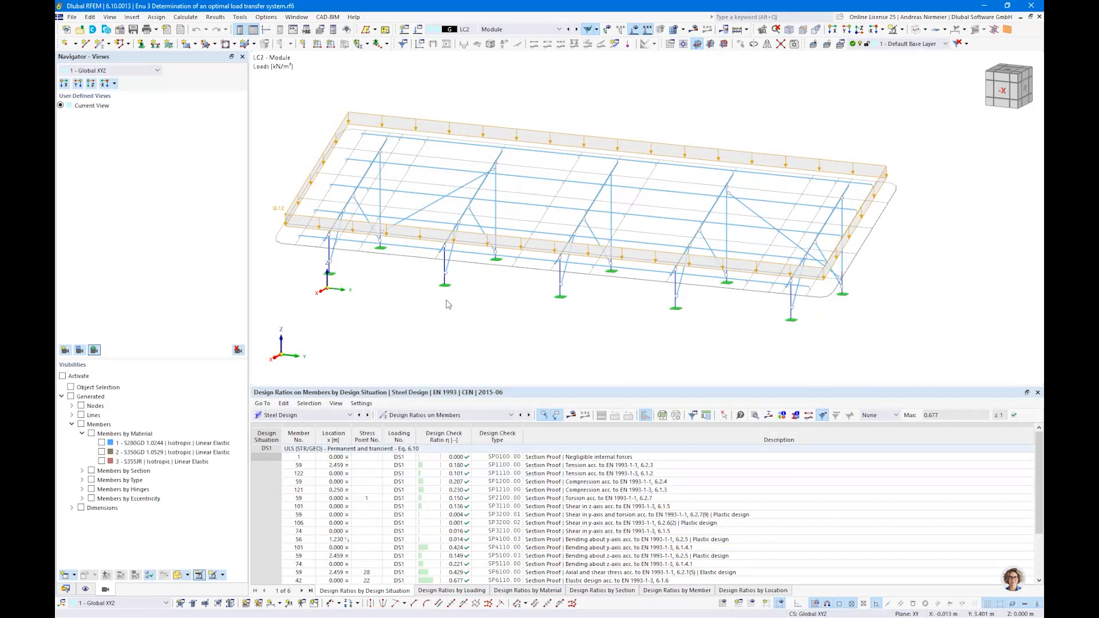
# - Display the member loads generated from the LC2 module area load separately, and return to the area load display
pyautogui.rightClick(297, 217)
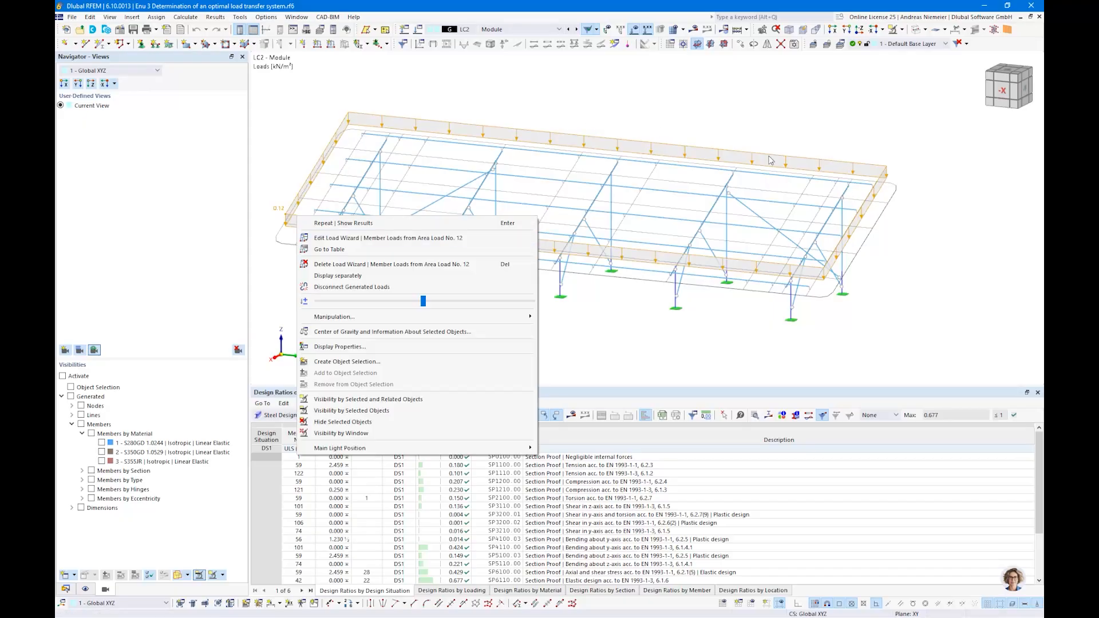
pyautogui.click(357, 281)
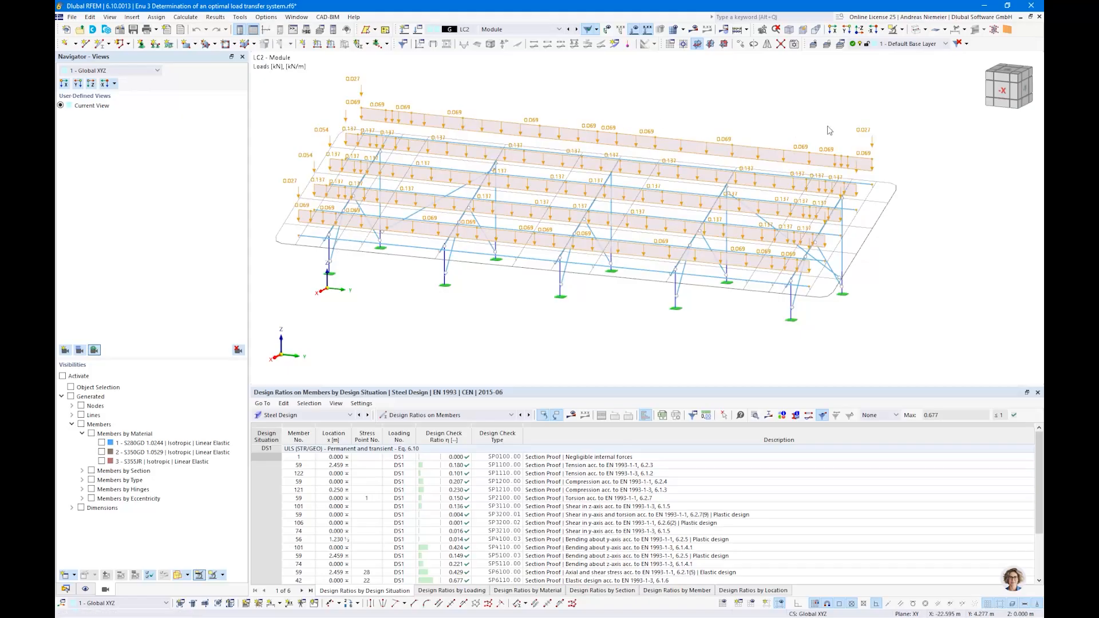
pyautogui.keyDown('ctrl'); pyautogui.moveTo(410, 326); pyautogui.dragTo(456, 289, button='middle'); pyautogui.keyUp('ctrl')
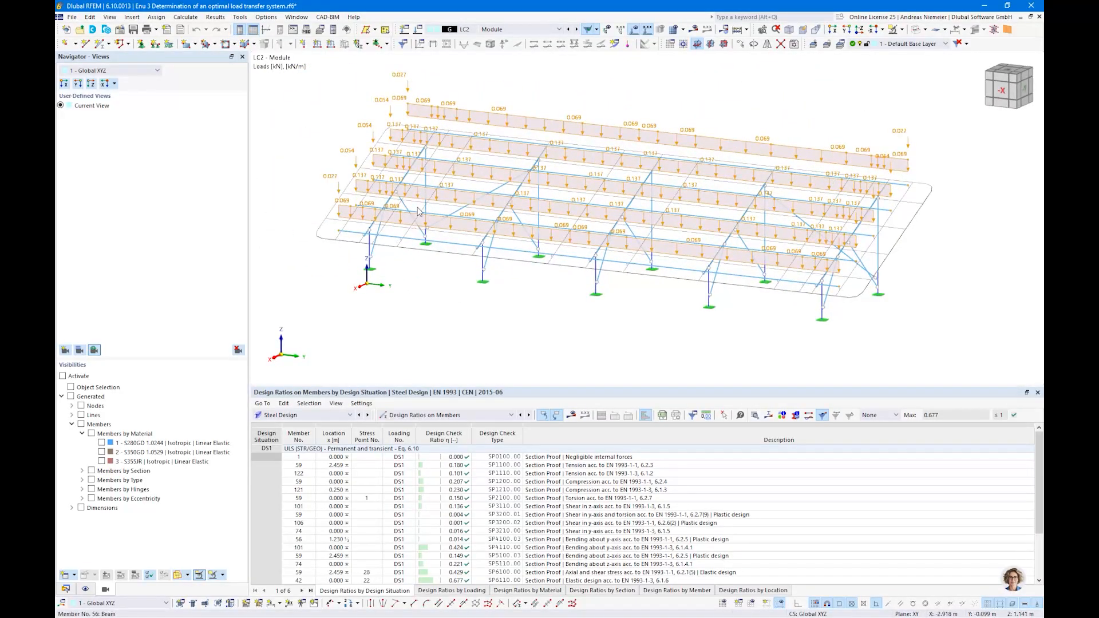
pyautogui.rightClick(460, 112)
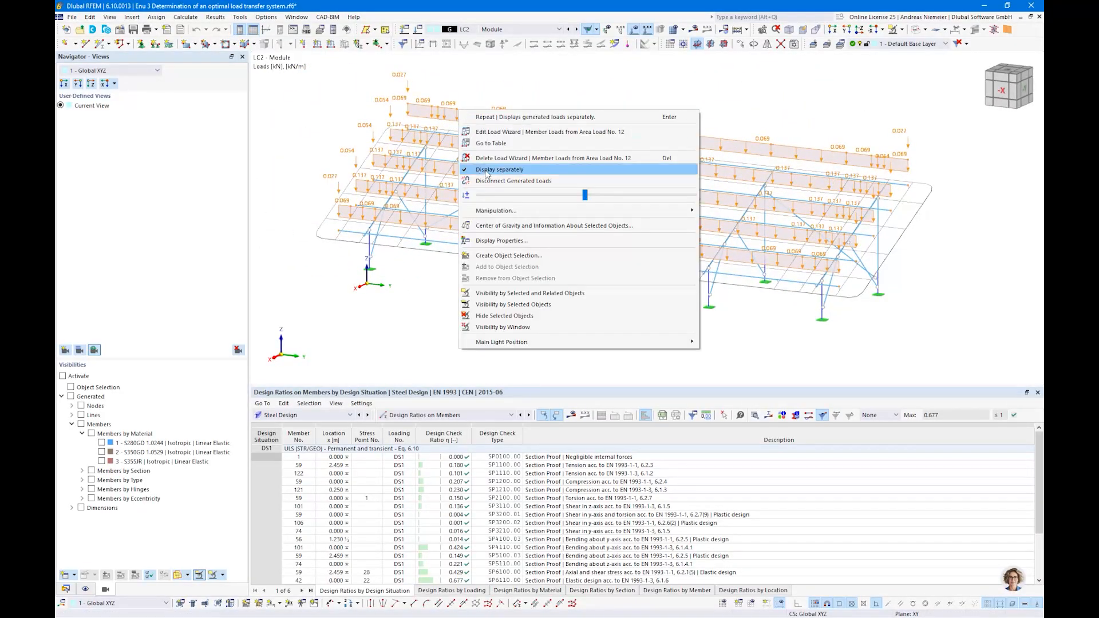
pyautogui.click(486, 168)
pyautogui.click(459, 322)
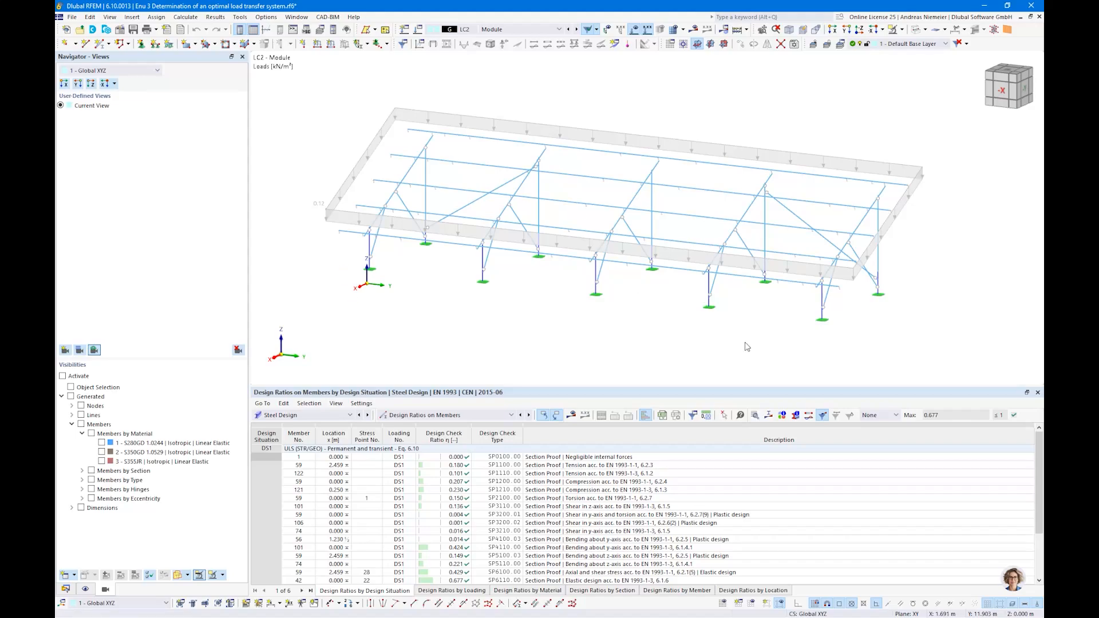
# - Go through the wind load cases LC3 to LC8 up to LC9 Snow and examine their loads on the structure
pyautogui.click(576, 29)
pyautogui.moveTo(697, 326); pyautogui.dragTo(621, 319, button='middle')
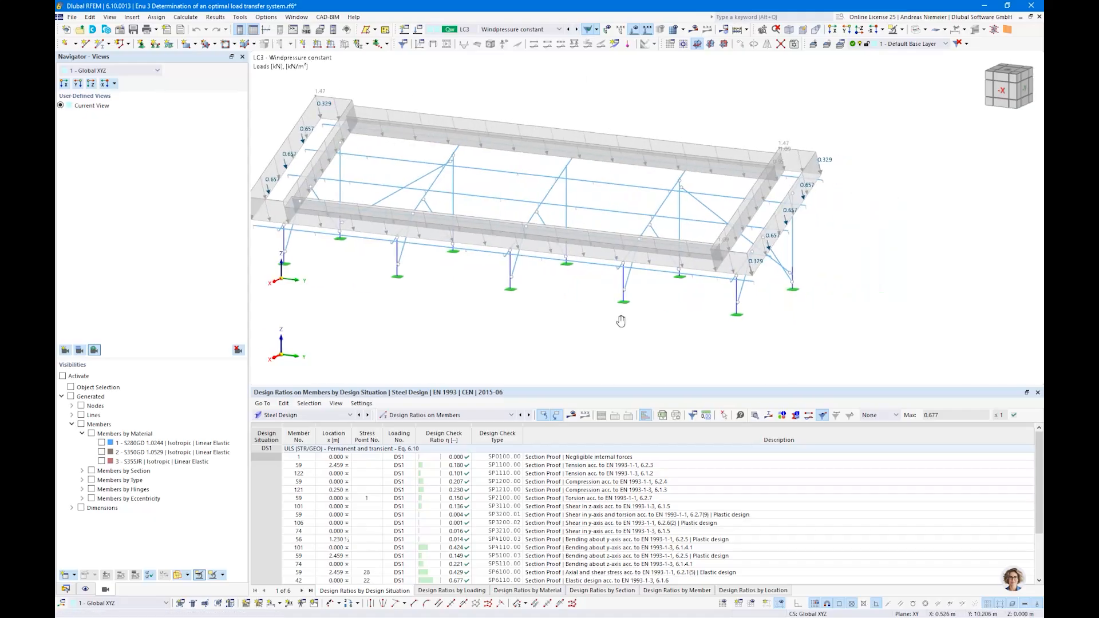
pyautogui.click(577, 29)
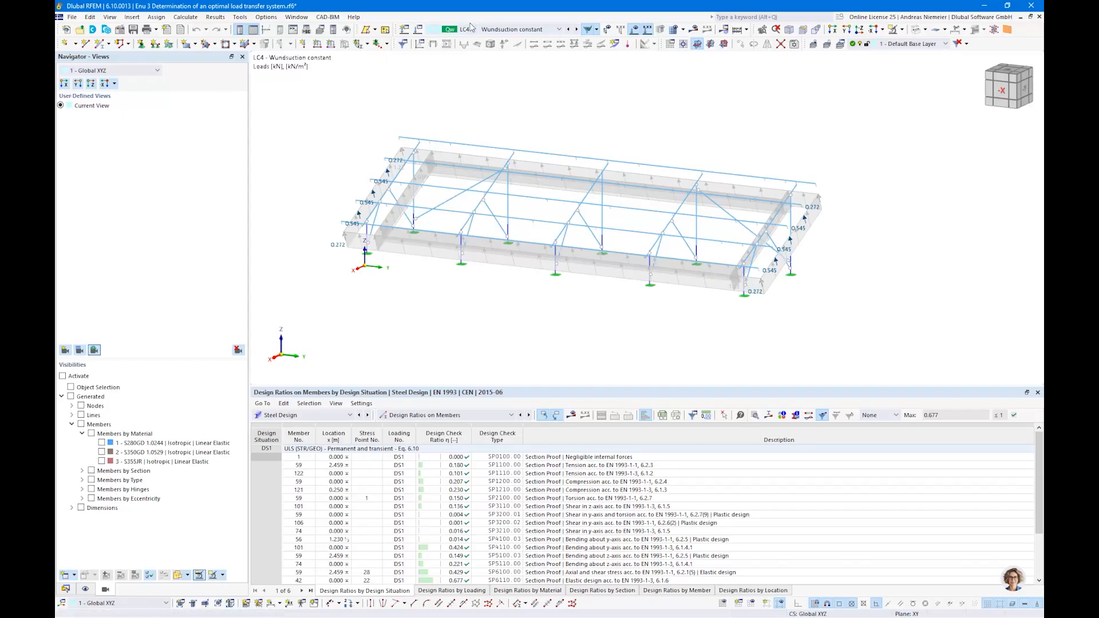
pyautogui.click(576, 29)
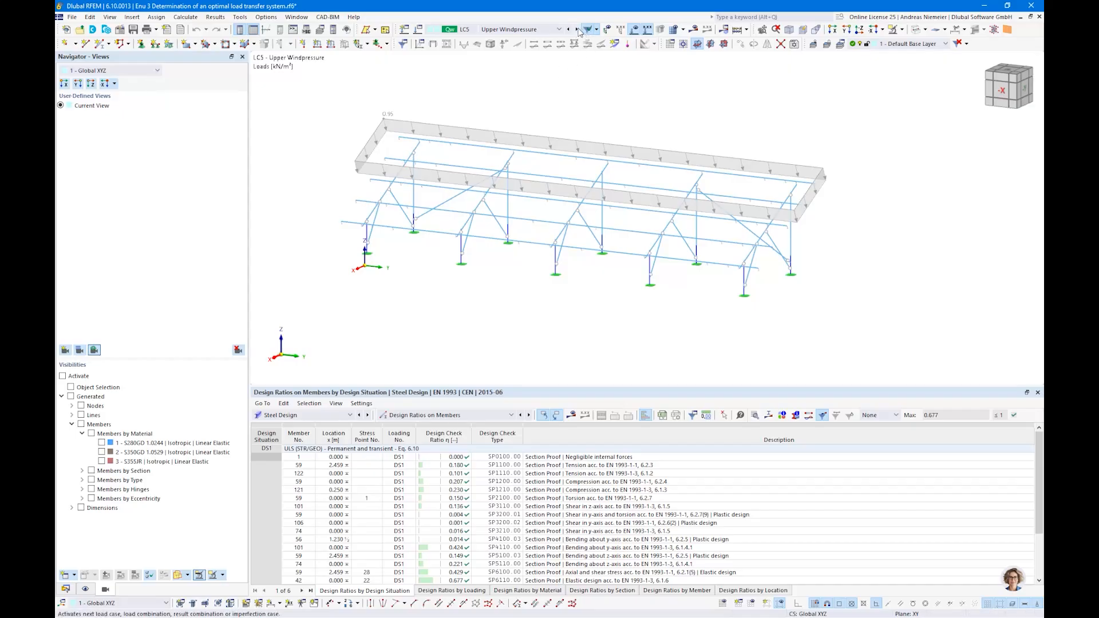
pyautogui.click(577, 29)
pyautogui.click(577, 30)
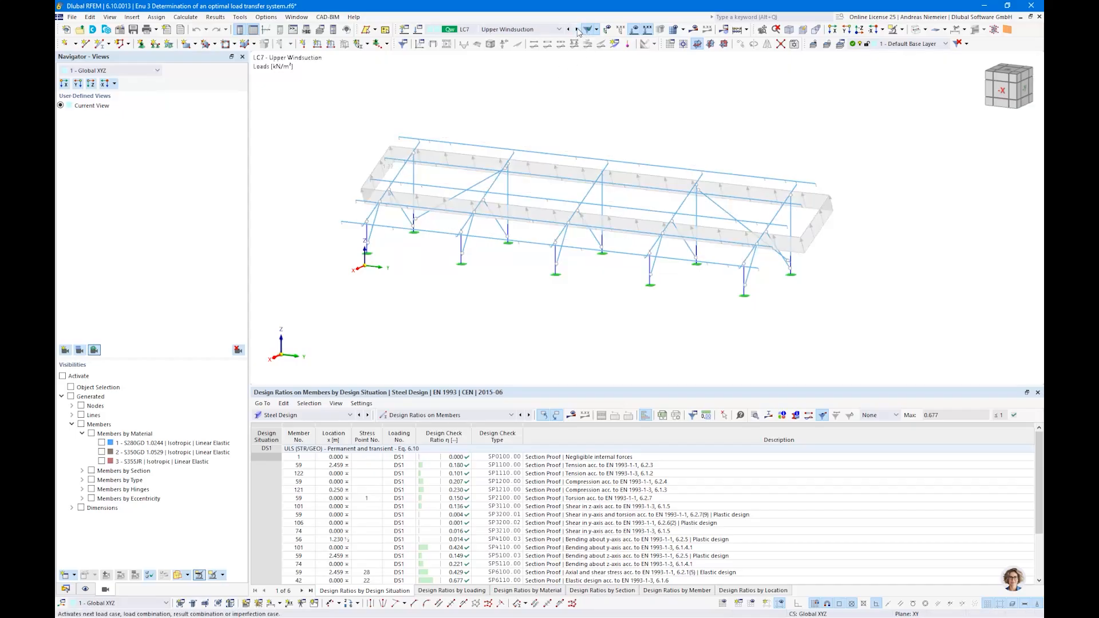
pyautogui.click(576, 30)
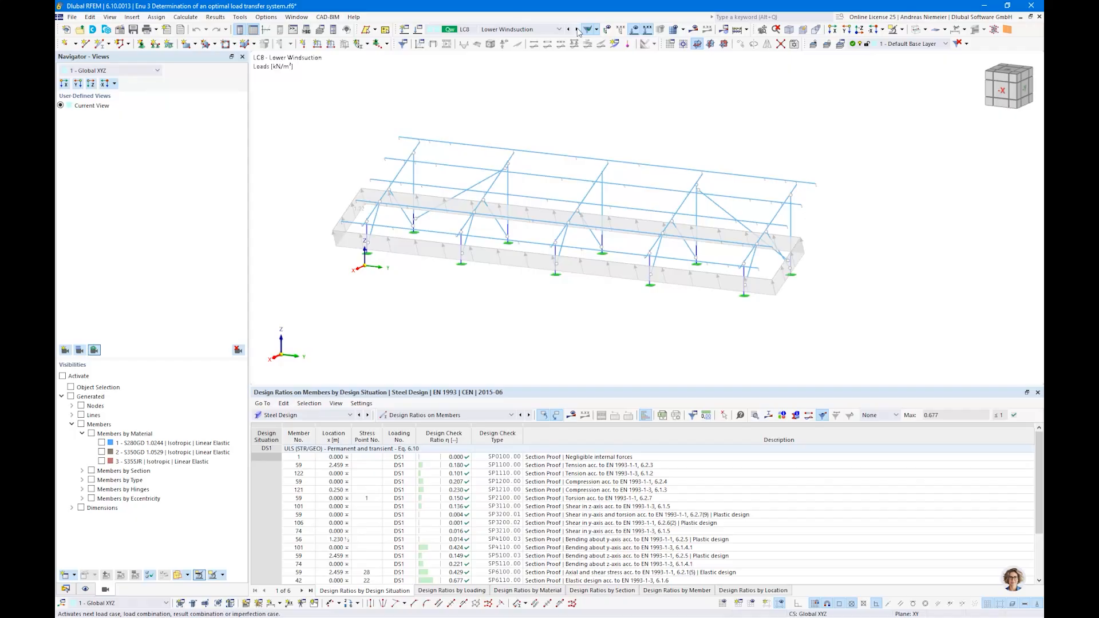
pyautogui.click(577, 30)
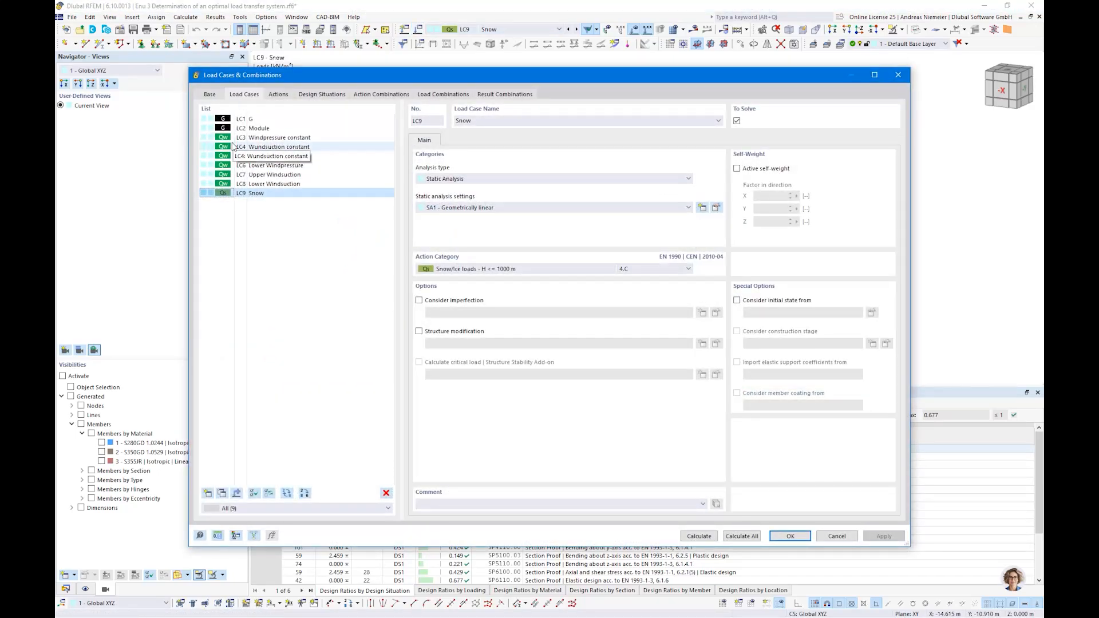
# - Check the combination rule information for design situation DS1 in the load cases and combinations settings
pyautogui.click(322, 95)
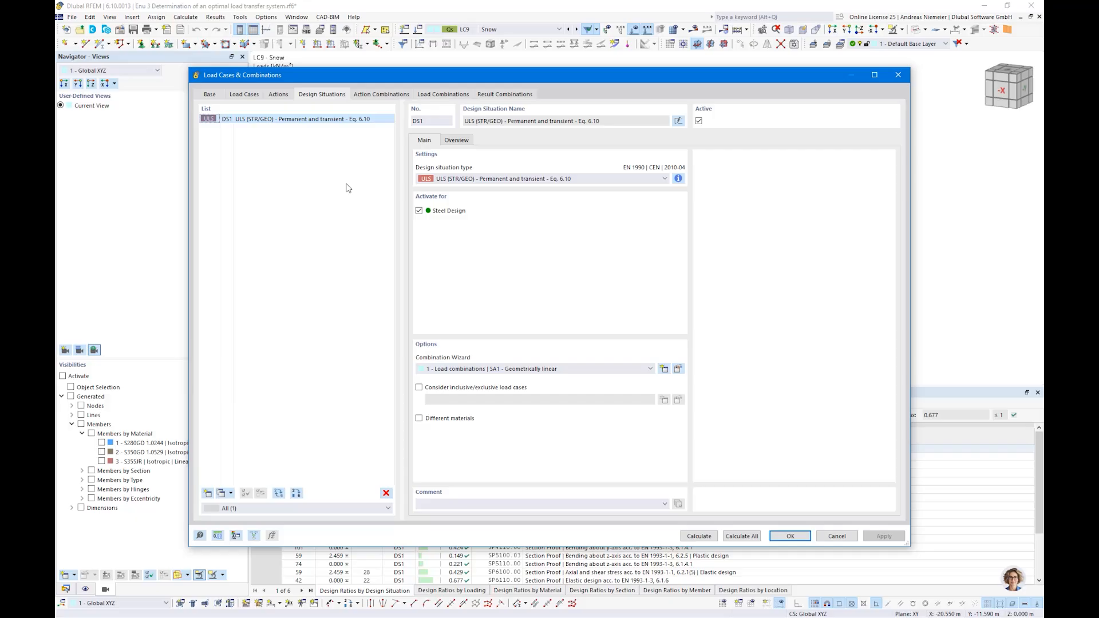
pyautogui.click(678, 178)
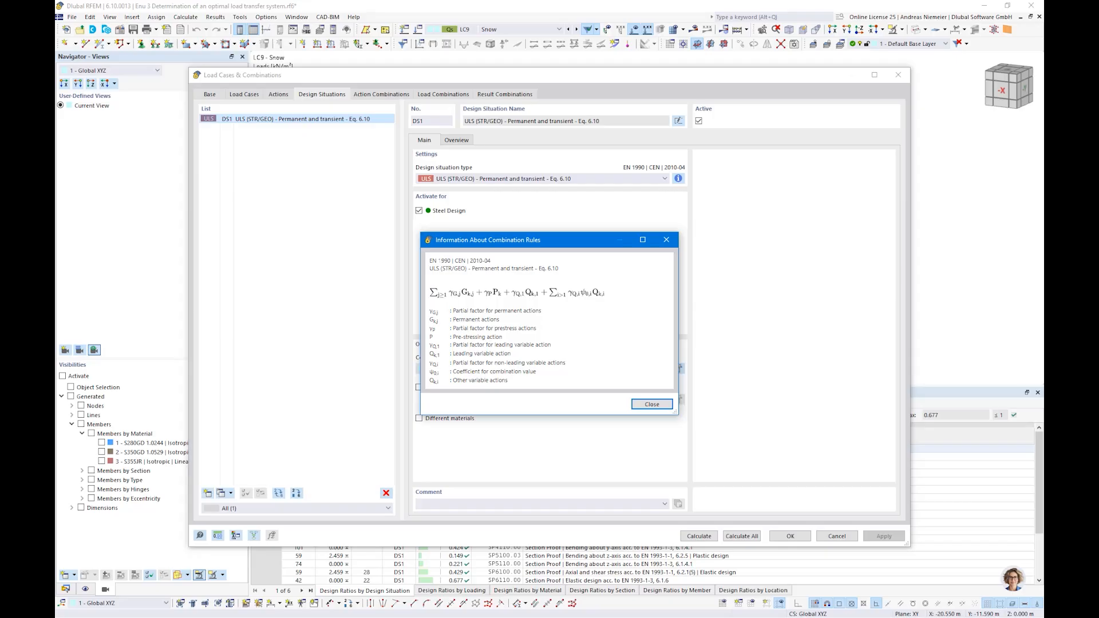
pyautogui.click(651, 404)
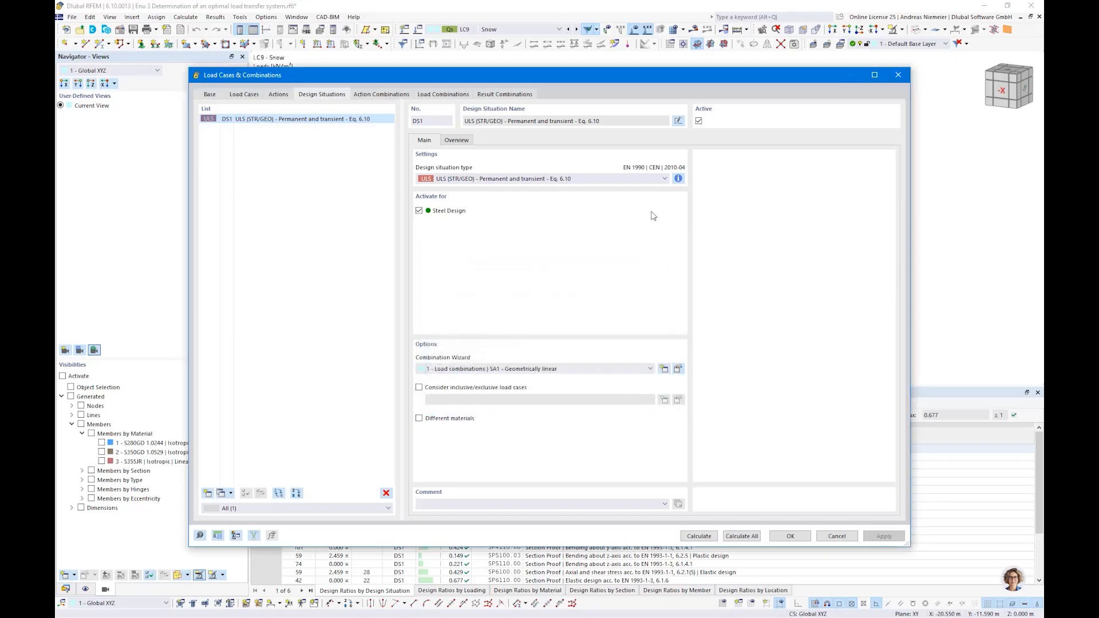
pyautogui.click(652, 180)
pyautogui.click(654, 187)
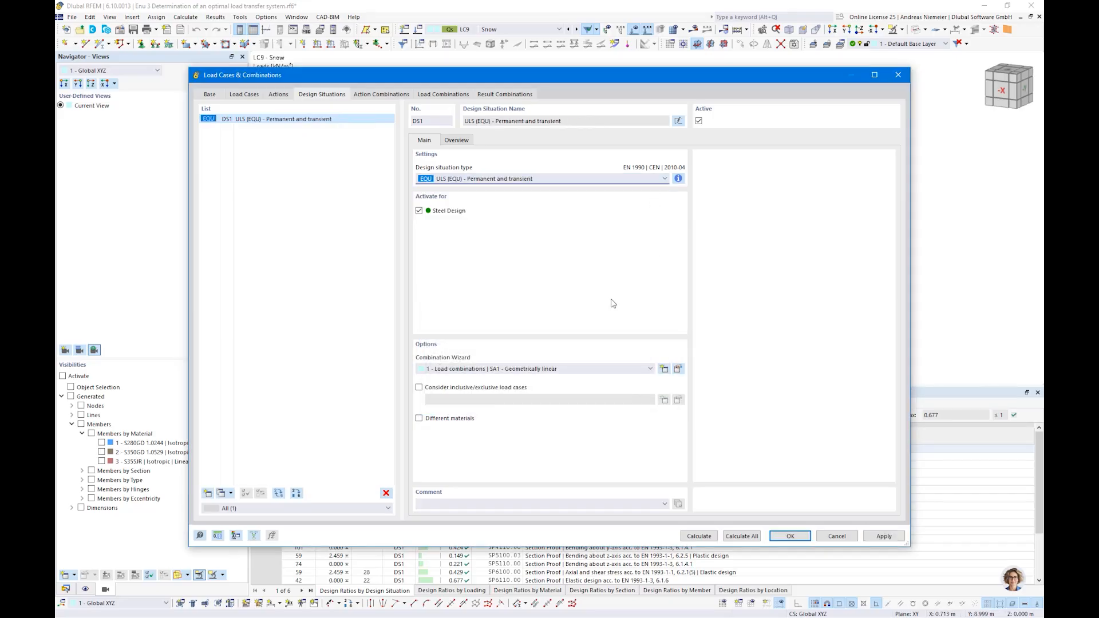
pyautogui.click(836, 536)
pyautogui.click(419, 29)
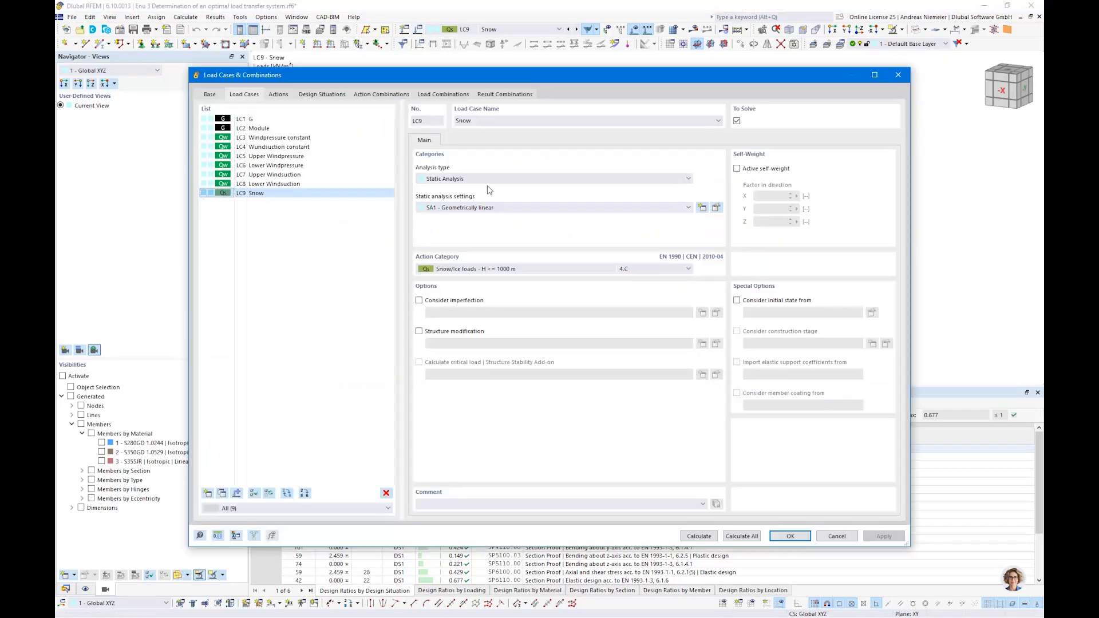
# - Review the load combinations from CO1 to CO40, the actions and the load cases, and close the load definitions
pyautogui.click(443, 95)
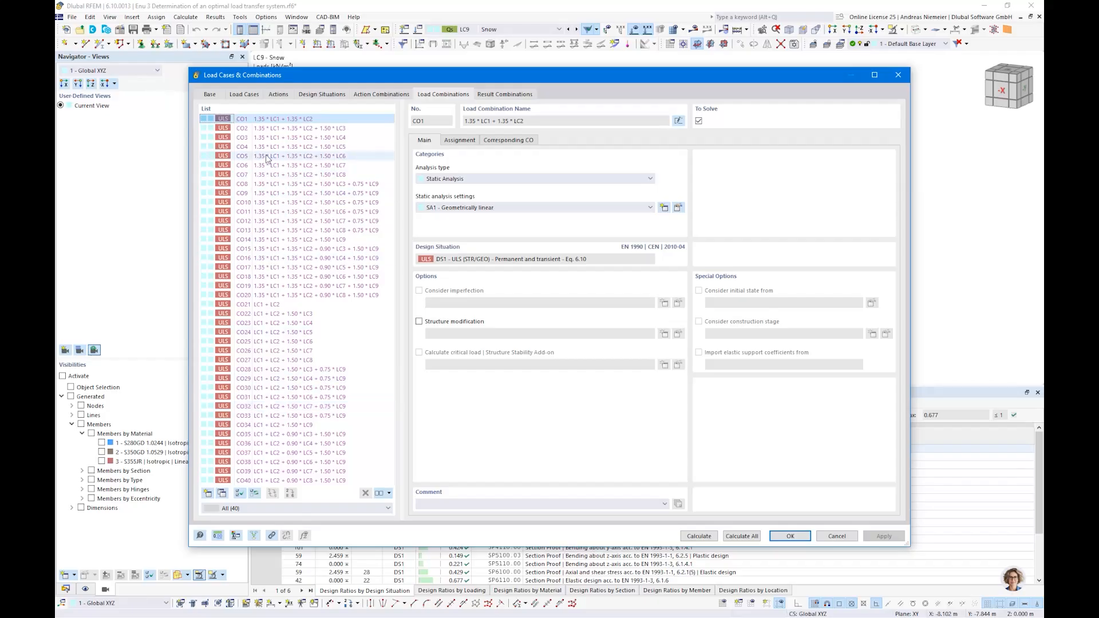
pyautogui.click(243, 481)
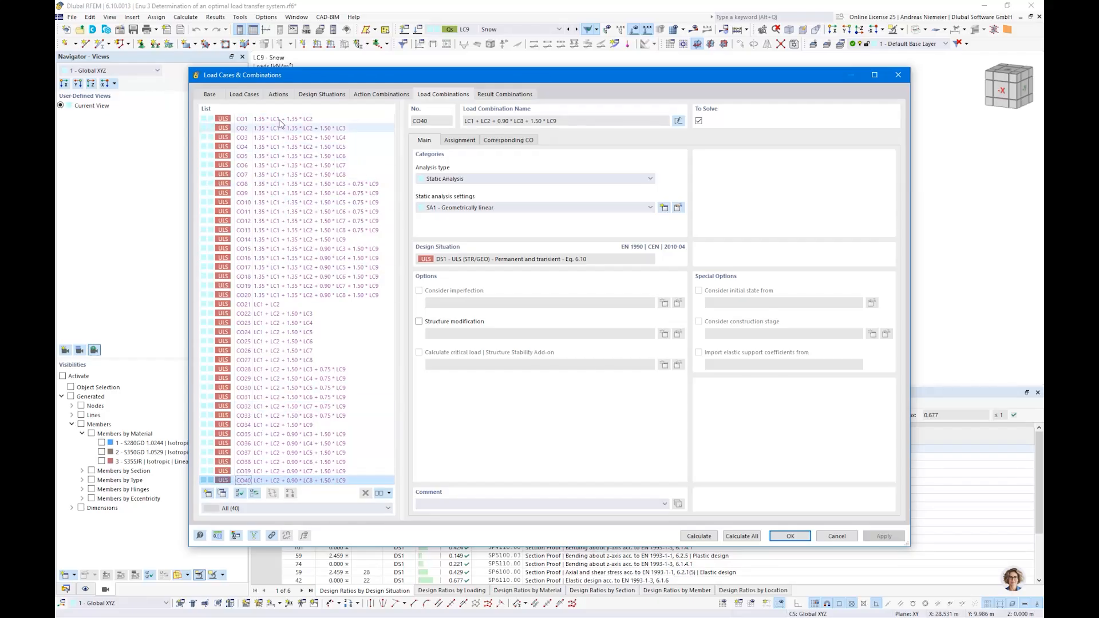
pyautogui.click(278, 95)
pyautogui.click(245, 95)
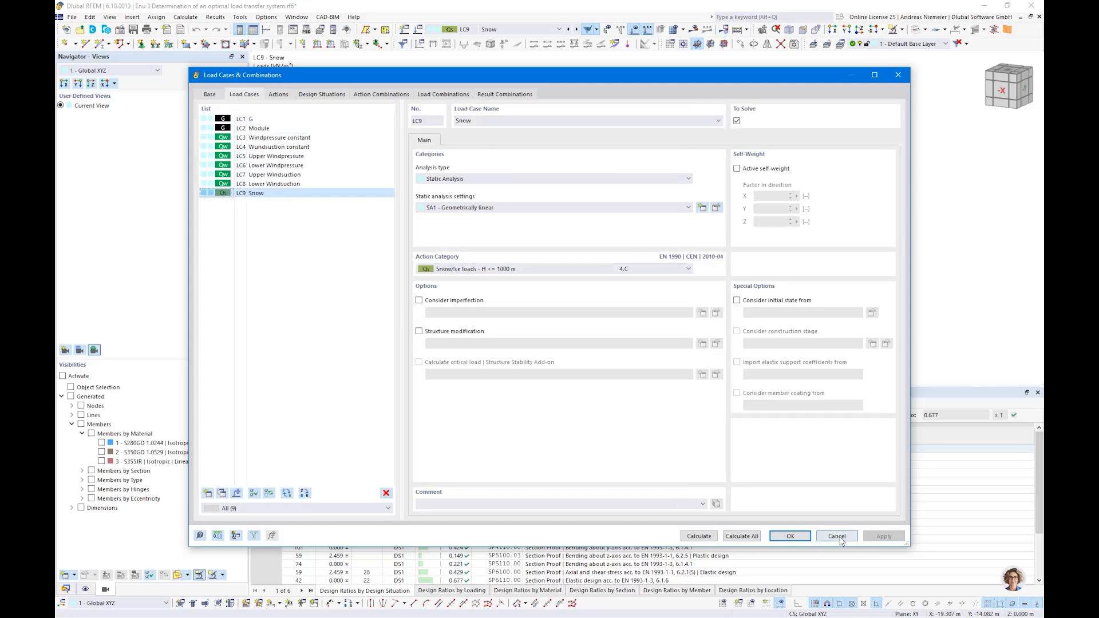
pyautogui.click(789, 536)
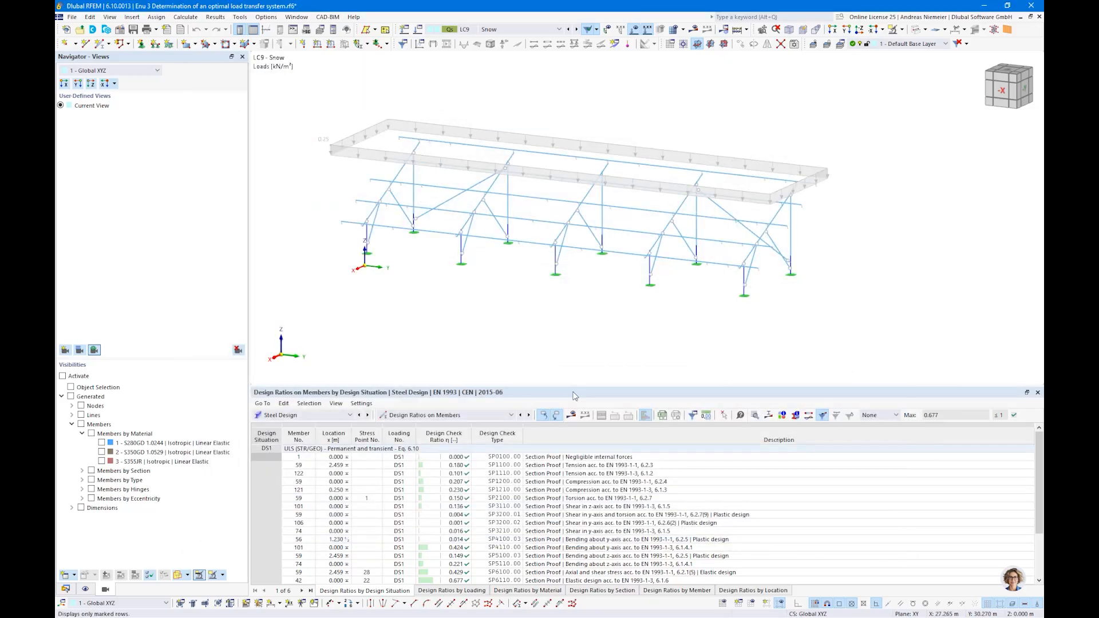
# - Check the Steel Design input data for the design situation and return the table to the design ratios on members
pyautogui.click(417, 415)
pyautogui.click(404, 425)
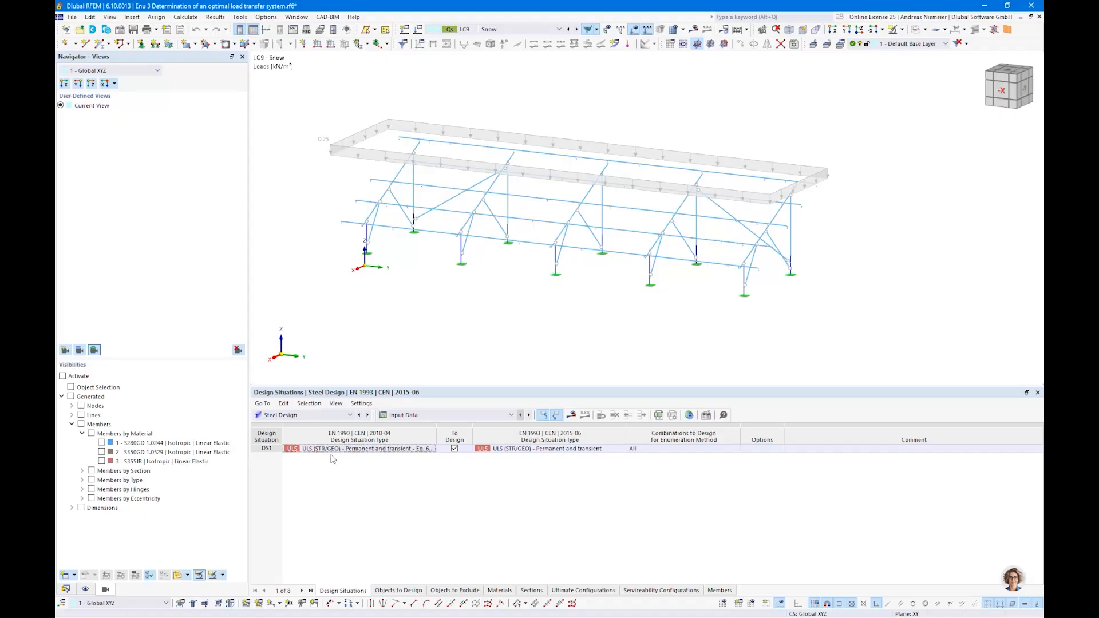
pyautogui.click(451, 415)
pyautogui.click(446, 440)
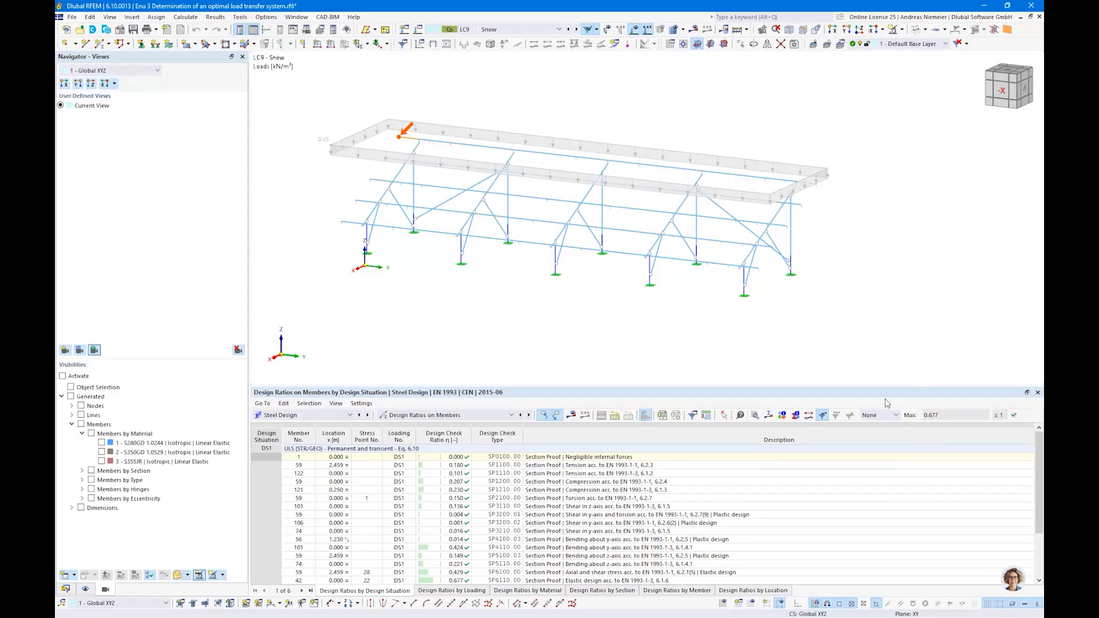
pyautogui.keyDown('ctrl'); pyautogui.moveTo(420, 308); pyautogui.dragTo(542, 318, button='middle'); pyautogui.keyUp('ctrl')
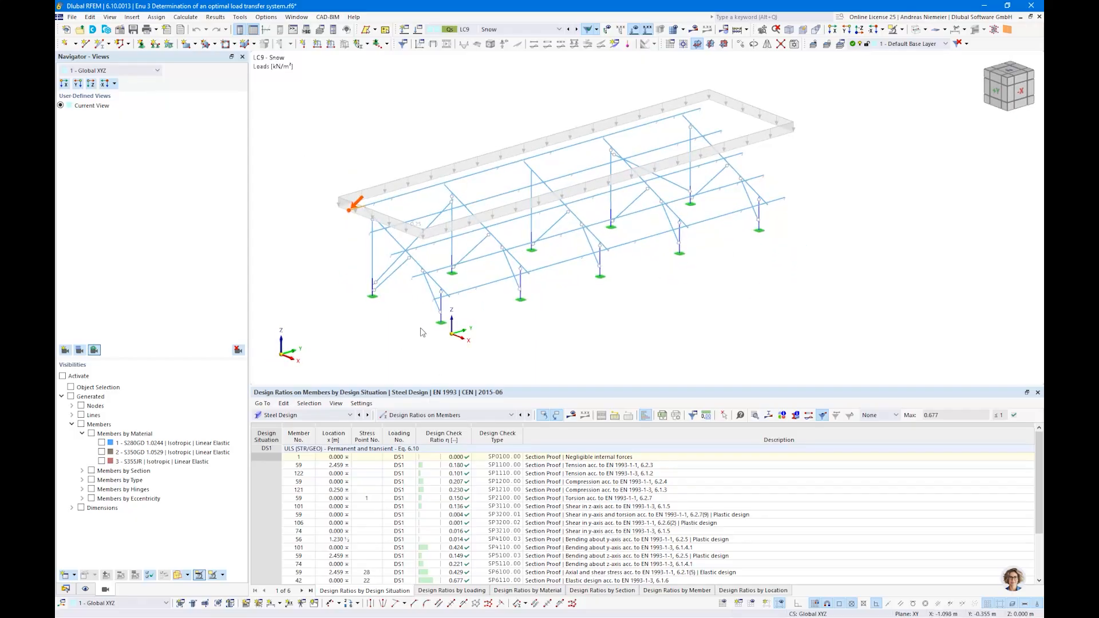
# - Open the section definitions at C 120/50/1.5/3/20/C and place the dialog so that the structure stays in view
pyautogui.scroll(5, 390, 320)
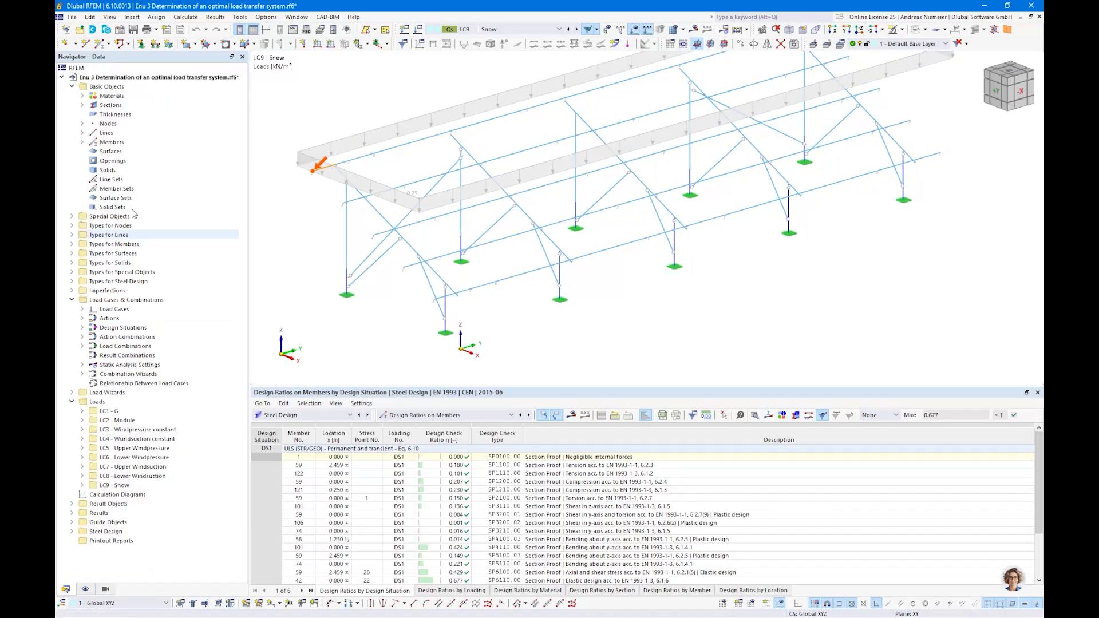
pyautogui.rightClick(115, 106)
pyautogui.press('Escape')
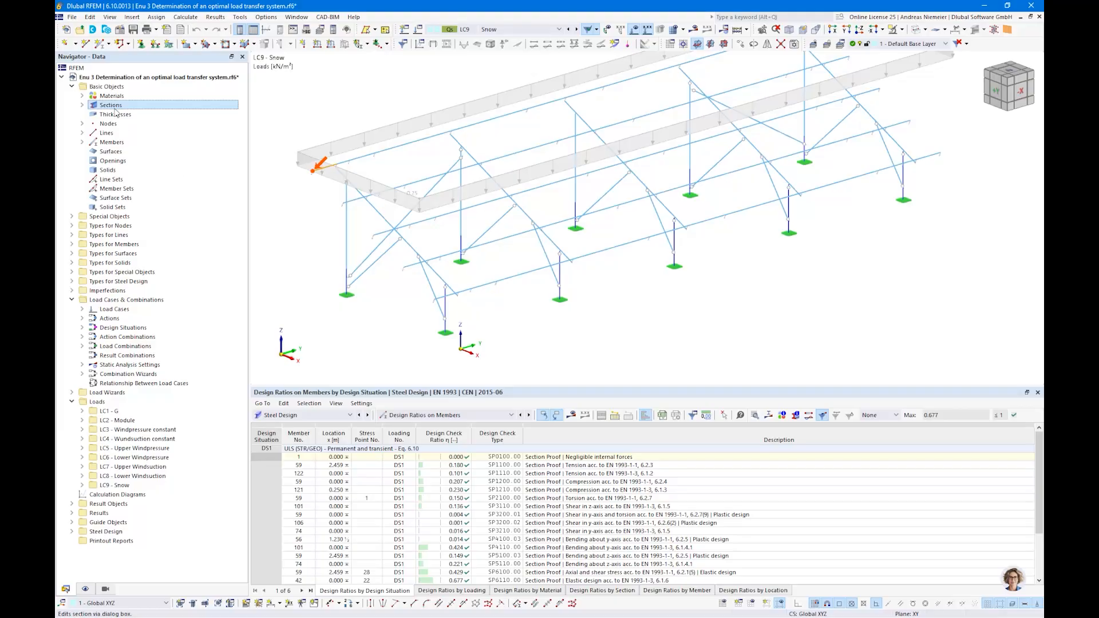
pyautogui.doubleClick(83, 105)
pyautogui.moveTo(376, 91); pyautogui.dragTo(495, 321)
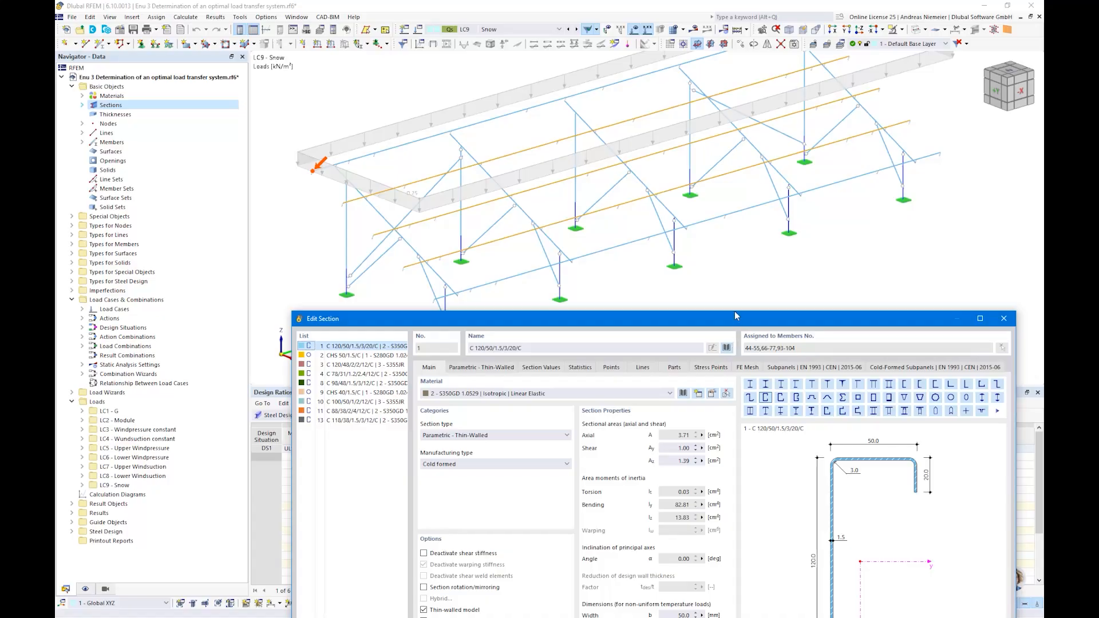
pyautogui.moveTo(735, 316); pyautogui.dragTo(733, 7)
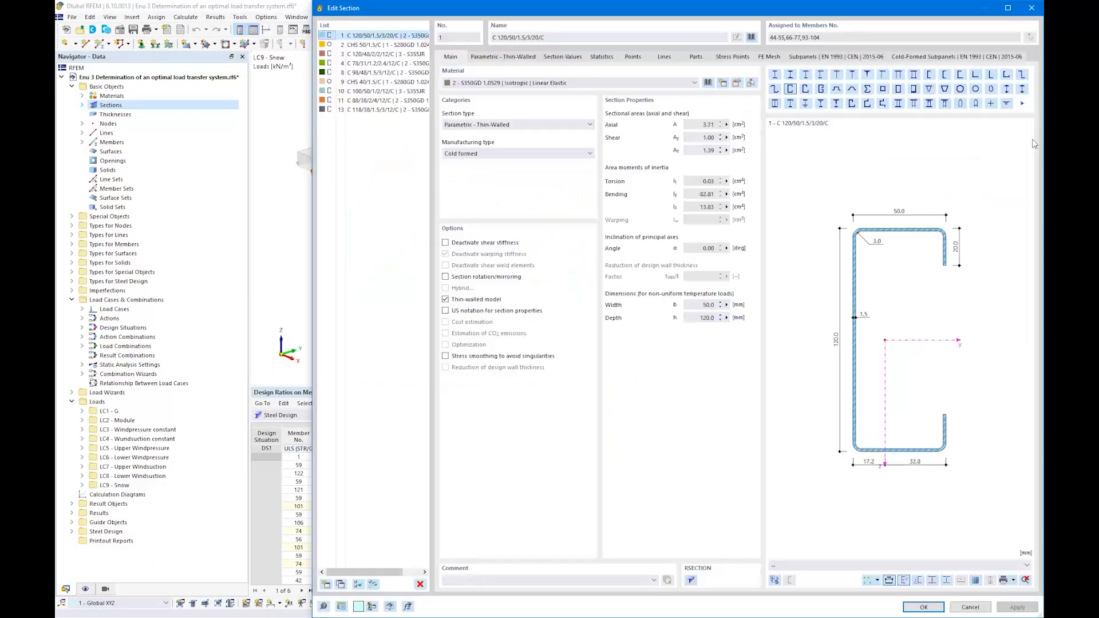
pyautogui.moveTo(384, 16); pyautogui.dragTo(269, 168)
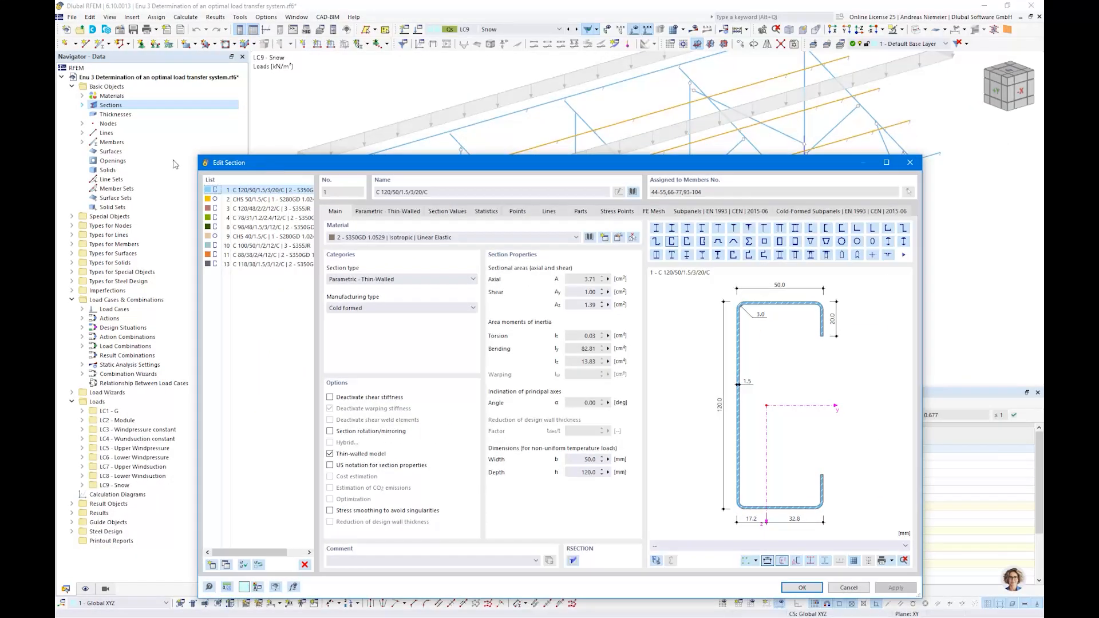
pyautogui.moveTo(342, 167); pyautogui.dragTo(310, 223)
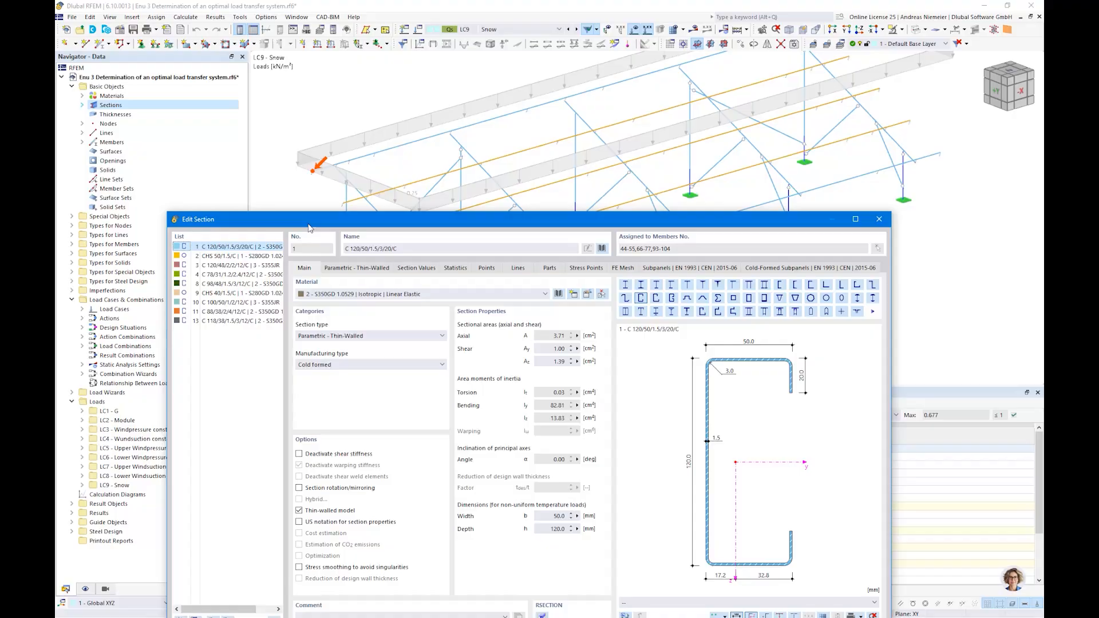
# - Go through the sections from CHS 50/1.5/C to C 100/50/1/2/12/C, examine their assigned members, and close the section definitions
pyautogui.click(212, 255)
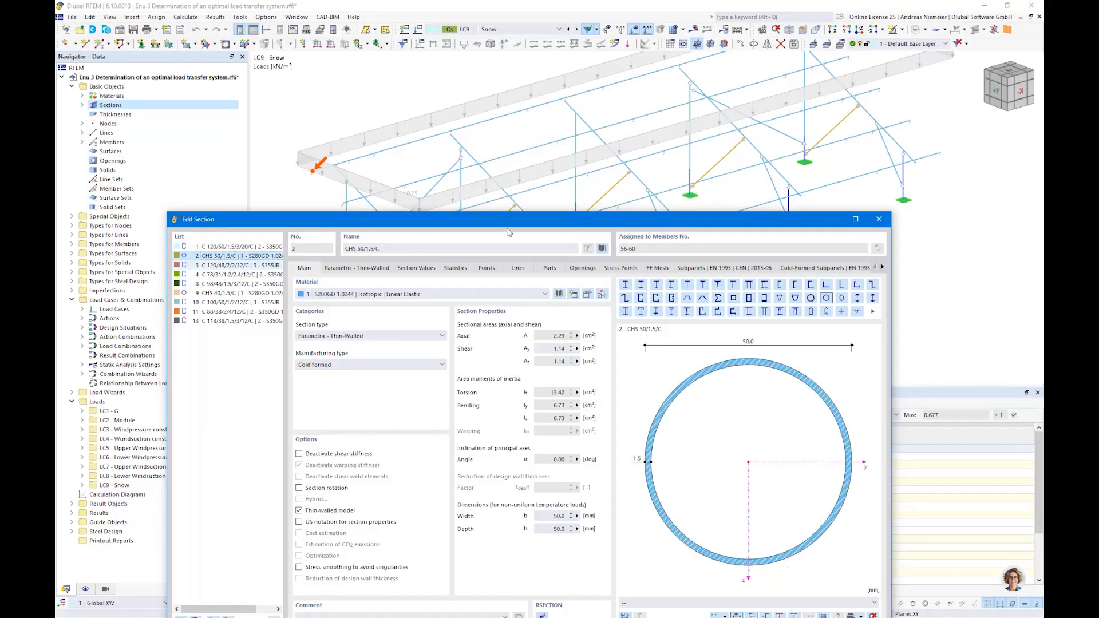
pyautogui.moveTo(509, 232); pyautogui.dragTo(514, 347)
pyautogui.click(240, 381)
pyautogui.keyDown('ctrl'); pyautogui.click(240, 391); pyautogui.keyUp('ctrl')
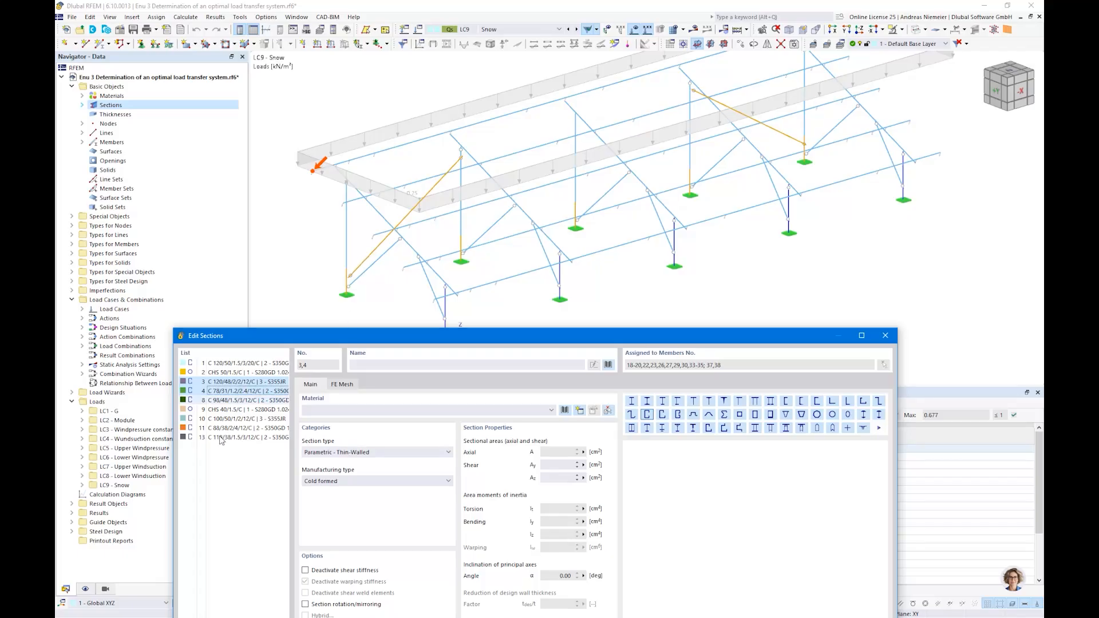
pyautogui.press('Down')
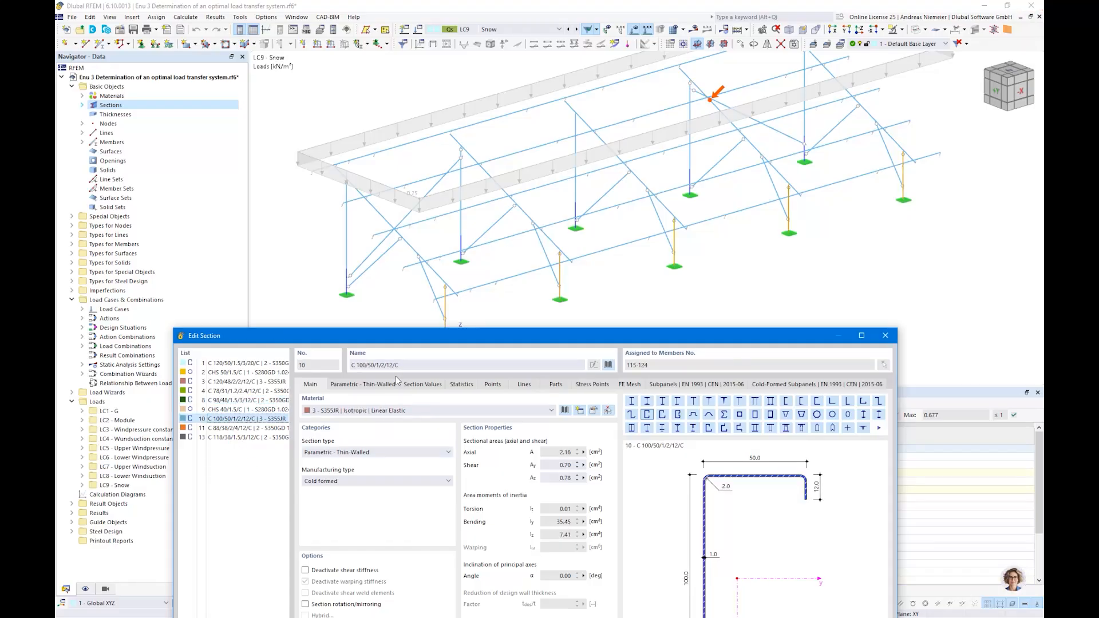
pyautogui.click(885, 335)
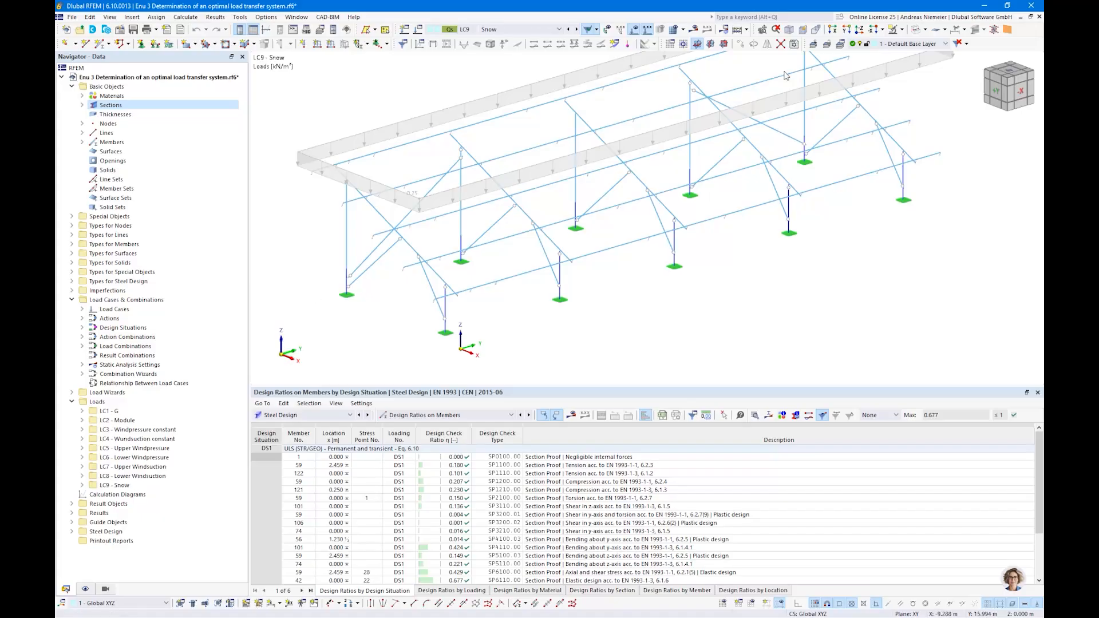
# - Display the members as solids and check which ones use the materials S280GD, S350GD and S355JR
pyautogui.click(917, 30)
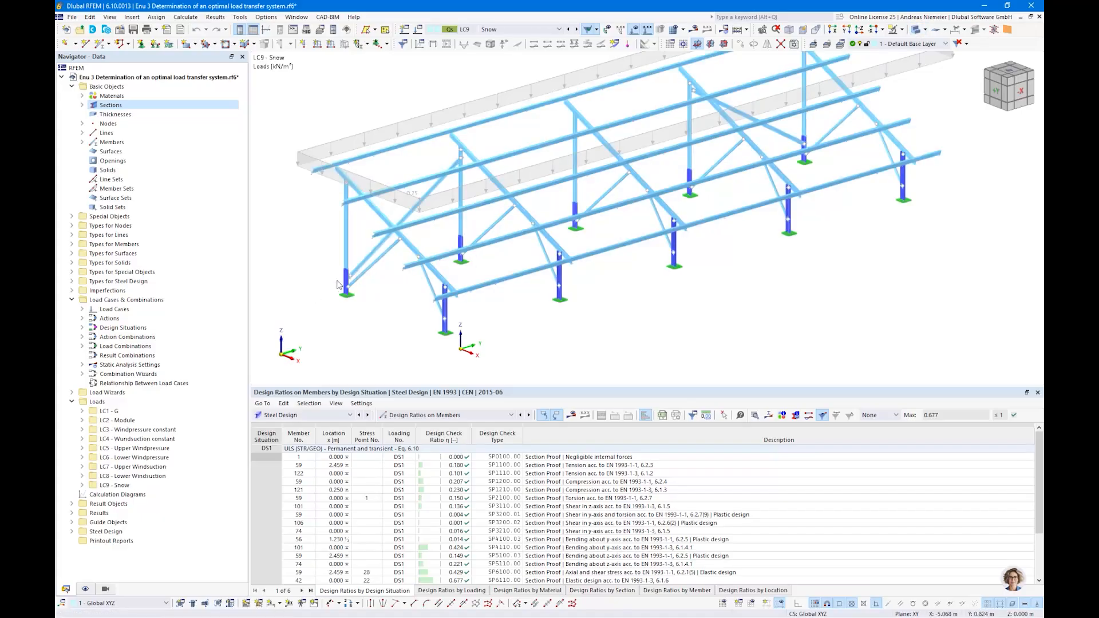
pyautogui.click(82, 96)
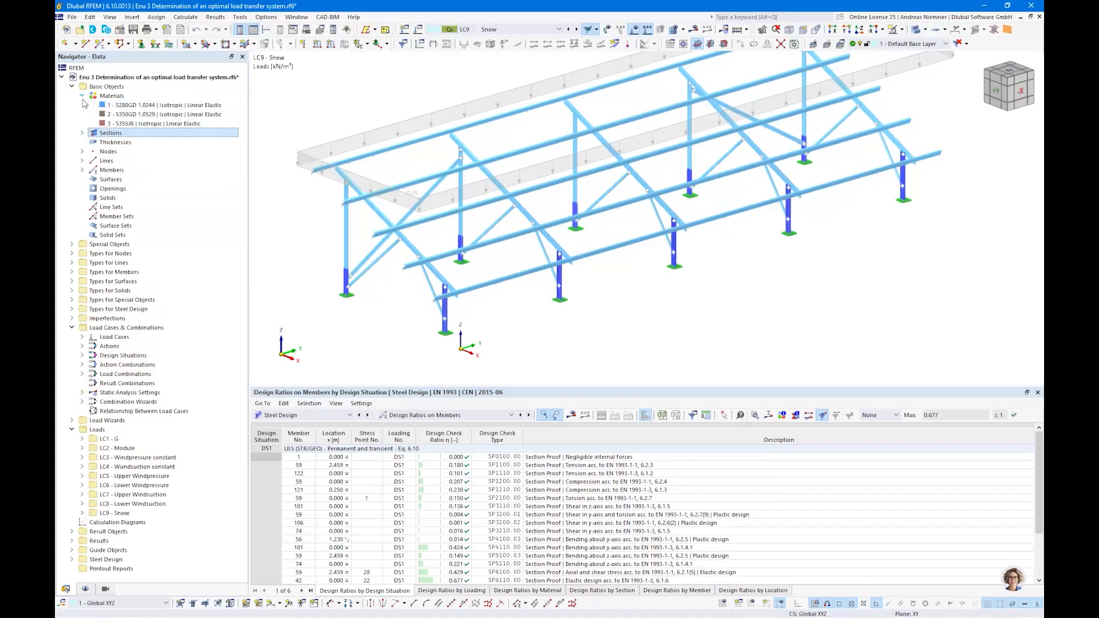
pyautogui.click(117, 106)
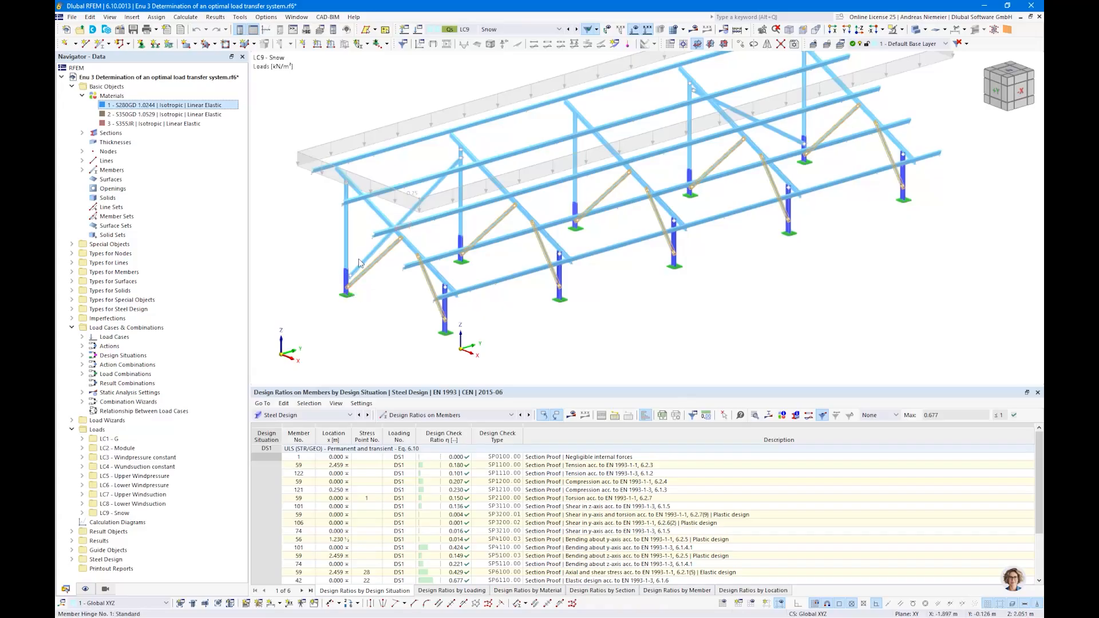
pyautogui.click(120, 116)
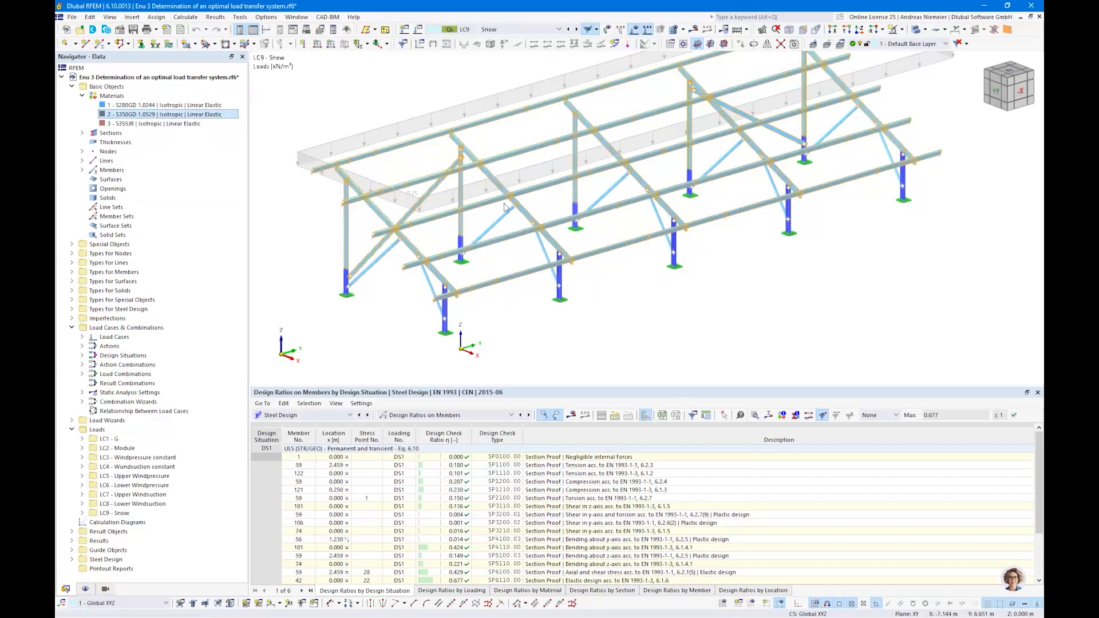
pyautogui.click(166, 124)
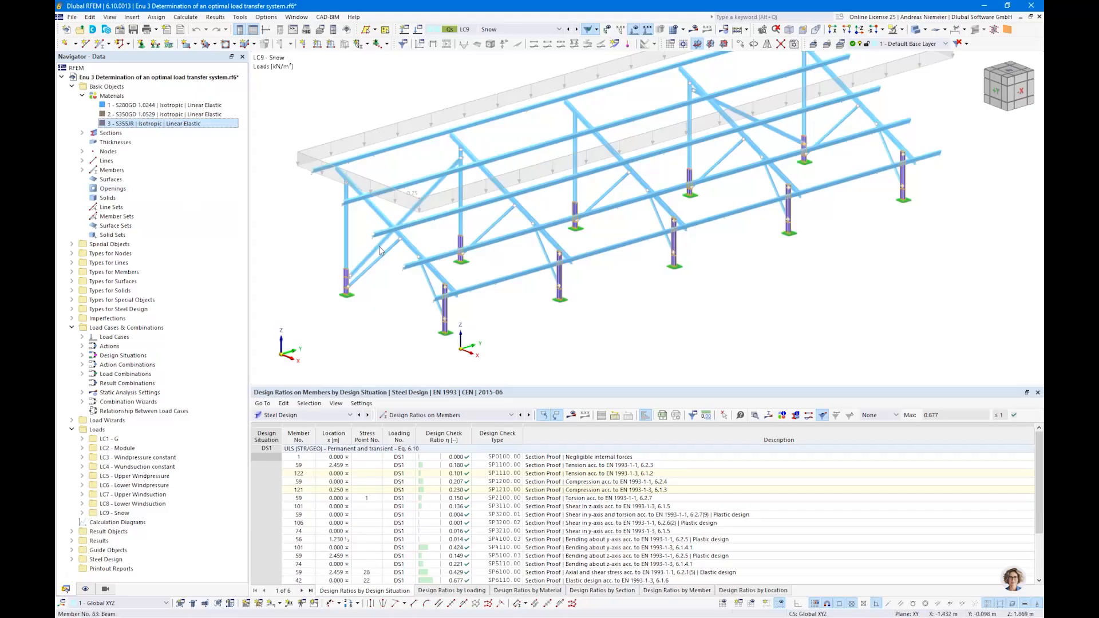
pyautogui.click(82, 97)
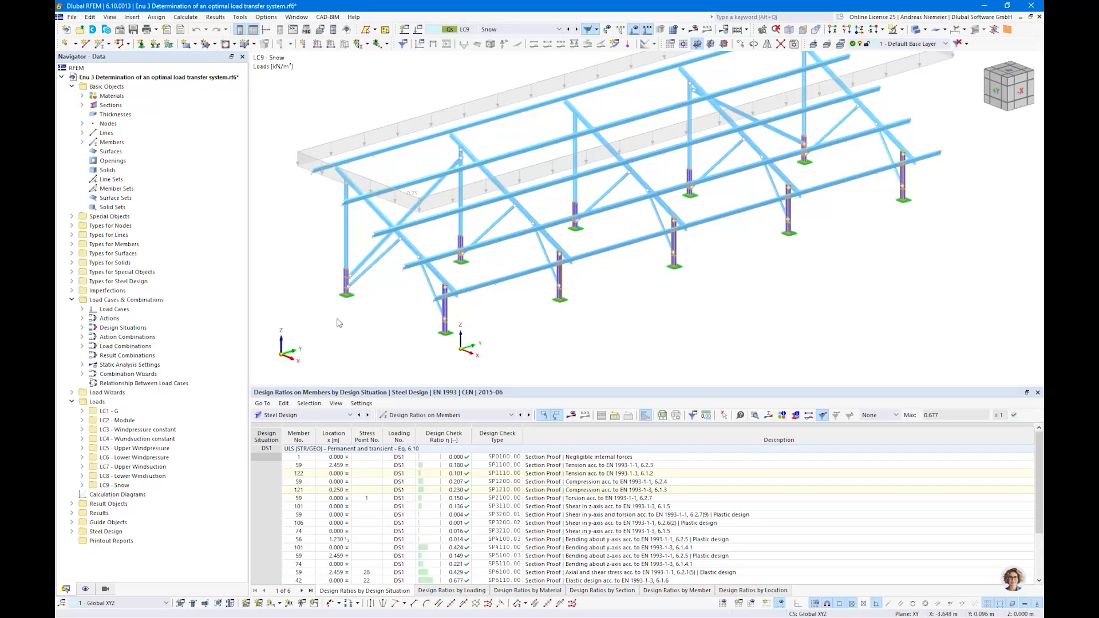
# - Hide the loads and examine the connection of the diagonal brace to the sloping beam, including its member hinge
pyautogui.scroll(2, 372, 303)
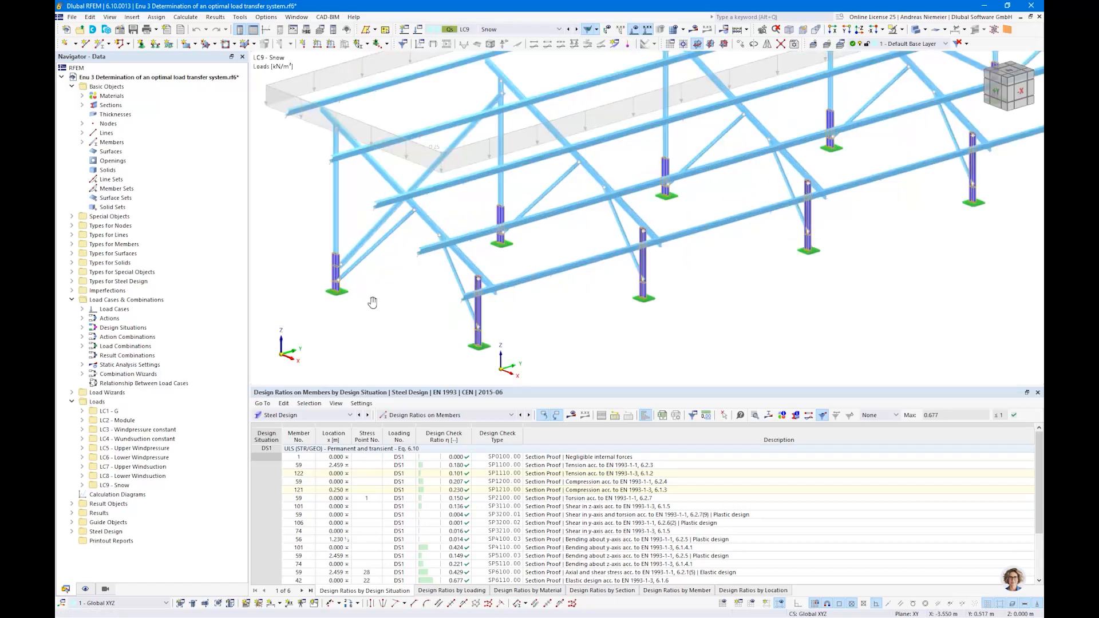
pyautogui.scroll(-1, 371, 302)
pyautogui.keyDown('ctrl'); pyautogui.moveTo(373, 302); pyautogui.dragTo(482, 267, button='middle'); pyautogui.keyUp('ctrl')
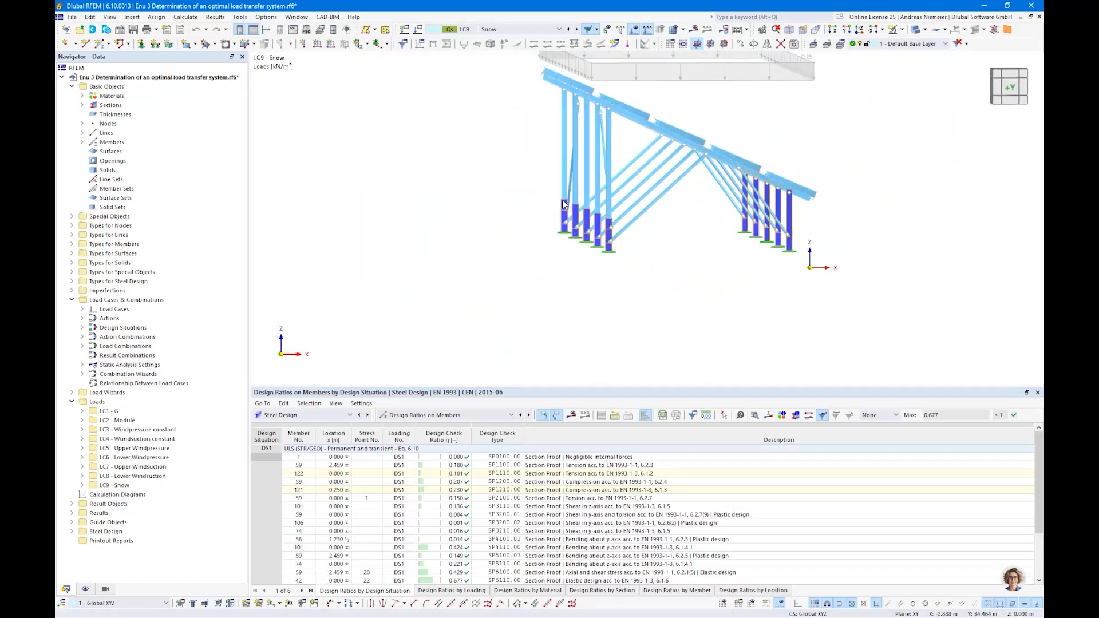
pyautogui.click(636, 31)
pyautogui.scroll(5, 675, 157)
pyautogui.keyDown('ctrl'); pyautogui.moveTo(746, 284); pyautogui.dragTo(754, 311, button='middle'); pyautogui.keyUp('ctrl')
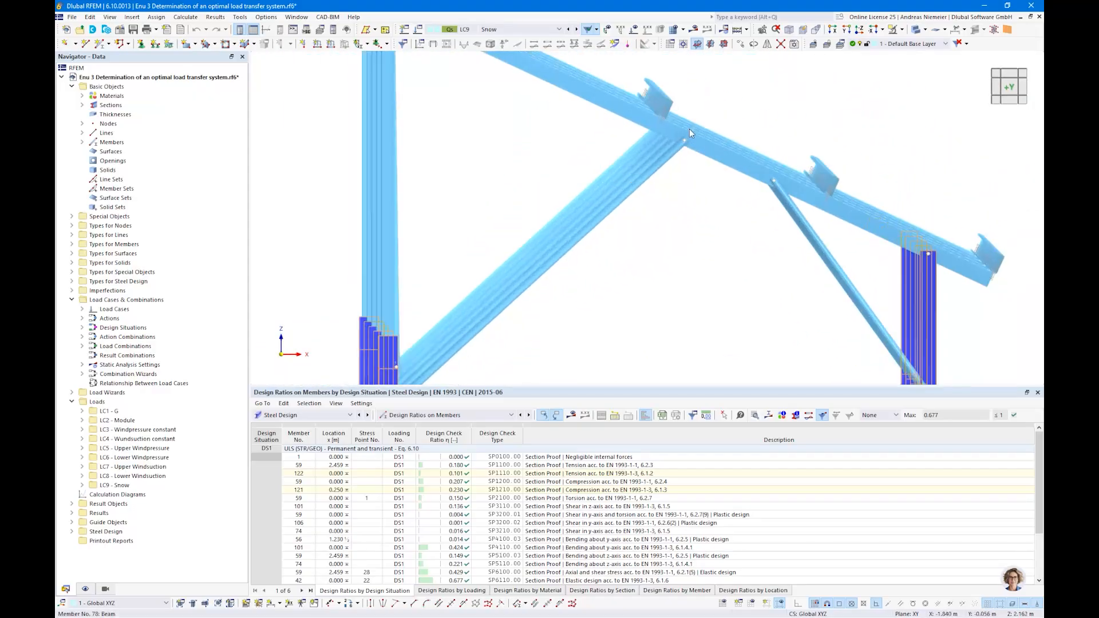
pyautogui.scroll(2, 675, 117)
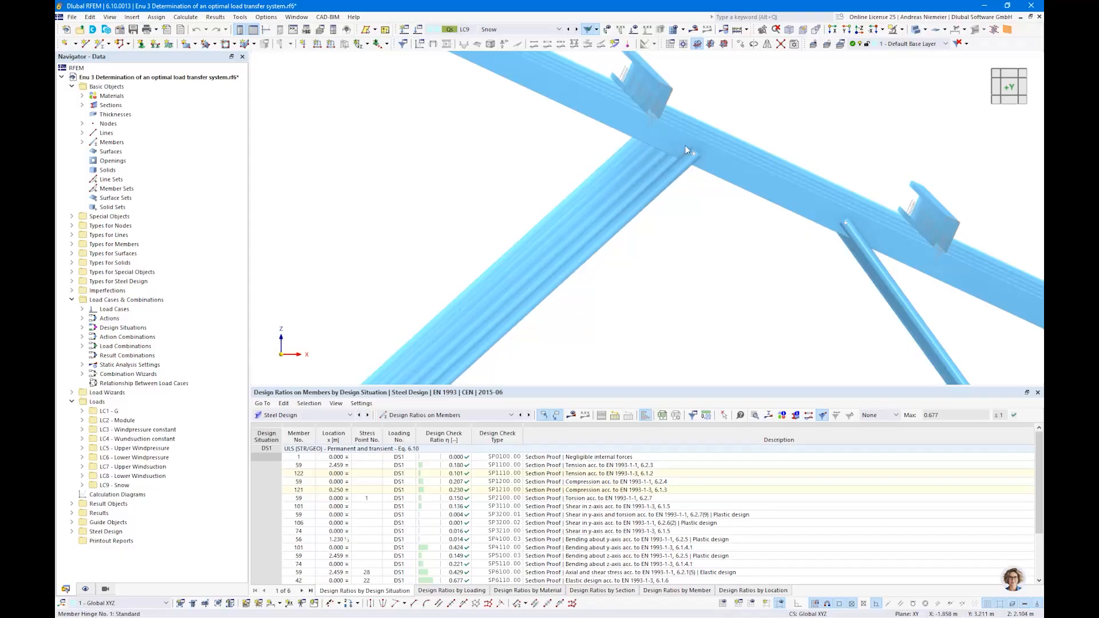
pyautogui.moveTo(686, 150)
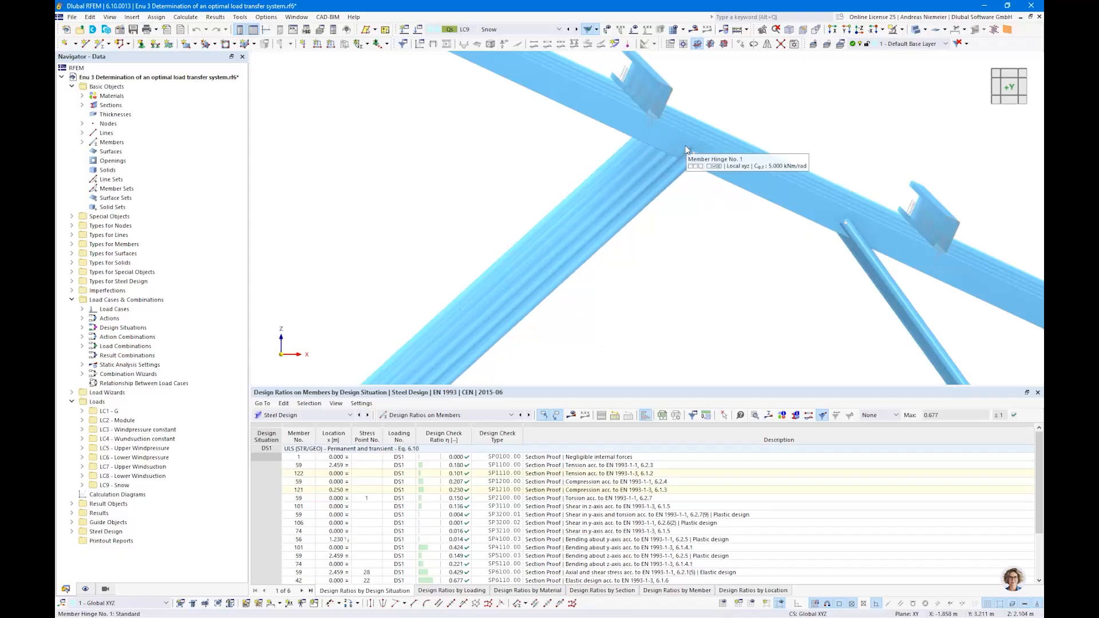
# - Switch the model to wireframe display and examine the offset connections between purlins, sloping beams and braces
pyautogui.click(916, 30)
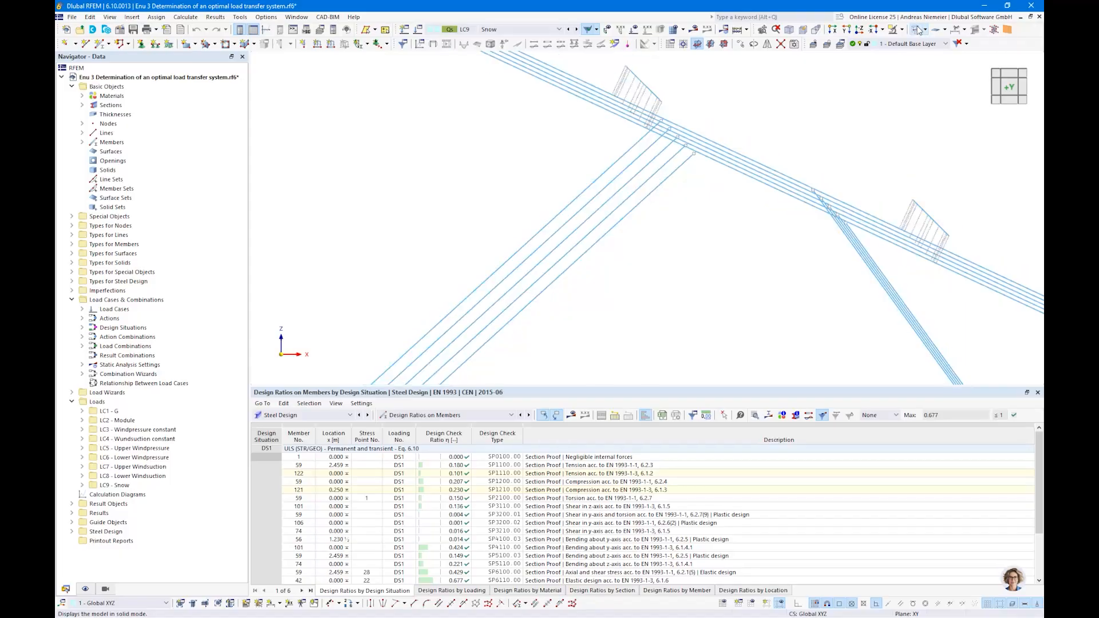
pyautogui.scroll(5, 704, 237)
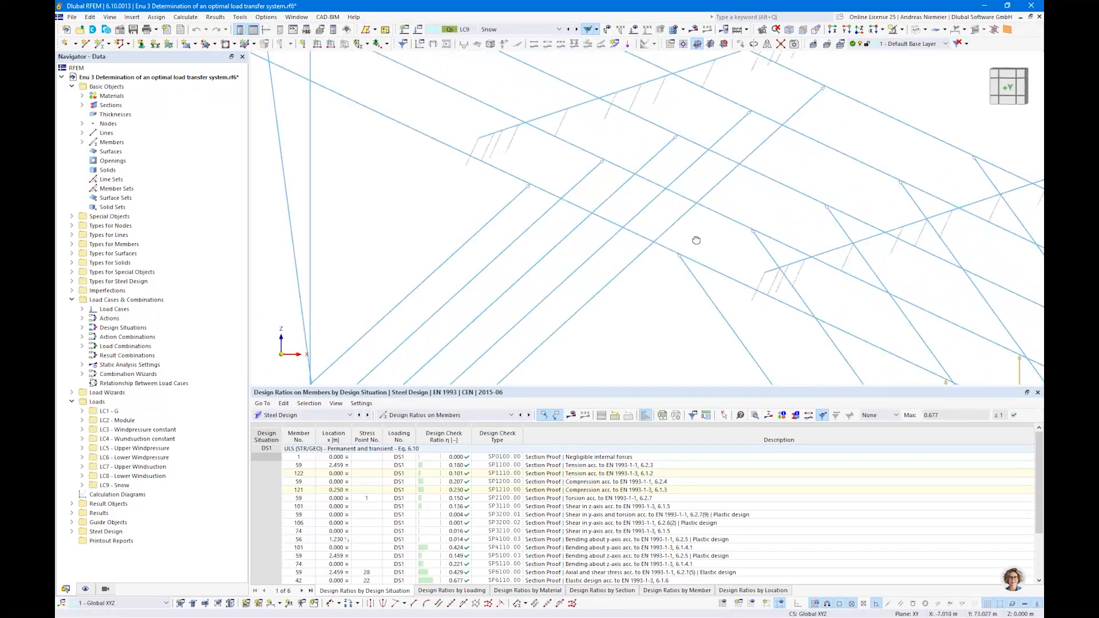
pyautogui.keyDown('ctrl'); pyautogui.moveTo(696, 240); pyautogui.dragTo(690, 244, button='middle'); pyautogui.keyUp('ctrl')
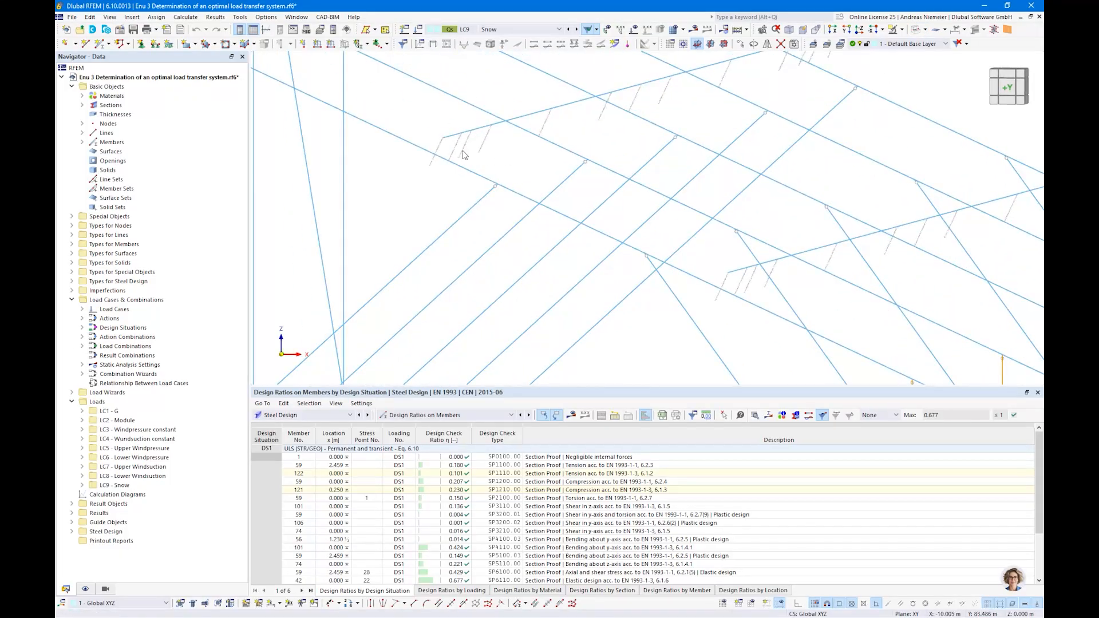
pyautogui.scroll(-8, 486, 206)
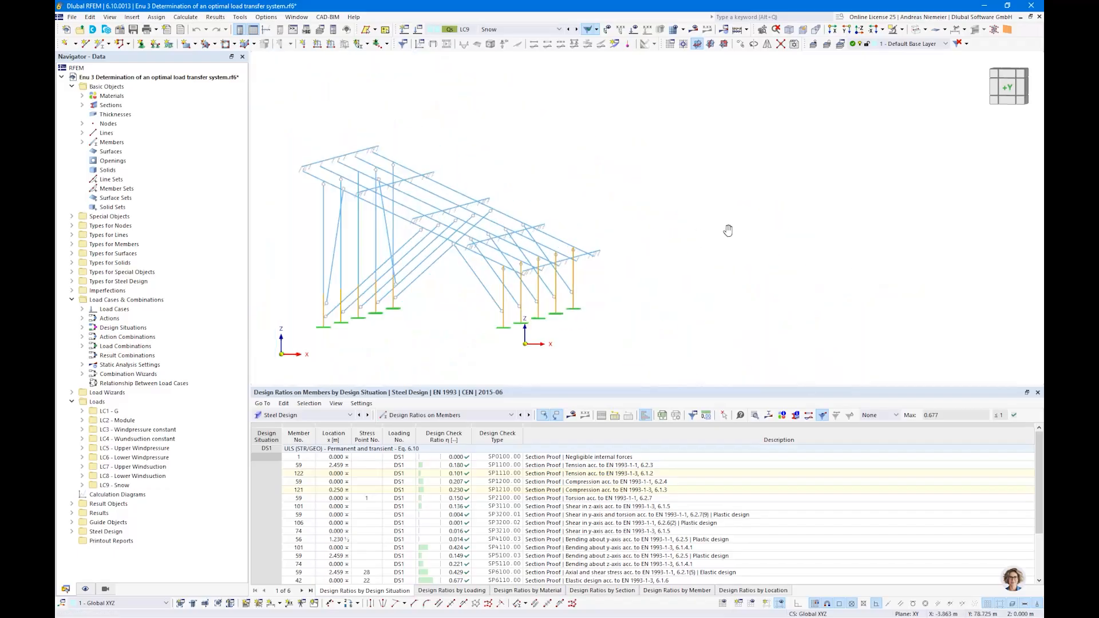
pyautogui.keyDown('ctrl'); pyautogui.moveTo(728, 229); pyautogui.dragTo(667, 255, button='middle'); pyautogui.keyUp('ctrl')
pyautogui.scroll(5, 430, 241)
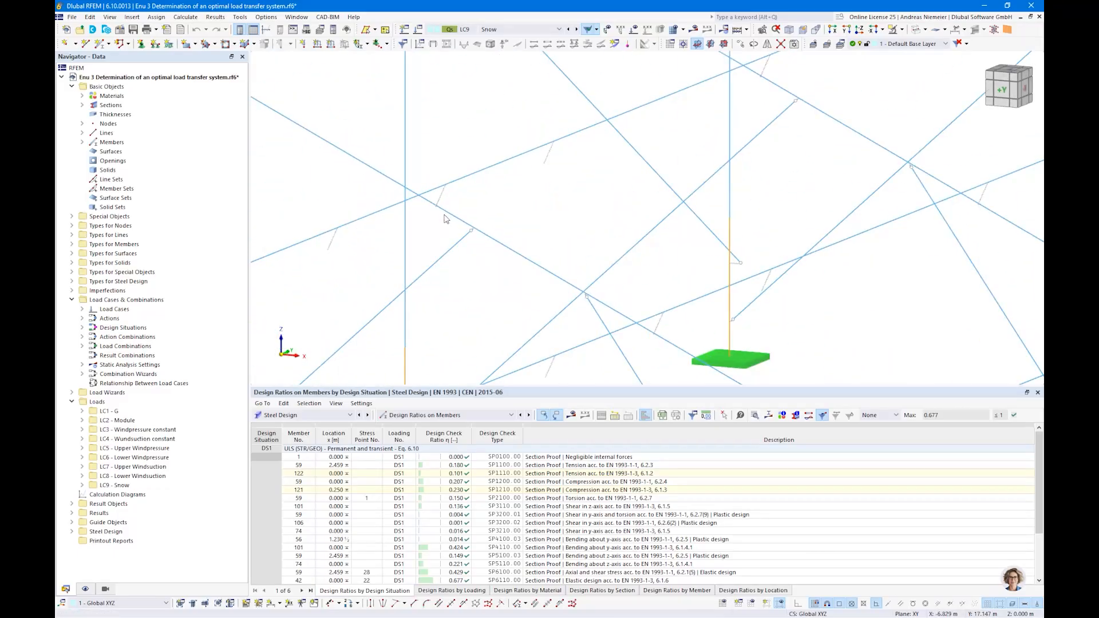
pyautogui.scroll(5, 438, 223)
pyautogui.scroll(-3, 421, 148)
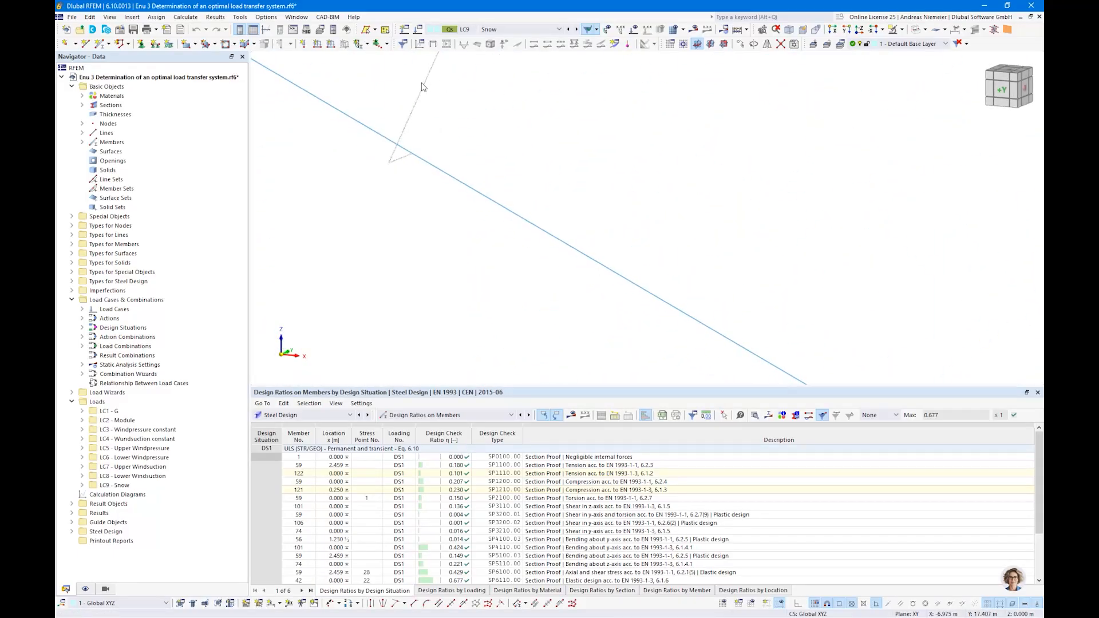
pyautogui.scroll(5, 595, 246)
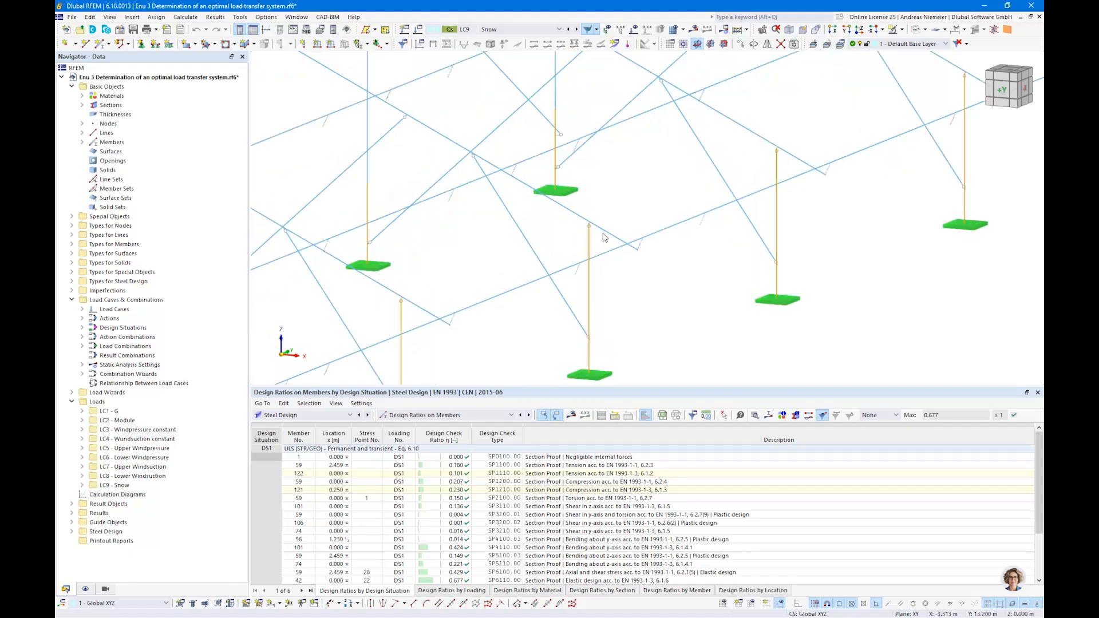
# - Compare the connection at a front post's head in solid, transparent and wireframe display
pyautogui.click(915, 34)
pyautogui.scroll(-3, 430, 193)
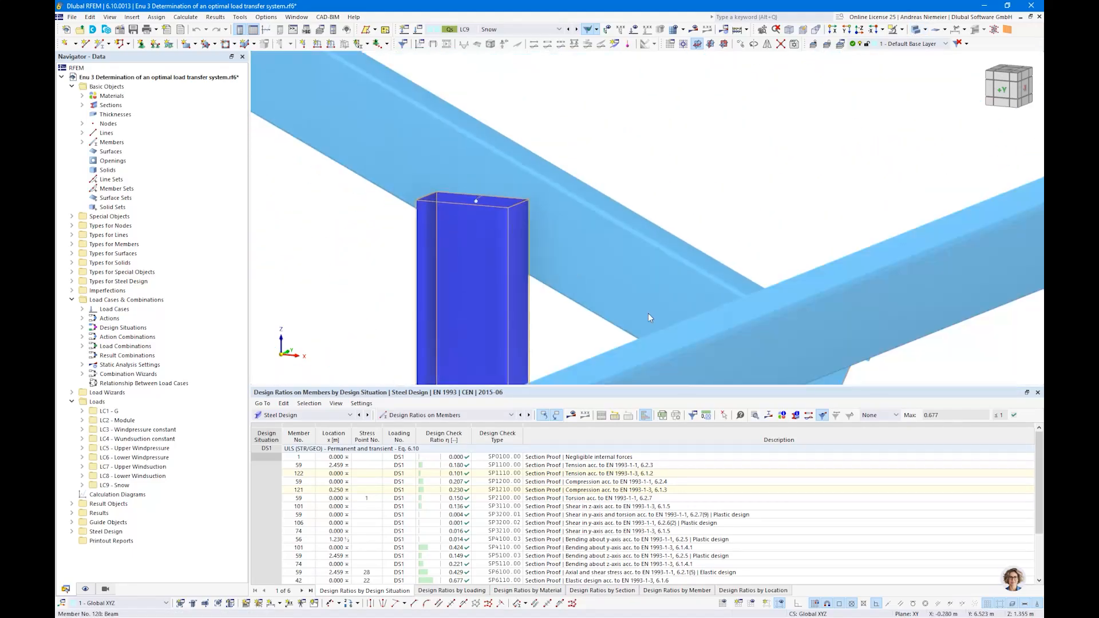
pyautogui.click(916, 30)
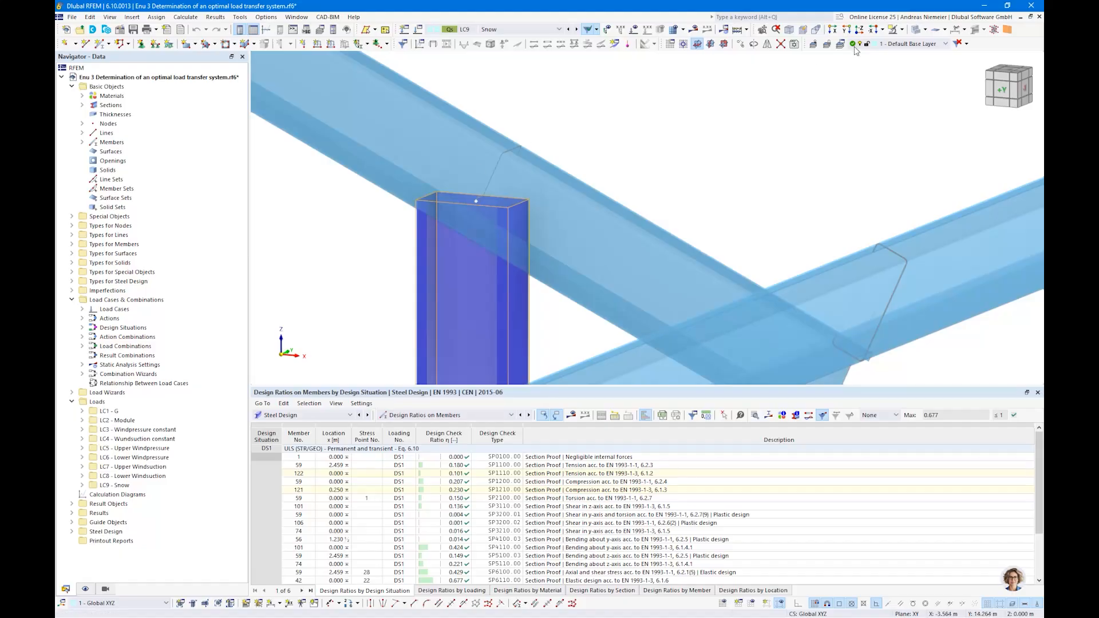
pyautogui.click(923, 31)
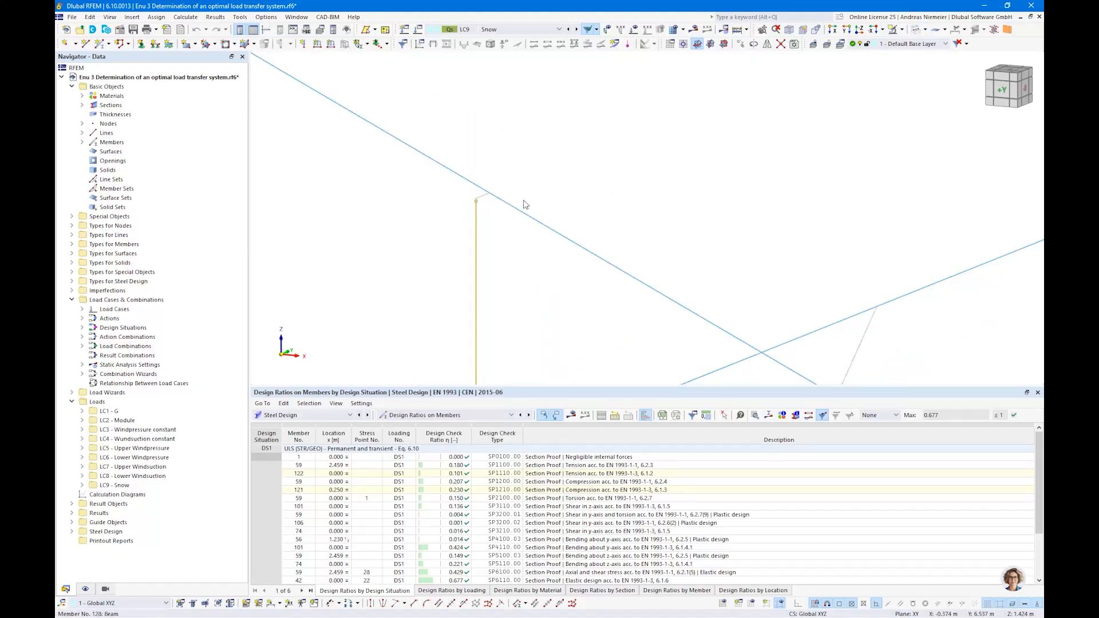
# - Open the long diagonal brace, member 56, at the corner post's base and check the hinges at its start and end
pyautogui.scroll(-3, 650, 240)
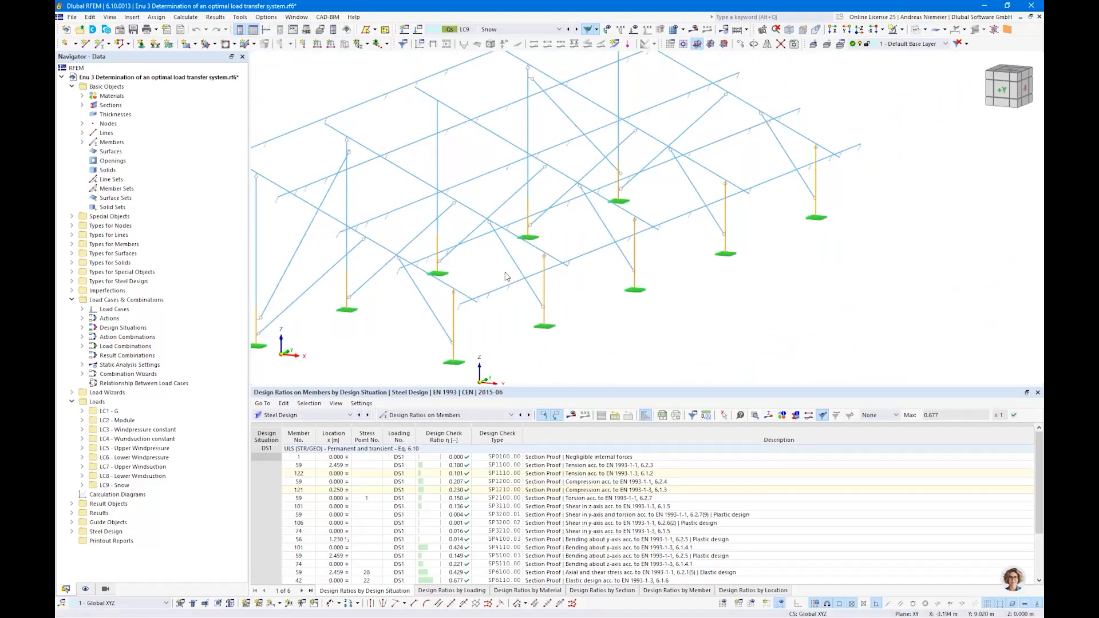
pyautogui.scroll(1, 373, 358)
pyautogui.scroll(4, 395, 298)
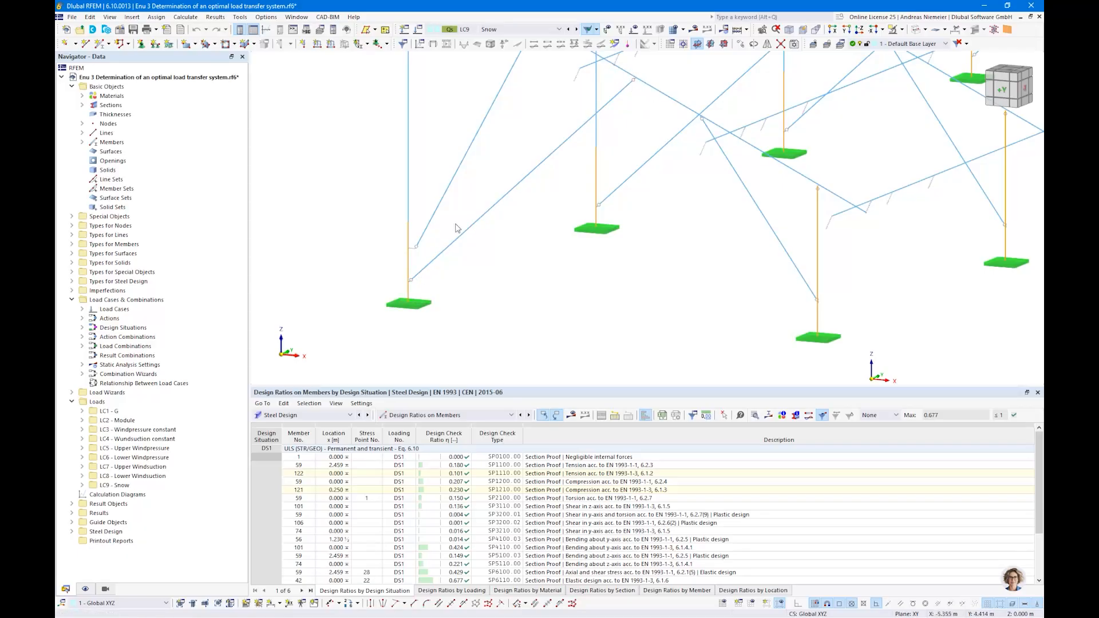
pyautogui.doubleClick(415, 282)
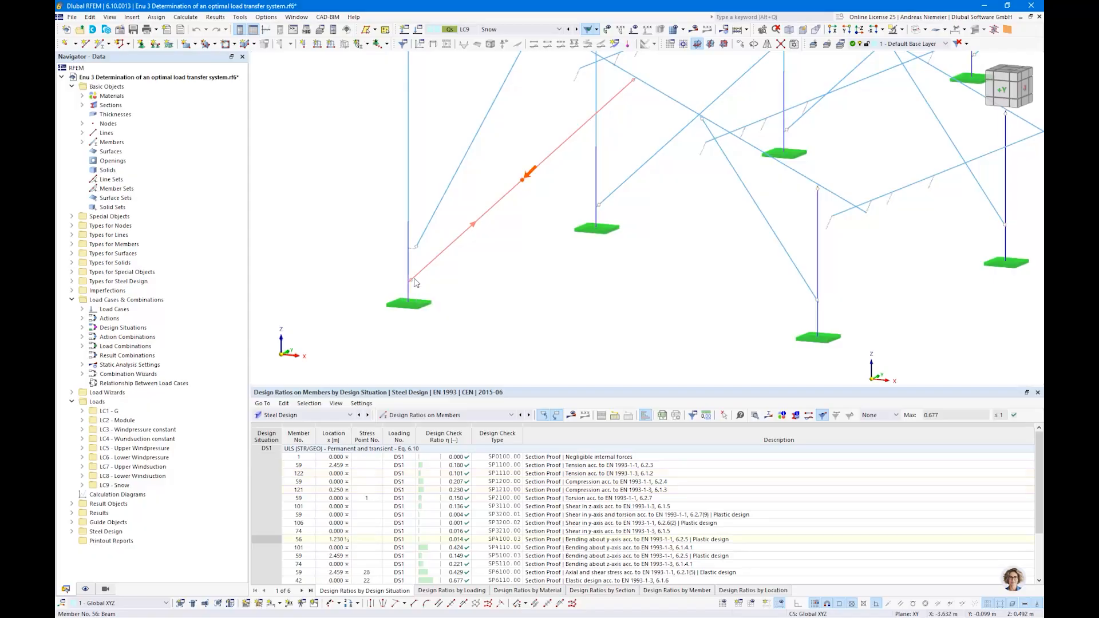
pyautogui.click(323, 147)
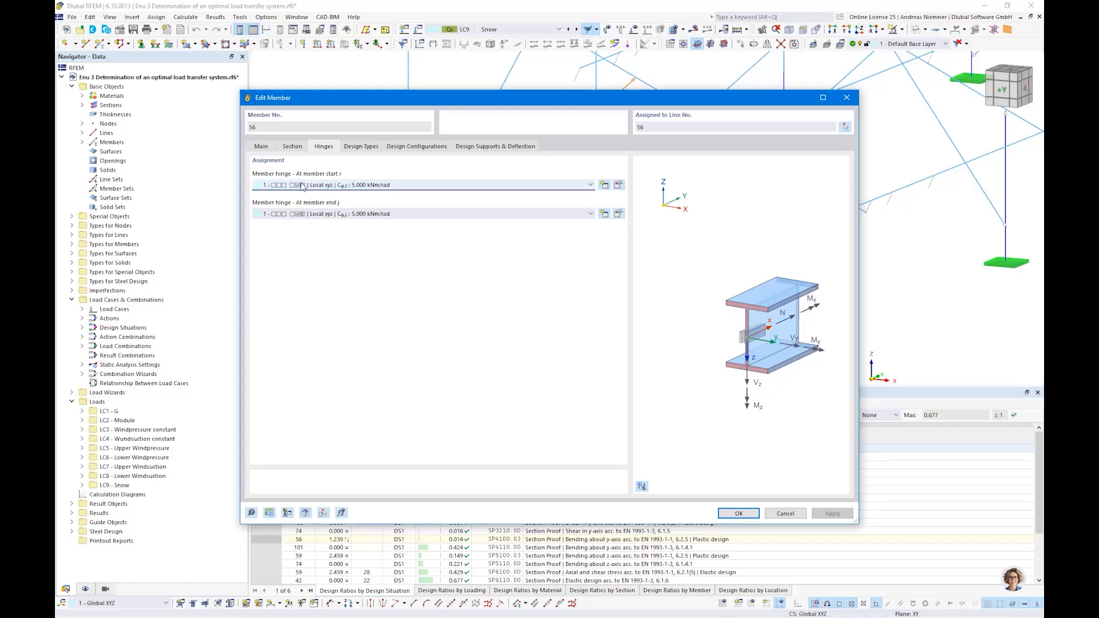
# - Close the member settings, view the whole structure from another side, and switch to the presentation slide on cold-formed cross sections
pyautogui.click(785, 513)
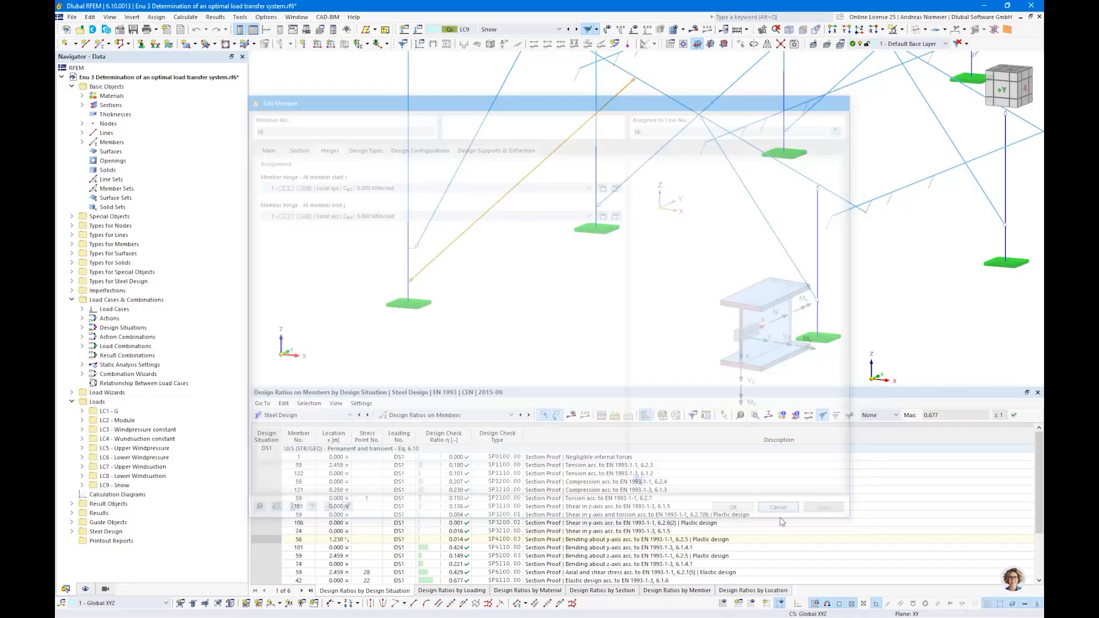
pyautogui.click(536, 244)
pyautogui.scroll(-6, 535, 244)
pyautogui.keyDown('ctrl'); pyautogui.moveTo(764, 265); pyautogui.dragTo(535, 301, button='middle'); pyautogui.keyUp('ctrl')
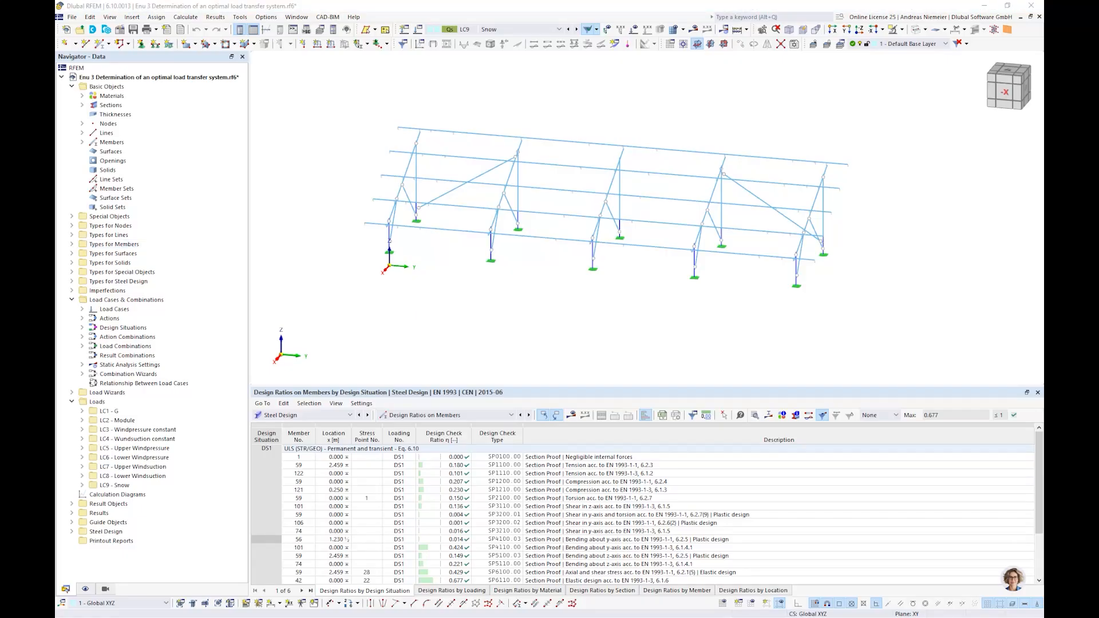
pyautogui.hotkey('alt', 'Tab')
pyautogui.click(236, 319)
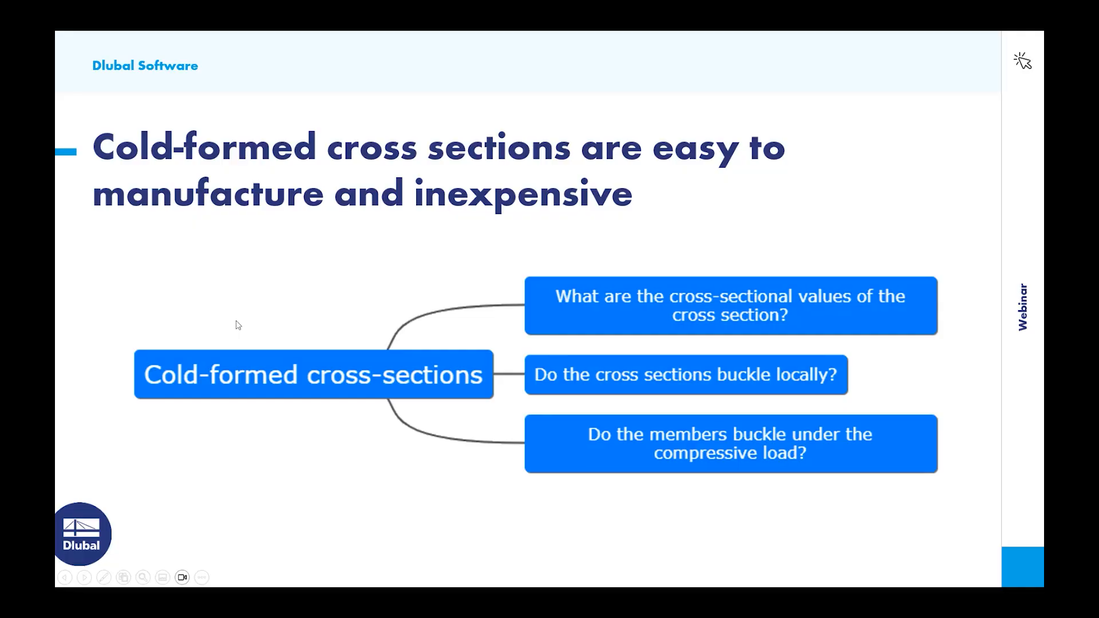
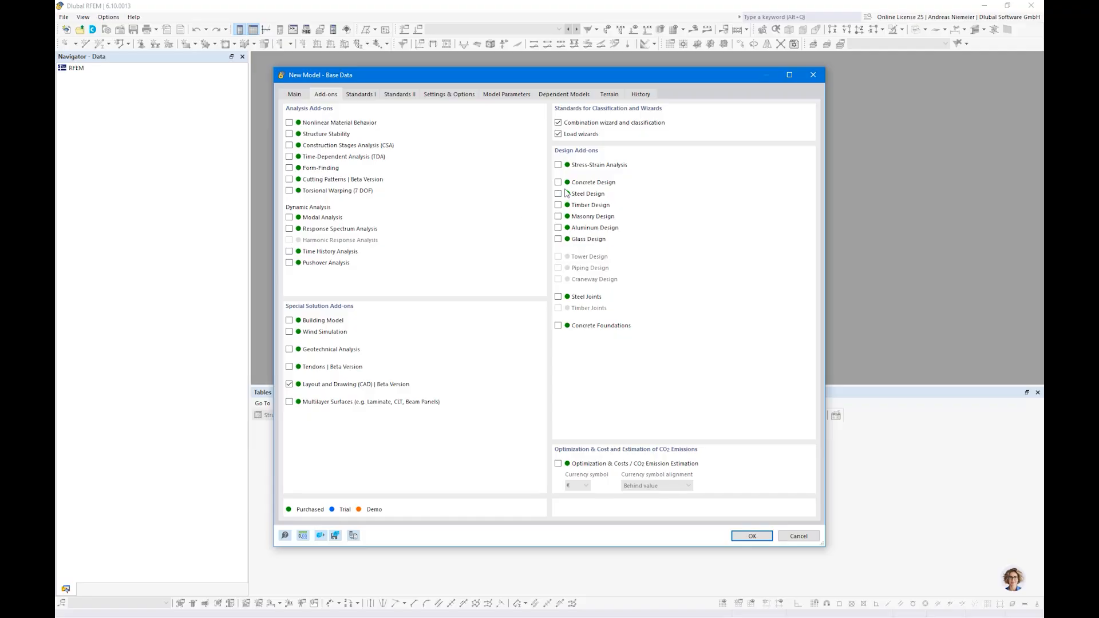
# - Enable the Steel Design add-on and create the new RFEM model
pyautogui.click(565, 193)
pyautogui.click(748, 536)
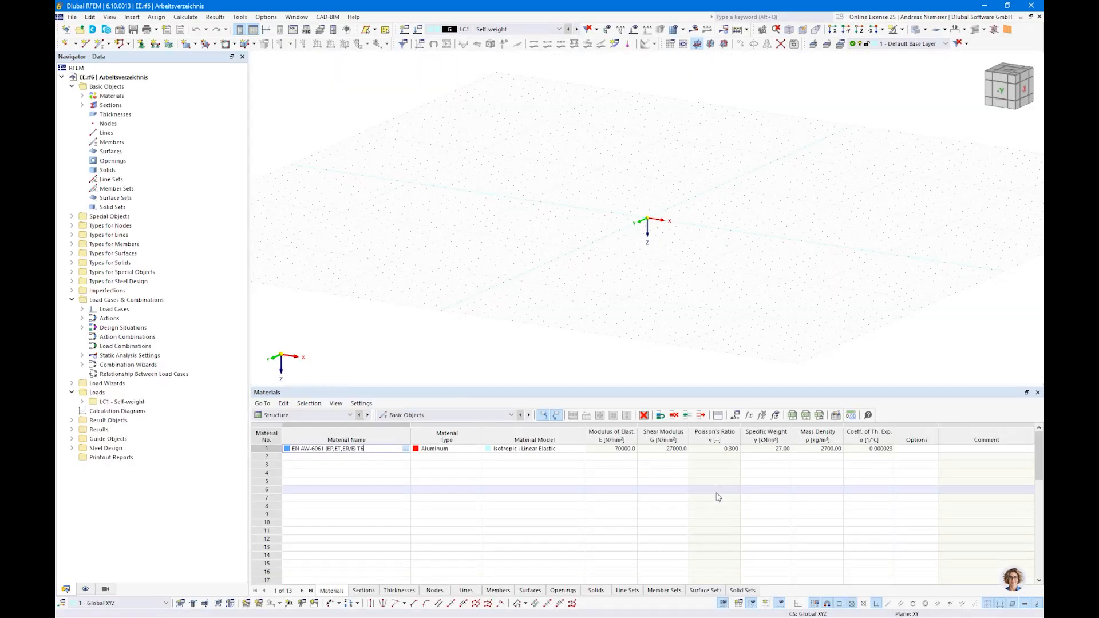
pyautogui.moveTo(564, 277); pyautogui.dragTo(419, 287, button='middle')
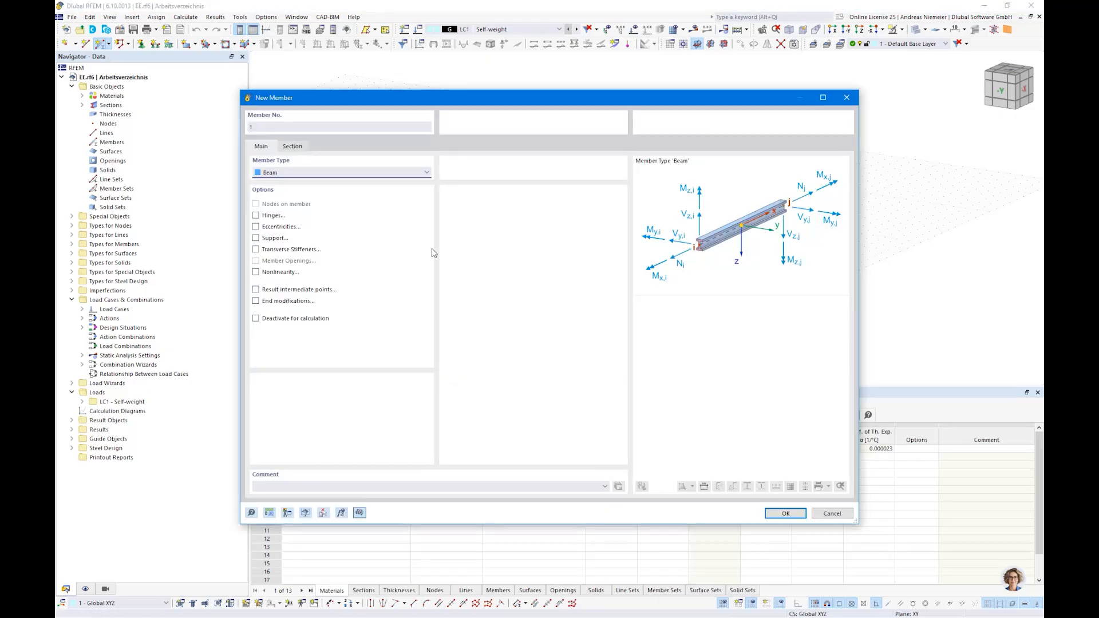
# - For the new beam member, replace the start section SHS 50/2 with a cold-formed lipped C-section shape
pyautogui.click(293, 146)
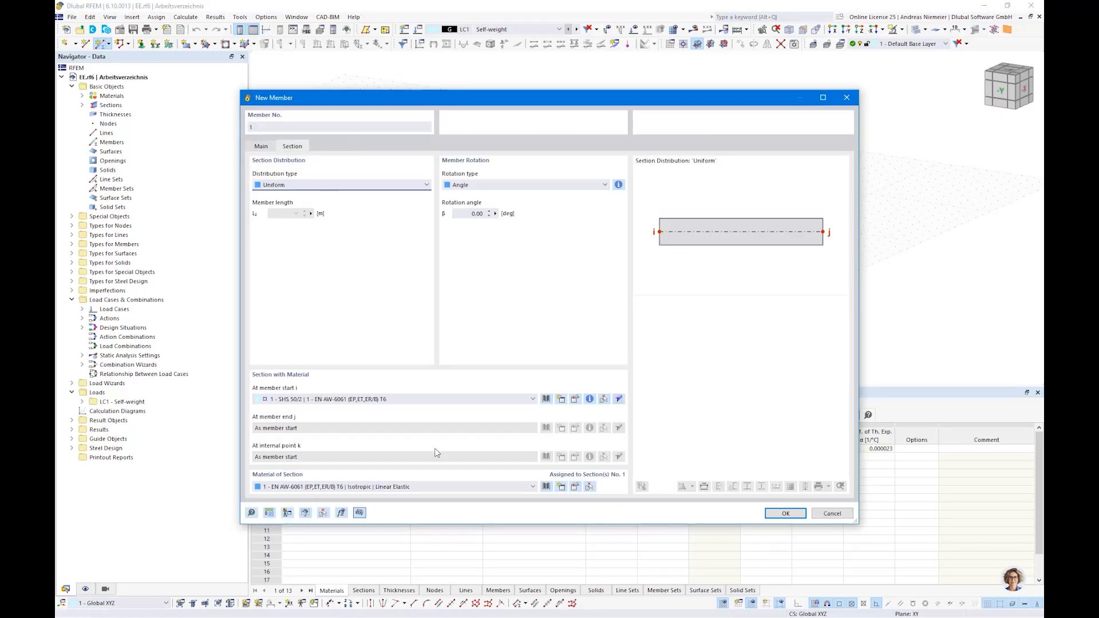
pyautogui.click(452, 399)
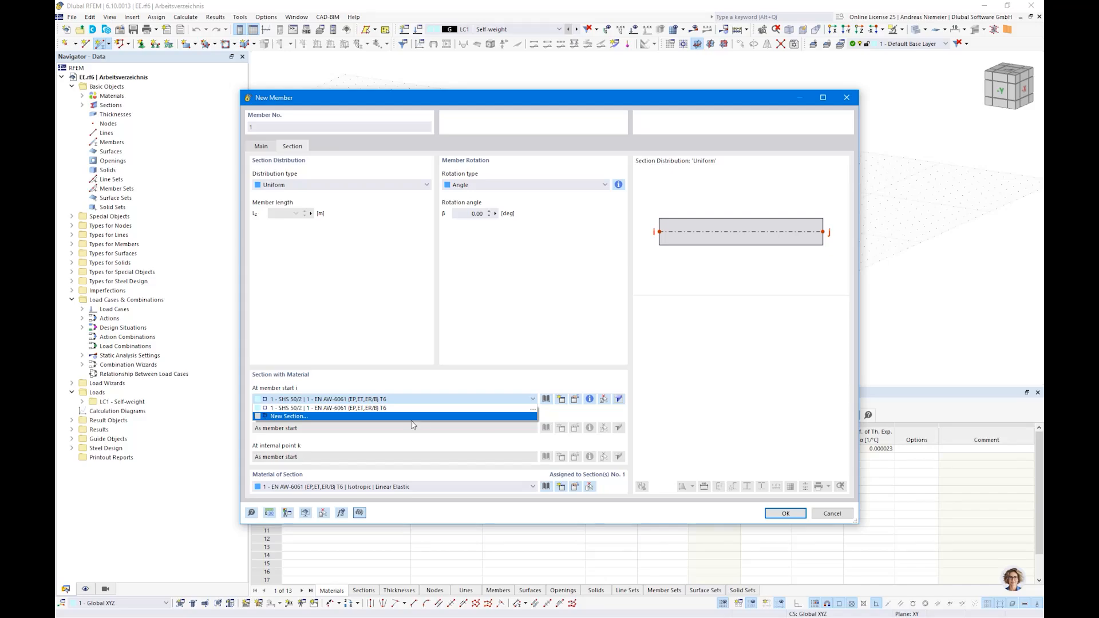
pyautogui.click(577, 399)
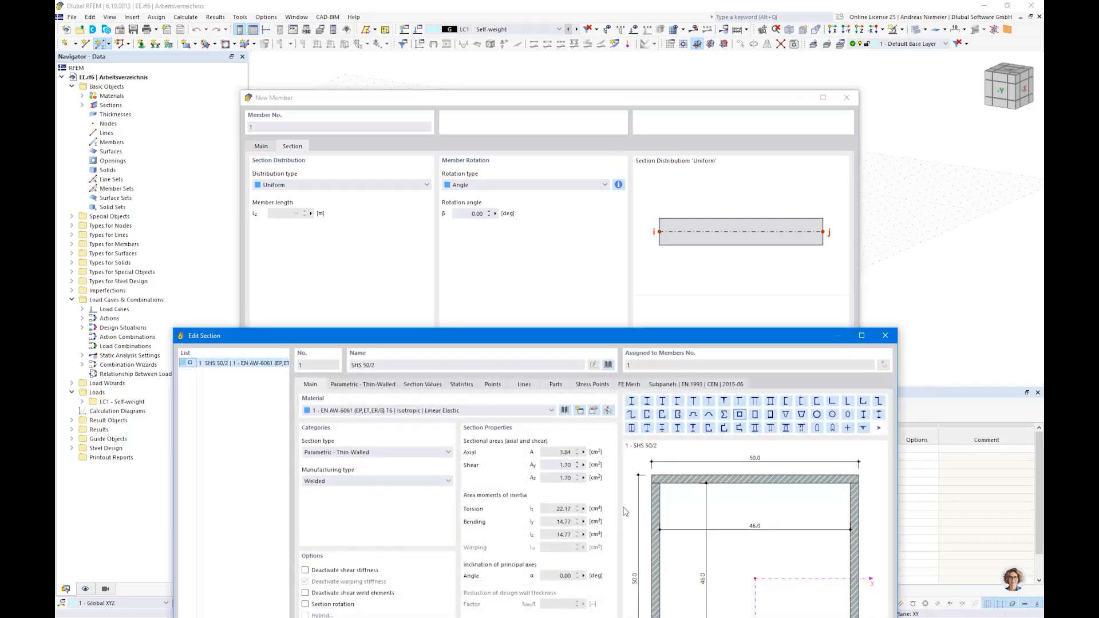
pyautogui.moveTo(572, 334); pyautogui.dragTo(566, 95)
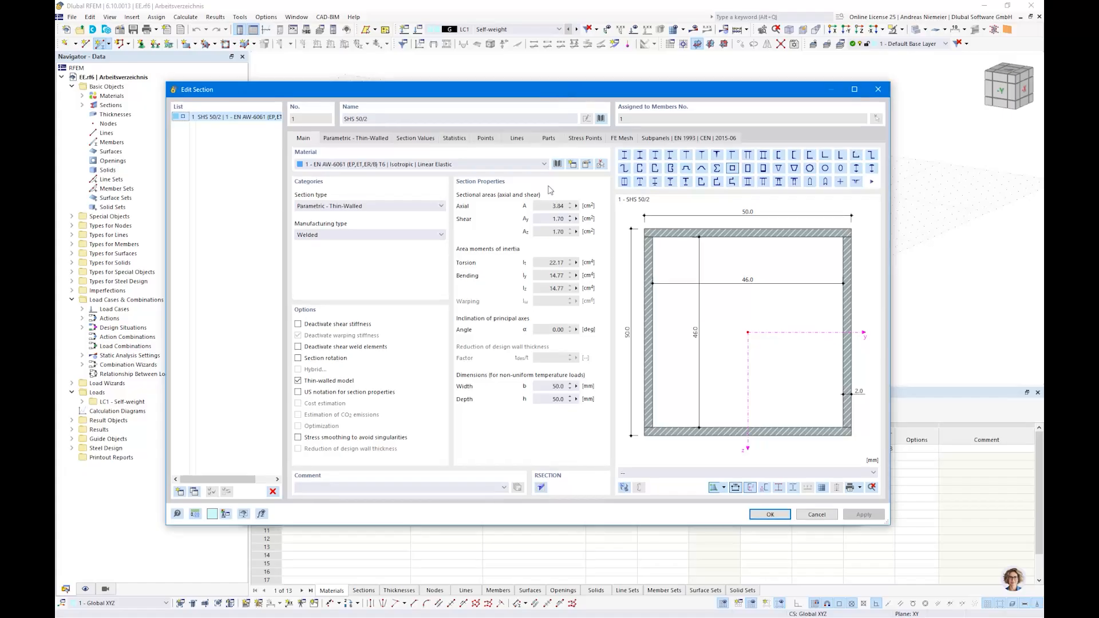
pyautogui.click(641, 169)
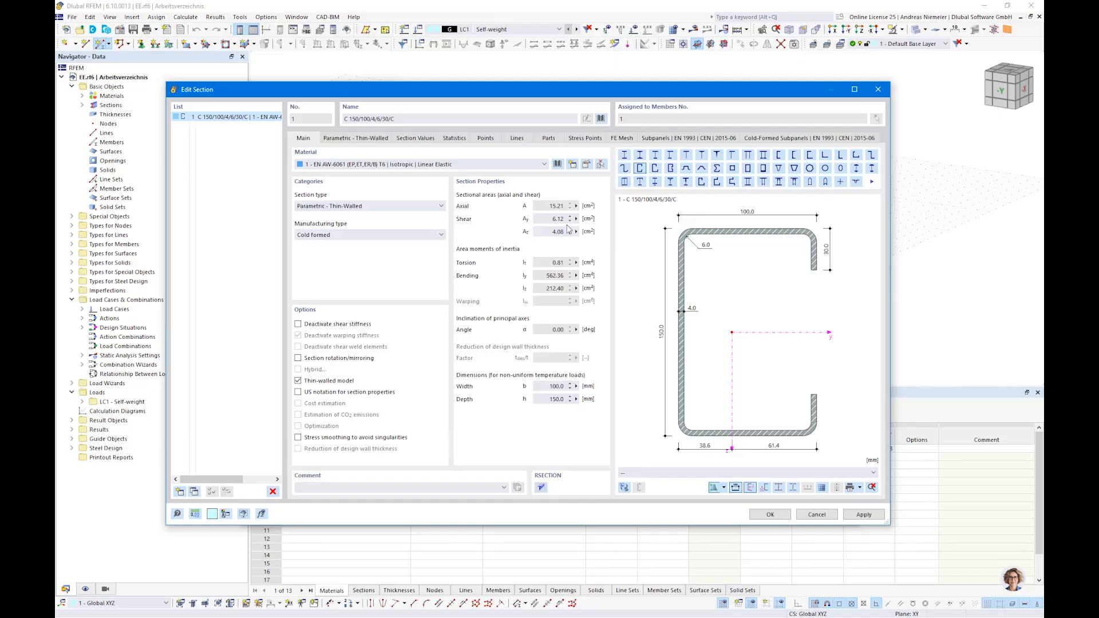
# - Search the material library for 355 and assign steel S355 according to EN 1993-1-1:2005-05 to the C-section
pyautogui.click(557, 164)
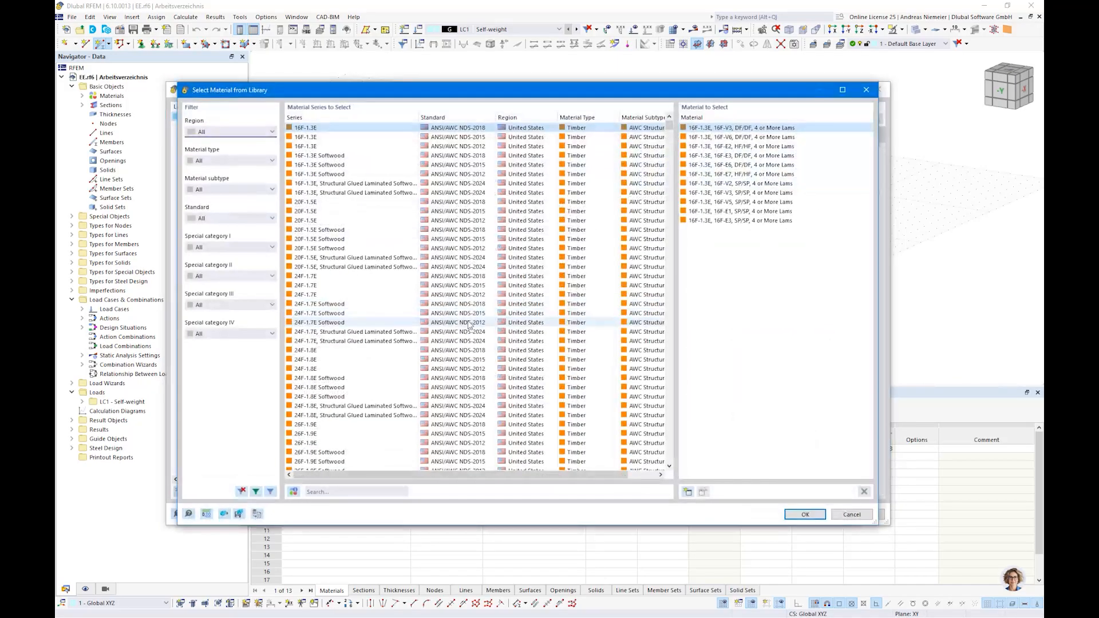
pyautogui.write('355')
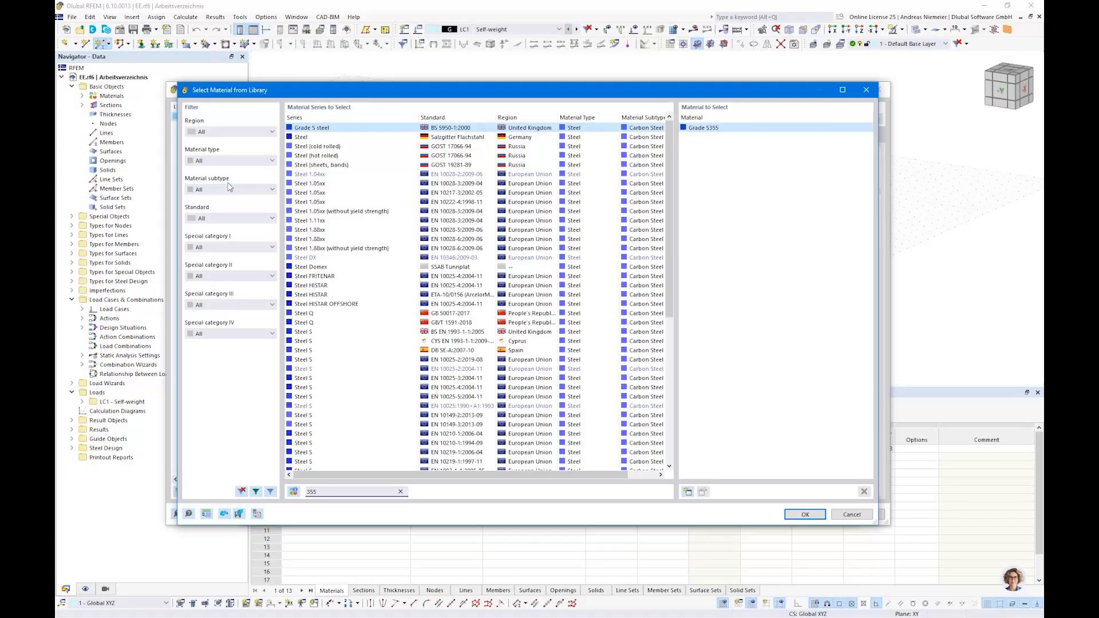
pyautogui.scroll(-4, 468, 426)
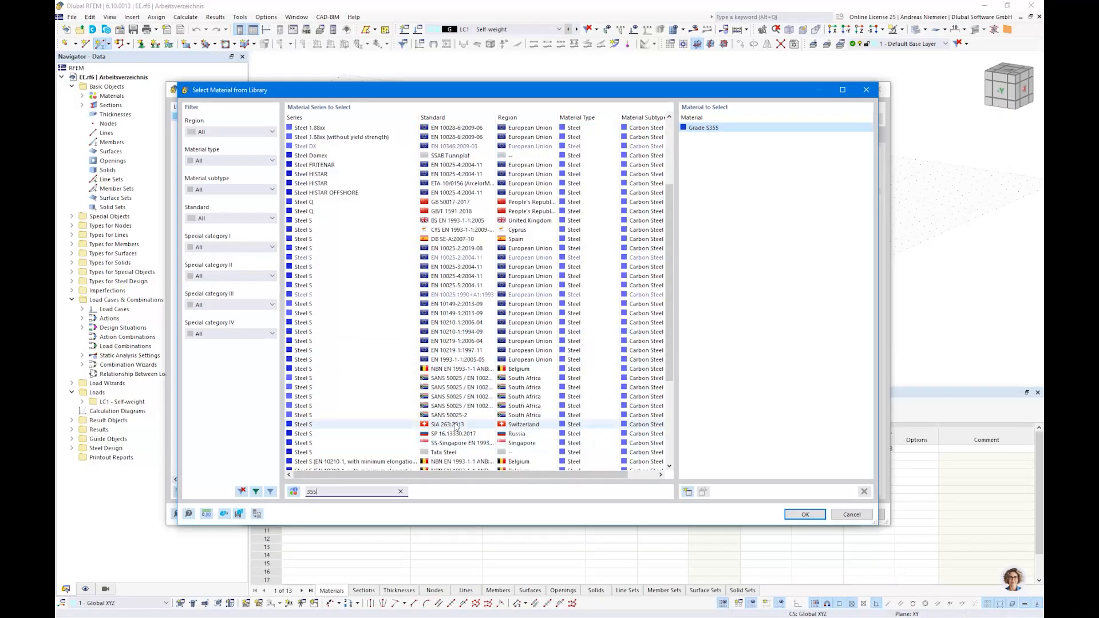
pyautogui.click(460, 361)
pyautogui.click(807, 515)
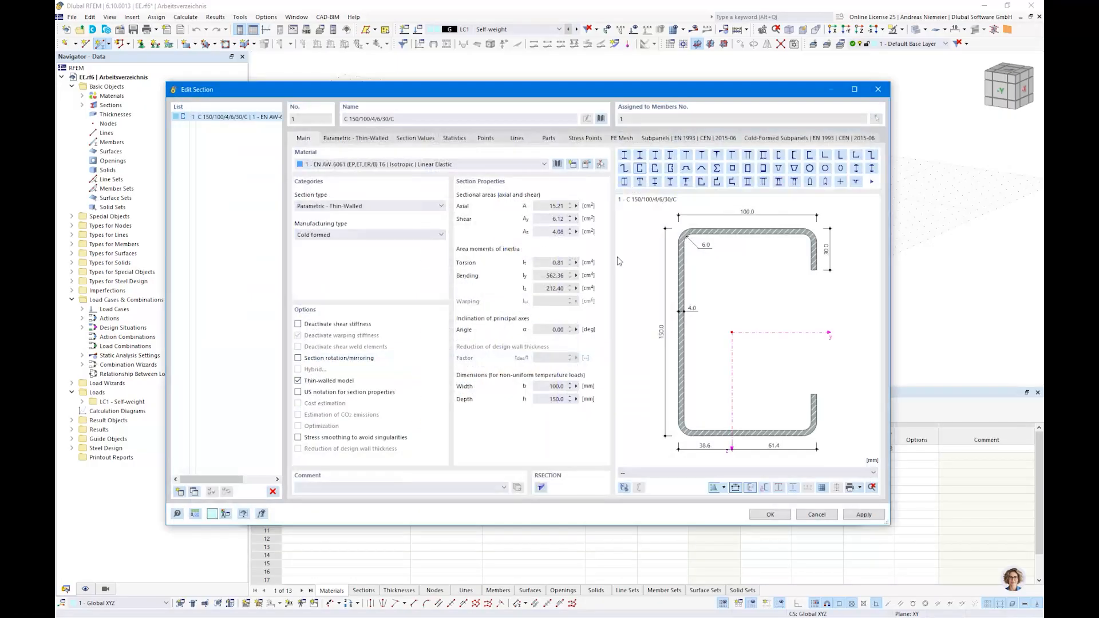
# - Set the C-section's dimensions to h 120 mm, b 50 mm, t 1.5 mm, inner radius 3 mm and lip c 20 mm, and accept the section
pyautogui.click(362, 138)
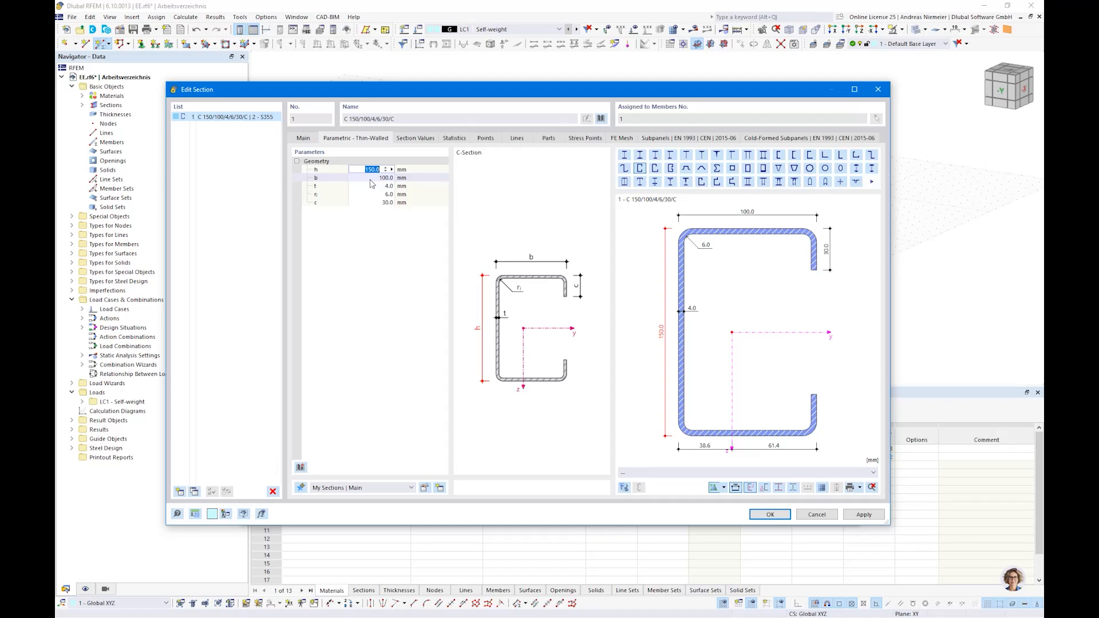
pyautogui.write('120')
pyautogui.press('Tab')
pyautogui.write('50')
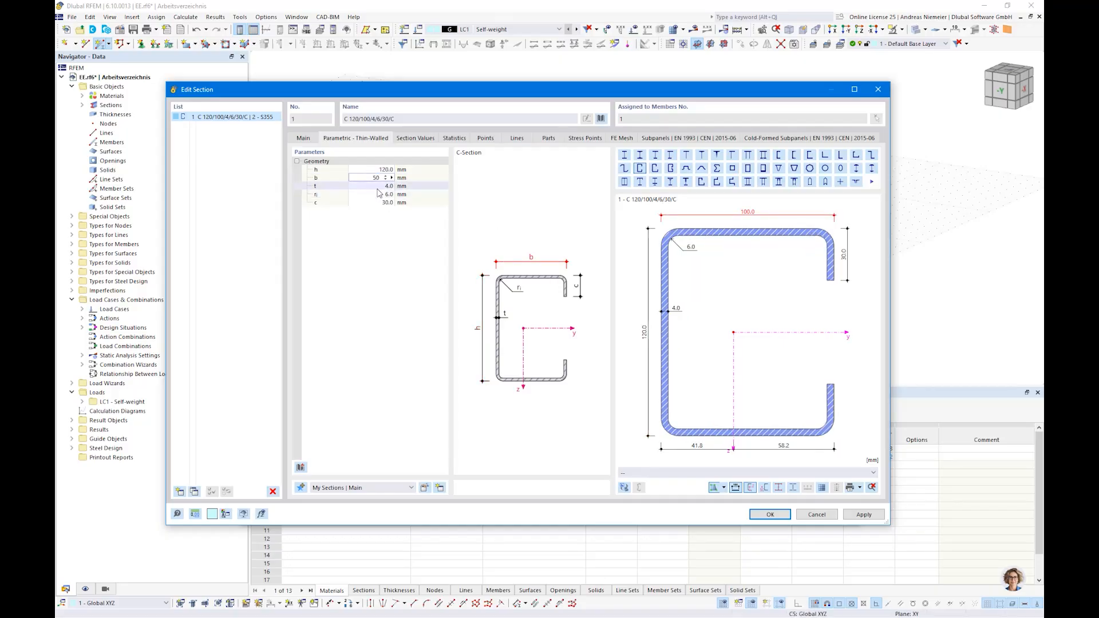
pyautogui.press('Tab')
pyautogui.write('1,')
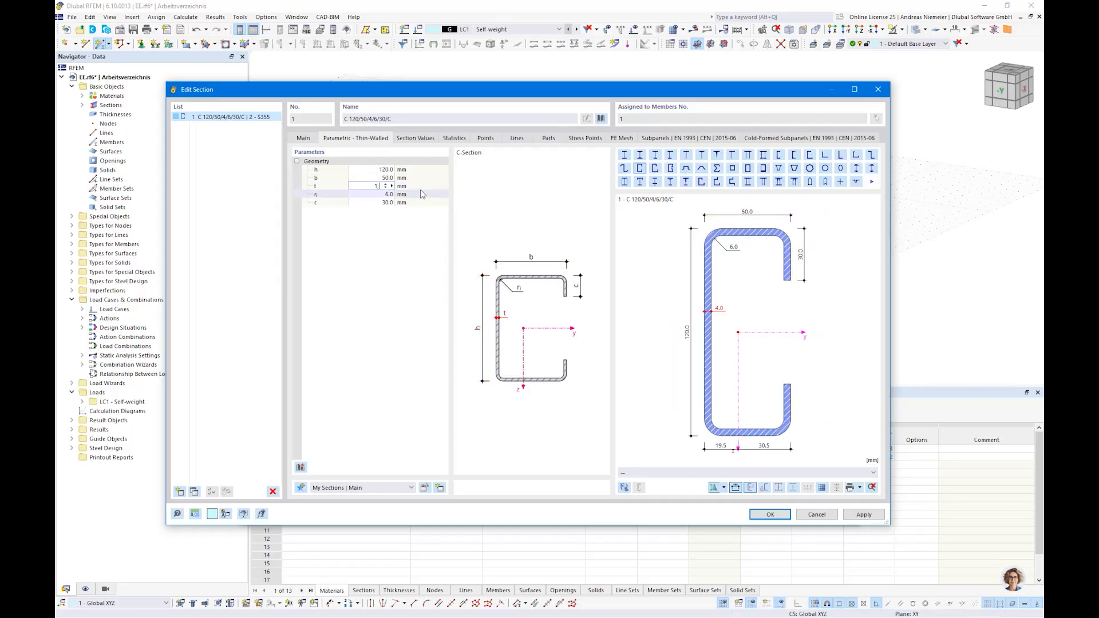
pyautogui.write('5')
pyautogui.press('Tab')
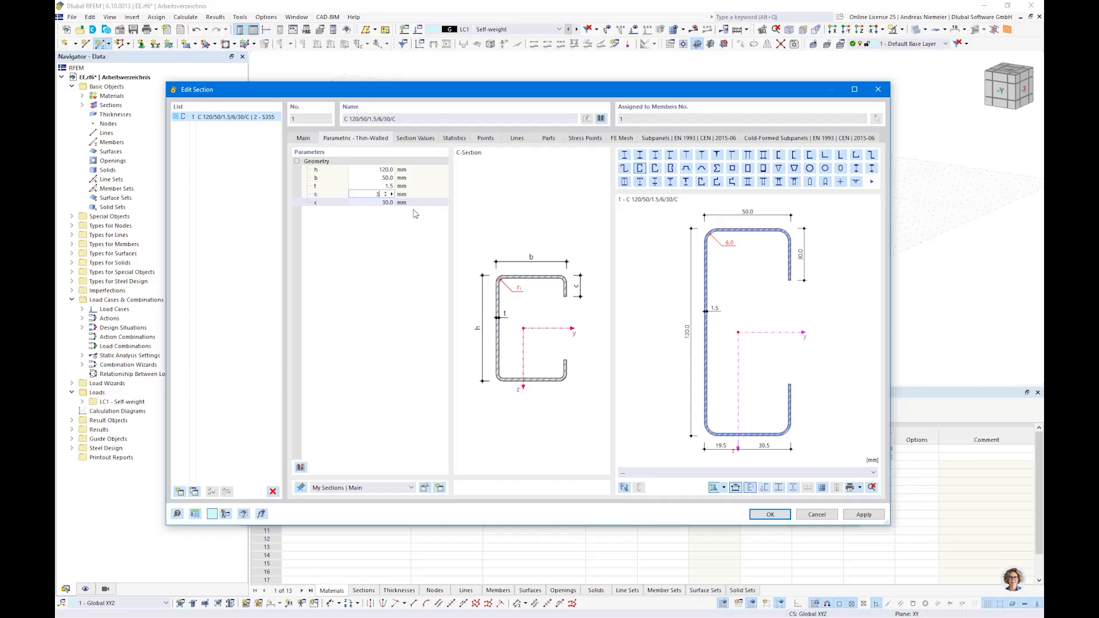
pyautogui.press('Tab')
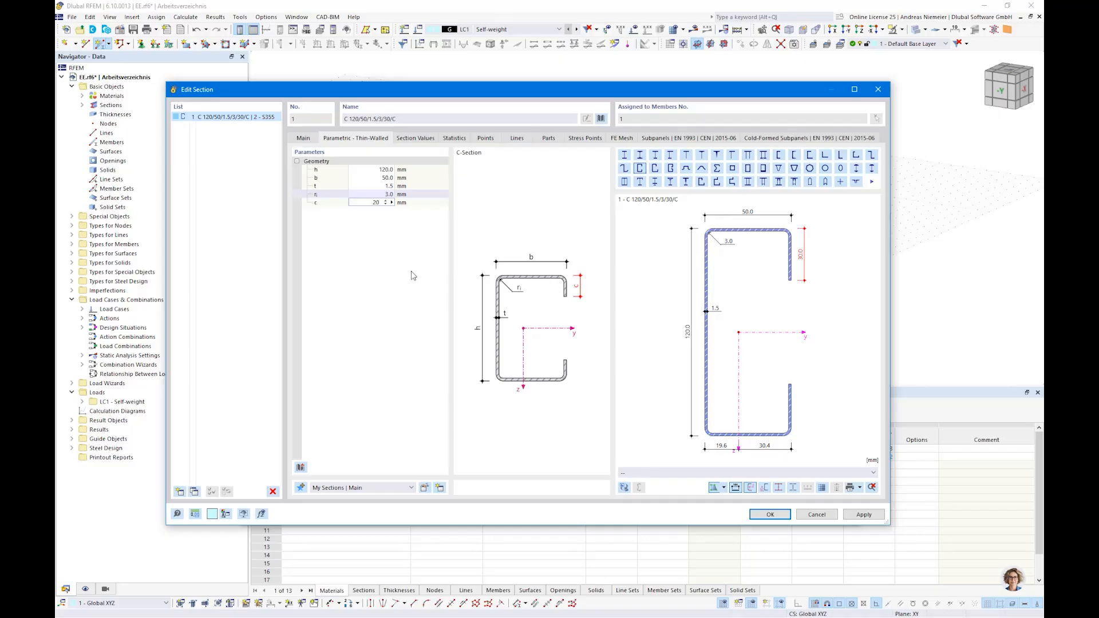
pyautogui.hotkey('shift', 'Tab')
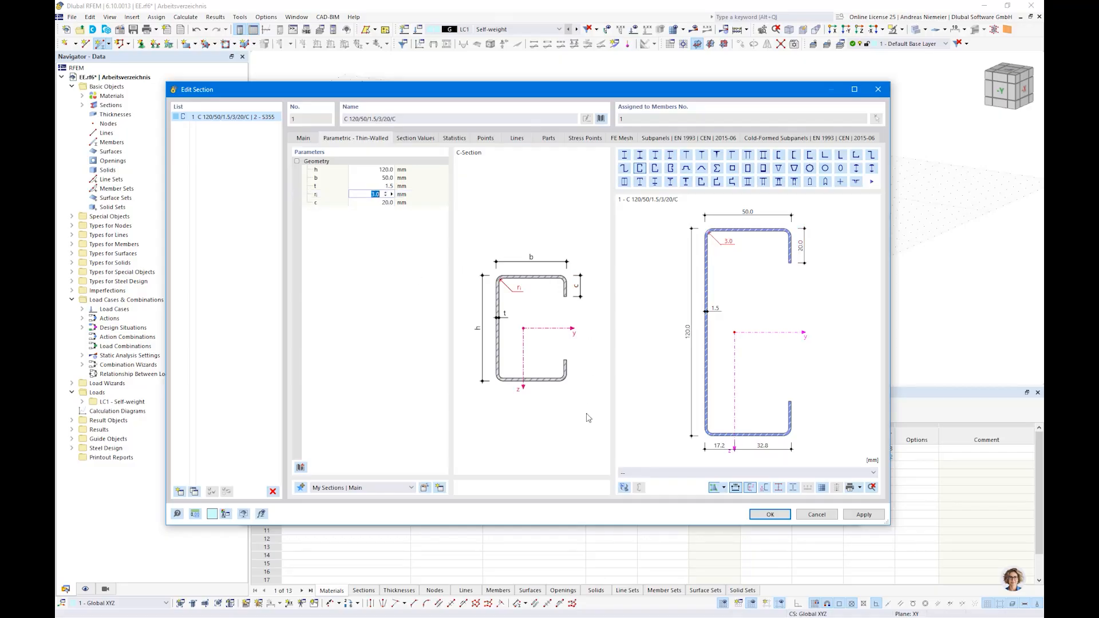
pyautogui.click(769, 514)
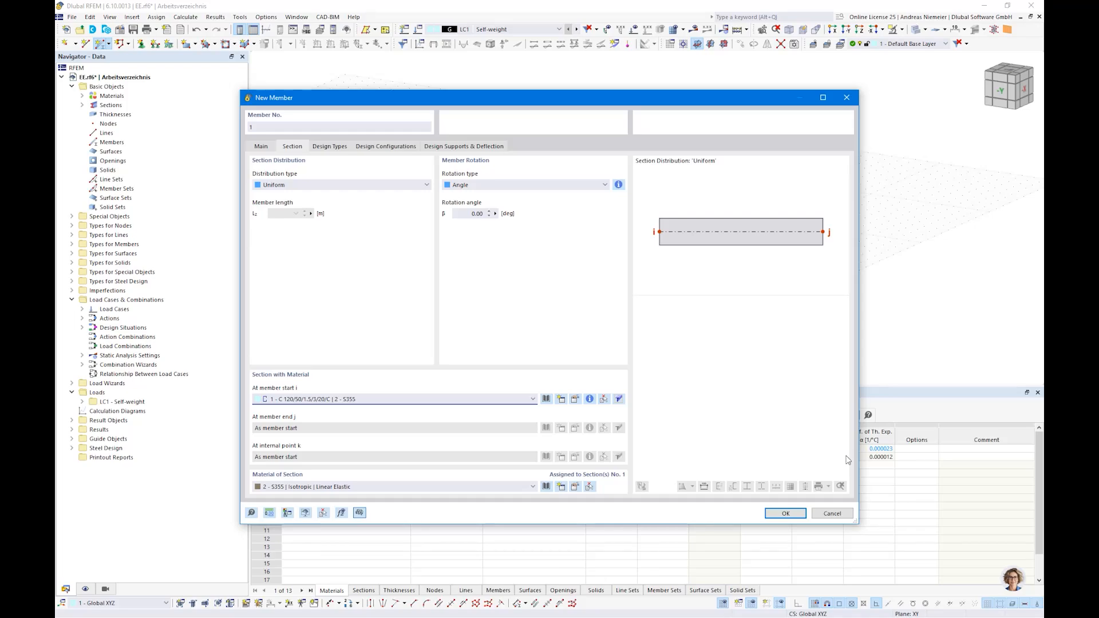
# - Accept the member definition and place a single beam member from the origin along the X axis
pyautogui.click(801, 517)
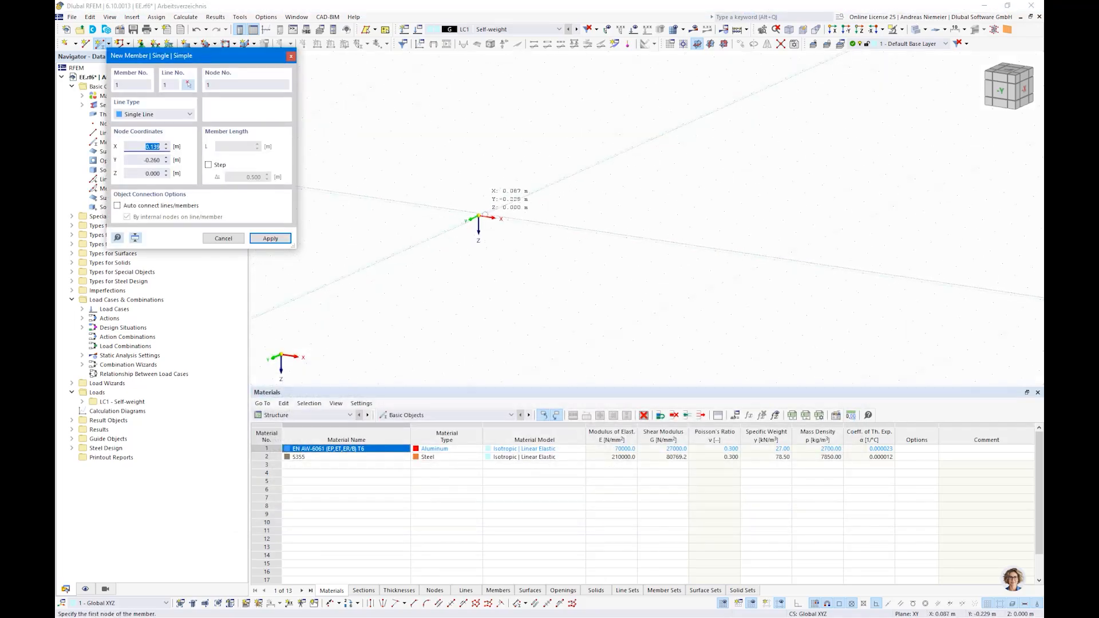
pyautogui.click(478, 216)
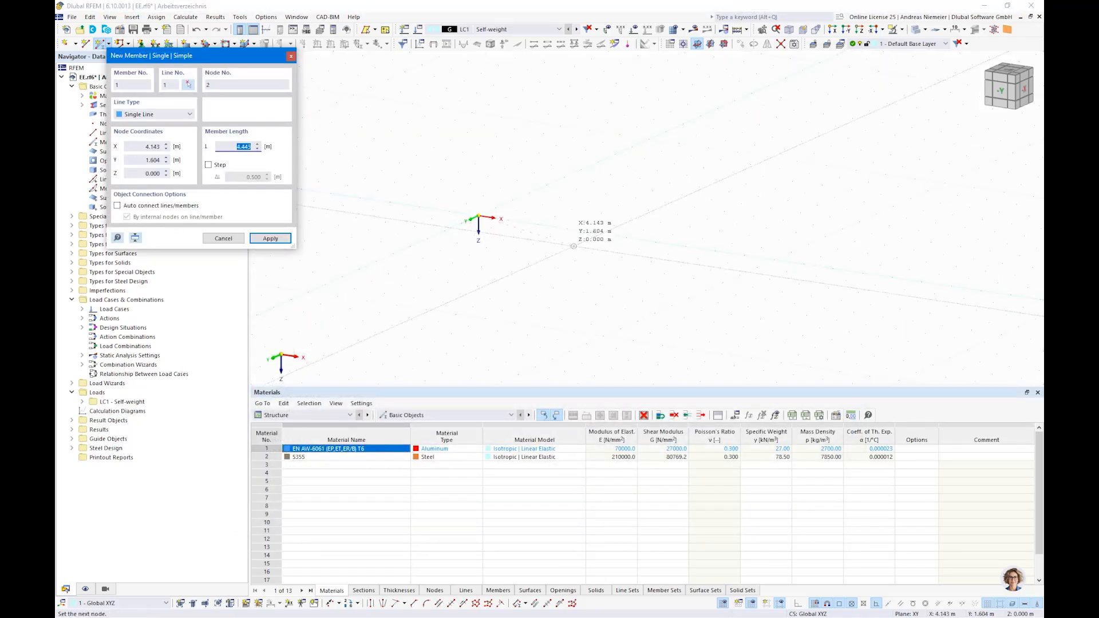
pyautogui.click(566, 228)
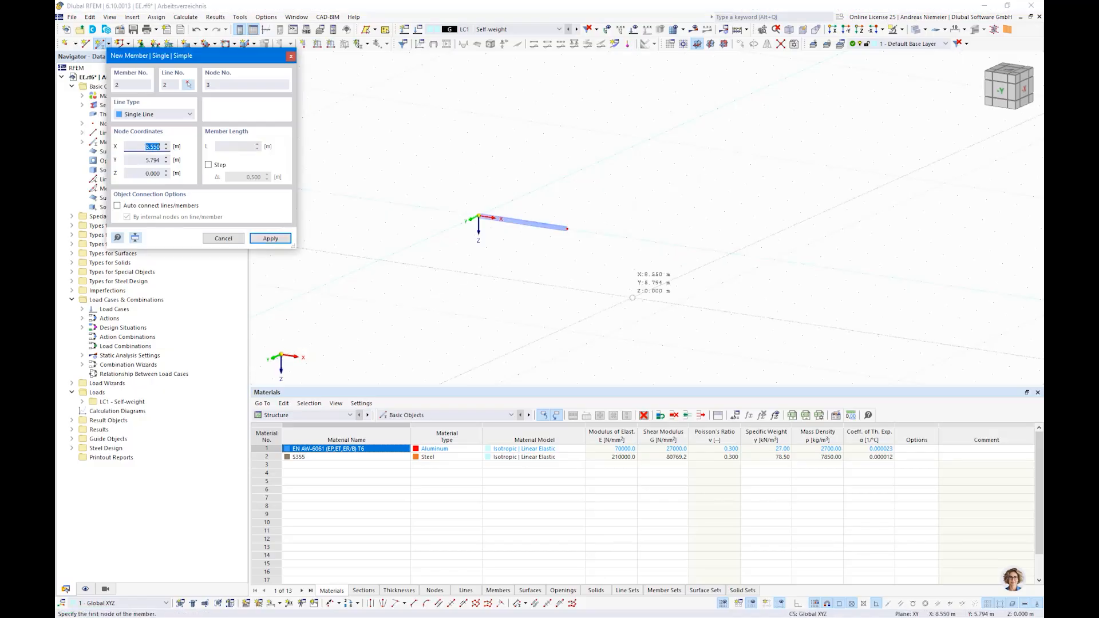
pyautogui.press('Escape')
# - Delete all five predefined entries from the model's nodal supports
pyautogui.click(419, 415)
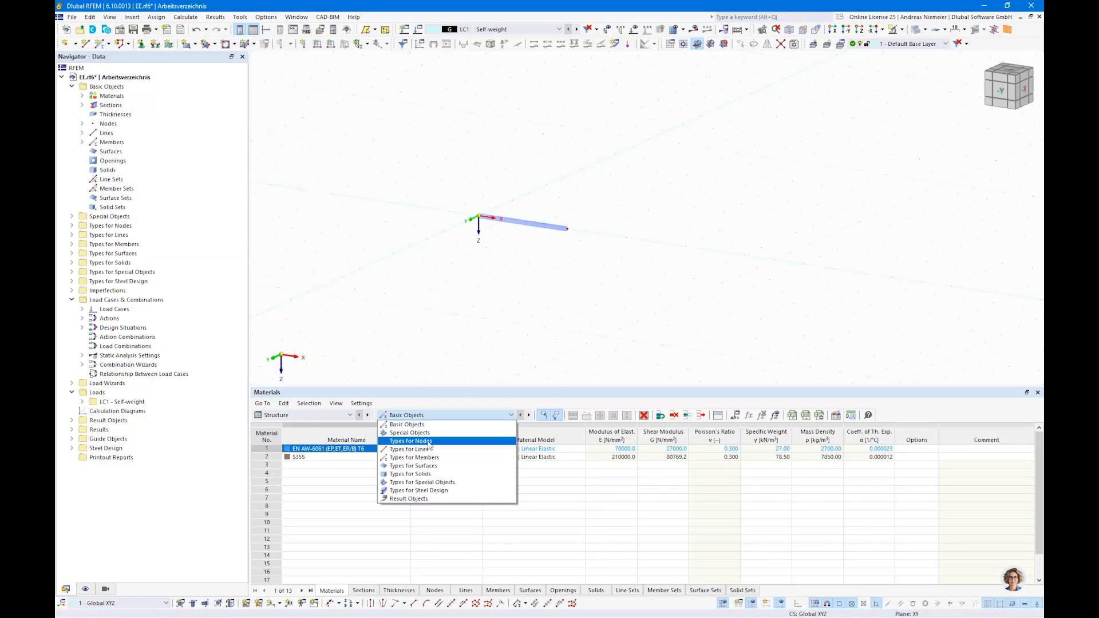
pyautogui.click(408, 443)
pyautogui.moveTo(268, 449); pyautogui.dragTo(281, 487)
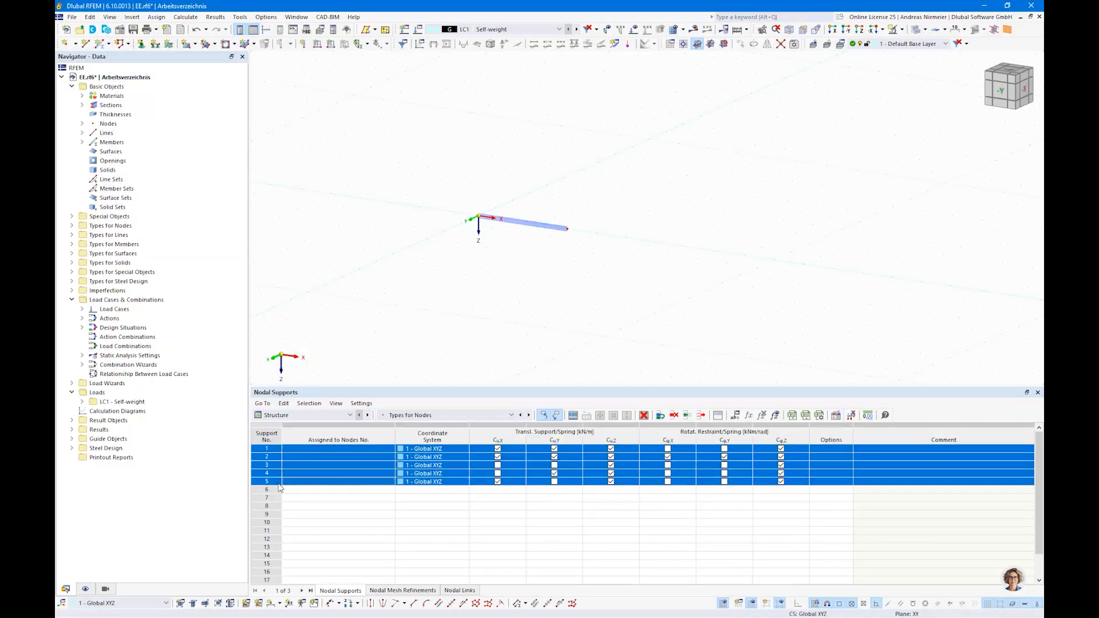
pyautogui.click(643, 415)
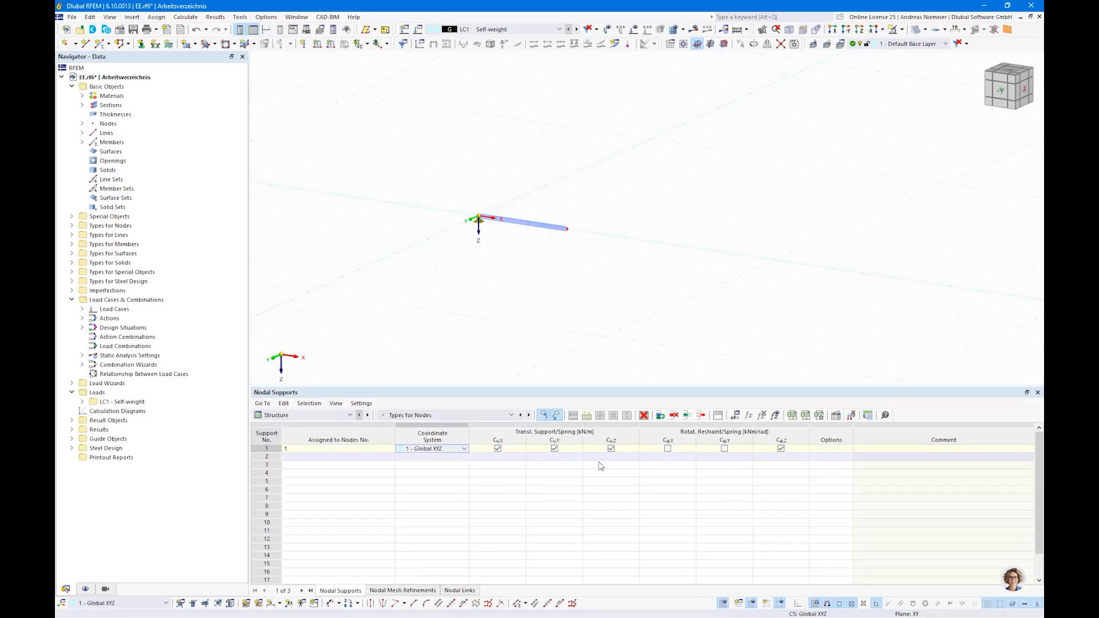
# - Add nodal supports fixing translations X, Y, Z at node 1 and Y, Z at node 2, with only rotation about X restrained at both
pyautogui.click(665, 452)
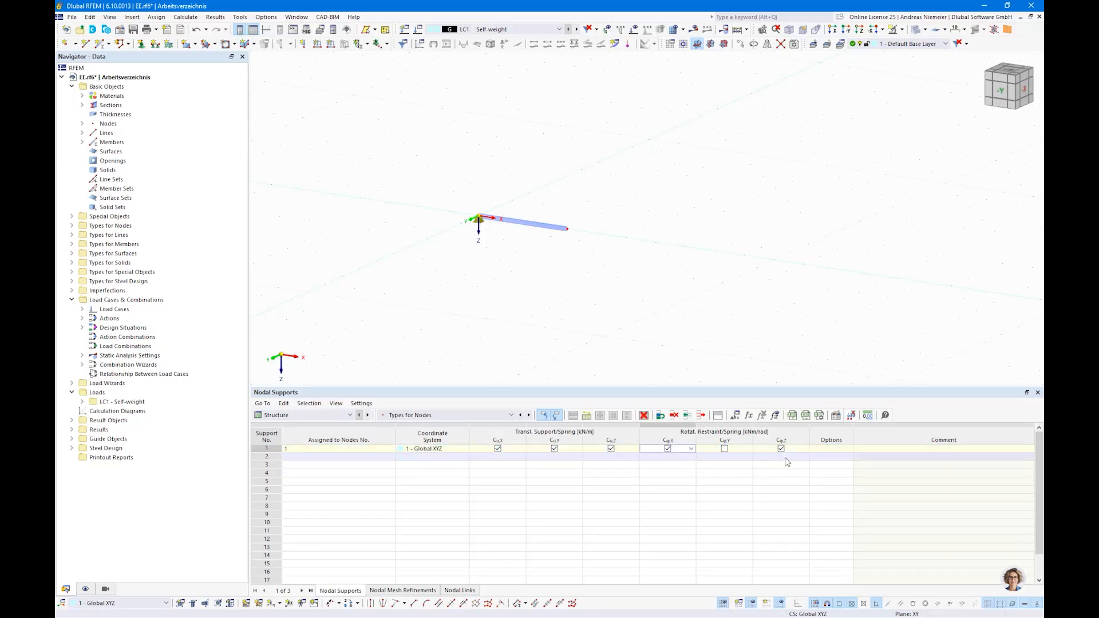
pyautogui.click(780, 448)
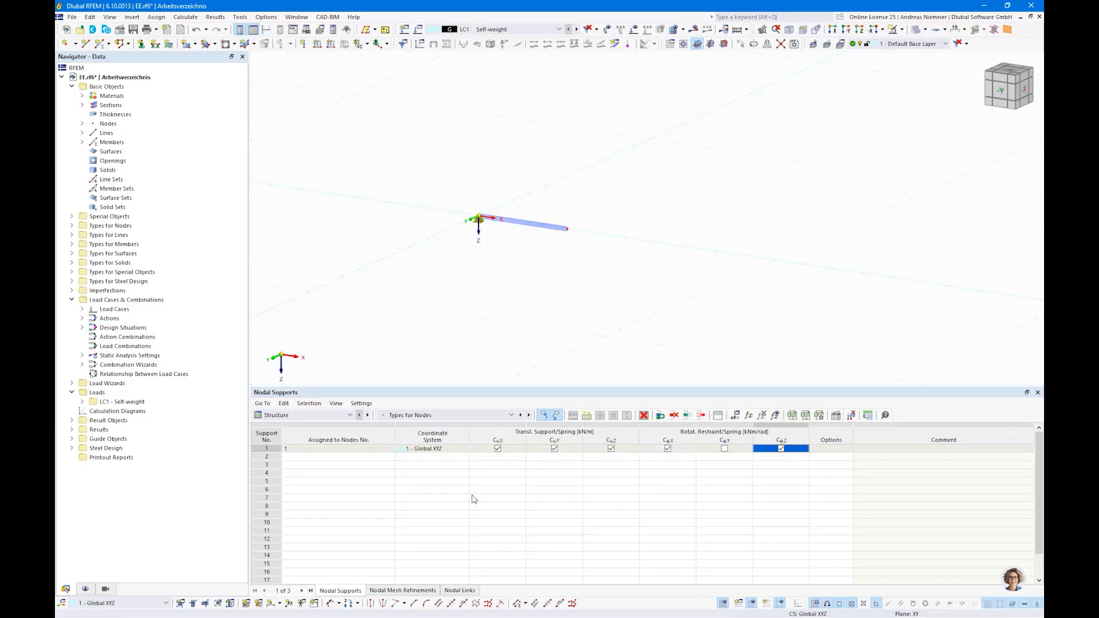
pyautogui.click(330, 457)
pyautogui.press('Tab')
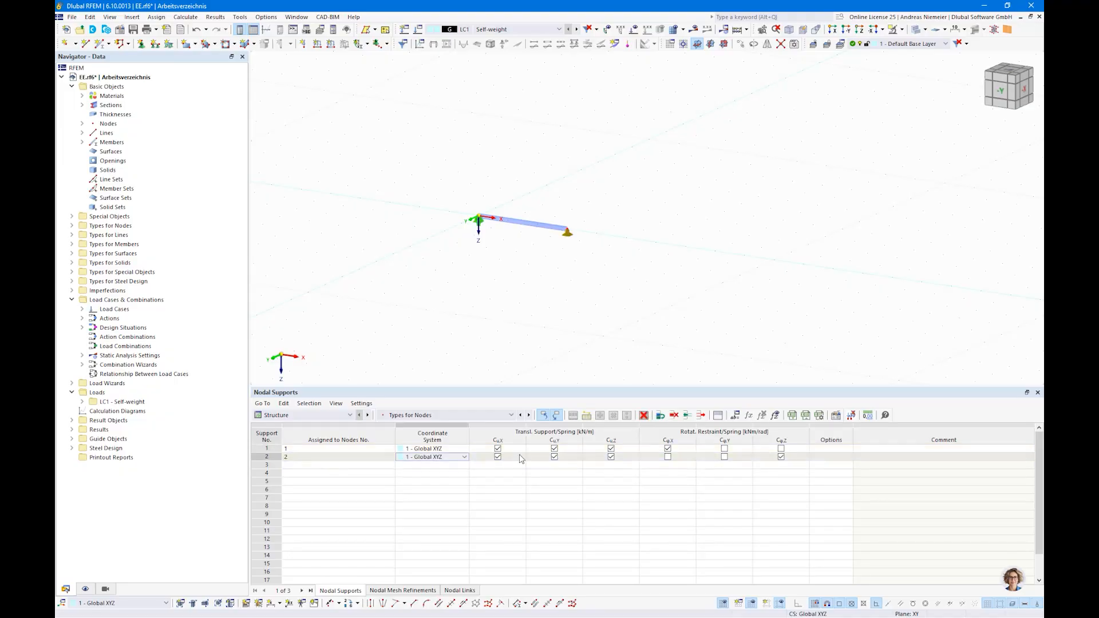
pyautogui.click(497, 458)
pyautogui.click(667, 458)
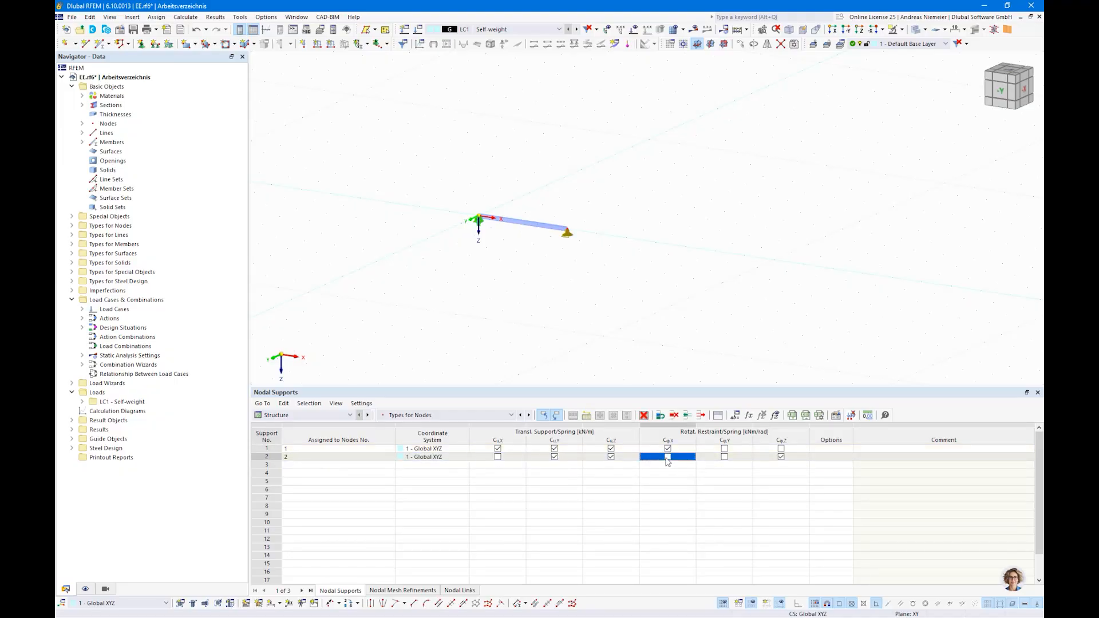
pyautogui.click(780, 457)
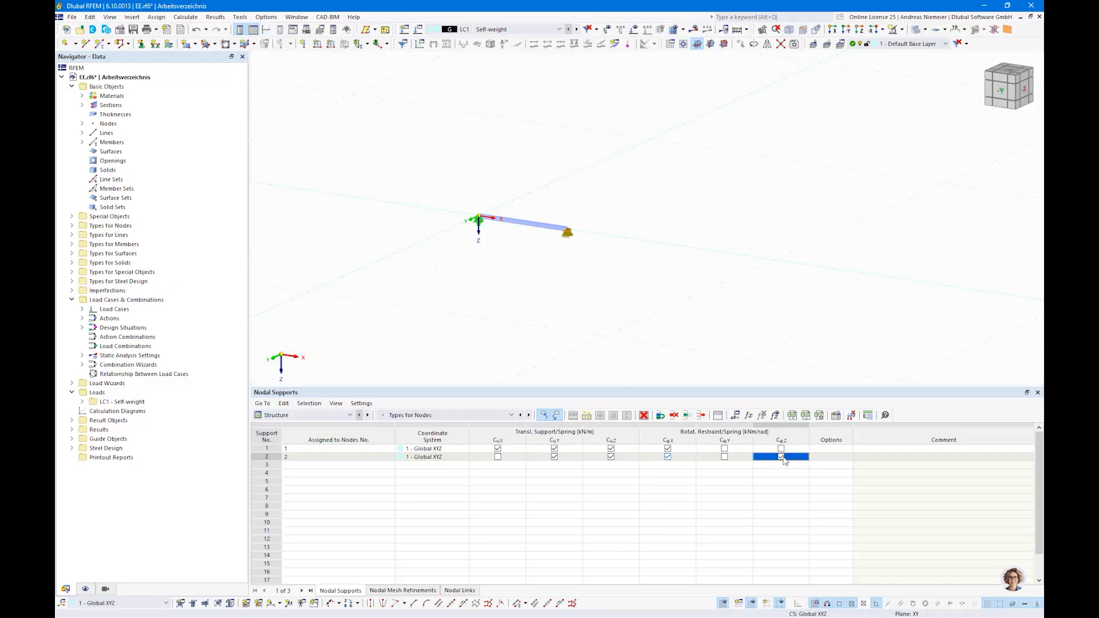
pyautogui.scroll(3, 574, 238)
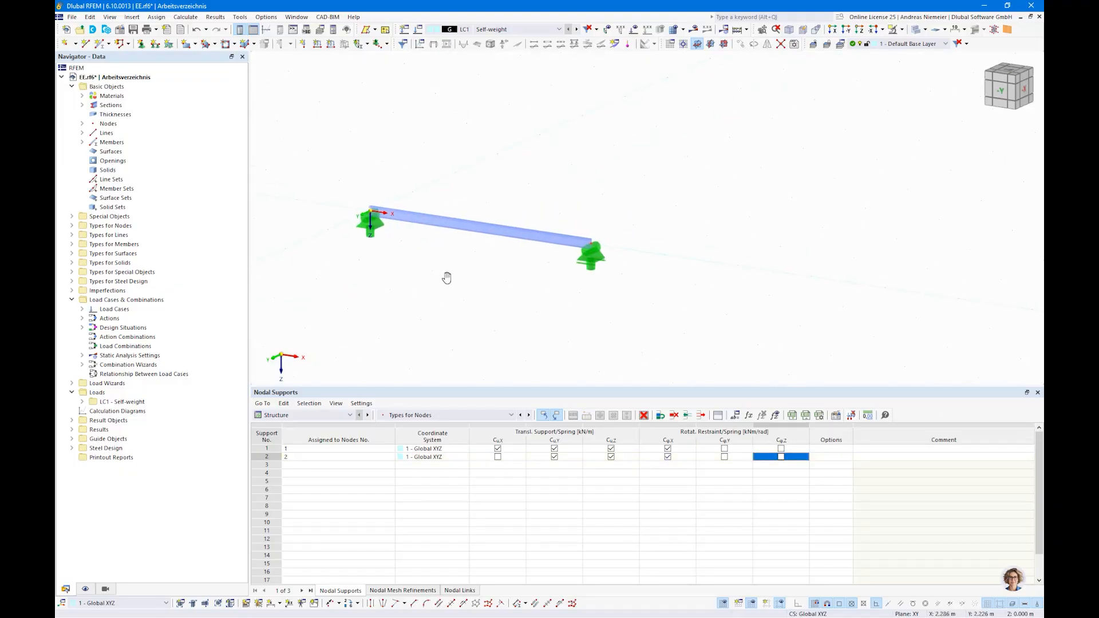
pyautogui.scroll(1, 452, 284)
pyautogui.moveTo(480, 284); pyautogui.dragTo(522, 291, button='middle')
pyautogui.scroll(-1, 478, 287)
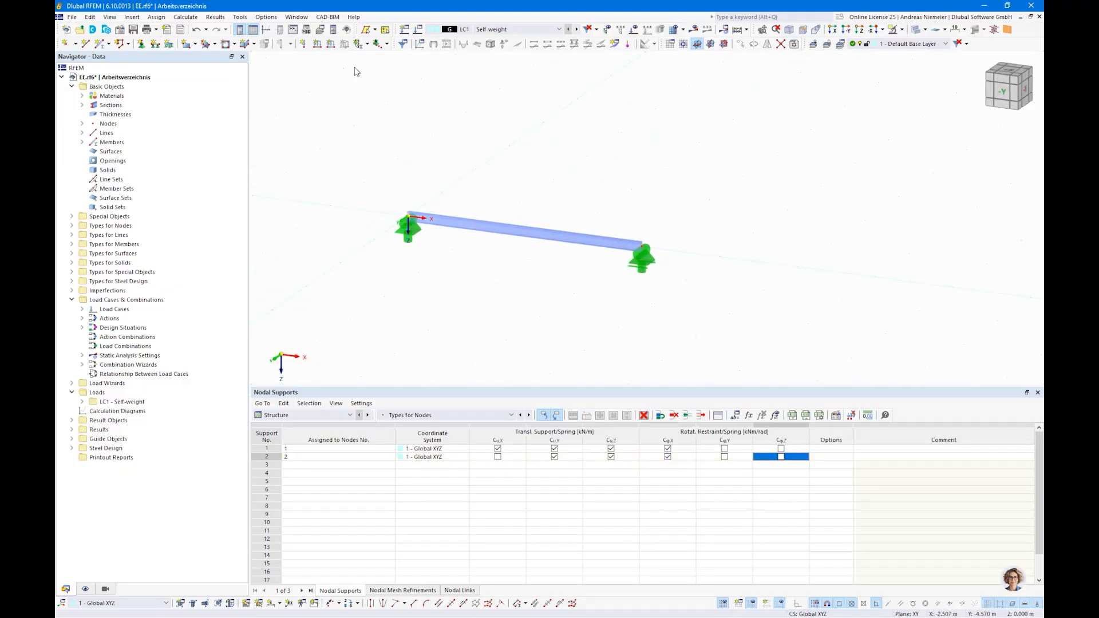
# - Apply a uniform force load of 1 kN/m in global Z direction to the beam member in load case LC1
pyautogui.click(331, 44)
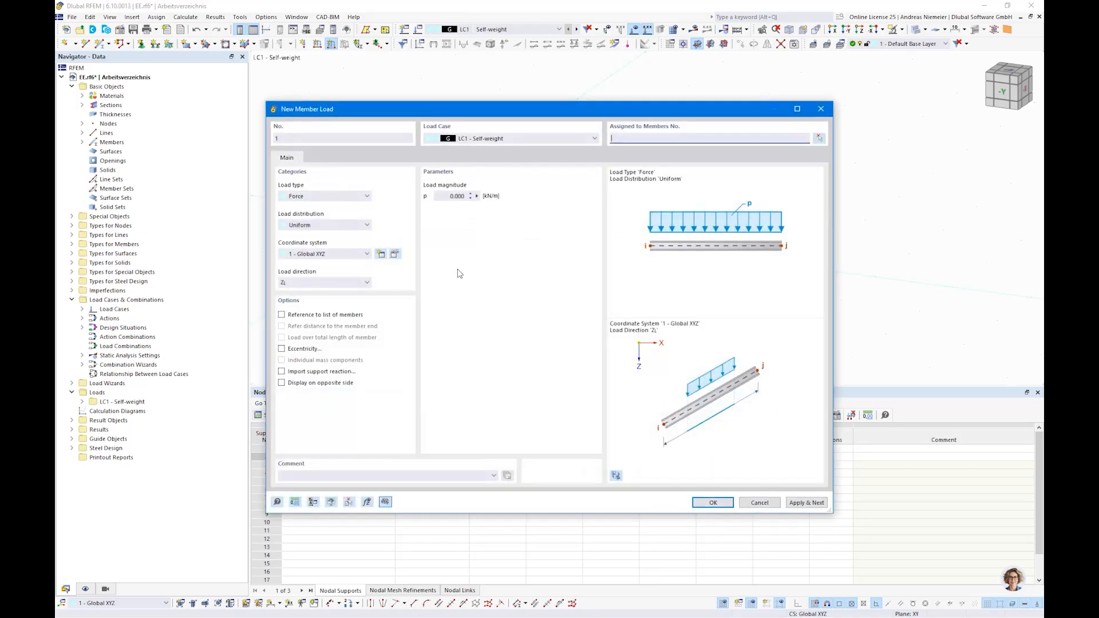
pyautogui.write('1')
pyautogui.click(713, 501)
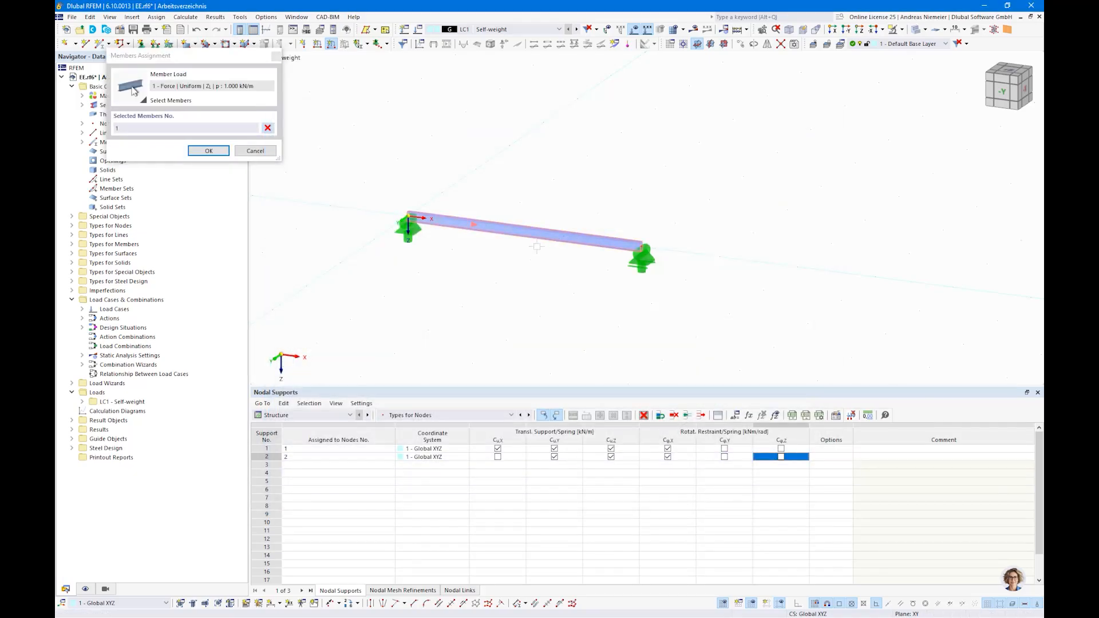
pyautogui.click(208, 151)
pyautogui.rightClick(362, 97)
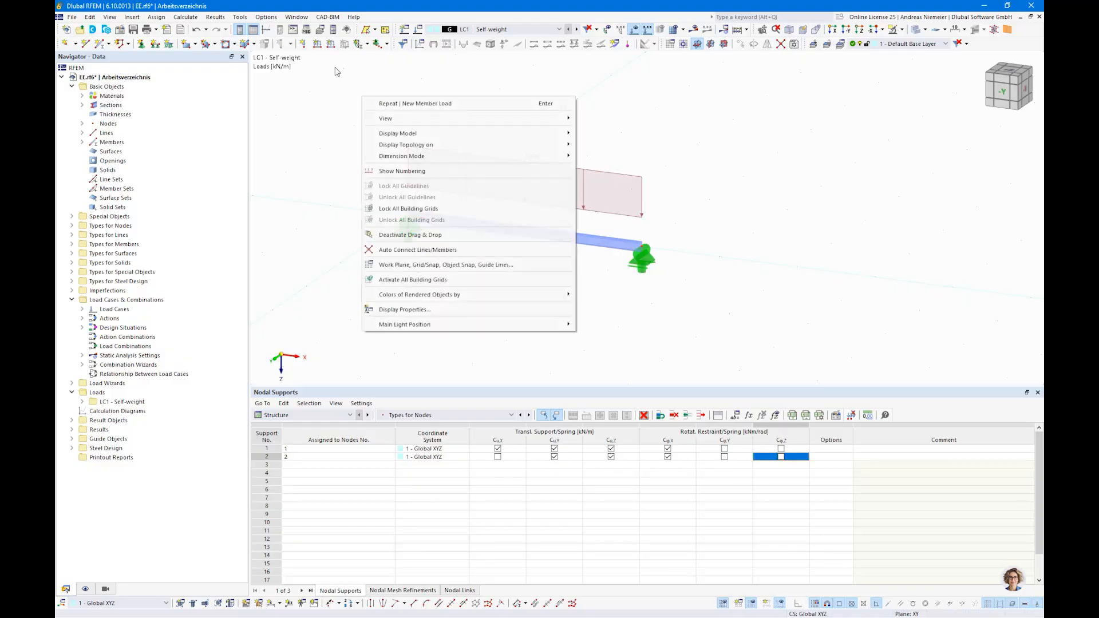
# - Apply a nodal force of -5 kN in X direction at the beam's end node 2 in load case LC1
pyautogui.click(305, 45)
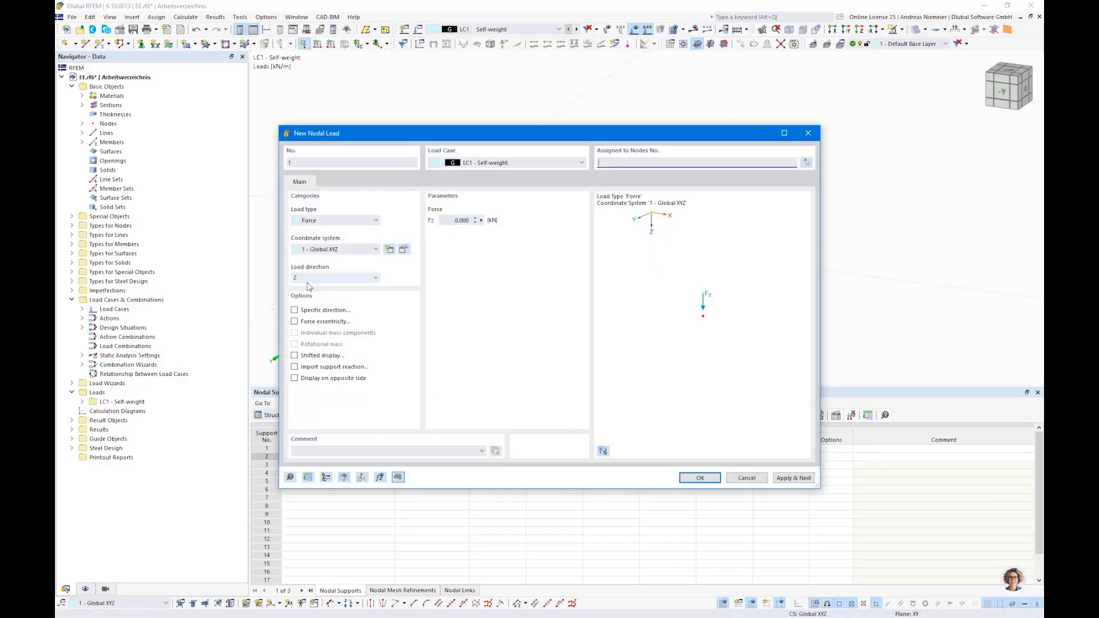
pyautogui.click(308, 282)
pyautogui.click(313, 285)
pyautogui.doubleClick(463, 221)
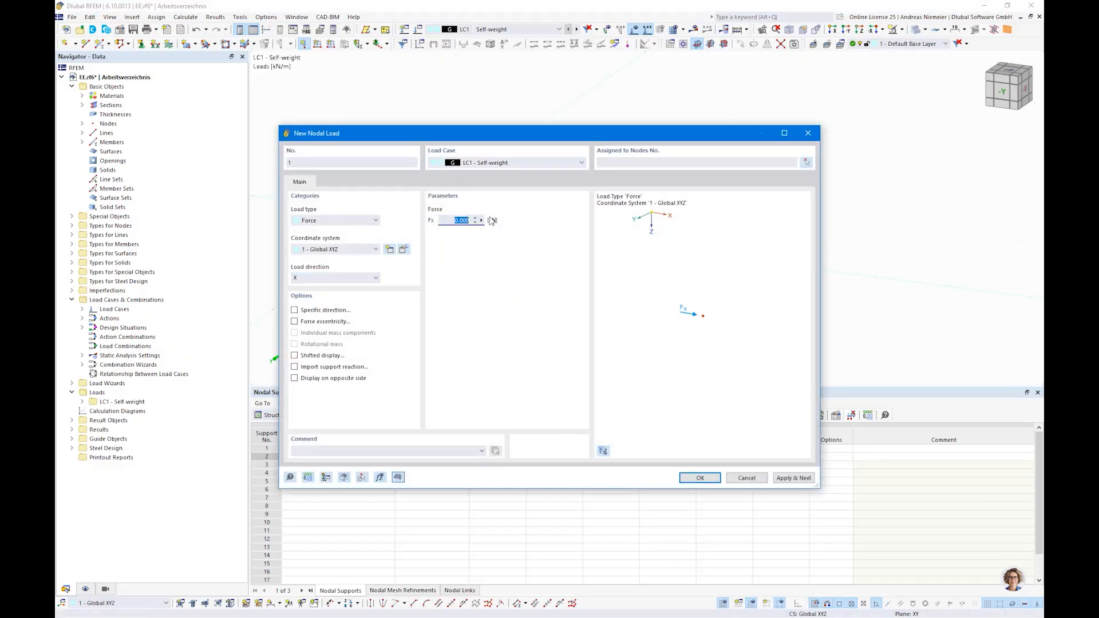
pyautogui.press('BackSpace')
pyautogui.click(699, 478)
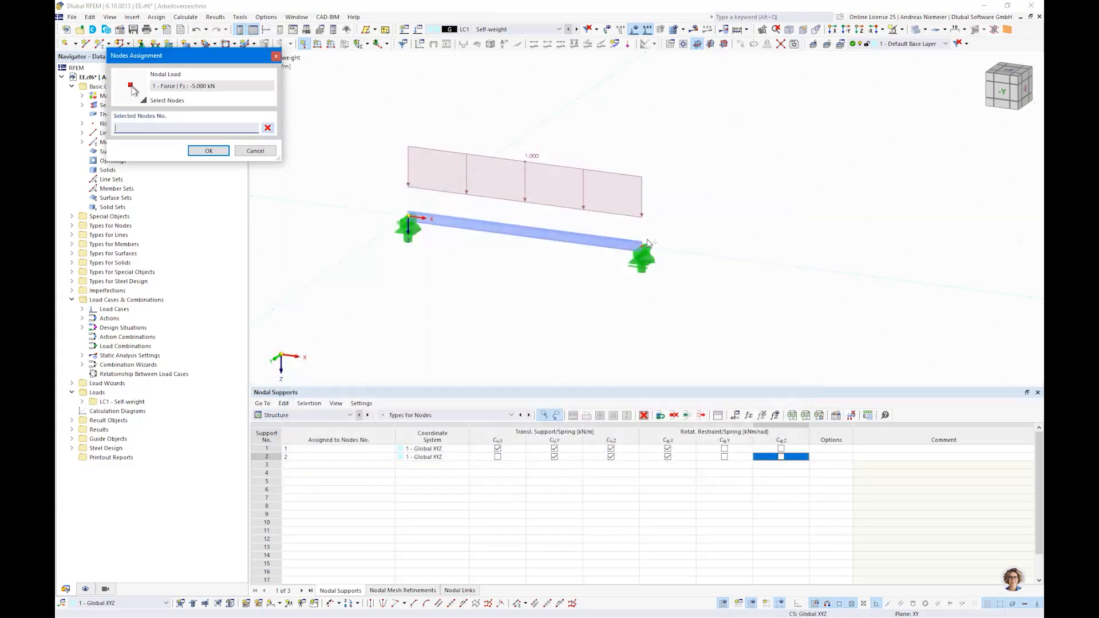
pyautogui.click(220, 151)
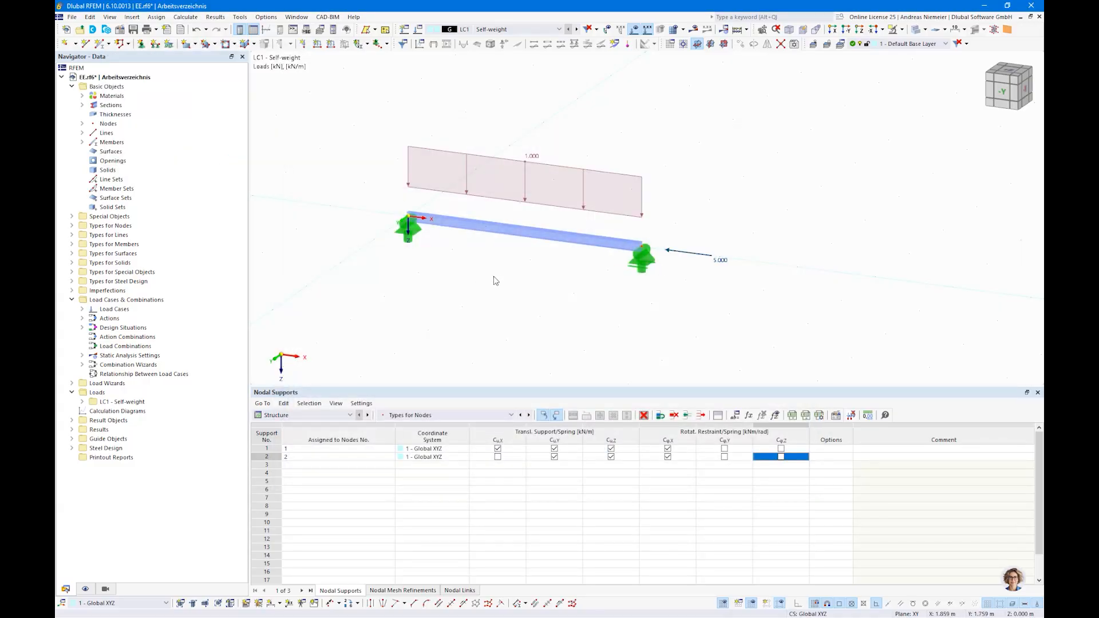
# - Calculate all load combinations together with the steel design
pyautogui.click(747, 33)
pyautogui.click(755, 67)
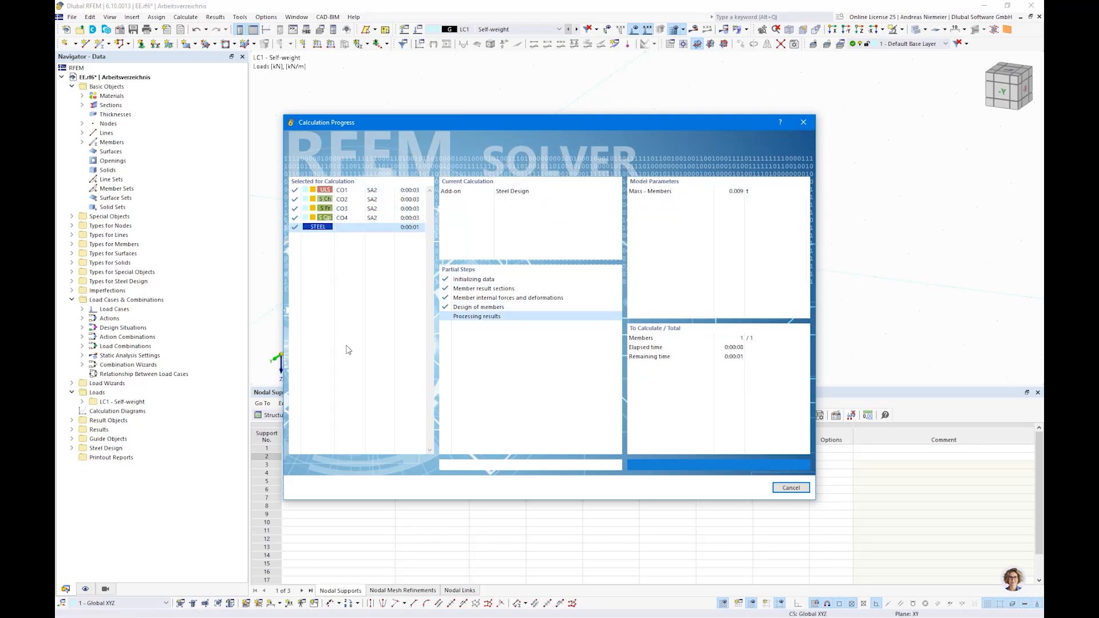
pyautogui.moveTo(402, 303); pyautogui.dragTo(486, 301, button='middle')
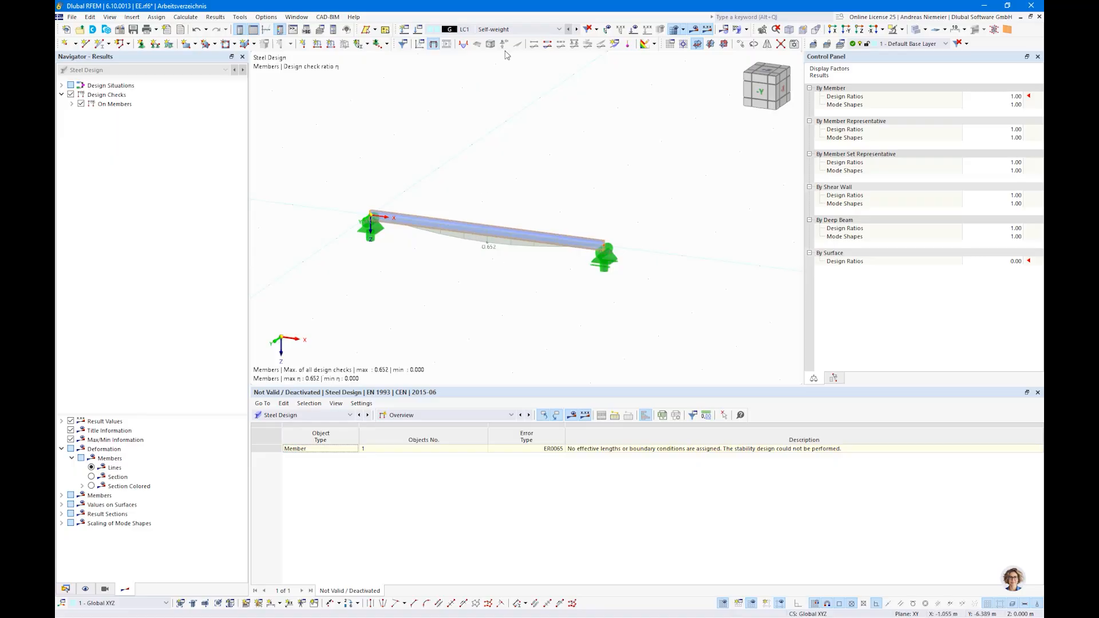
# - Show the static analysis results for load combination CO1
pyautogui.click(496, 29)
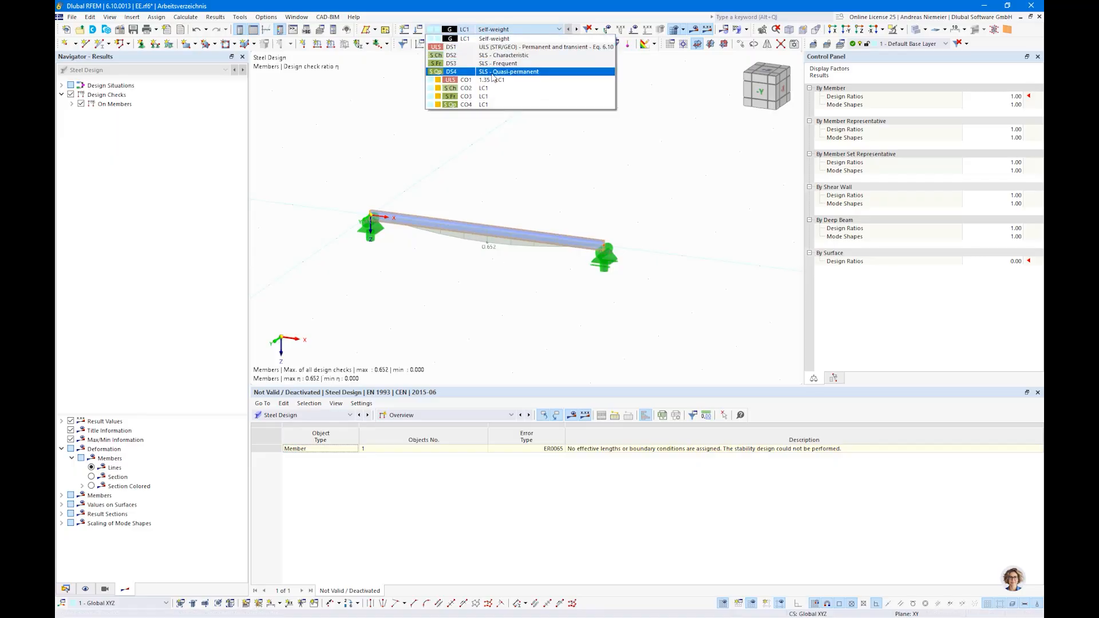
pyautogui.click(492, 80)
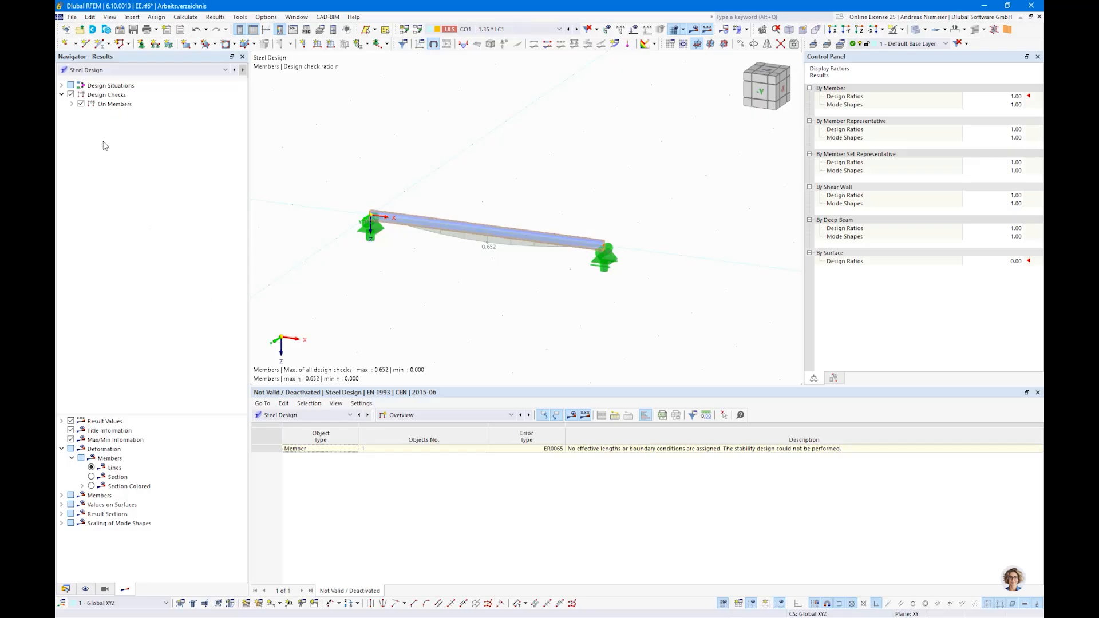
pyautogui.click(144, 70)
pyautogui.click(115, 80)
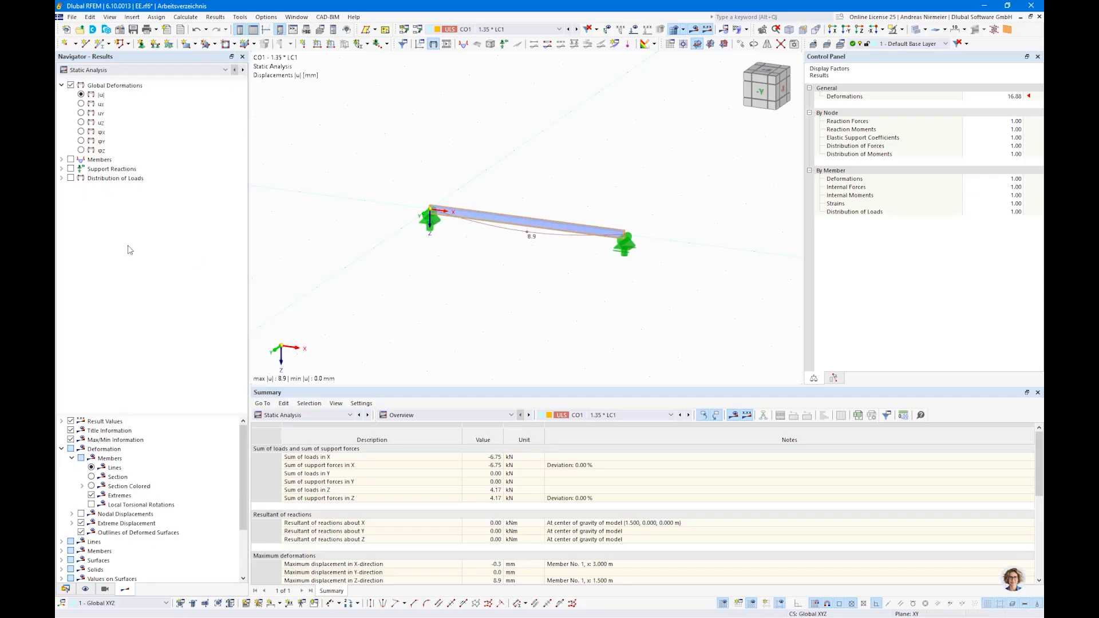
# - Display the member's axial force N together with the applied loads
pyautogui.click(62, 161)
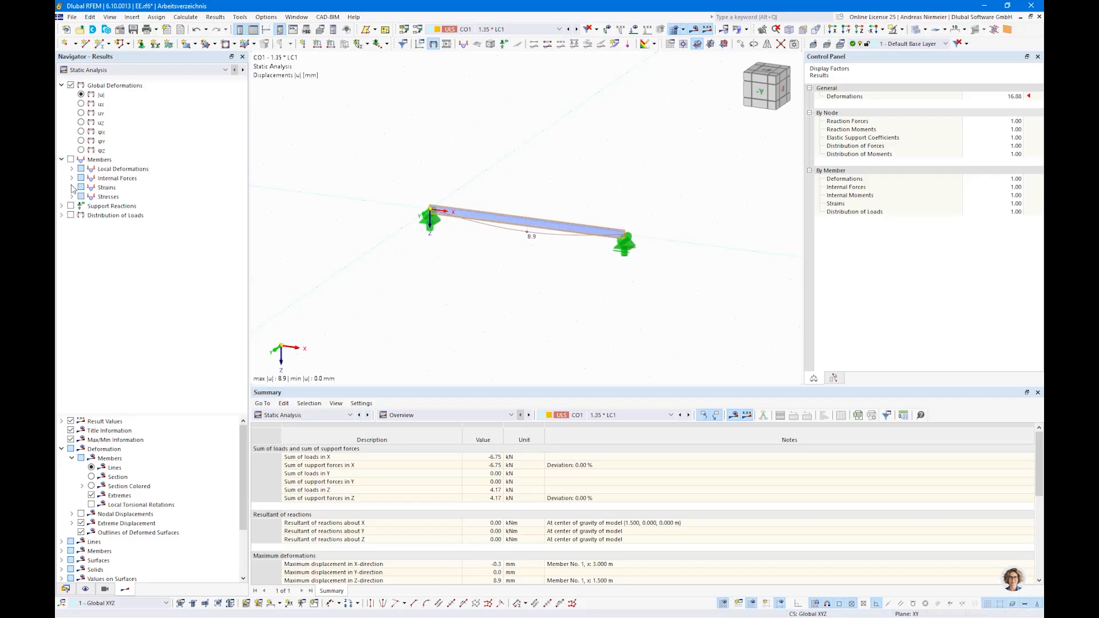
pyautogui.click(71, 187)
pyautogui.click(71, 177)
pyautogui.click(91, 187)
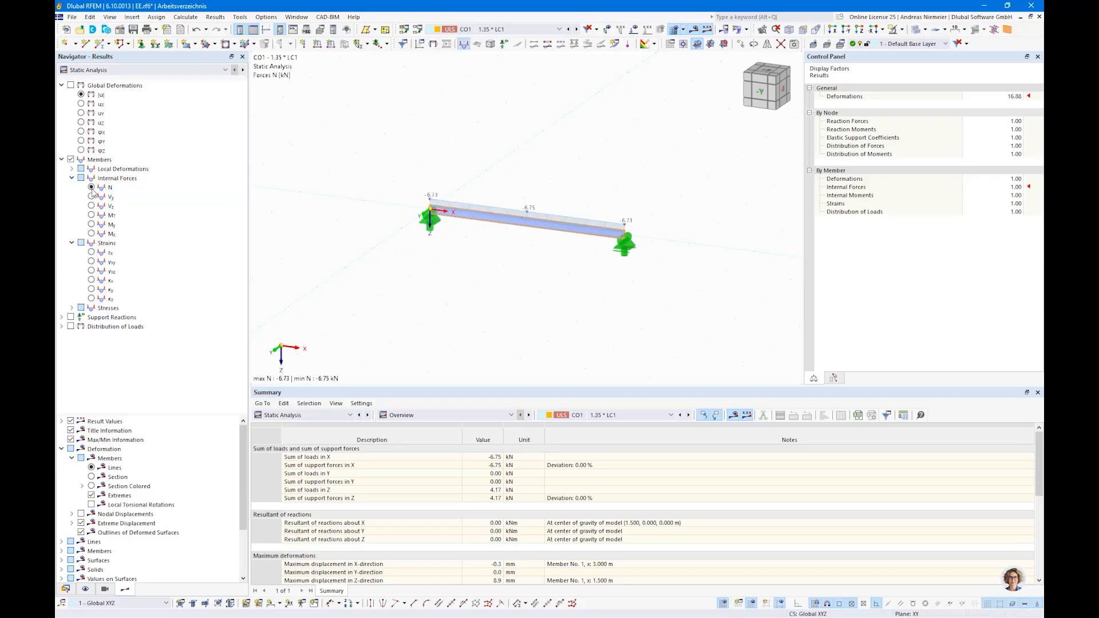
pyautogui.click(634, 30)
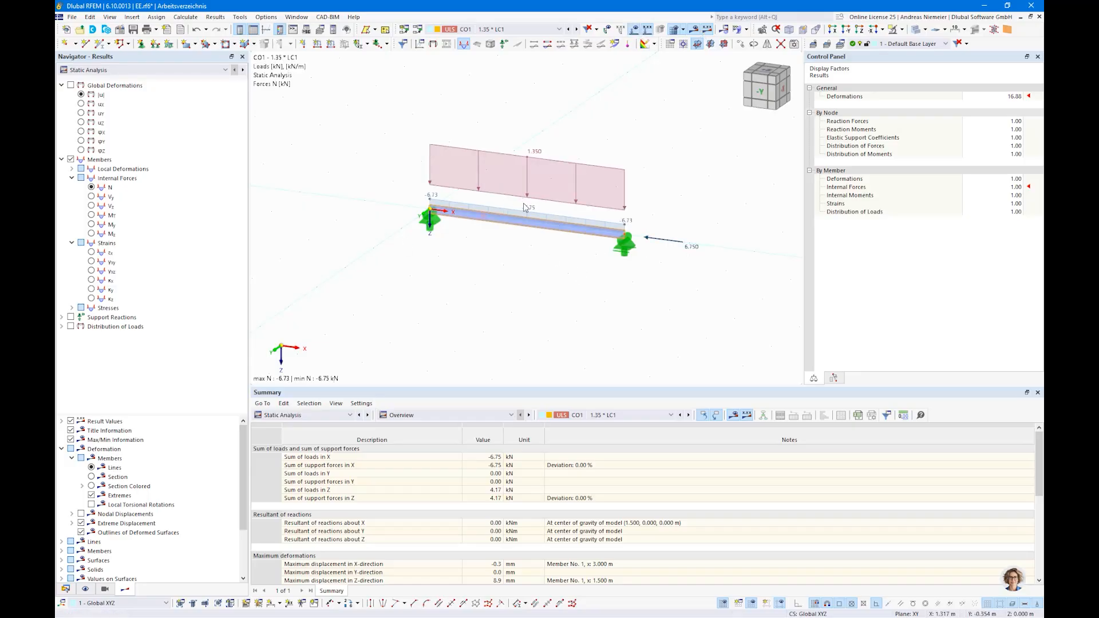
# - Examine the beam's shear forces Vy and Vz, torsional moment MT, and bending moments My and Mz
pyautogui.click(91, 197)
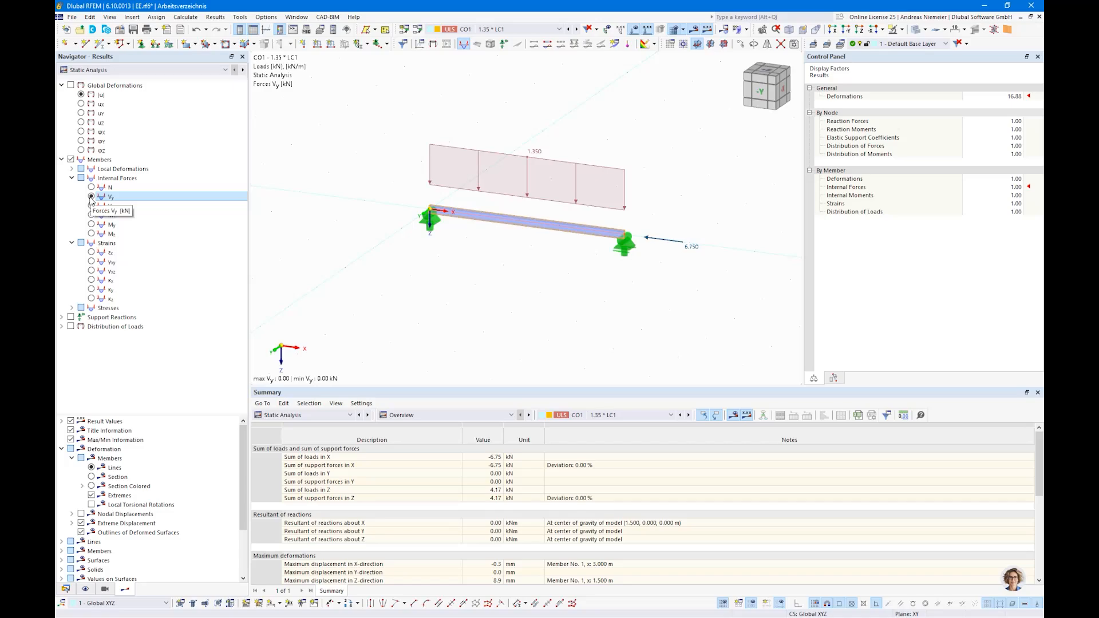
pyautogui.click(91, 205)
pyautogui.click(91, 215)
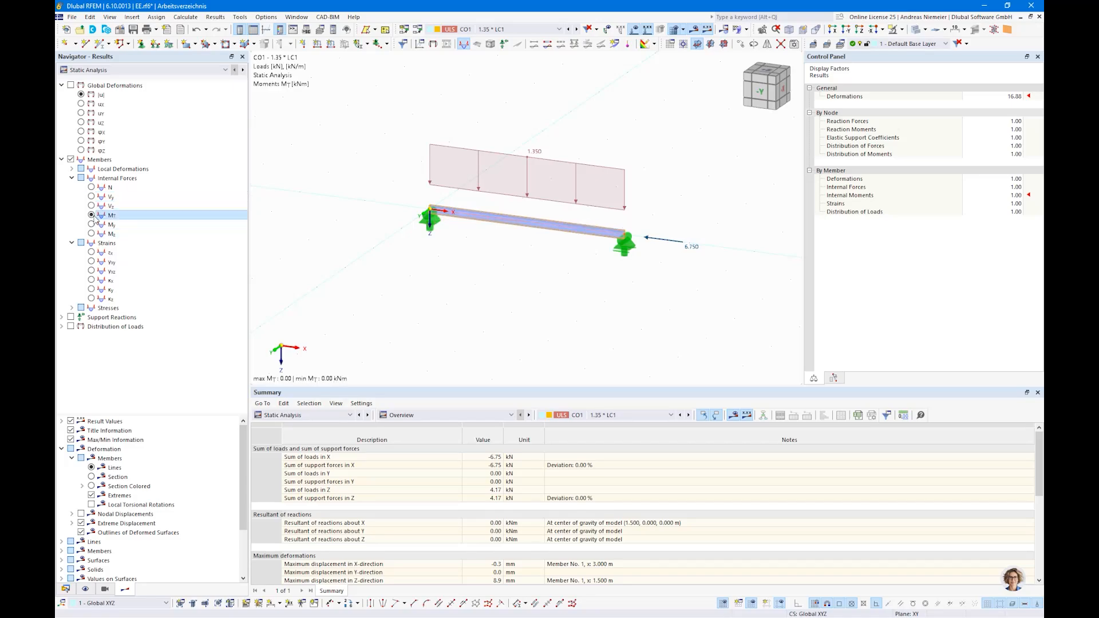
pyautogui.click(91, 205)
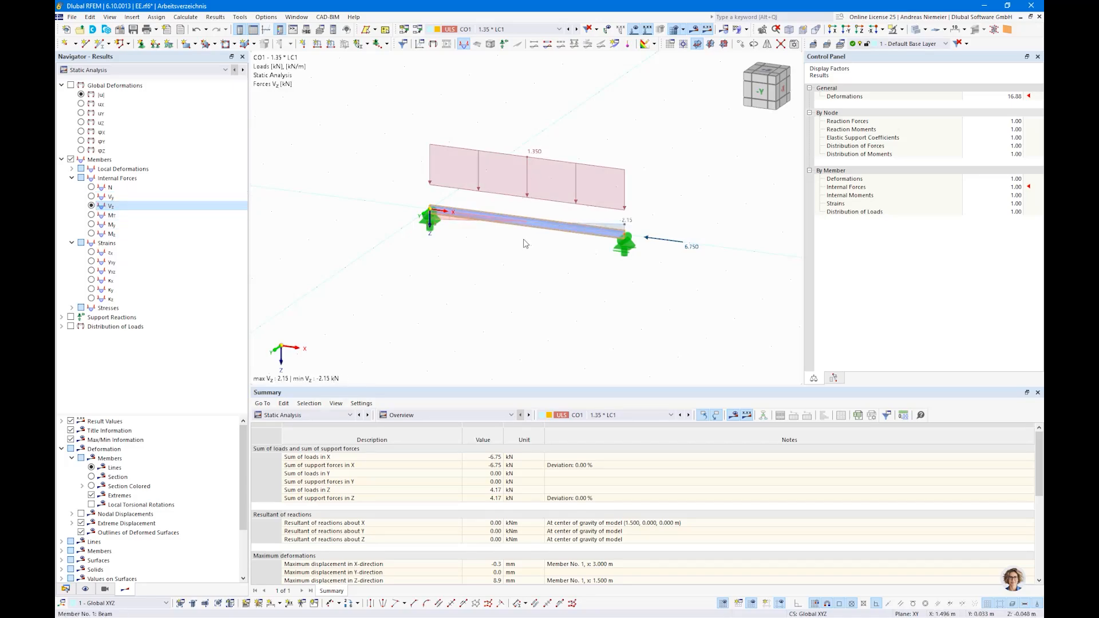
pyautogui.click(91, 215)
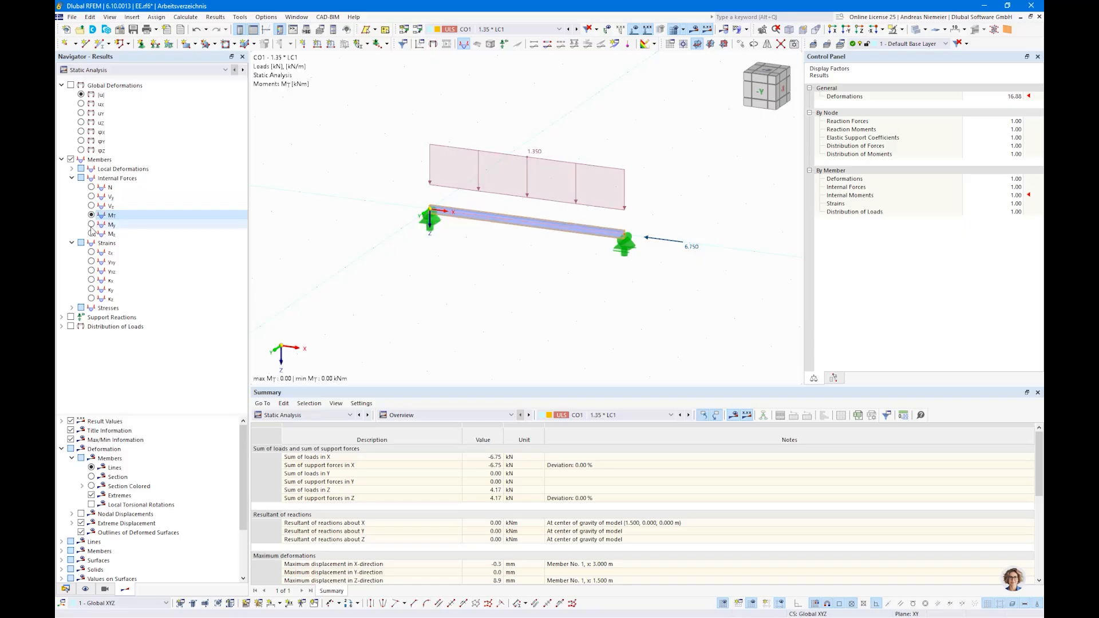
pyautogui.click(91, 224)
pyautogui.click(91, 233)
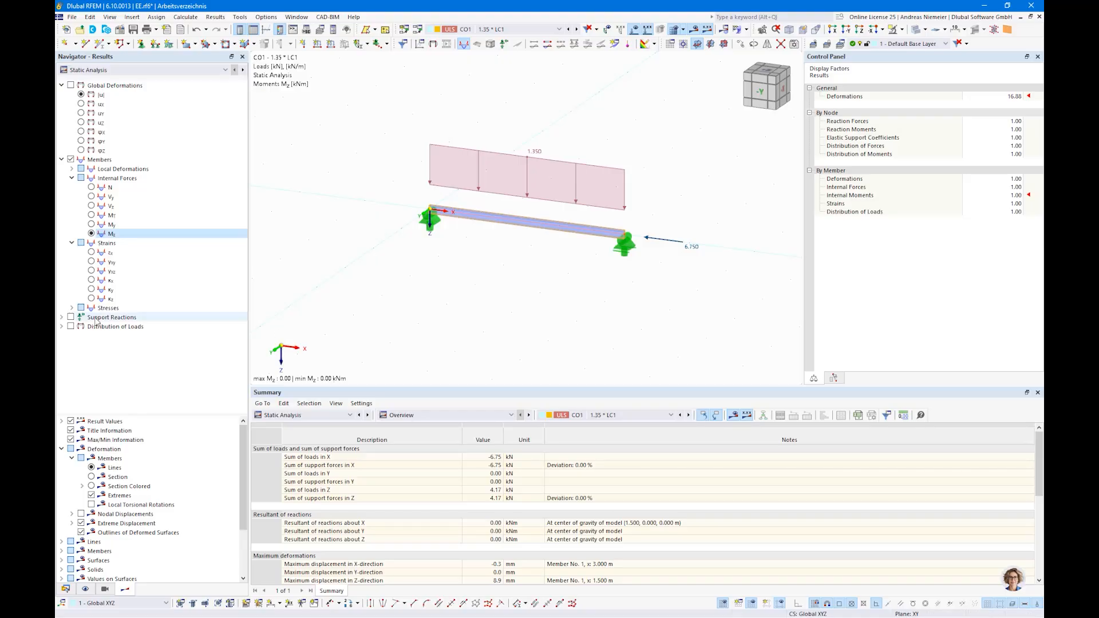
# - Display the beam's elastic von Mises equivalent stress with its color scale and hide the results table
pyautogui.click(72, 308)
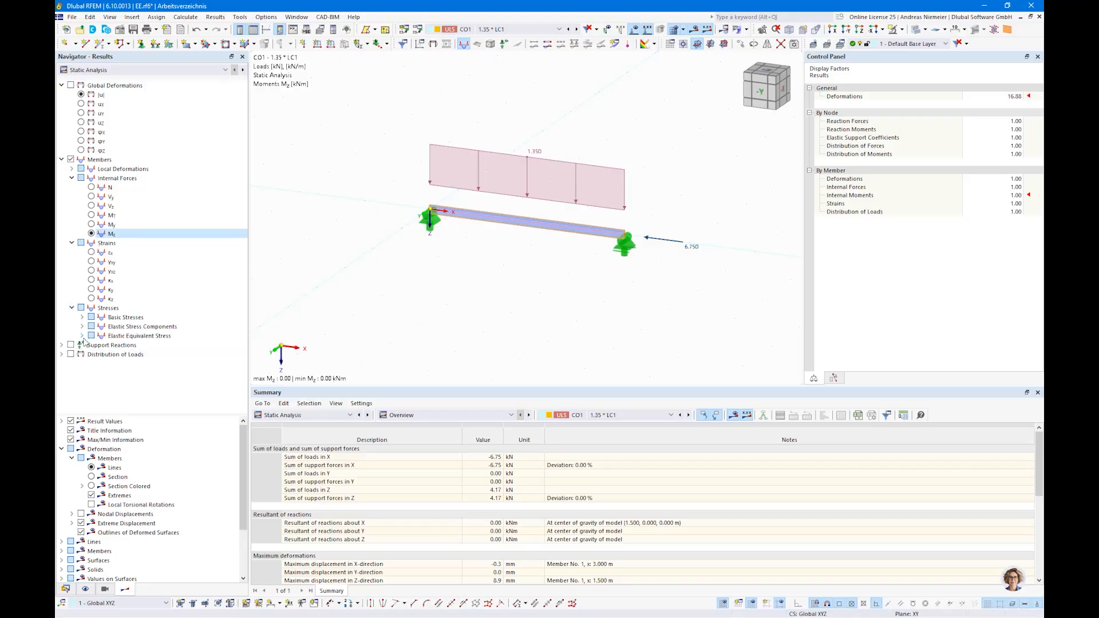
pyautogui.click(82, 335)
pyautogui.click(101, 345)
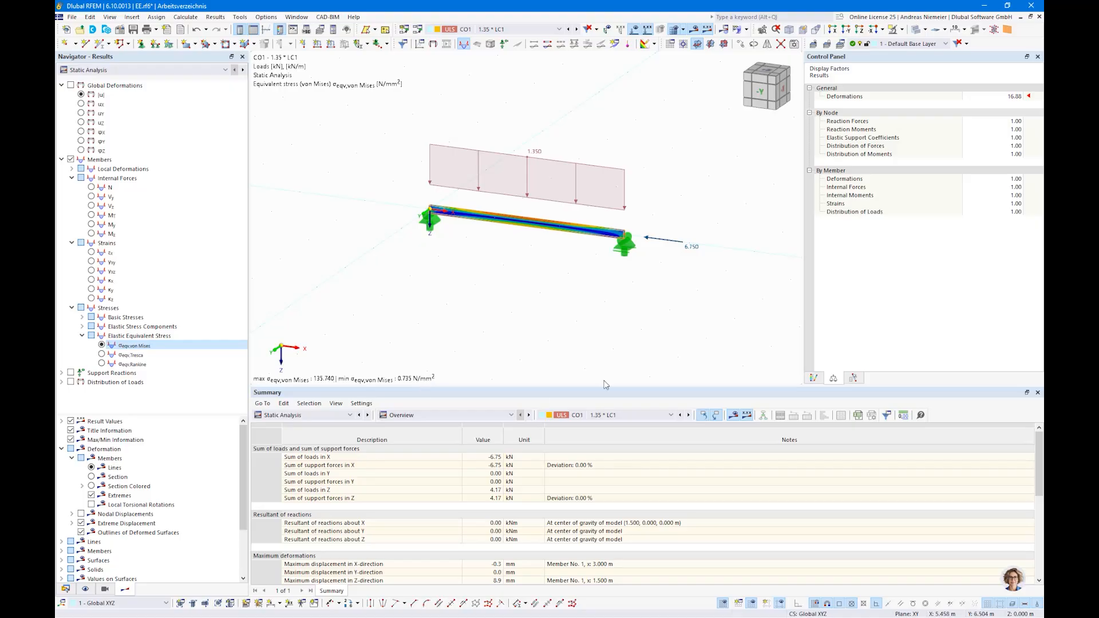
pyautogui.scroll(5, 661, 295)
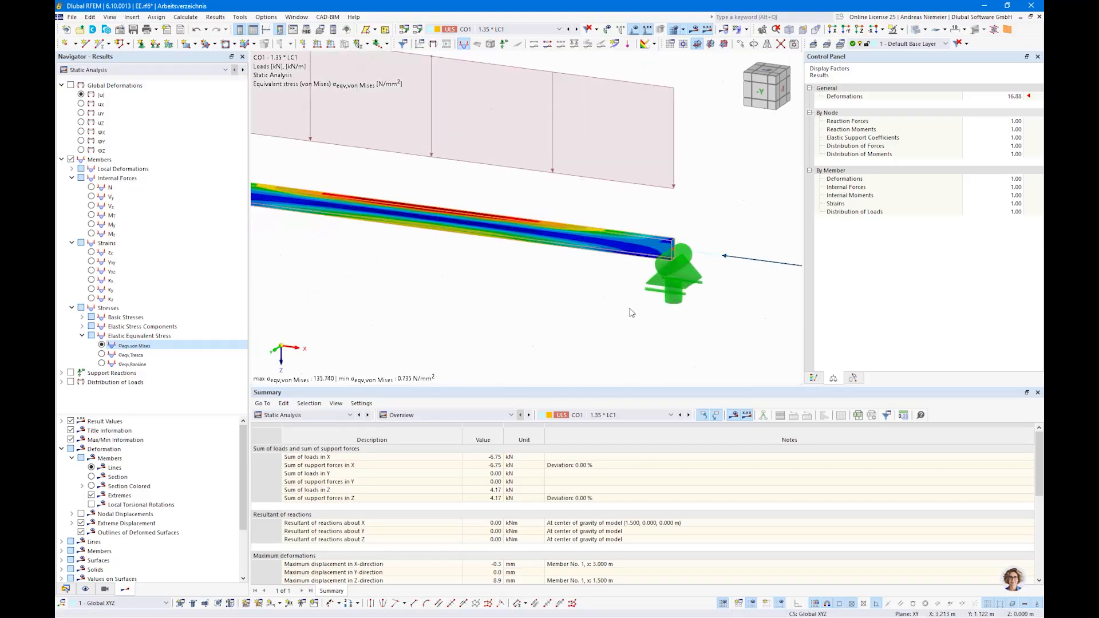
pyautogui.scroll(-2, 664, 305)
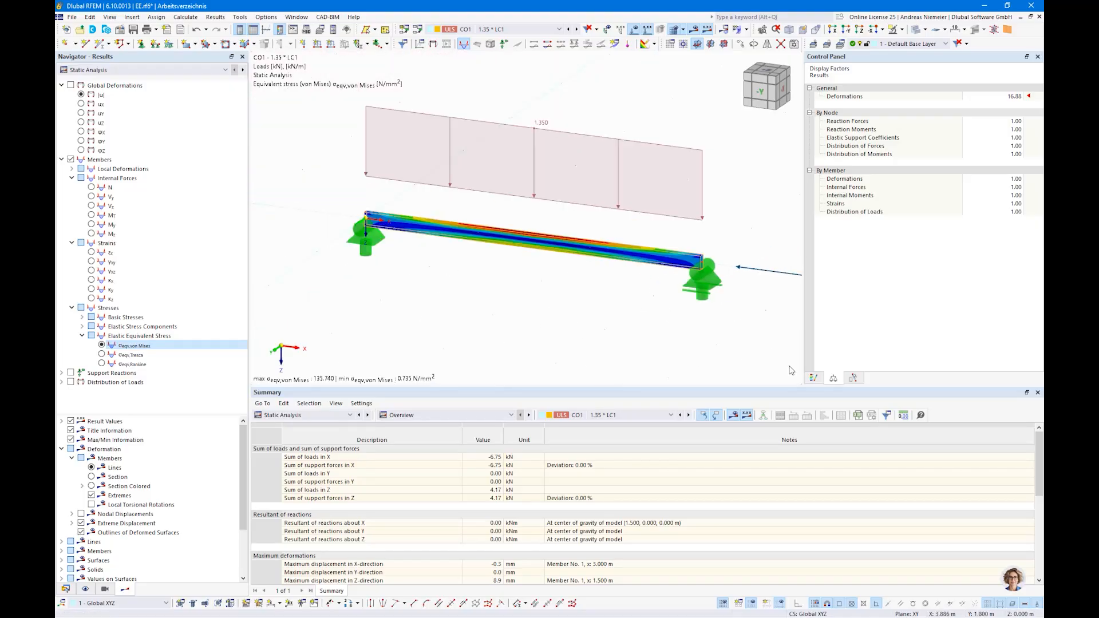
pyautogui.click(1037, 393)
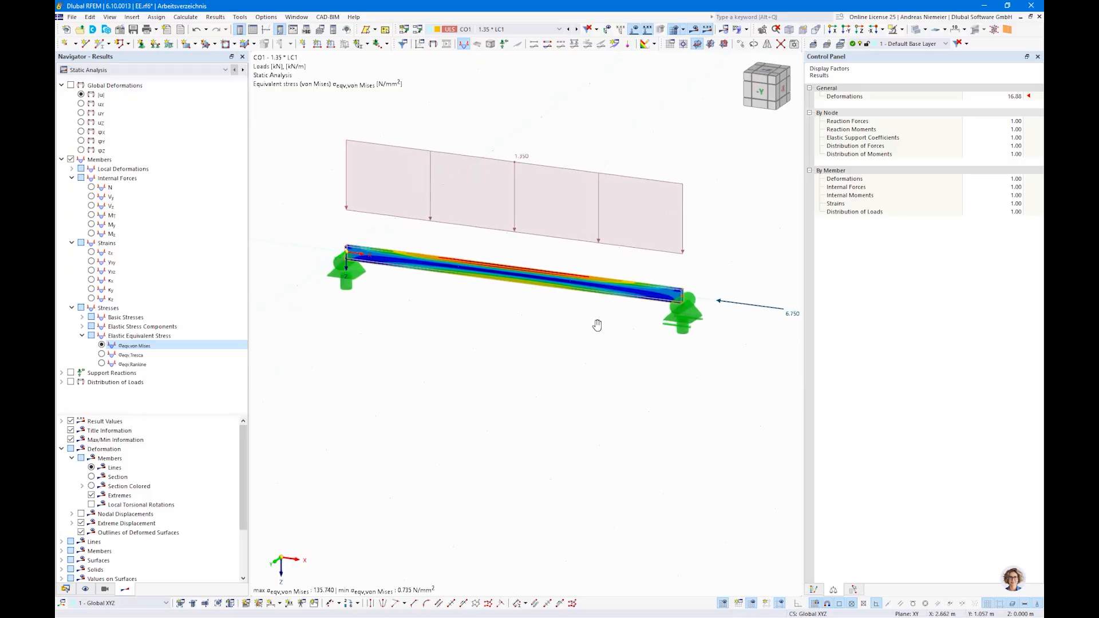
pyautogui.click(814, 590)
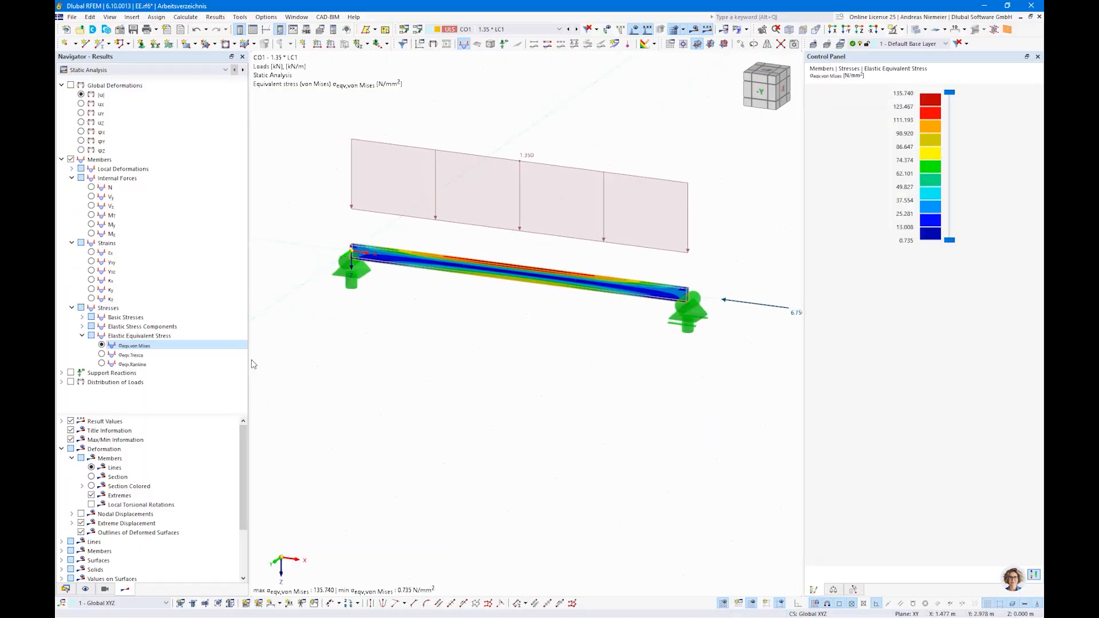
# - Display the basic normal stress σx and examine its distribution over the beam's section at midspan
pyautogui.click(82, 317)
pyautogui.click(101, 326)
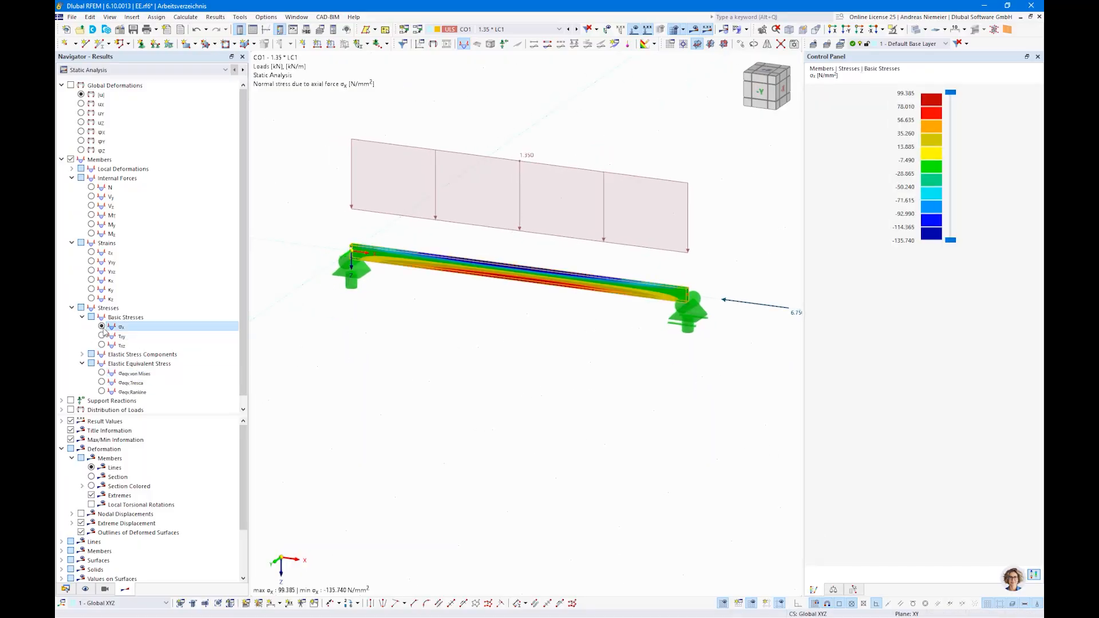
pyautogui.scroll(5, 528, 330)
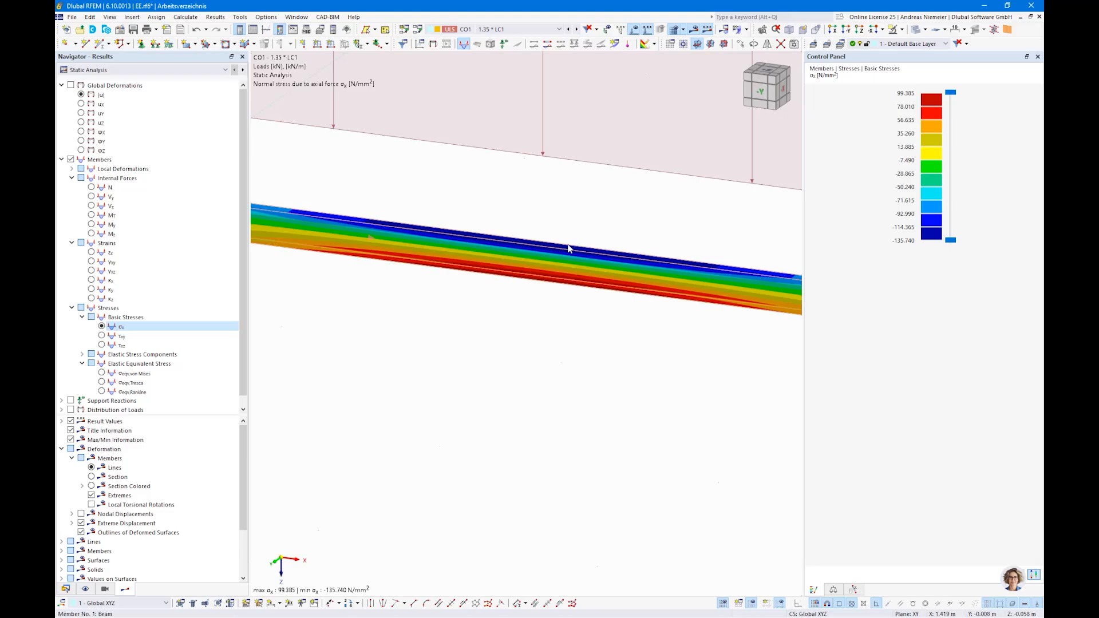
pyautogui.scroll(-1, 424, 239)
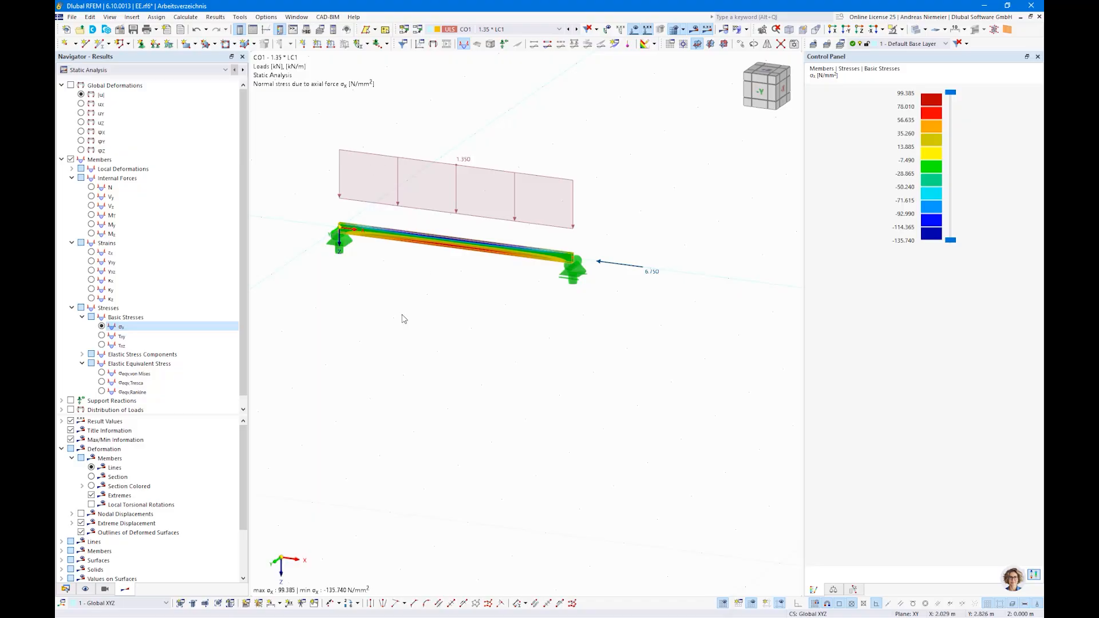
pyautogui.scroll(5, 449, 246)
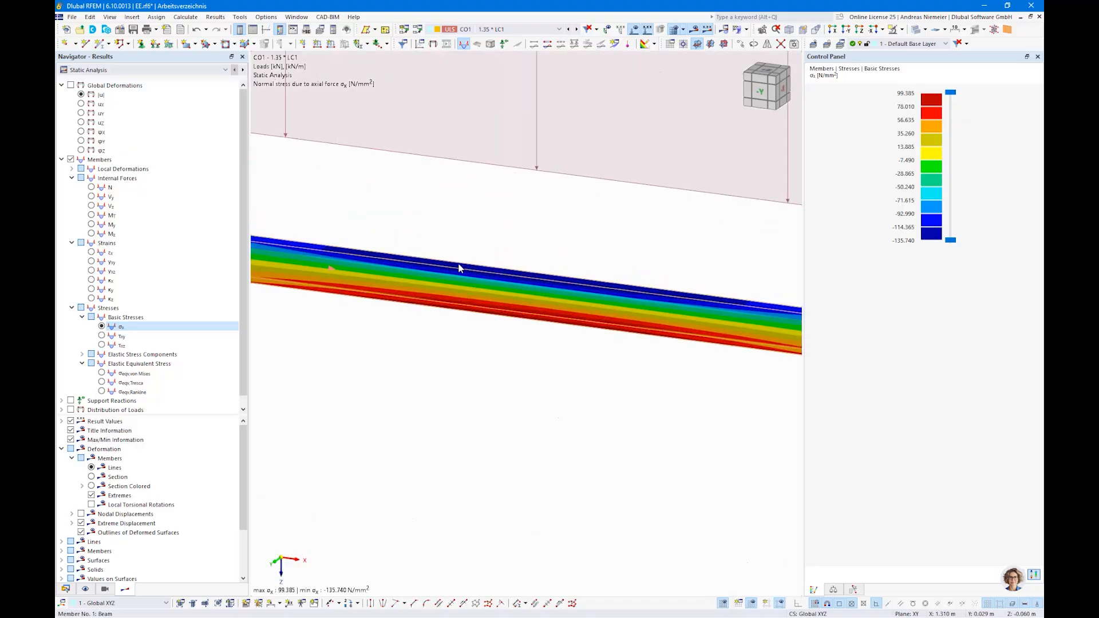
pyautogui.scroll(-4, 460, 268)
# - Bring back the results table and switch it to the Steel Design results
pyautogui.click(253, 30)
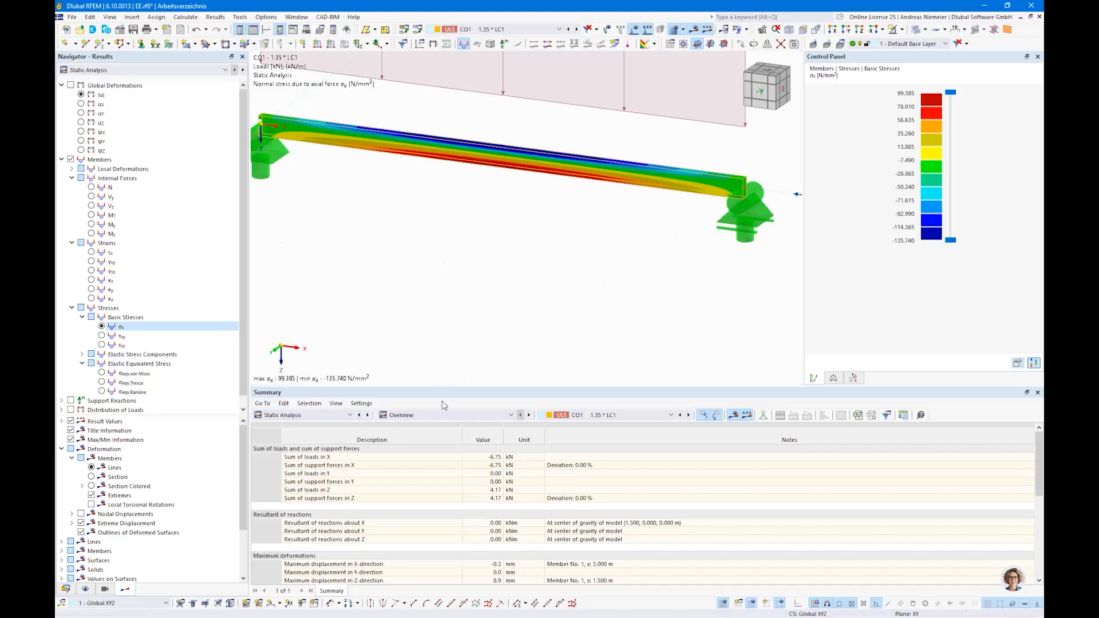
pyautogui.click(312, 415)
pyautogui.click(275, 490)
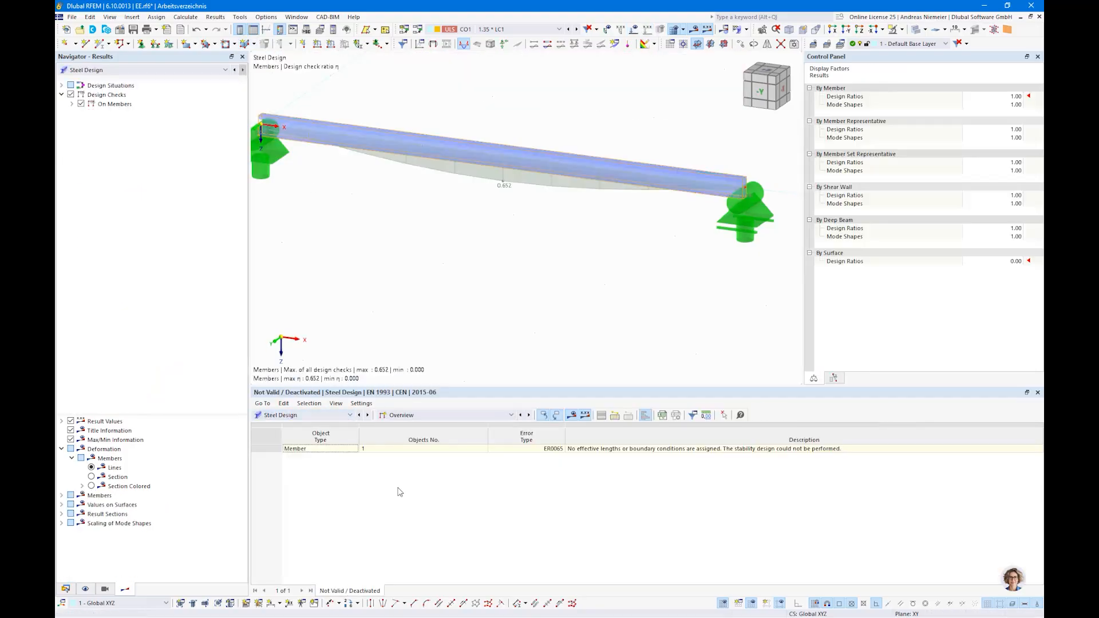
# - Open the details of the combined compression and bending check for DS1 from the member design ratios, widening the check values area
pyautogui.click(447, 415)
pyautogui.click(464, 441)
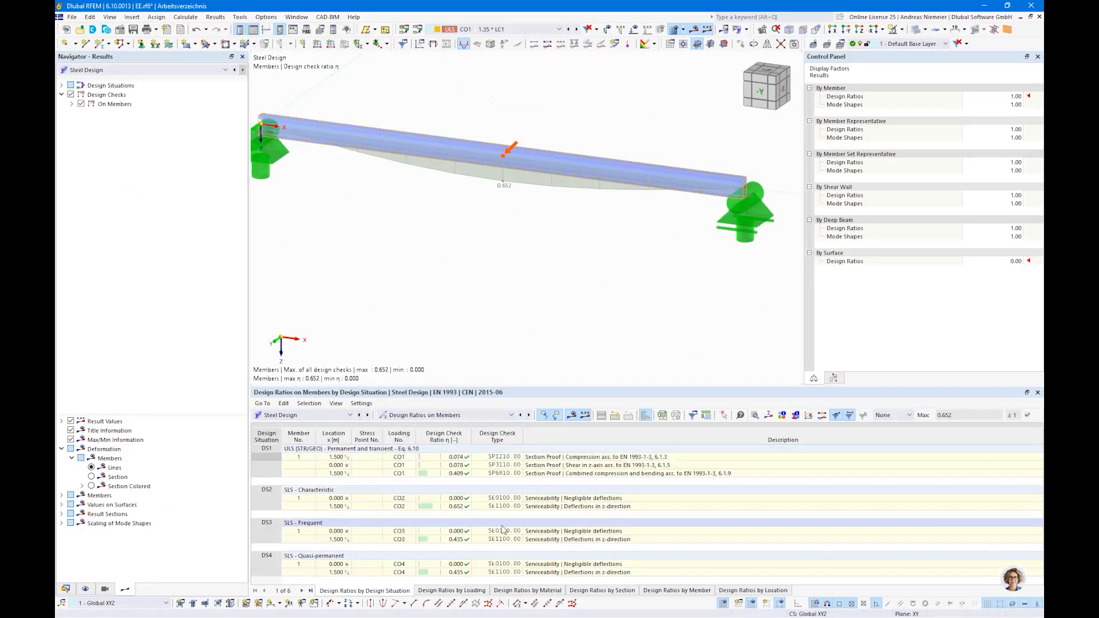
pyautogui.click(567, 475)
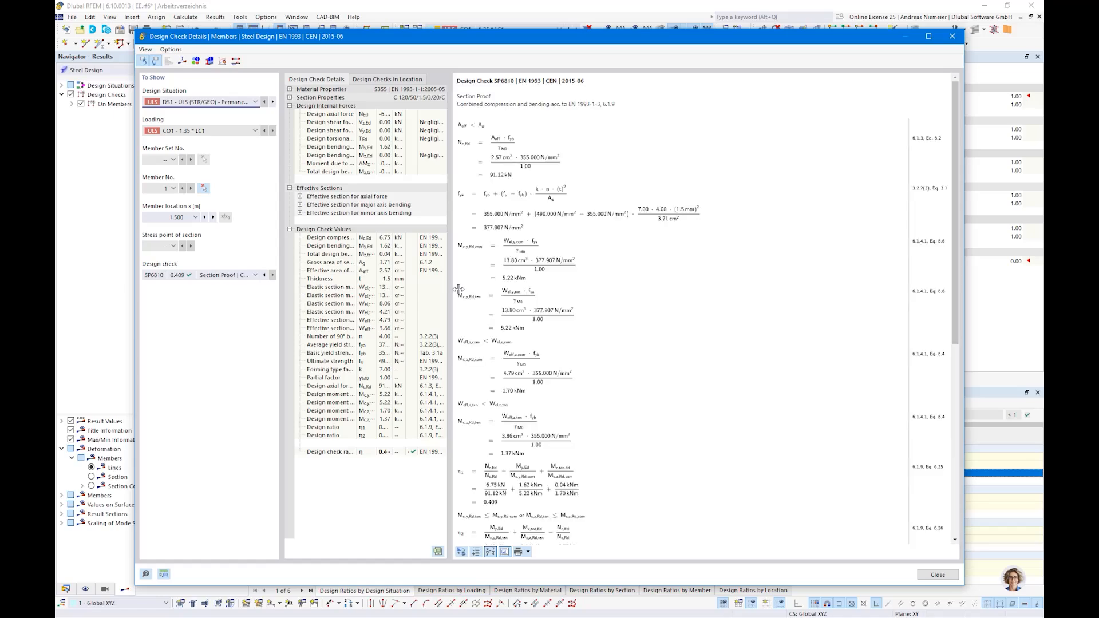
pyautogui.moveTo(455, 289); pyautogui.dragTo(684, 294)
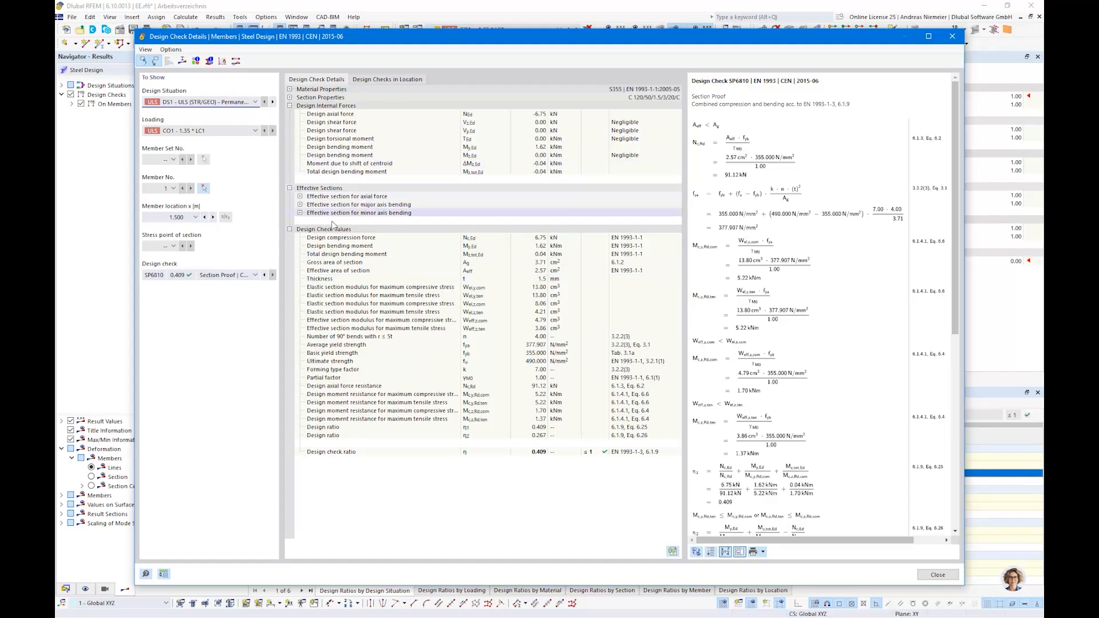
# - Examine the section result diagrams for the effective sections due to N, My and Mz, and close the check details
pyautogui.click(182, 62)
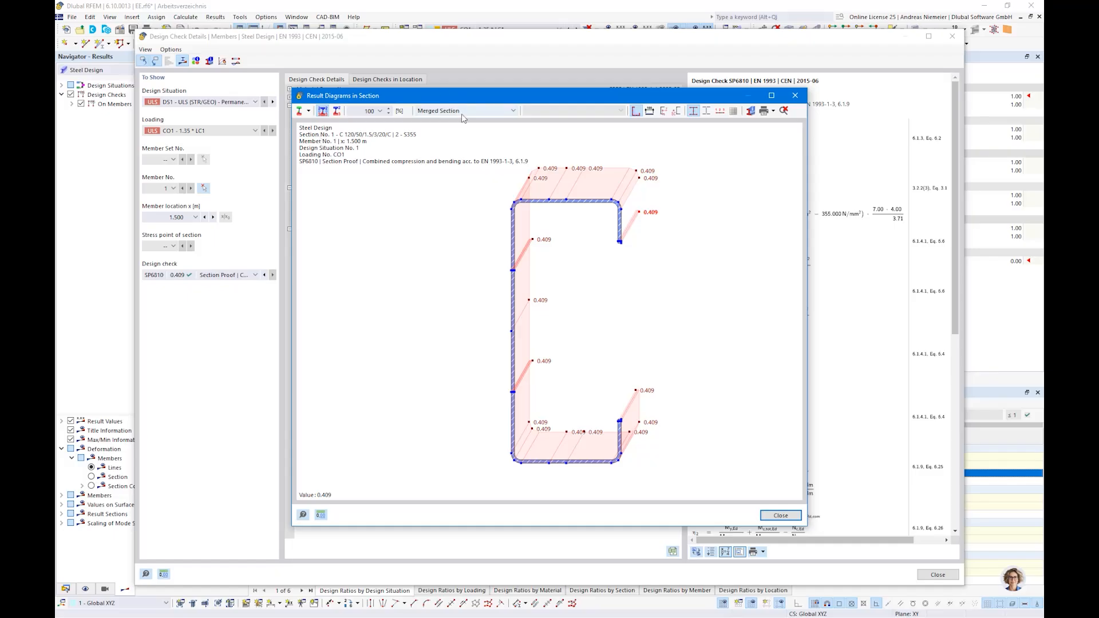
pyautogui.click(462, 114)
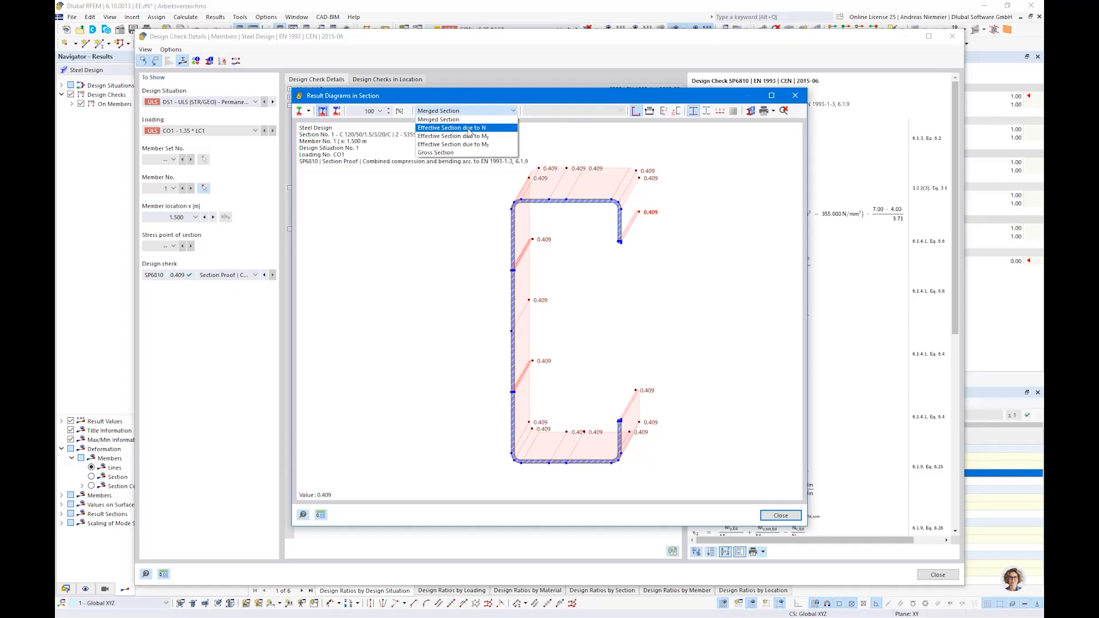
pyautogui.click(469, 128)
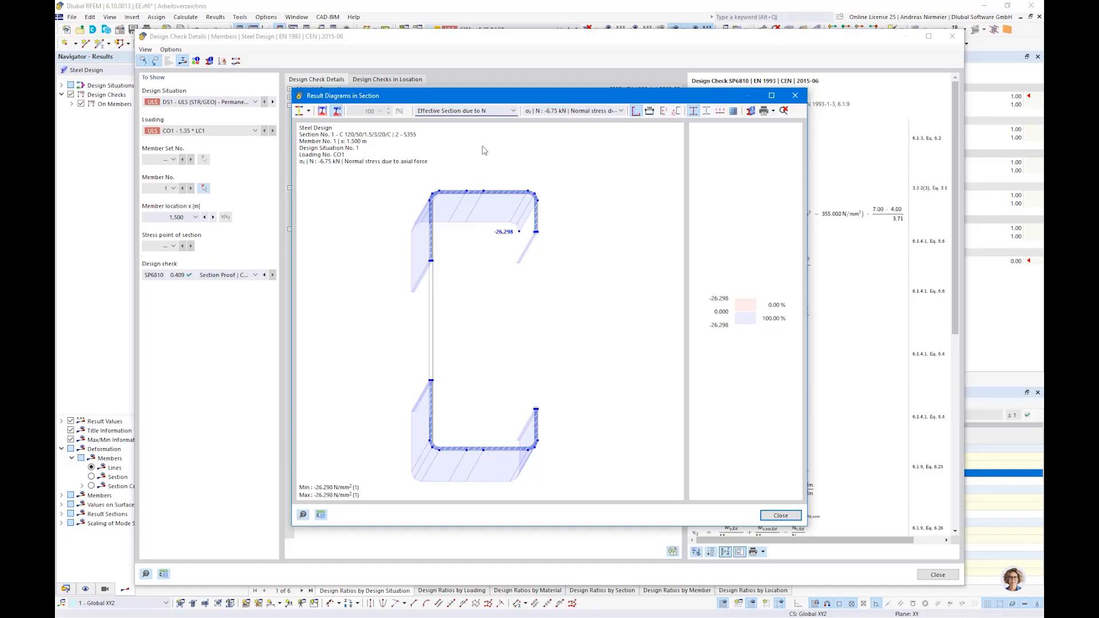
pyautogui.click(486, 117)
pyautogui.click(483, 137)
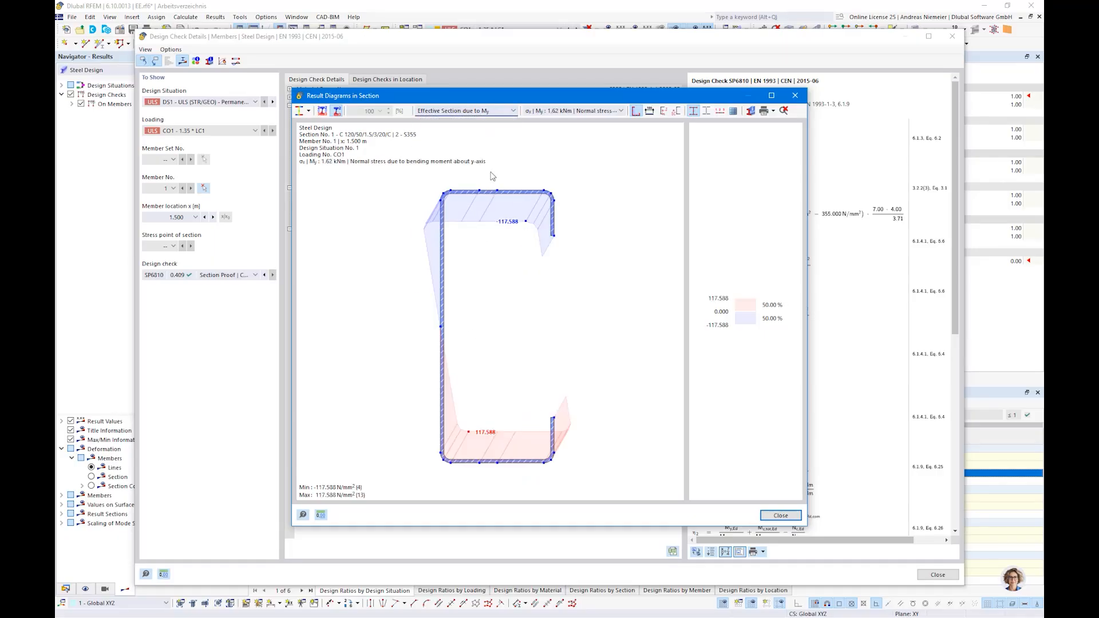
pyautogui.click(488, 118)
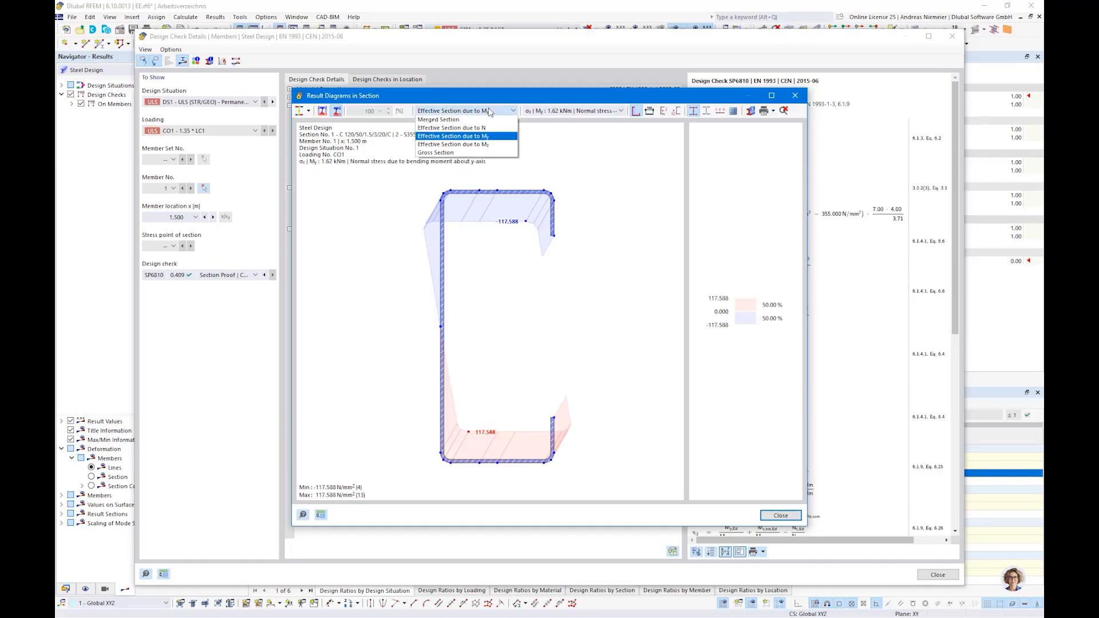
pyautogui.click(492, 151)
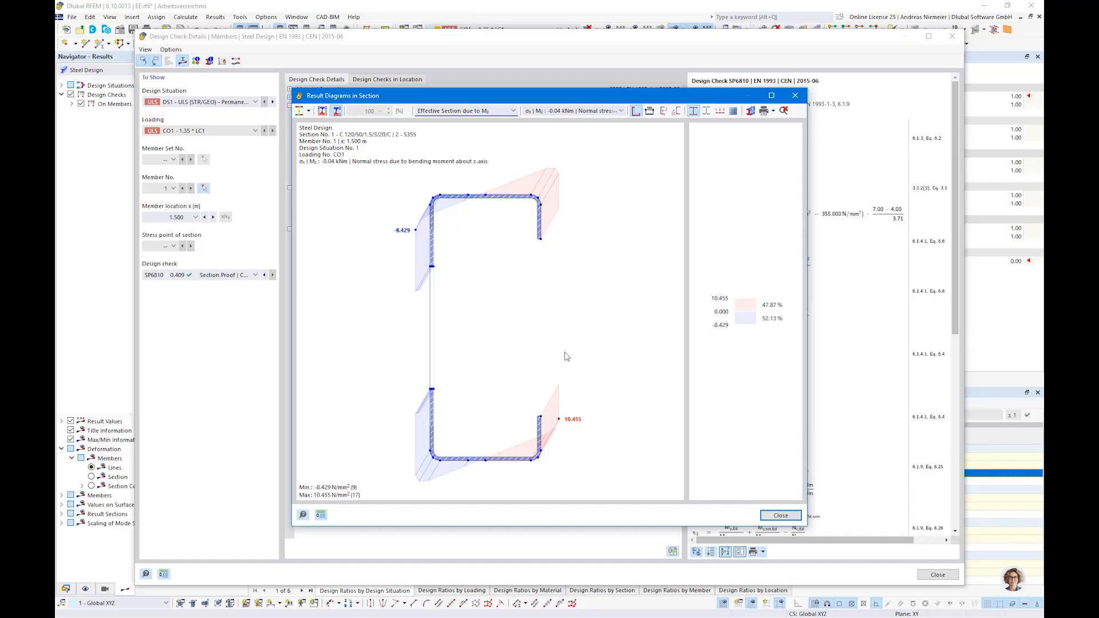
pyautogui.click(778, 515)
pyautogui.click(938, 574)
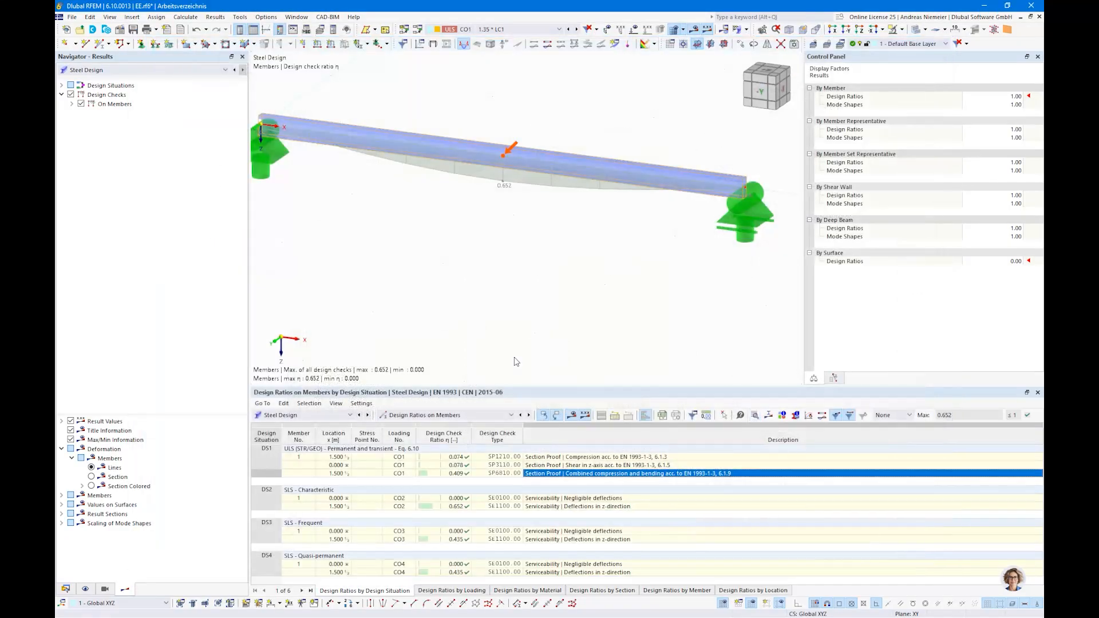
# - Switch the results to Static Analysis and examine the member's internal moments My and Mz for CO1
pyautogui.click(66, 590)
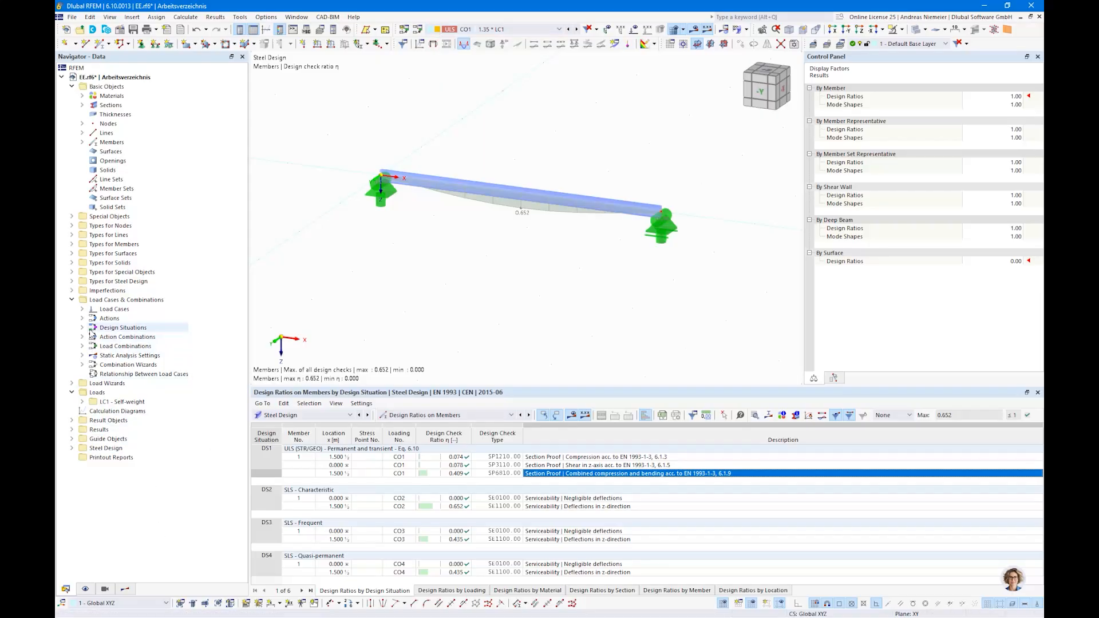
pyautogui.click(125, 589)
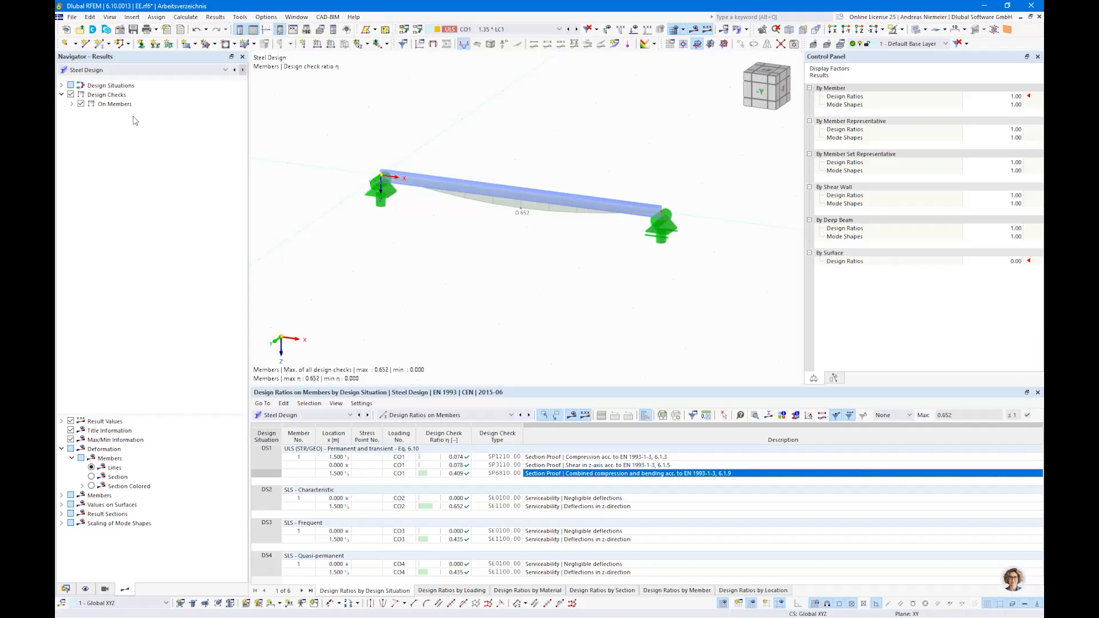
pyautogui.click(144, 71)
pyautogui.click(115, 81)
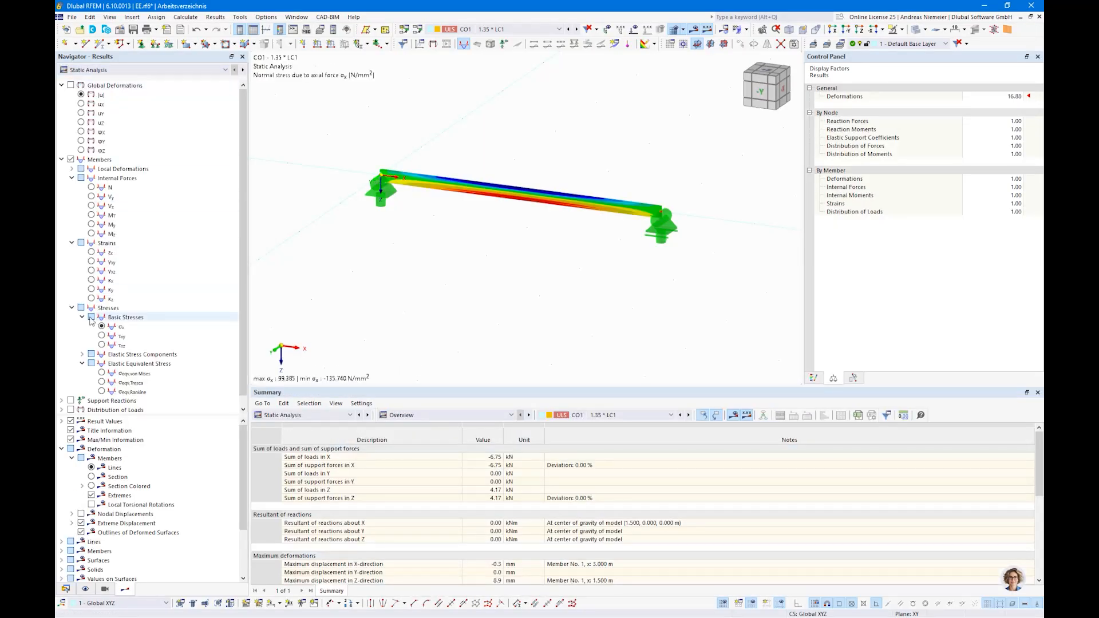
pyautogui.click(92, 215)
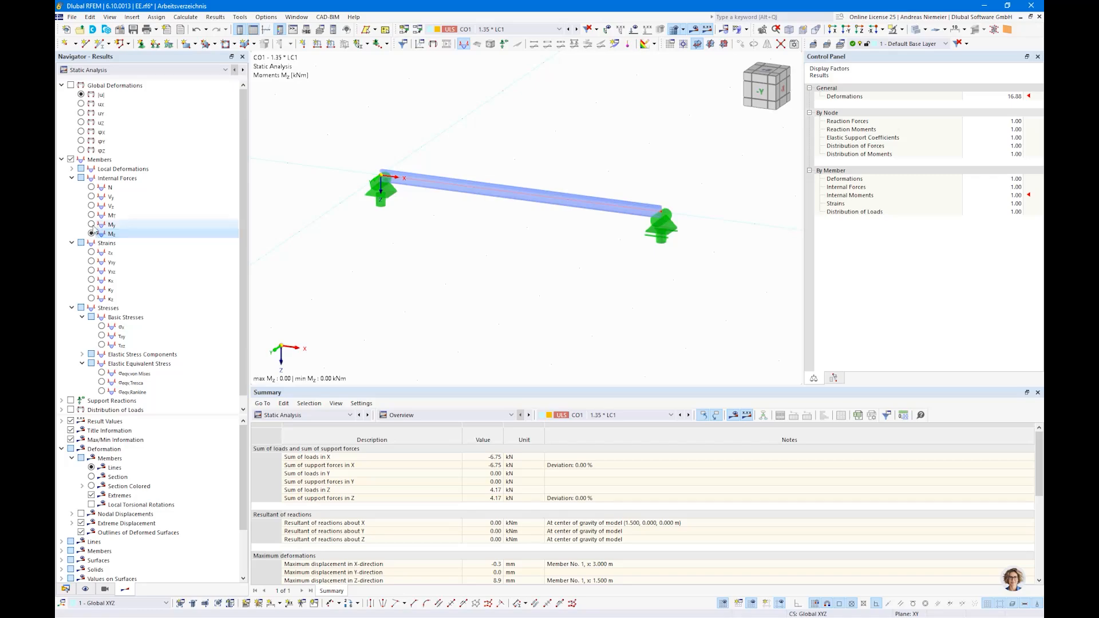
pyautogui.click(91, 224)
pyautogui.click(92, 233)
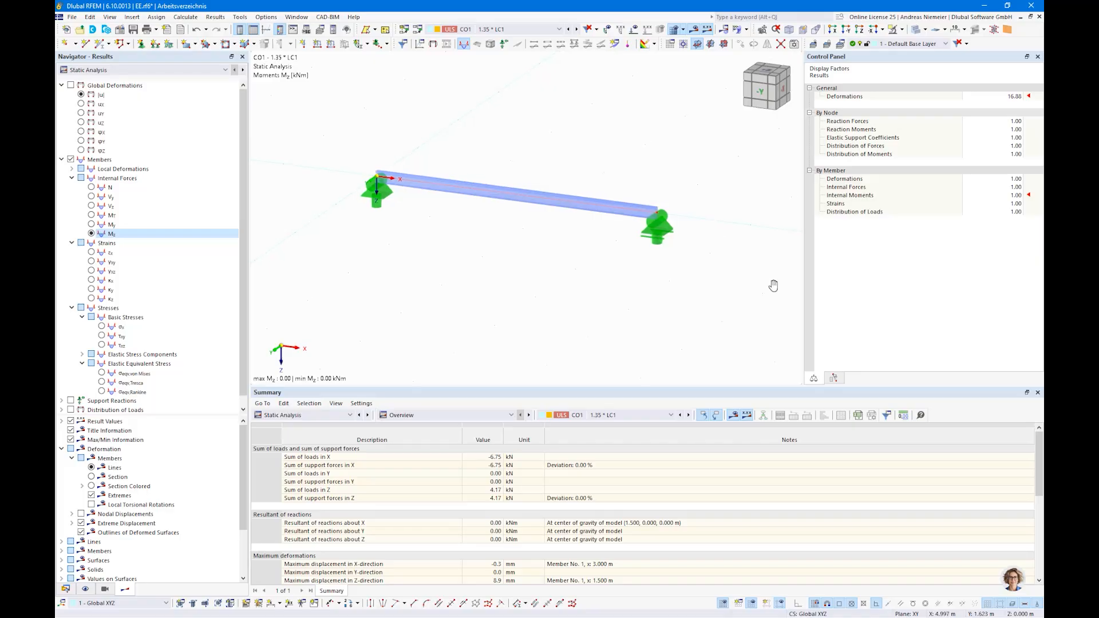
pyautogui.keyDown('ctrl'); pyautogui.moveTo(773, 284); pyautogui.dragTo(721, 292, button='middle'); pyautogui.keyUp('ctrl')
pyautogui.keyDown('ctrl'); pyautogui.moveTo(649, 301); pyautogui.dragTo(629, 309, button='middle'); pyautogui.keyUp('ctrl')
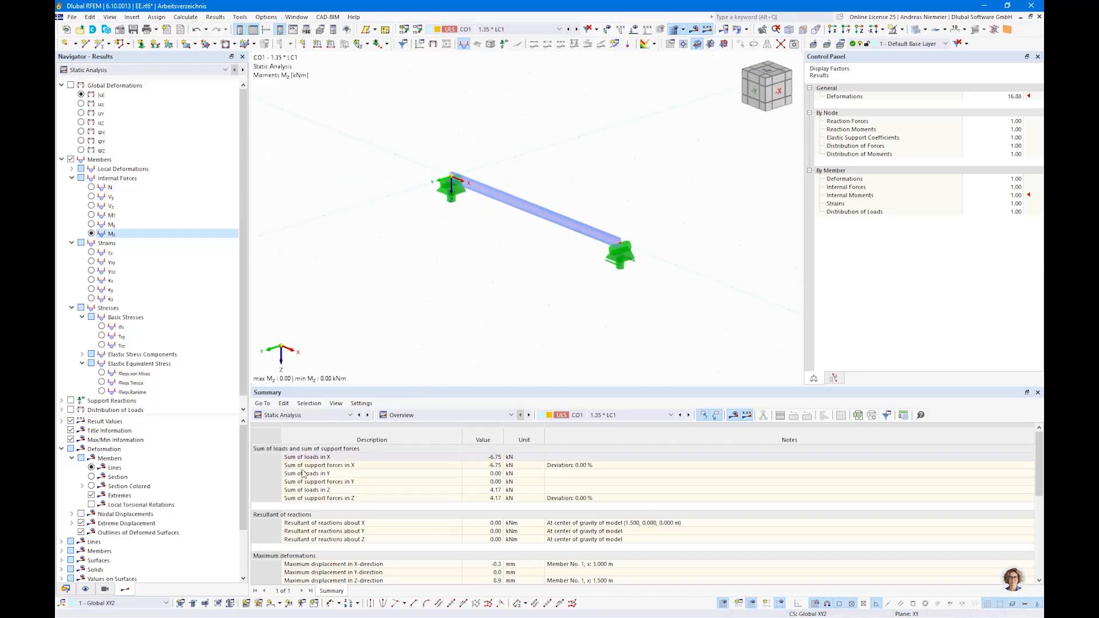
# - Create a new imperfection case of type Local Imperfections with the default options
pyautogui.click(66, 589)
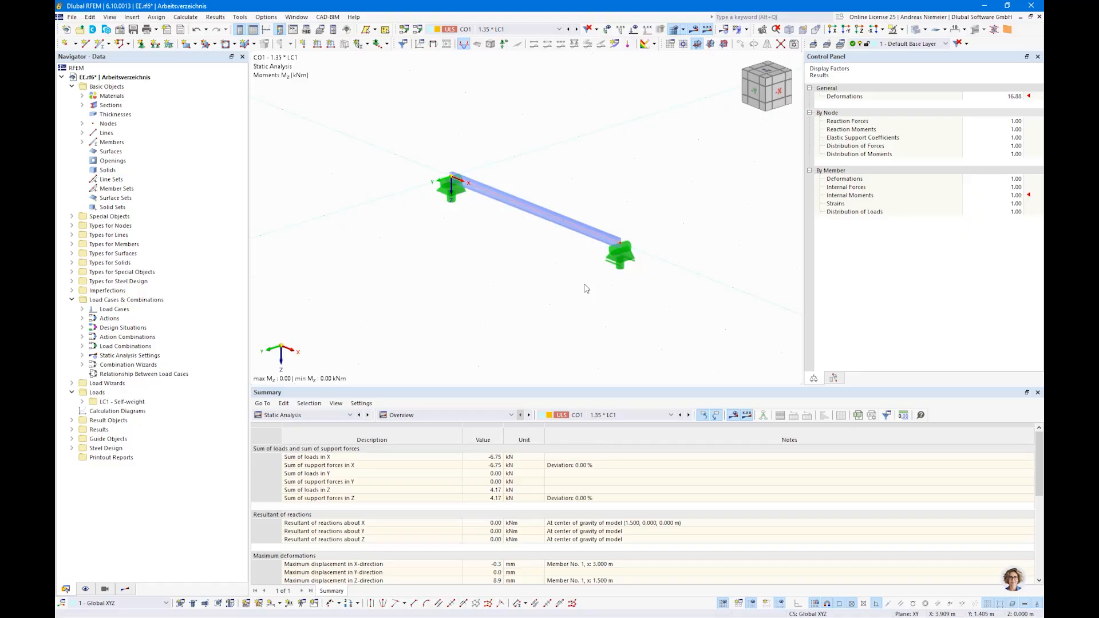
pyautogui.keyDown('ctrl'); pyautogui.moveTo(519, 282); pyautogui.dragTo(467, 266, button='middle'); pyautogui.keyUp('ctrl')
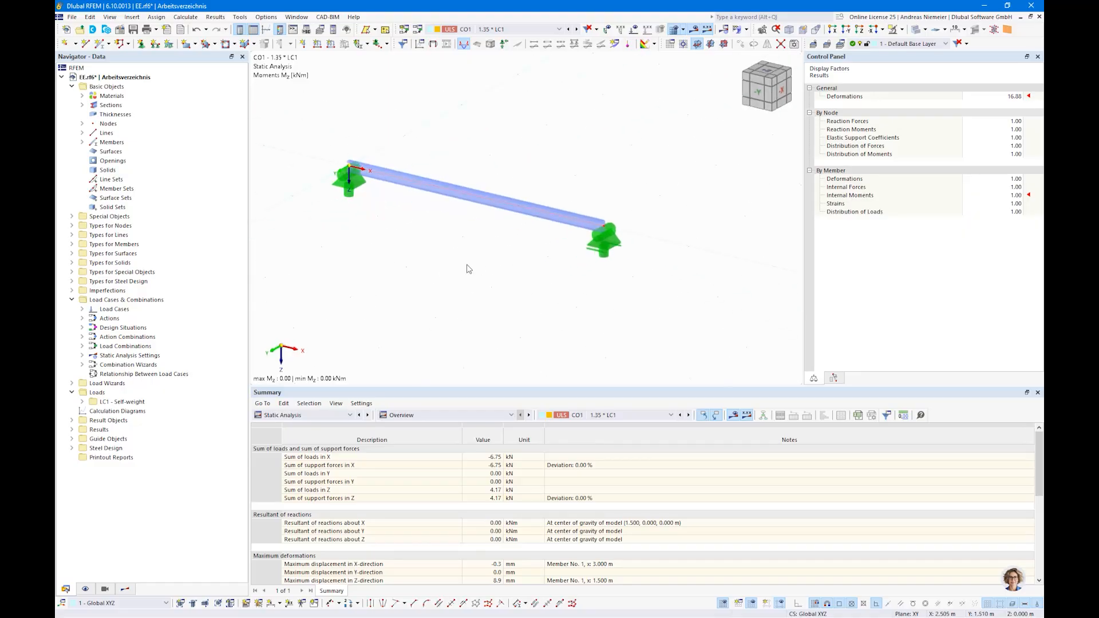
pyautogui.click(71, 299)
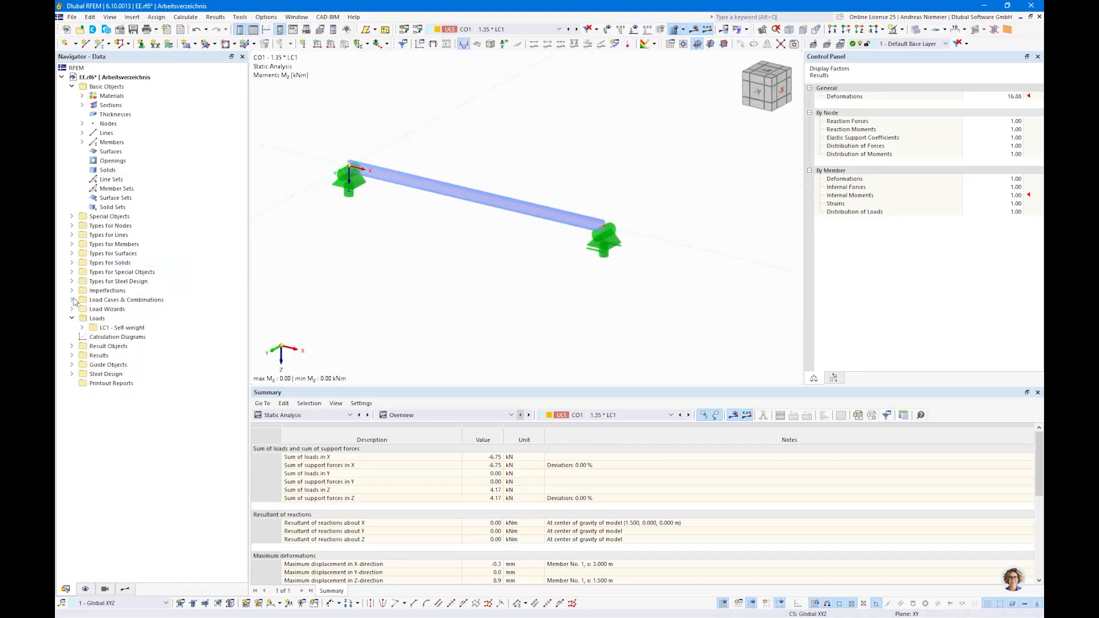
pyautogui.click(72, 290)
pyautogui.click(89, 300)
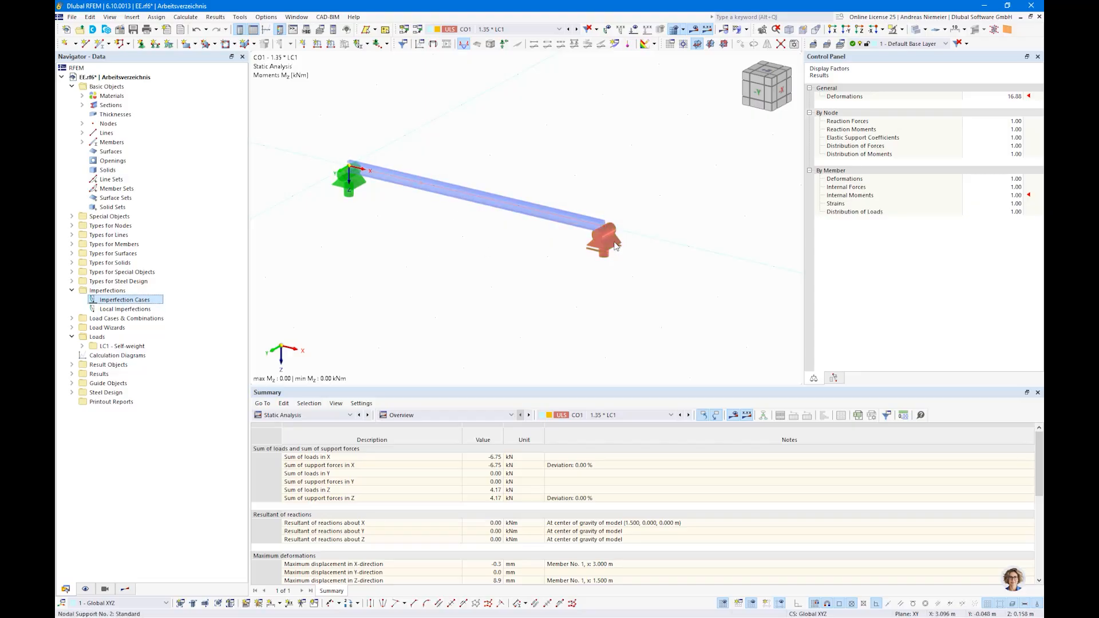
pyautogui.doubleClick(125, 300)
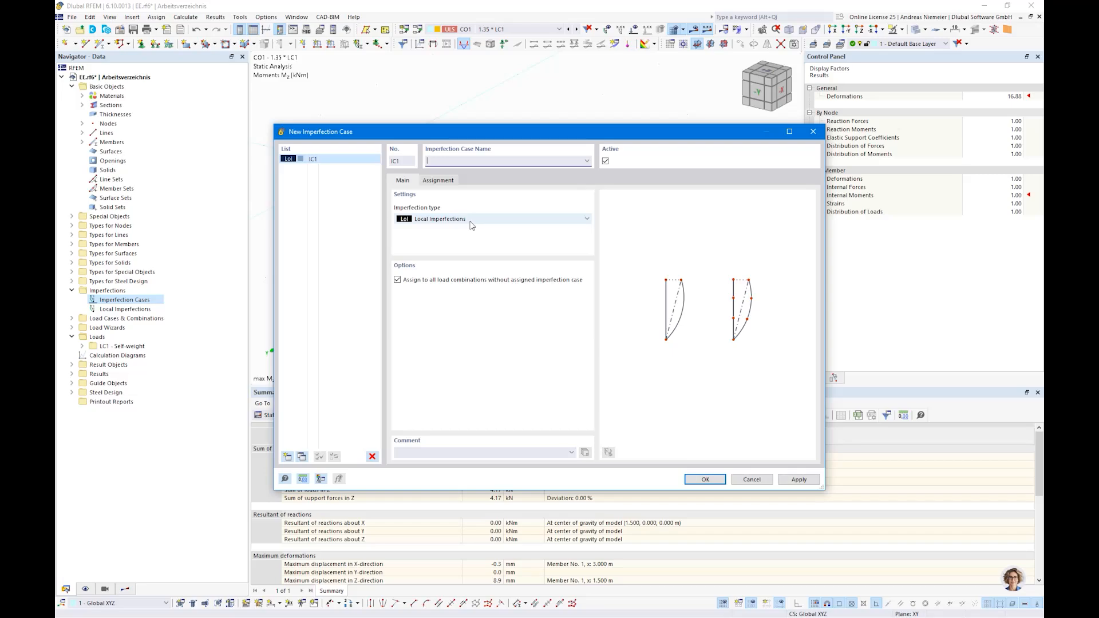
pyautogui.click(712, 477)
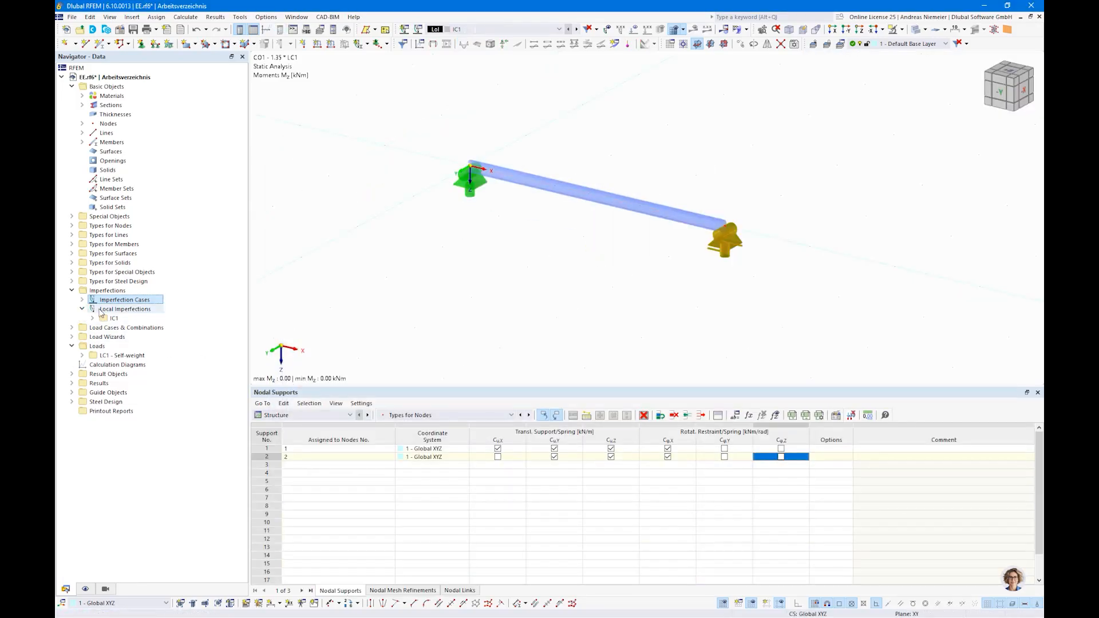
# - Start a new member imperfection in IC1 with type Initial Bow and definition type EN 1993-1-1
pyautogui.click(106, 318)
pyautogui.click(94, 318)
pyautogui.doubleClick(127, 327)
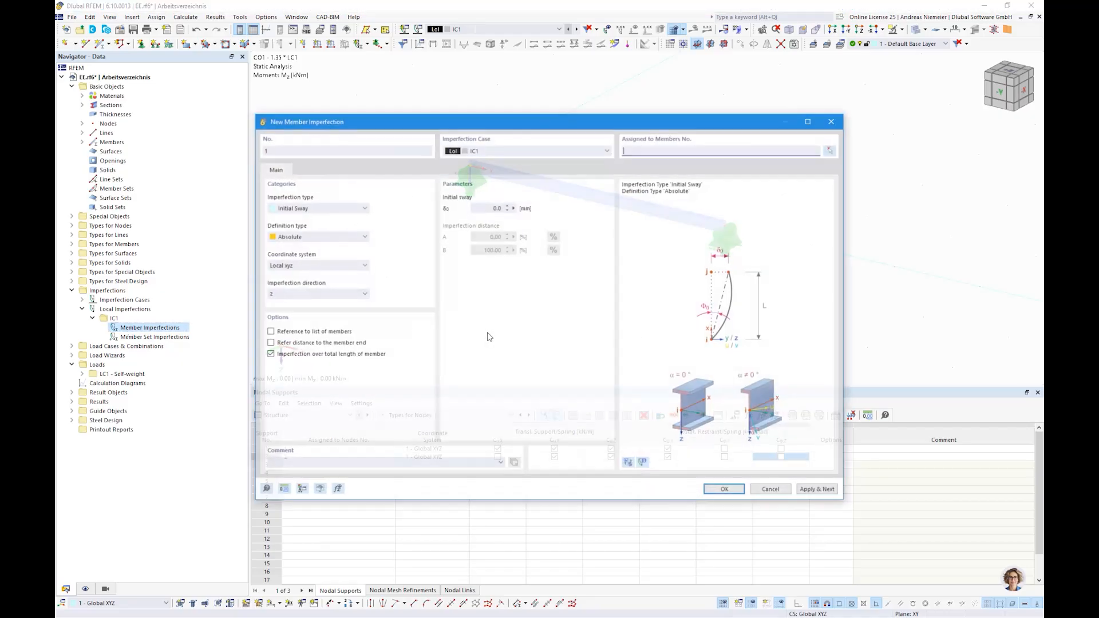
pyautogui.click(309, 208)
pyautogui.click(304, 224)
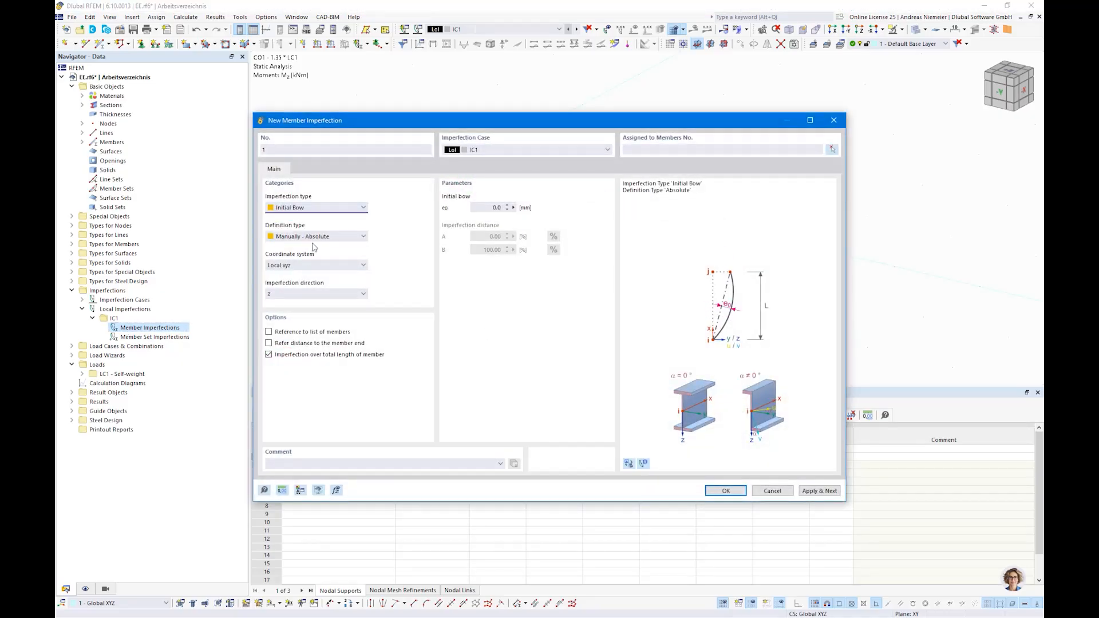
pyautogui.click(314, 236)
pyautogui.click(304, 319)
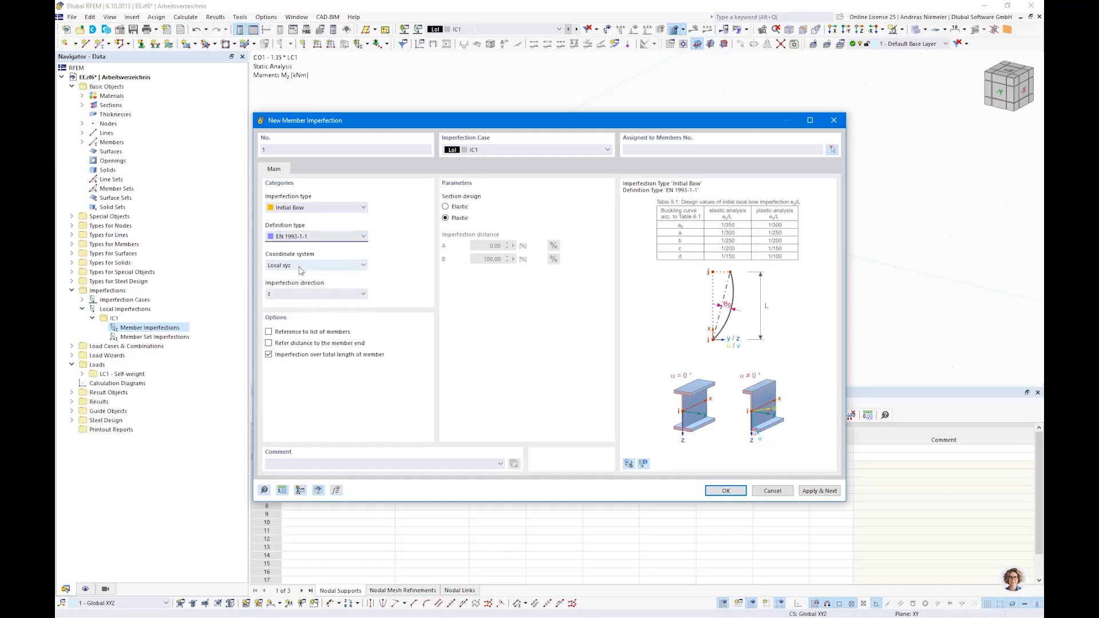
# - Set the imperfection direction to local y with elastic section design, and assign the imperfection to the beam
pyautogui.click(300, 266)
pyautogui.click(304, 270)
pyautogui.click(302, 296)
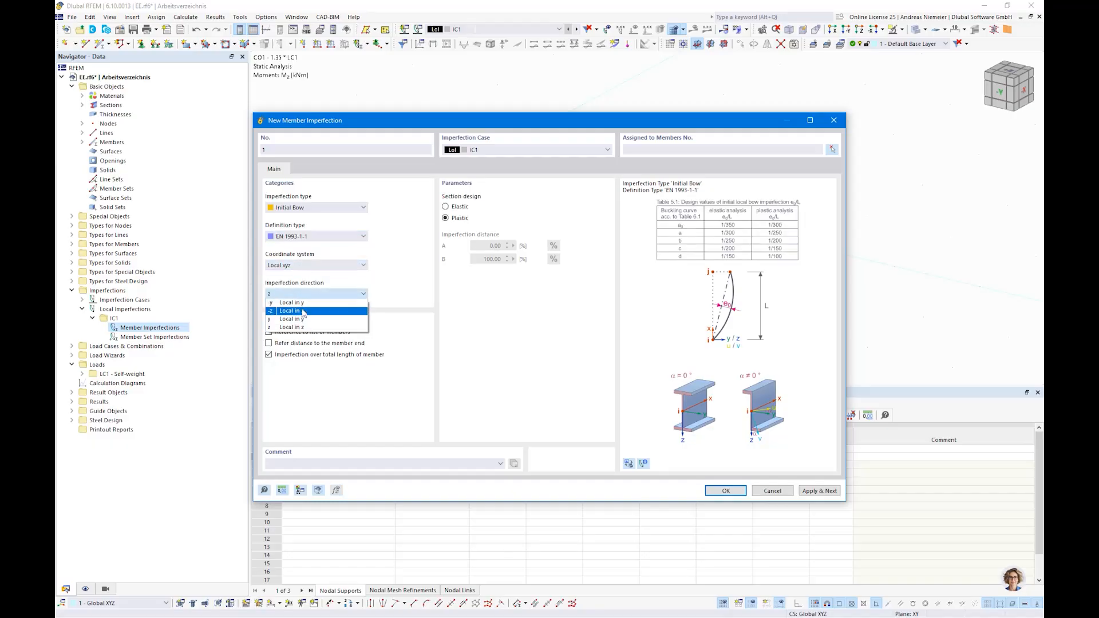
pyautogui.click(398, 339)
pyautogui.click(451, 208)
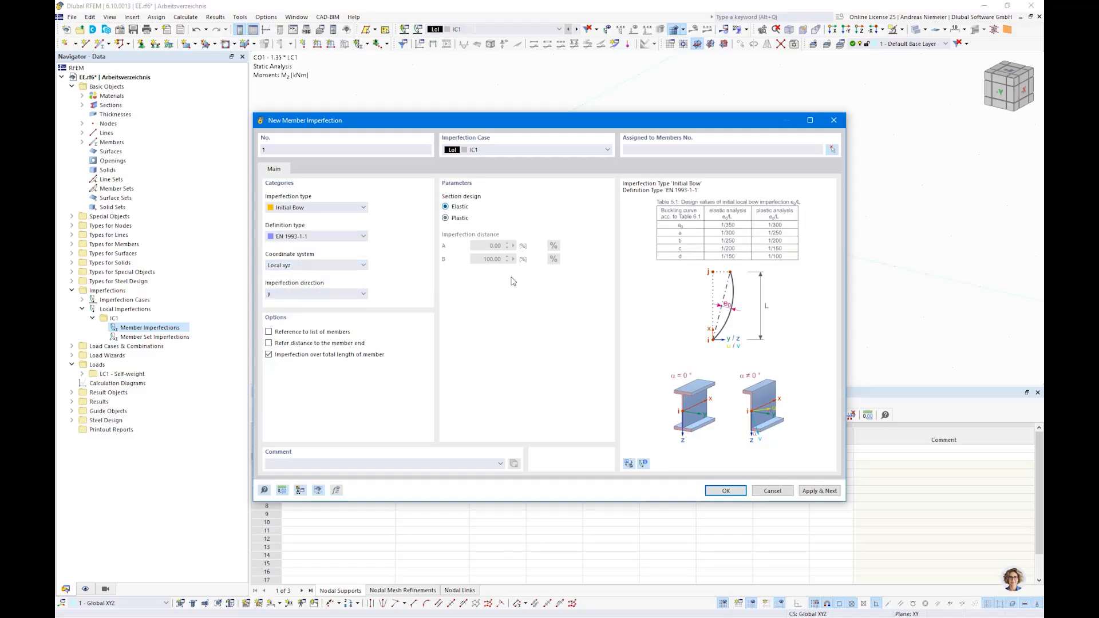
pyautogui.click(725, 491)
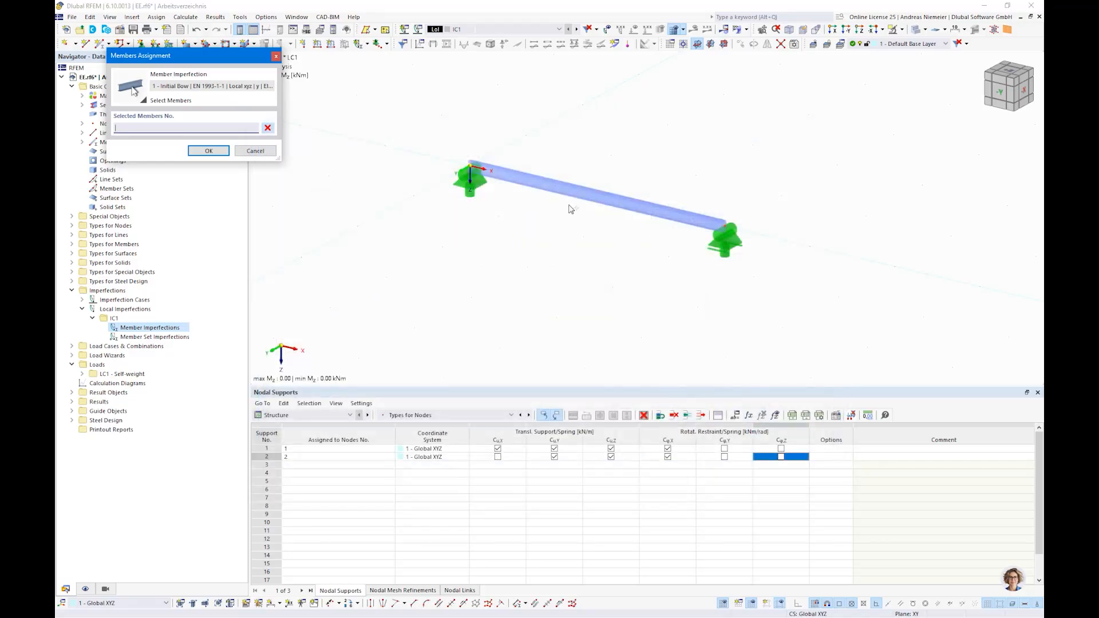
pyautogui.press('Return')
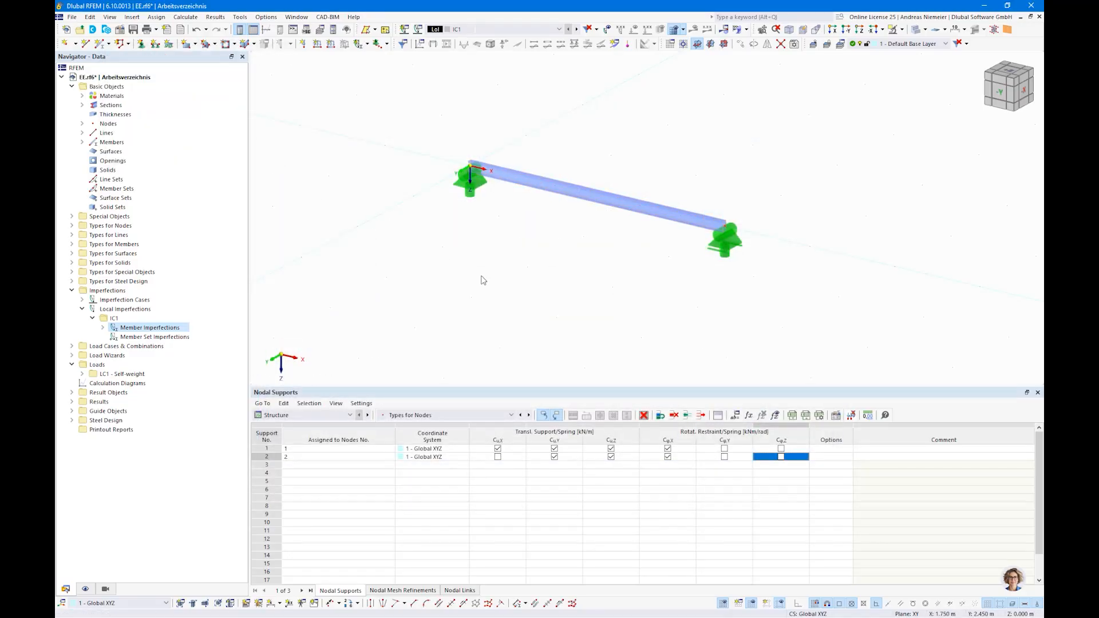
# - Show the bow imperfection on the model and make load combination CO1 the current loading
pyautogui.click(606, 29)
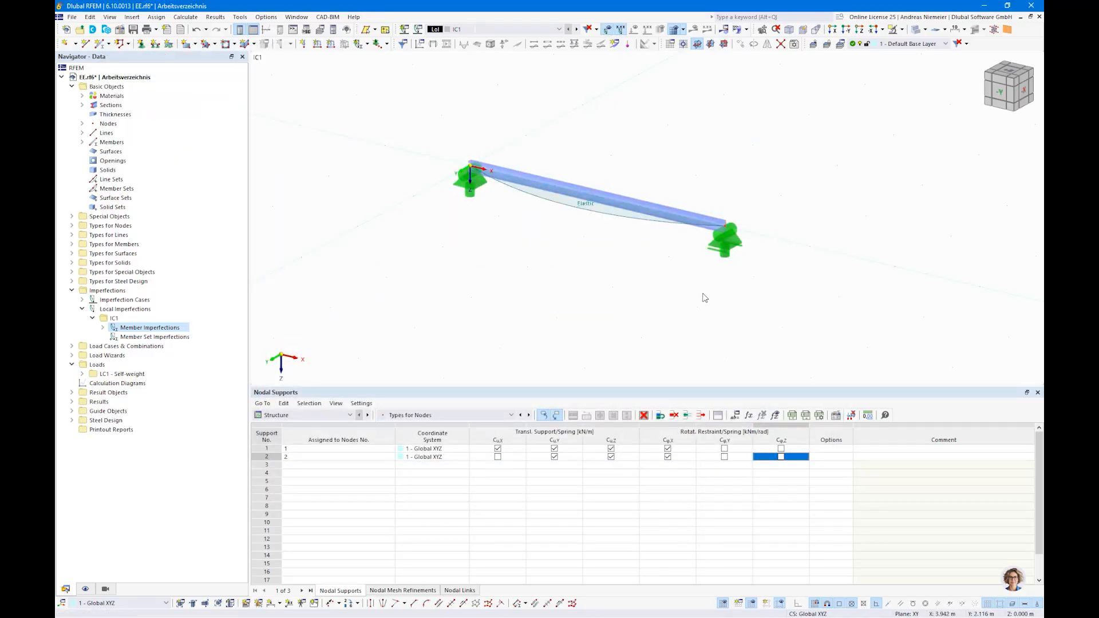
pyautogui.keyDown('ctrl'); pyautogui.moveTo(705, 298); pyautogui.dragTo(679, 284, button='middle'); pyautogui.keyUp('ctrl')
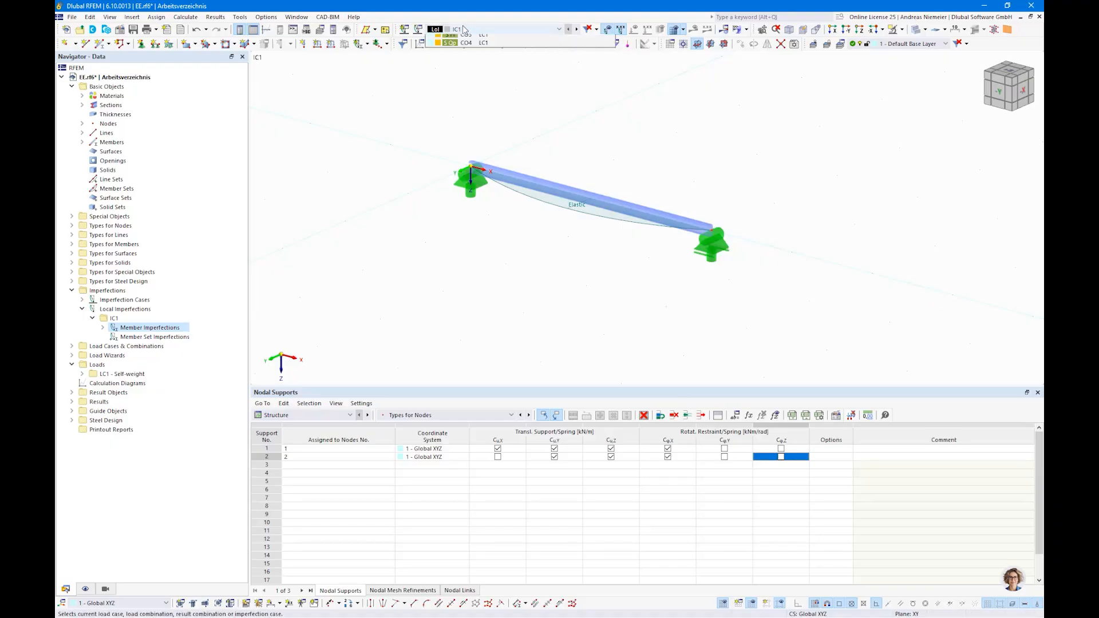
pyautogui.click(454, 29)
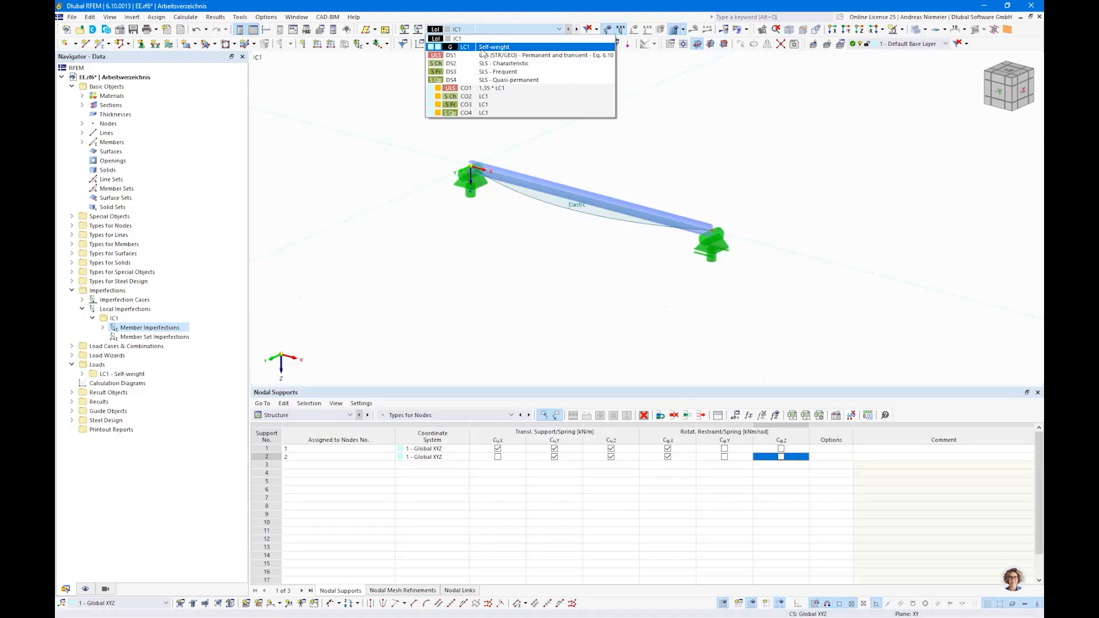
pyautogui.click(493, 88)
# - Delete the serviceability design situations DS2 to DS4 from the load cases and combinations
pyautogui.click(417, 29)
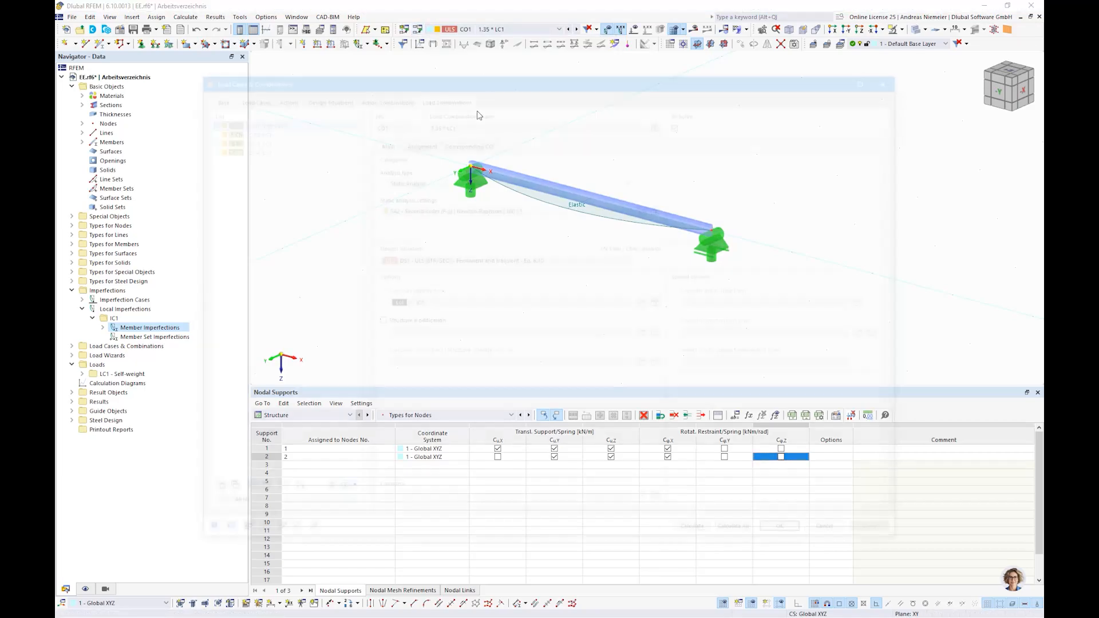
pyautogui.click(322, 93)
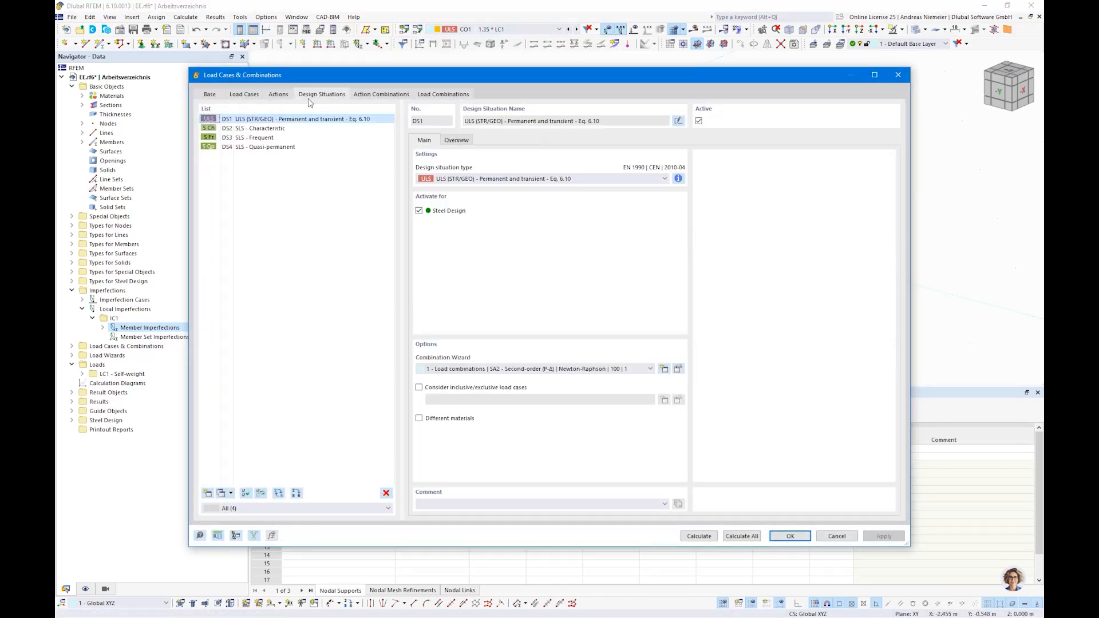
pyautogui.moveTo(252, 129); pyautogui.dragTo(261, 150)
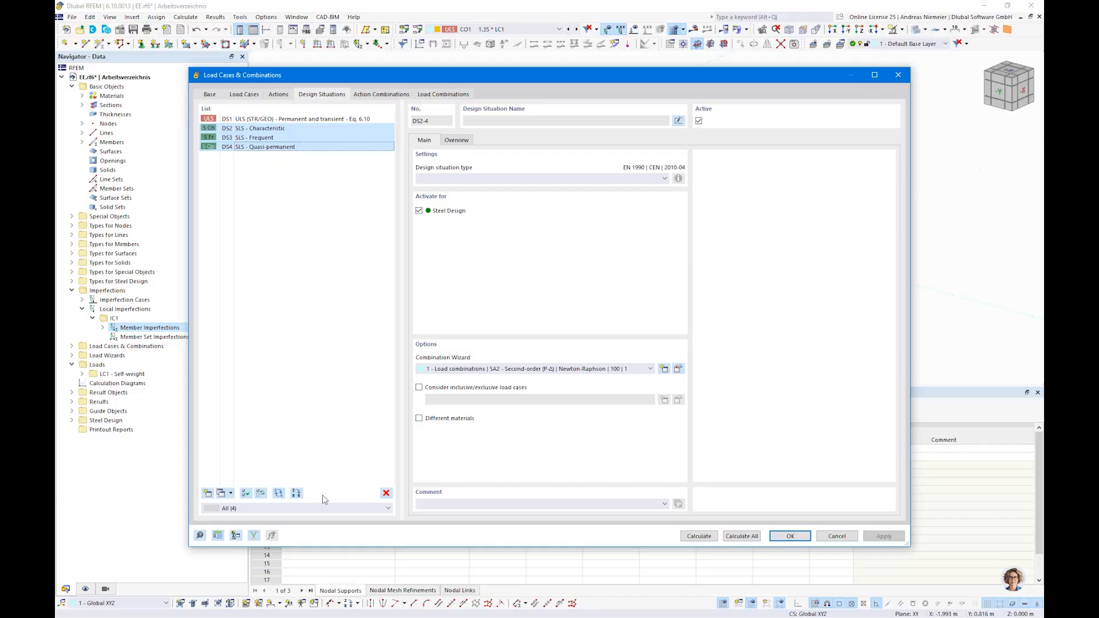
pyautogui.click(386, 494)
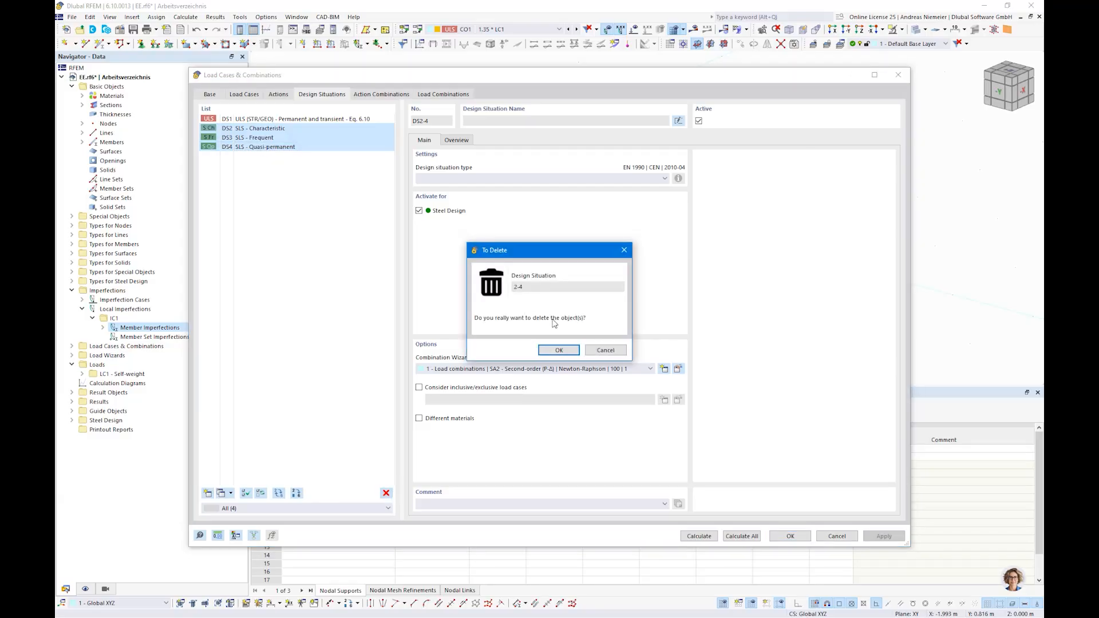
pyautogui.click(559, 350)
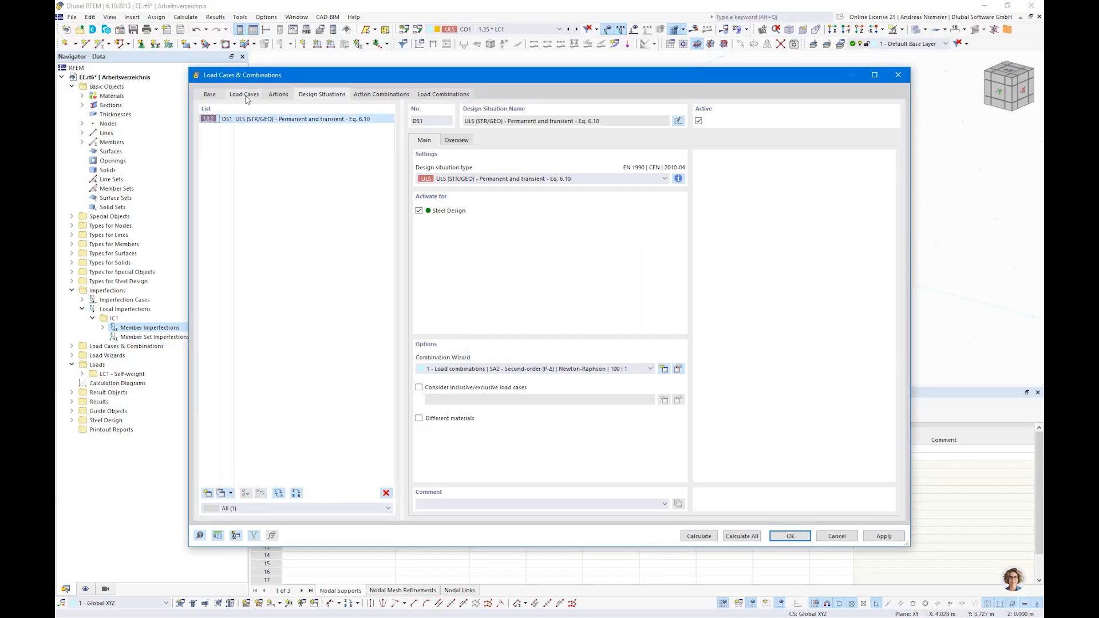
# - Switch the combination wizard of design situation DS1 to static analysis settings SA3 - Large deformations with Newton-Raphson
pyautogui.click(678, 368)
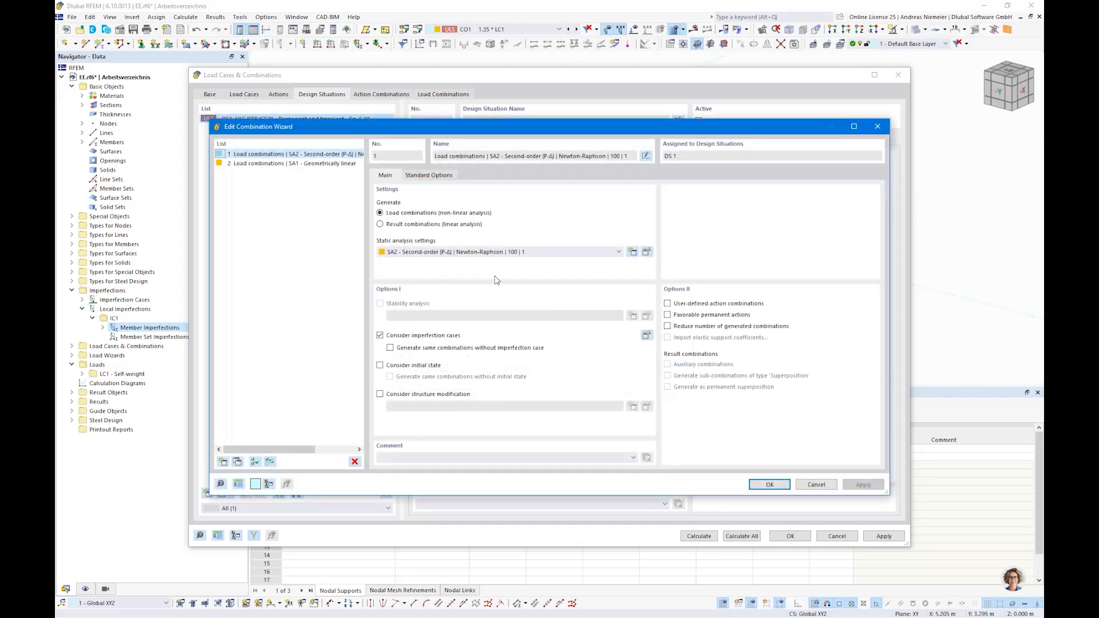
pyautogui.click(416, 255)
pyautogui.click(416, 280)
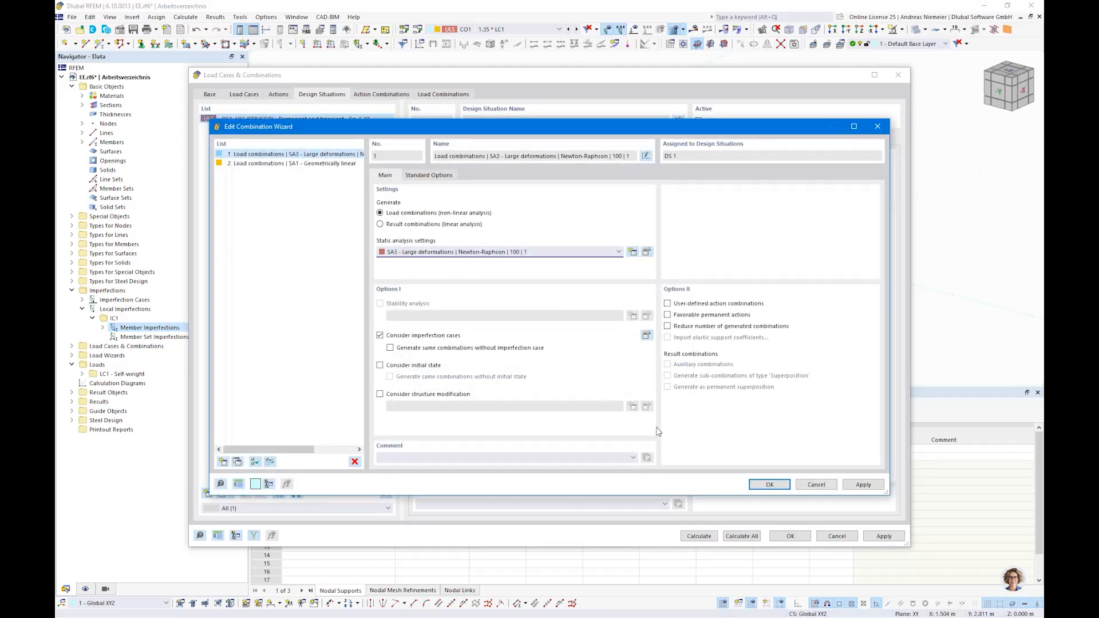
pyautogui.click(769, 484)
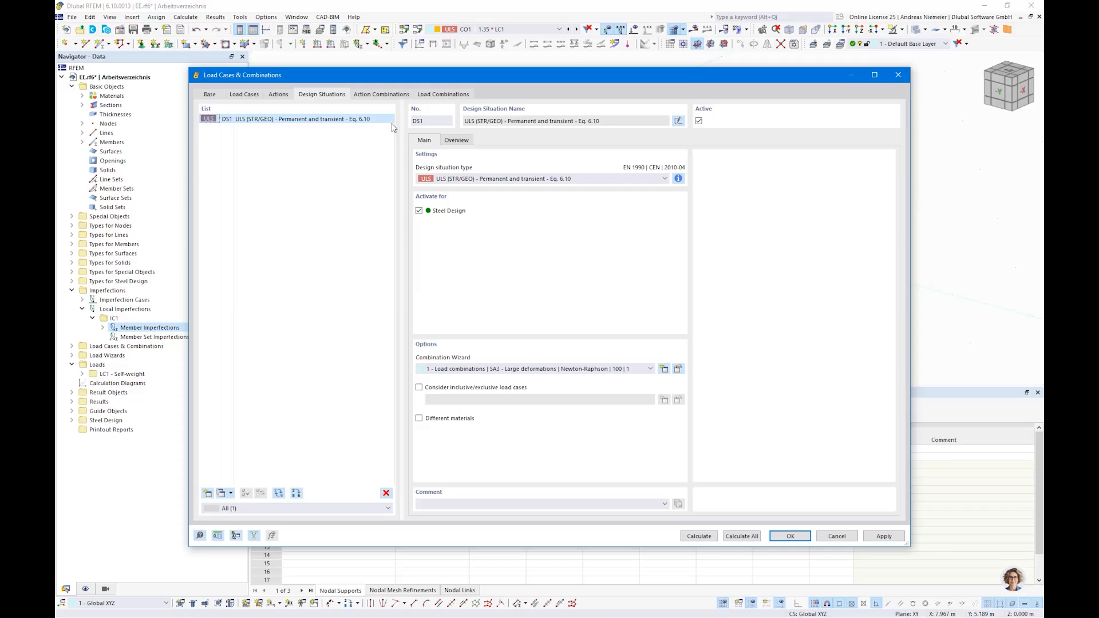
# - Check the settings of load combination CO1 and calculate it
pyautogui.click(464, 94)
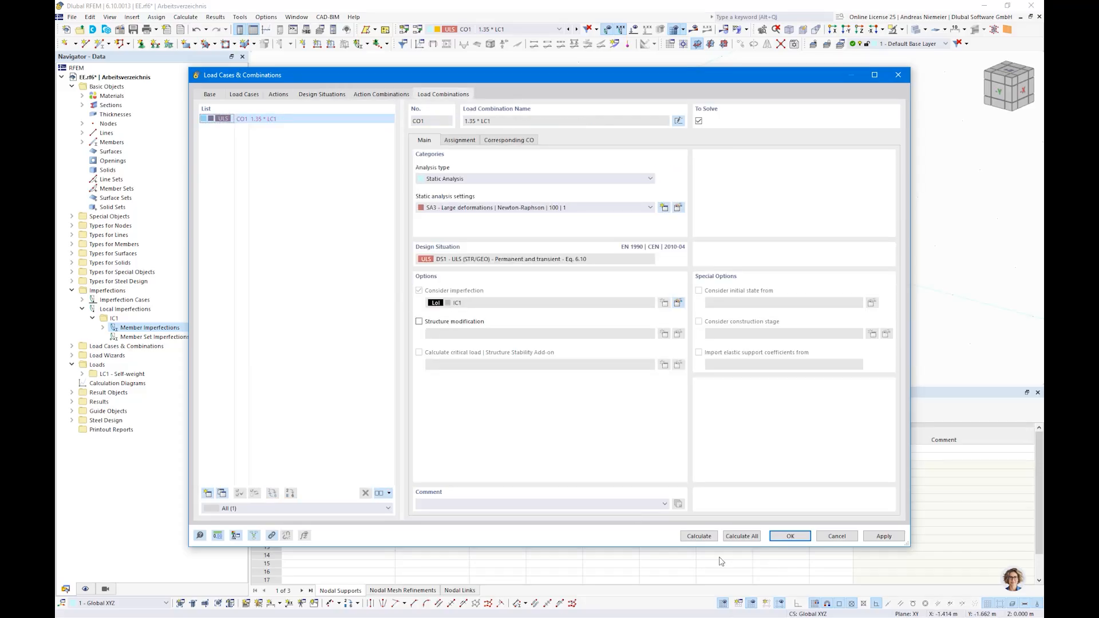
pyautogui.click(699, 536)
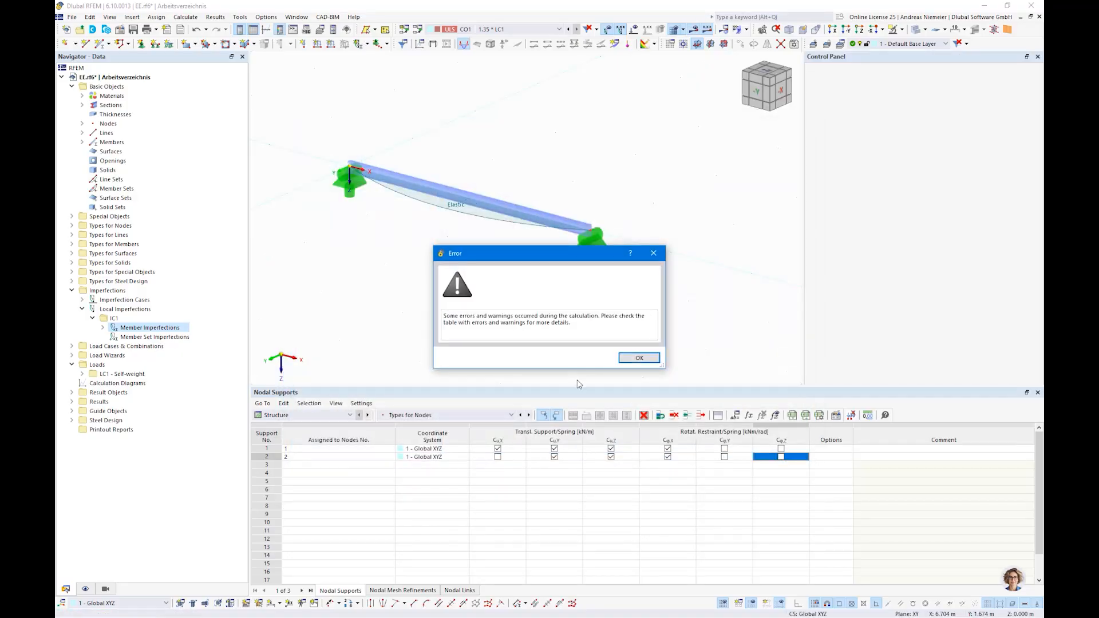
pyautogui.click(639, 358)
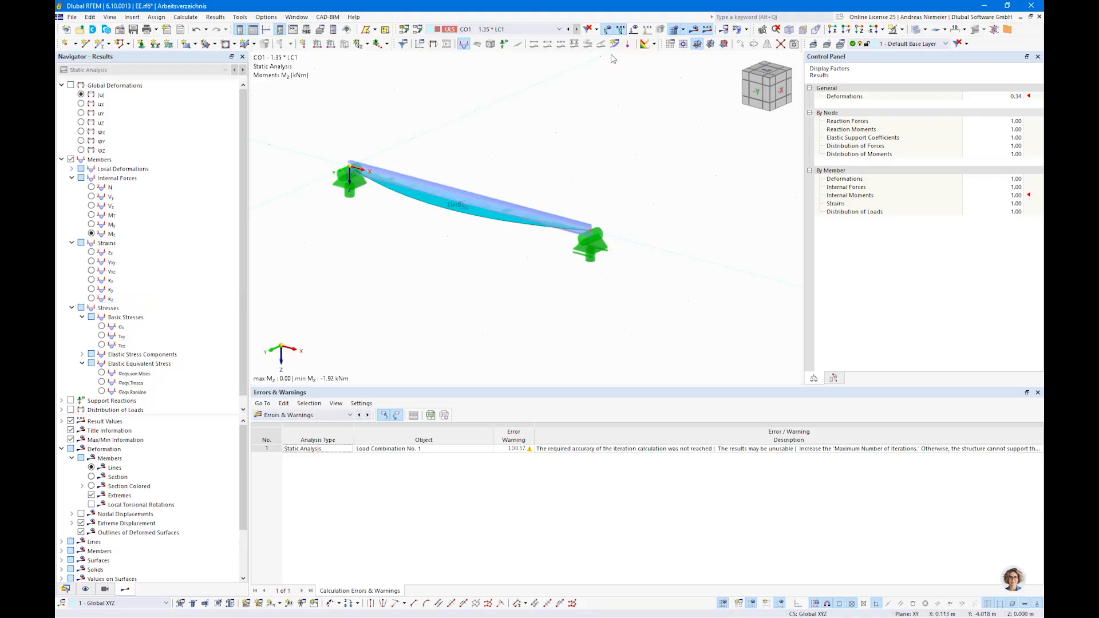
# - Hide the imperfection display and examine the beam's displacements and its internal forces and moments for CO1
pyautogui.click(609, 30)
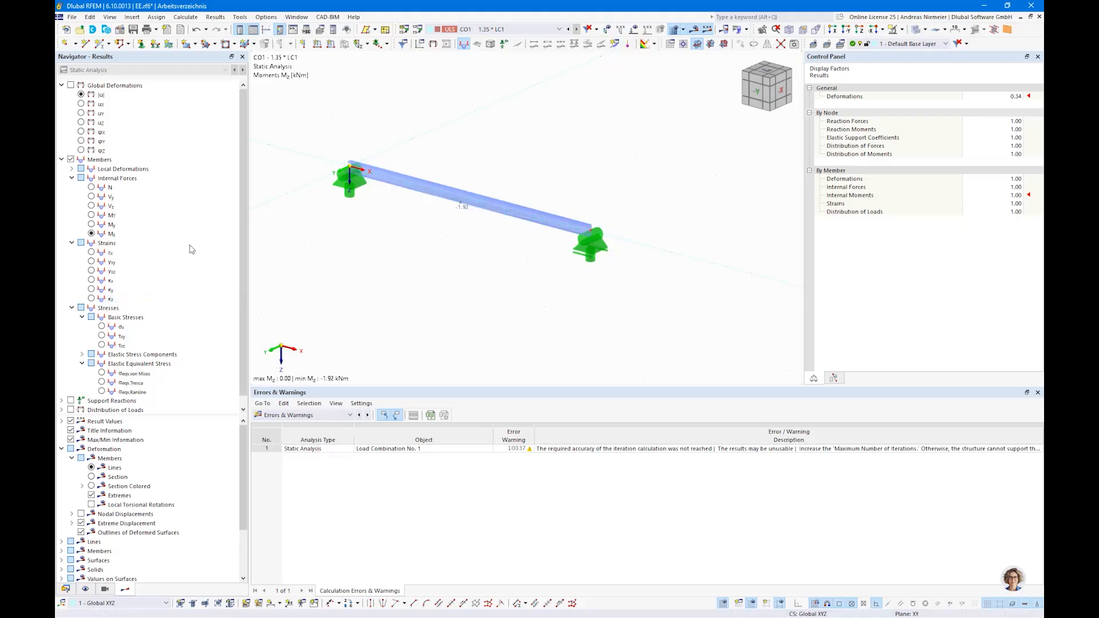
pyautogui.click(70, 85)
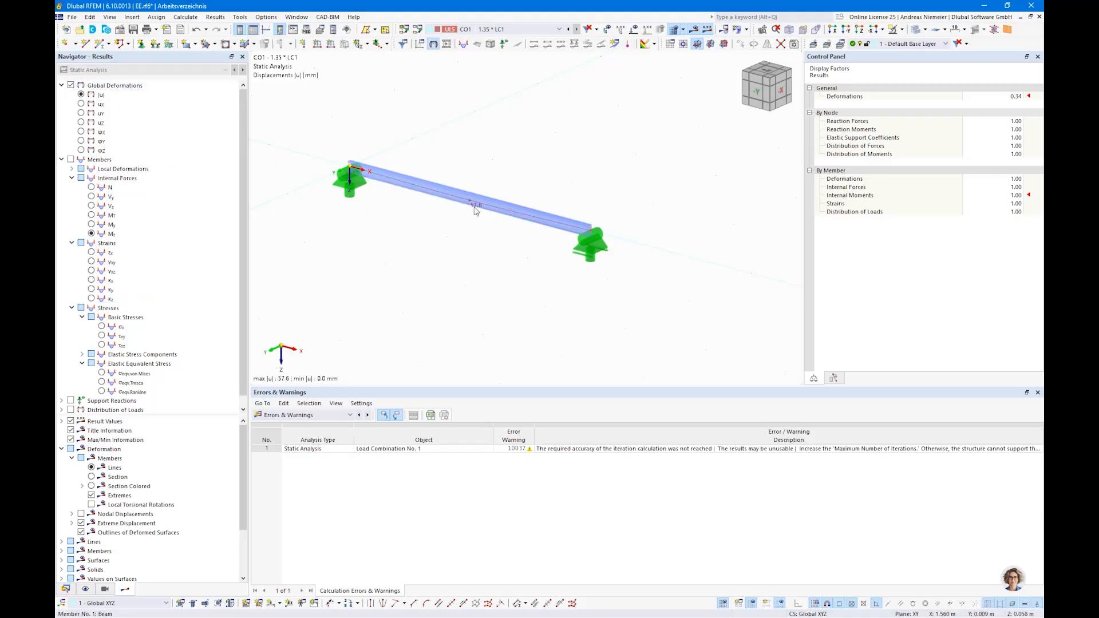
pyautogui.click(92, 188)
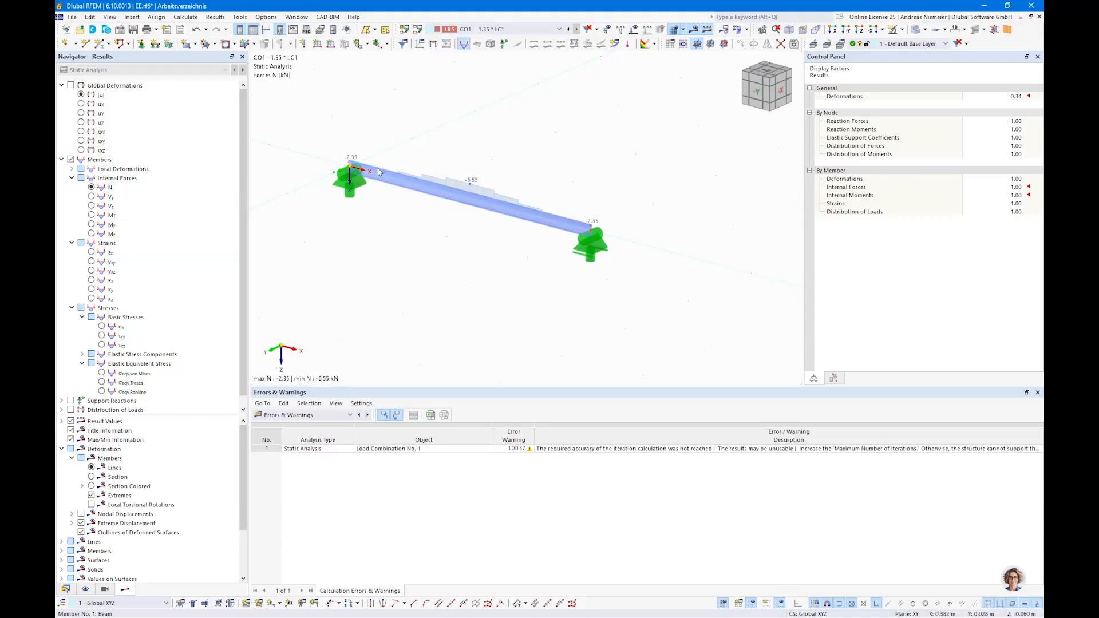
pyautogui.click(92, 197)
pyautogui.click(92, 206)
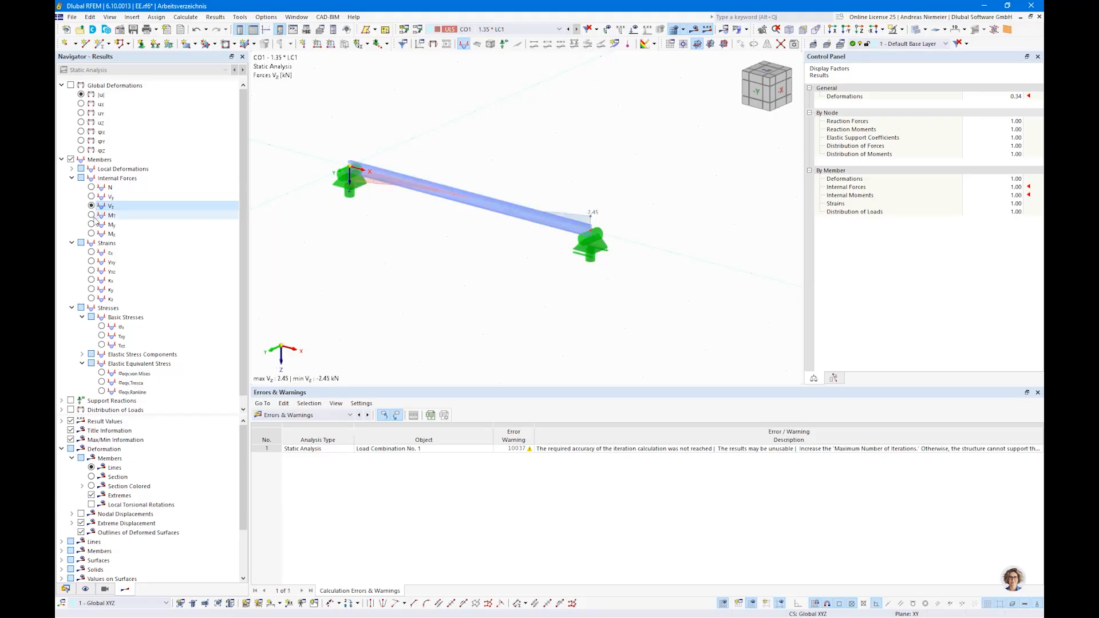
pyautogui.click(91, 215)
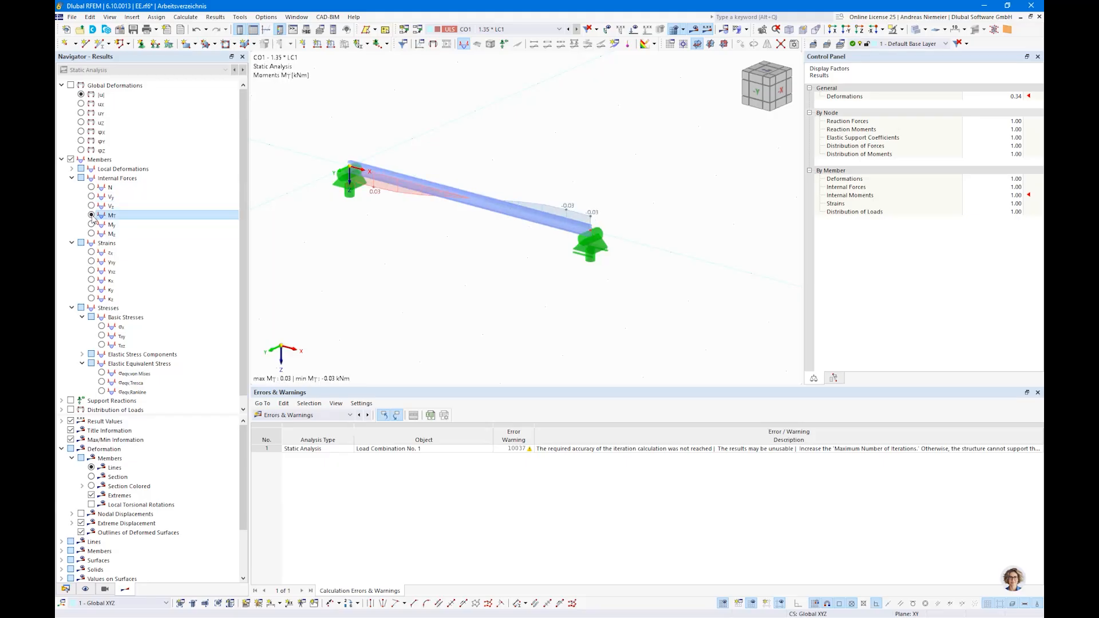
pyautogui.click(91, 224)
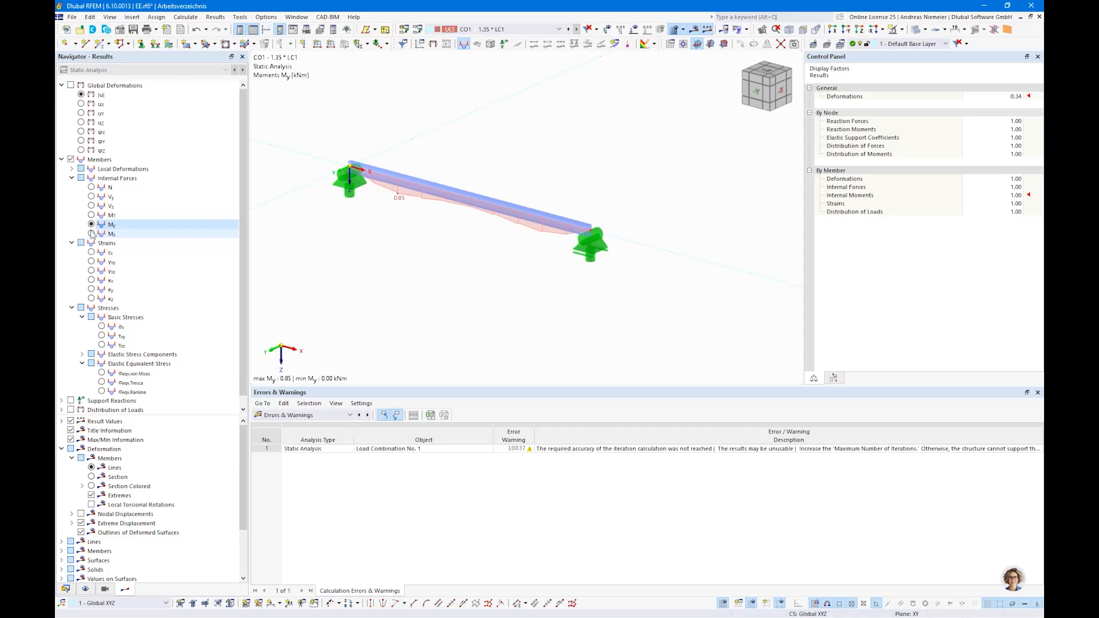
pyautogui.click(92, 233)
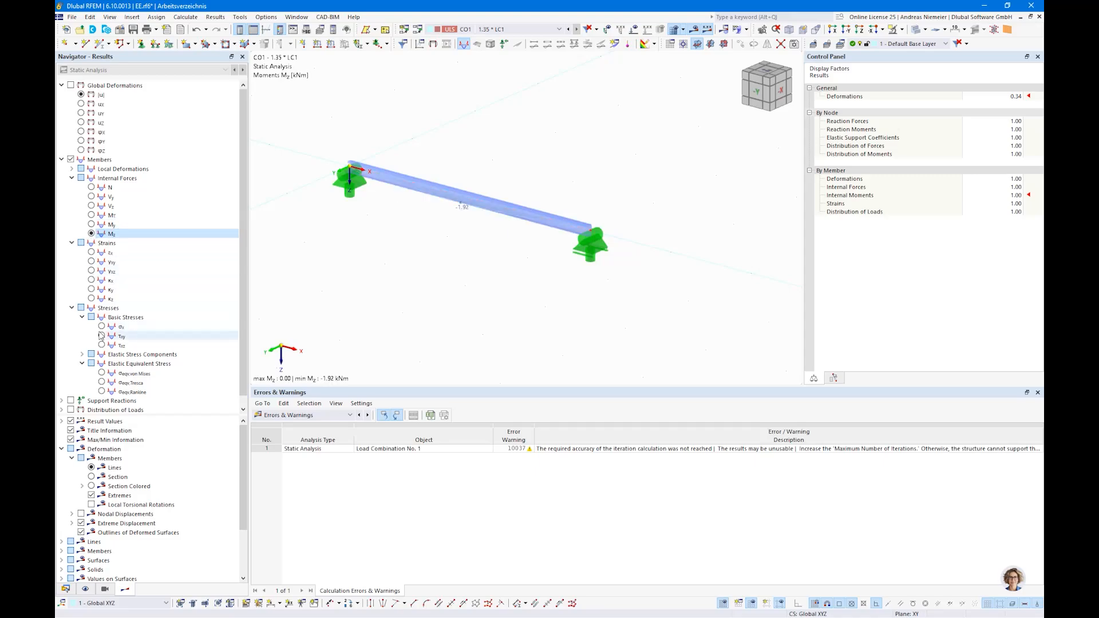
# - Examine the beam's von Mises equivalent stress for CO1
pyautogui.scroll(-1, 101, 336)
pyautogui.click(101, 364)
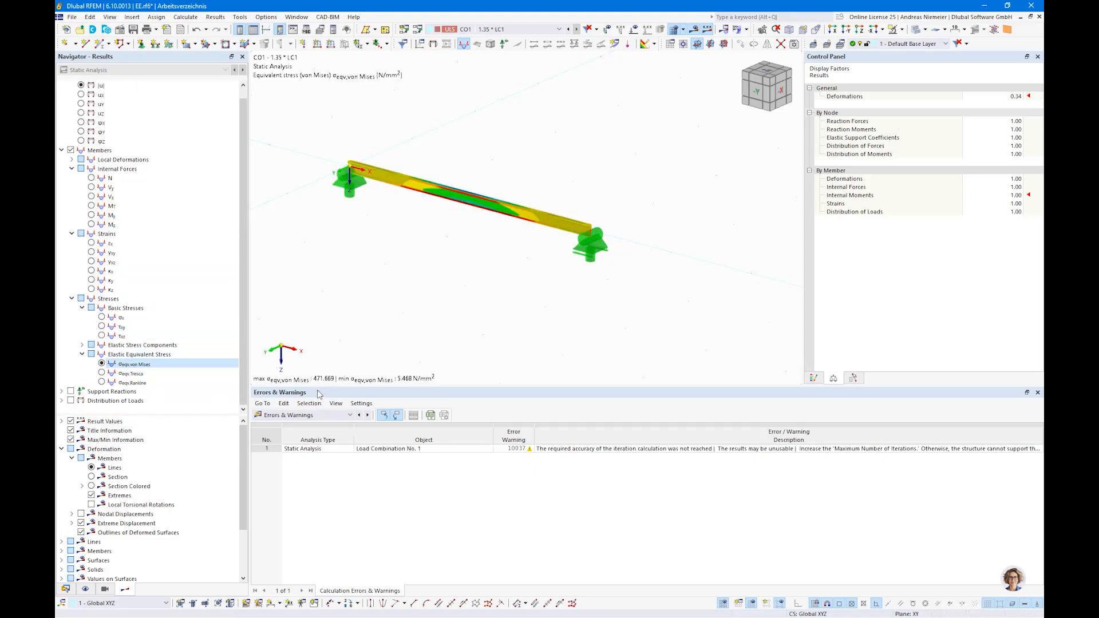
pyautogui.moveTo(524, 309)
pyautogui.keyDown('ctrl'); pyautogui.mouseDown(button='middle')
pyautogui.moveTo(449, 311)
pyautogui.moveTo(530, 320)
pyautogui.mouseUp(button='middle'); pyautogui.keyUp('ctrl')
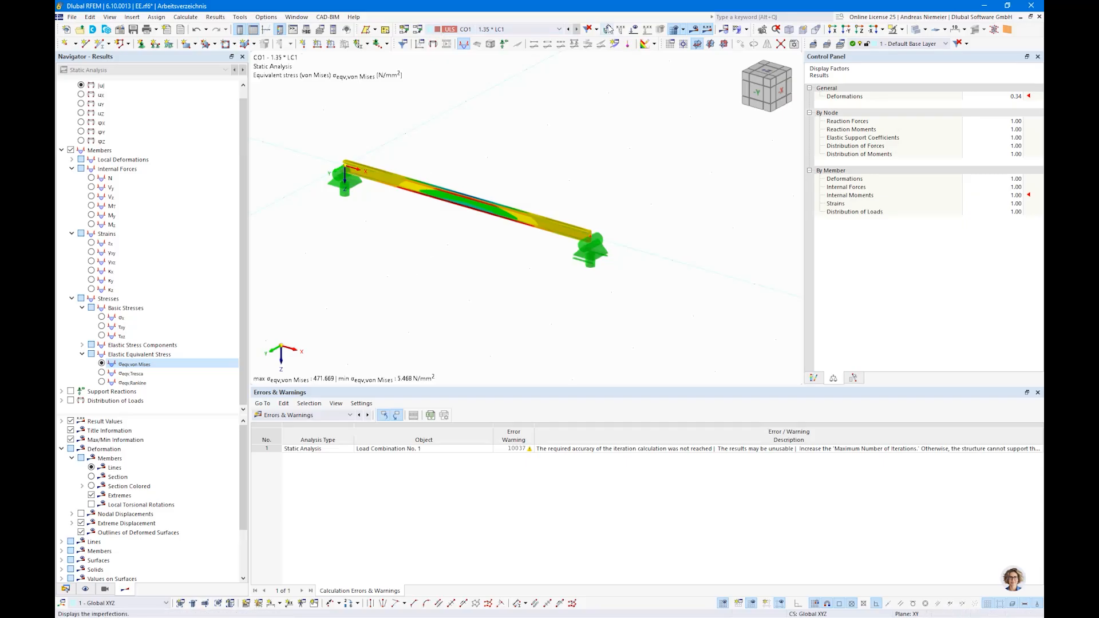
# - Show the bow imperfection on the model again and examine the torsional moment MT along the beam
pyautogui.click(609, 29)
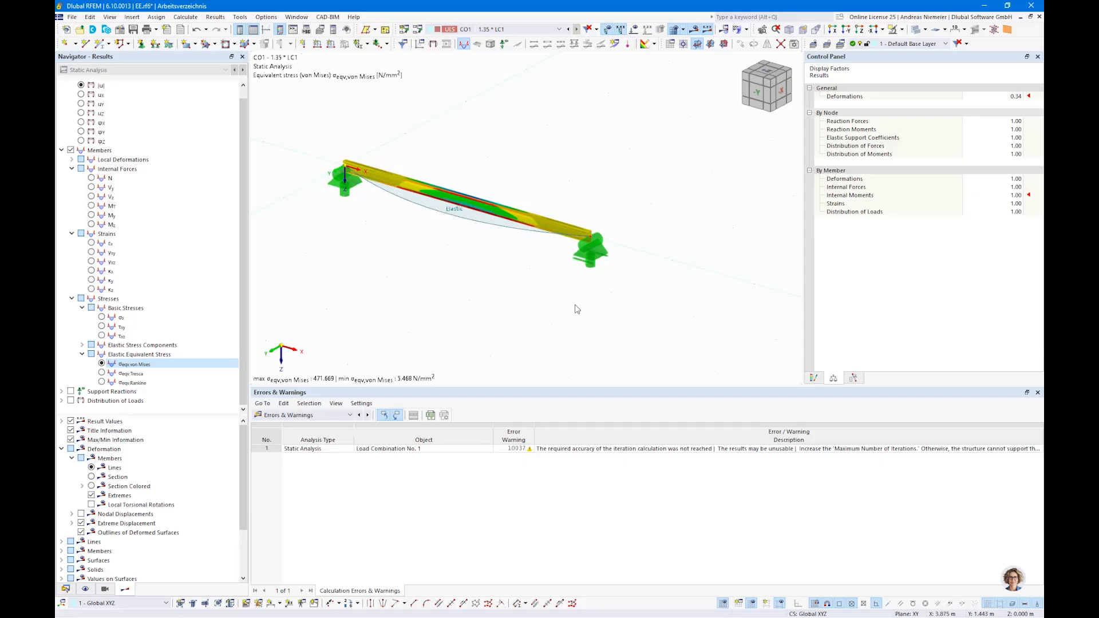
pyautogui.scroll(1, 459, 248)
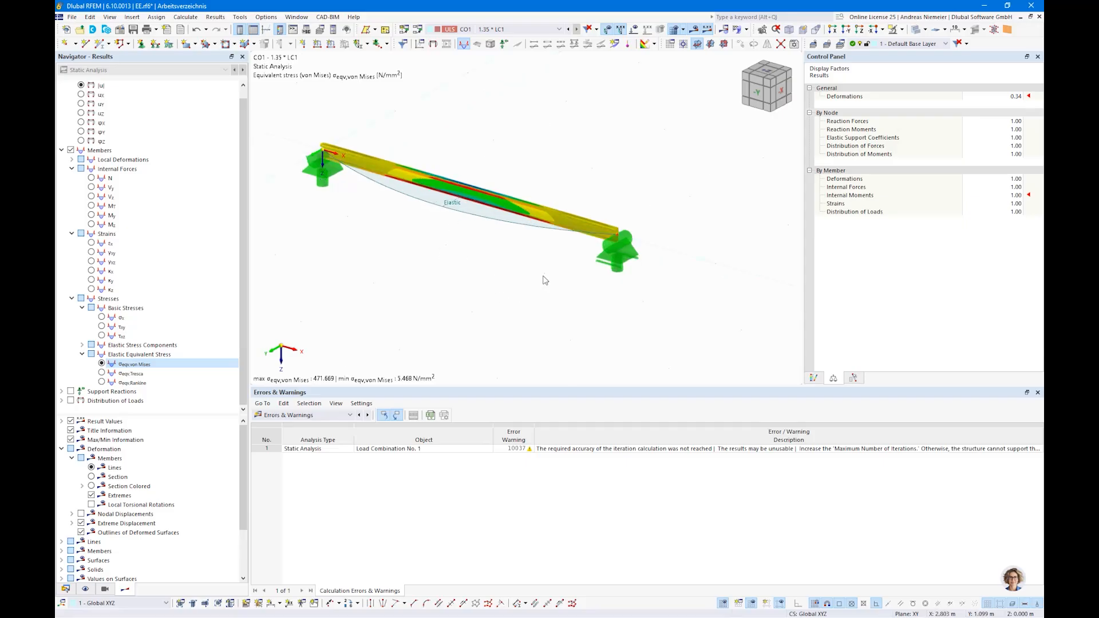
pyautogui.scroll(2, 574, 286)
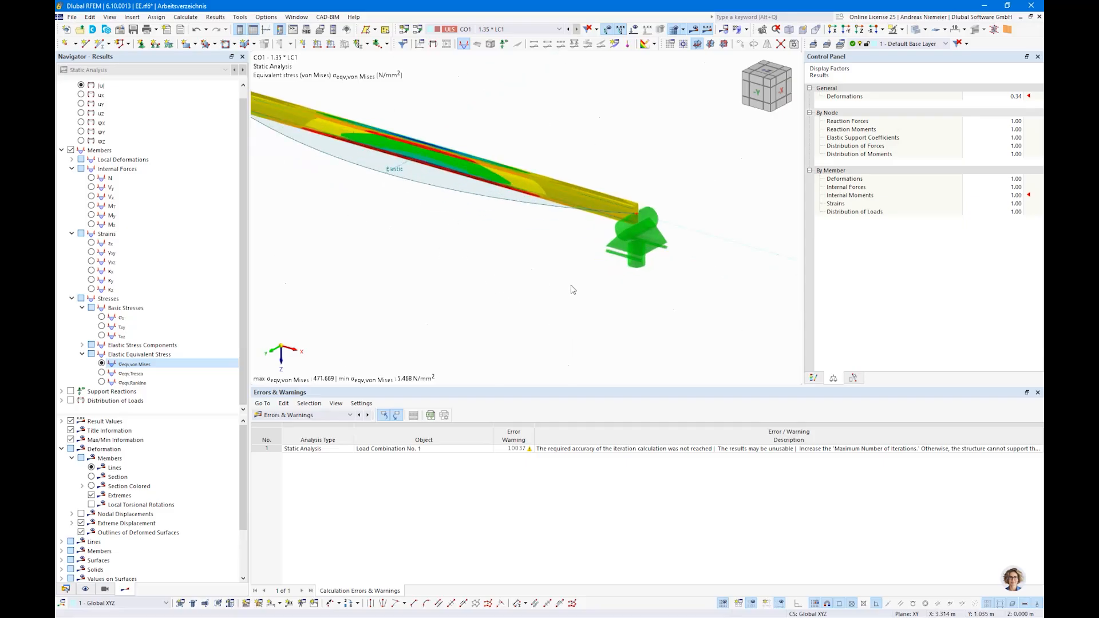
pyautogui.click(92, 205)
pyautogui.scroll(-3, 493, 285)
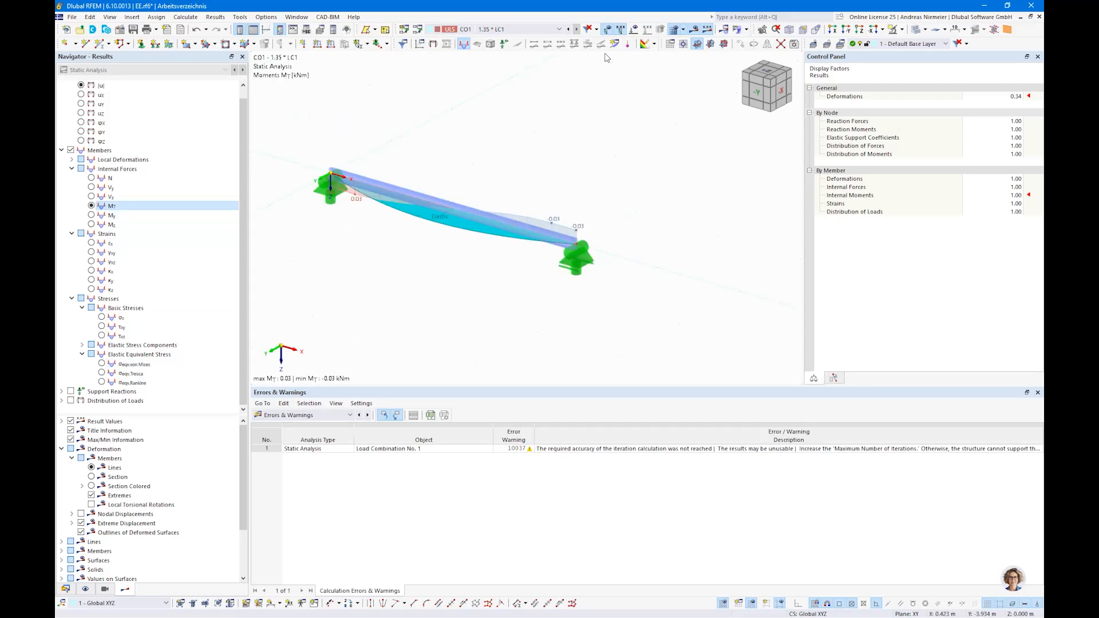
# - Display the loads and give the uniform member load in LC1 a force eccentricity referenced to the section's top centre
pyautogui.click(634, 30)
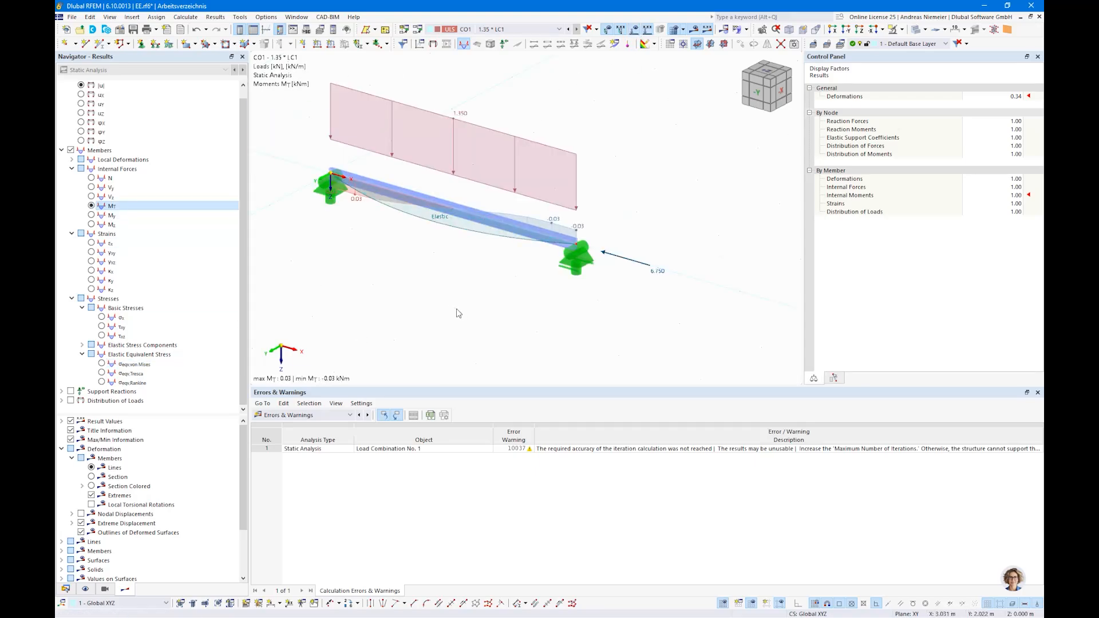
pyautogui.keyDown('ctrl'); pyautogui.moveTo(459, 312); pyautogui.dragTo(521, 286, button='middle'); pyautogui.keyUp('ctrl')
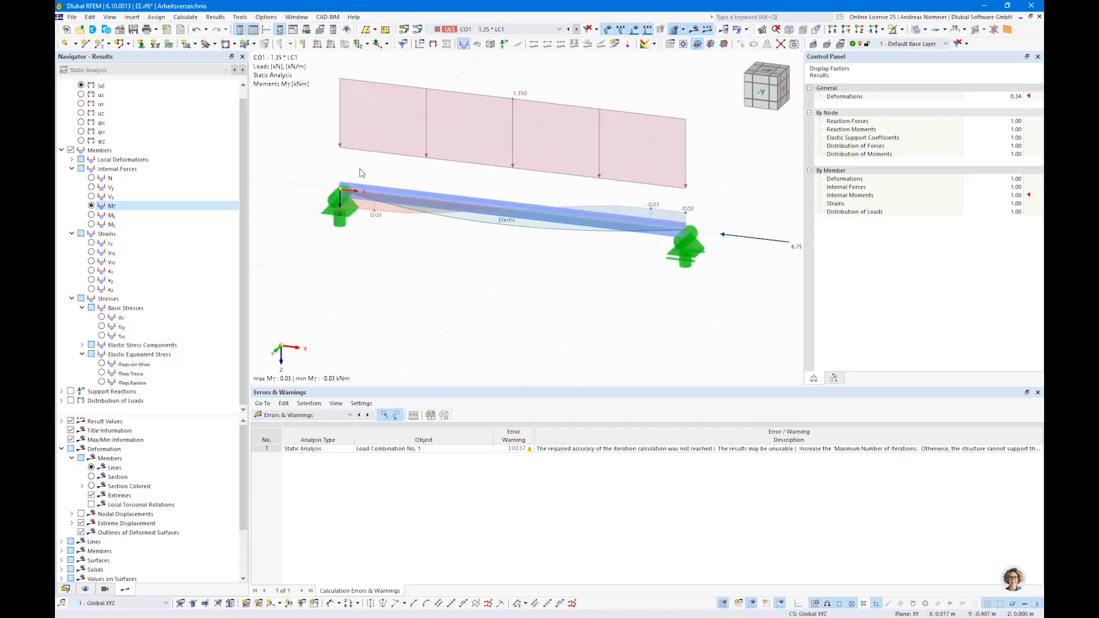
pyautogui.doubleClick(410, 159)
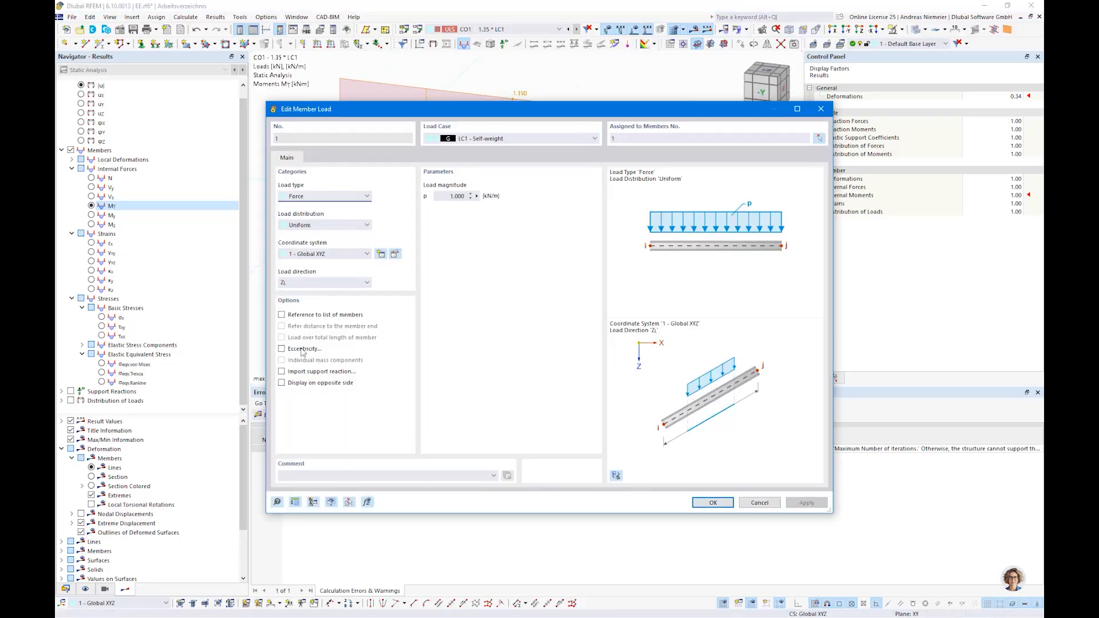
pyautogui.click(281, 348)
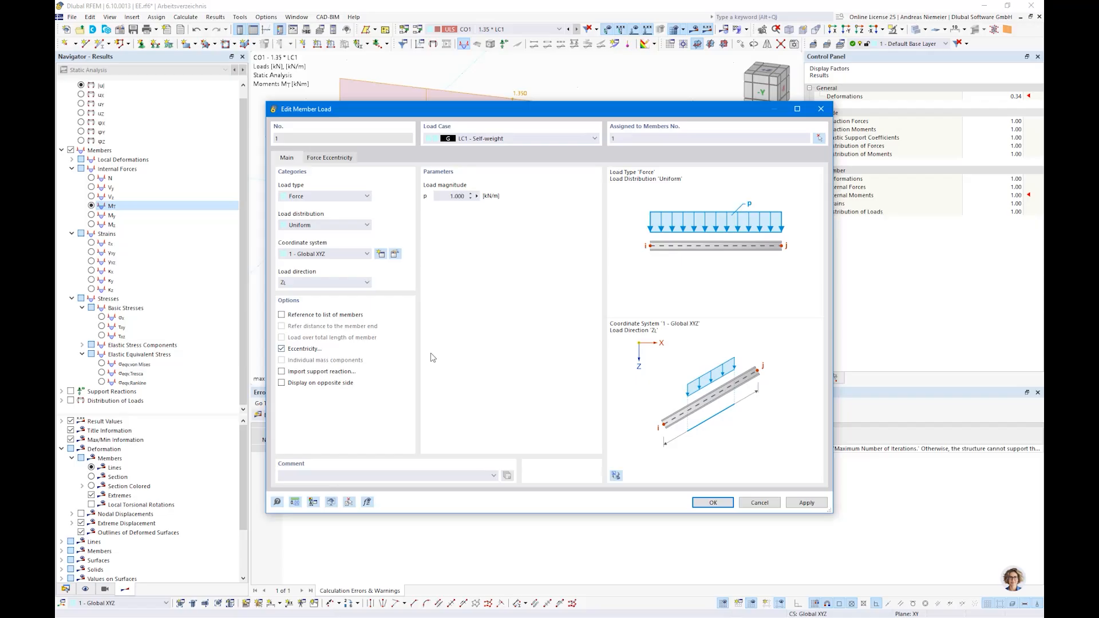
pyautogui.click(345, 160)
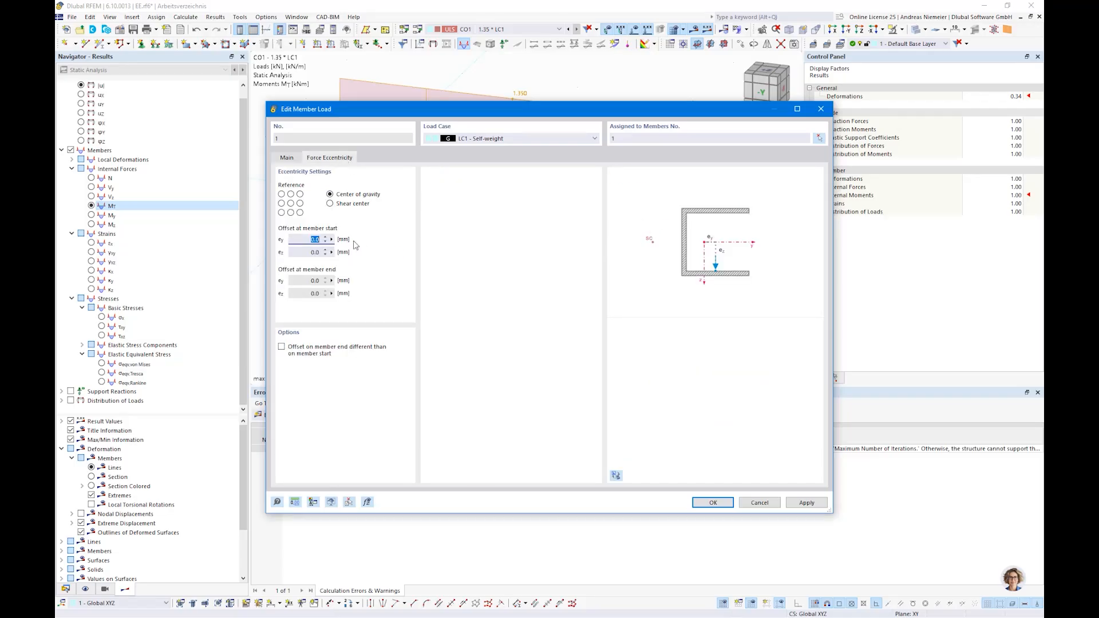
pyautogui.click(290, 195)
pyautogui.click(713, 503)
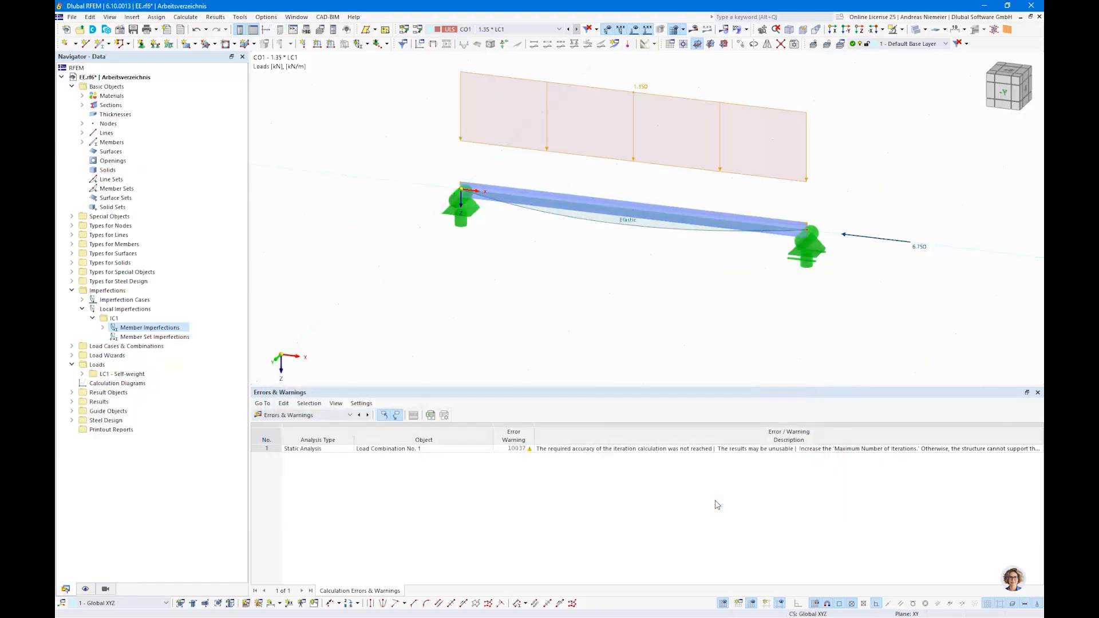
# - Recalculate CO1 with the eccentric load and review the von Mises equivalent stress and torsional moment MT
pyautogui.click(693, 29)
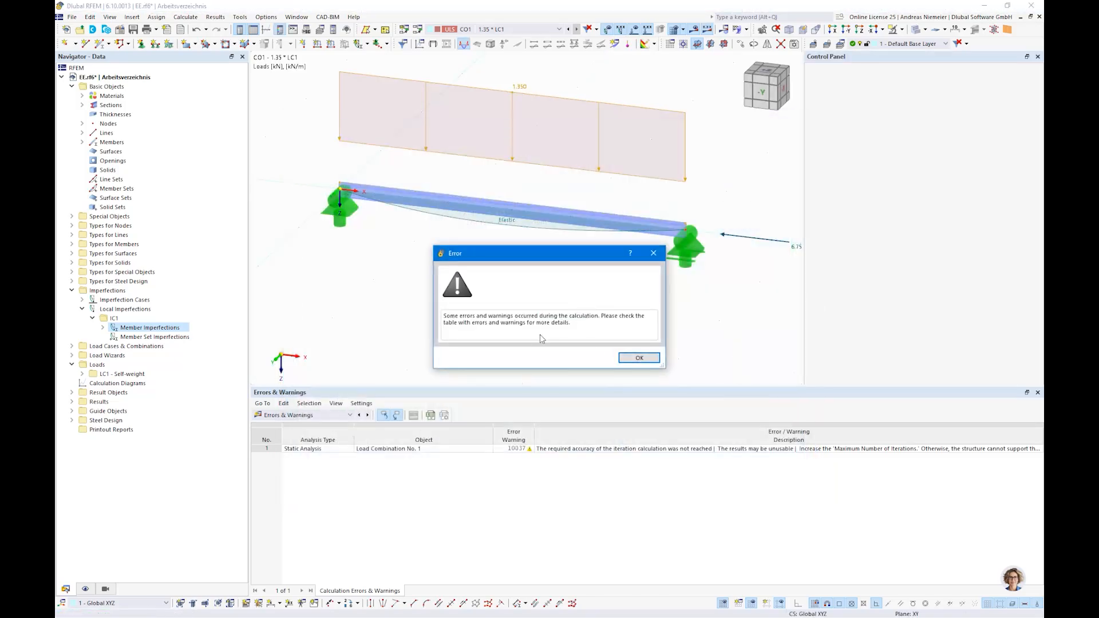
pyautogui.click(638, 358)
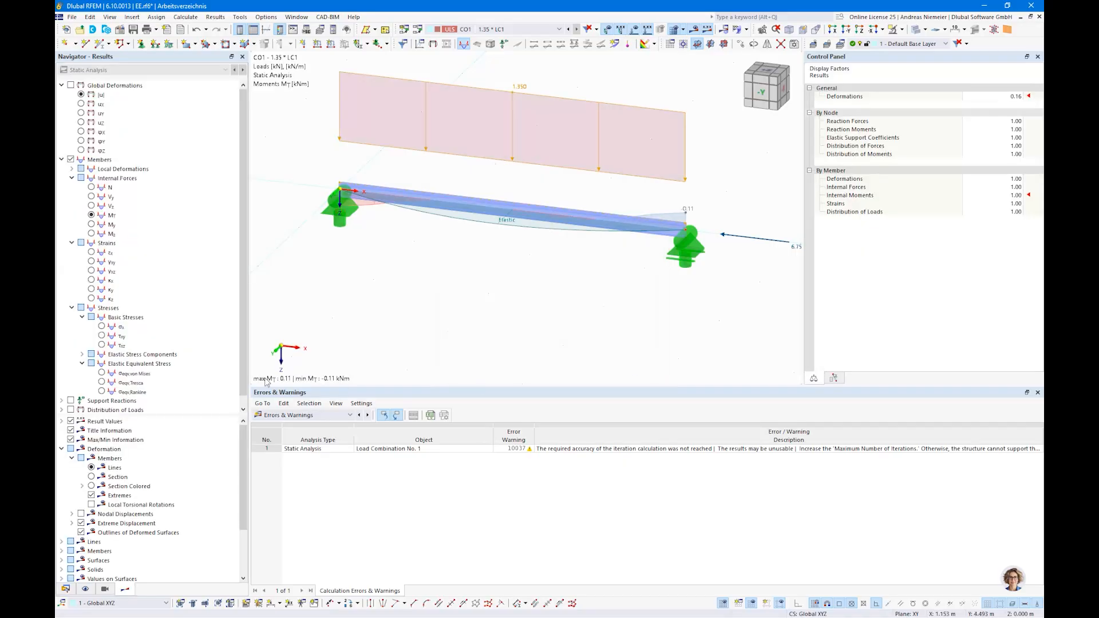
pyautogui.click(102, 373)
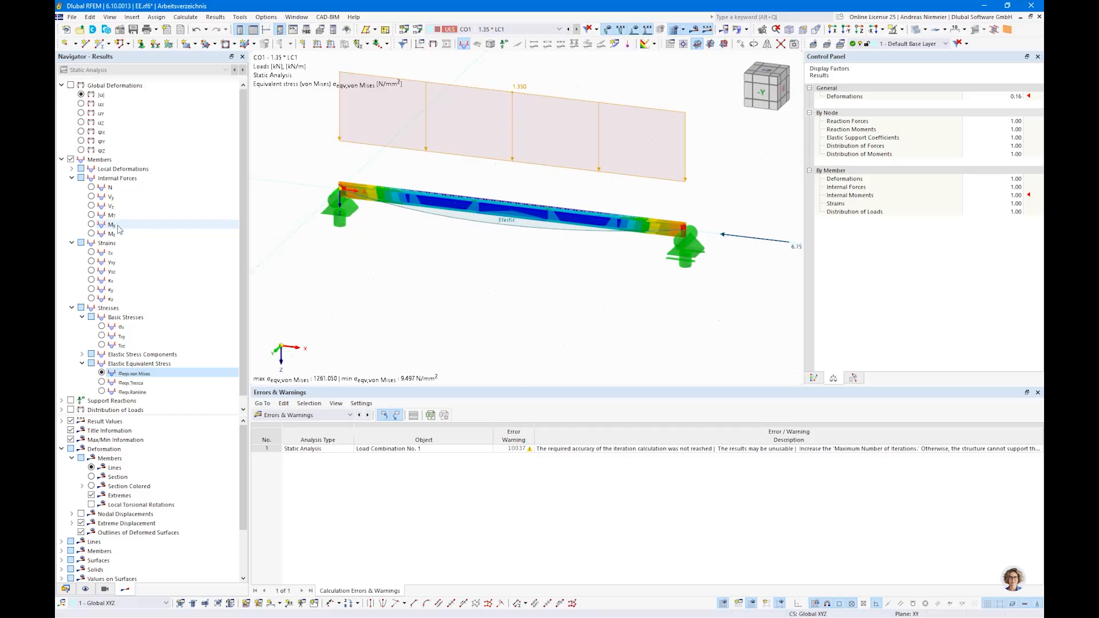
pyautogui.click(91, 214)
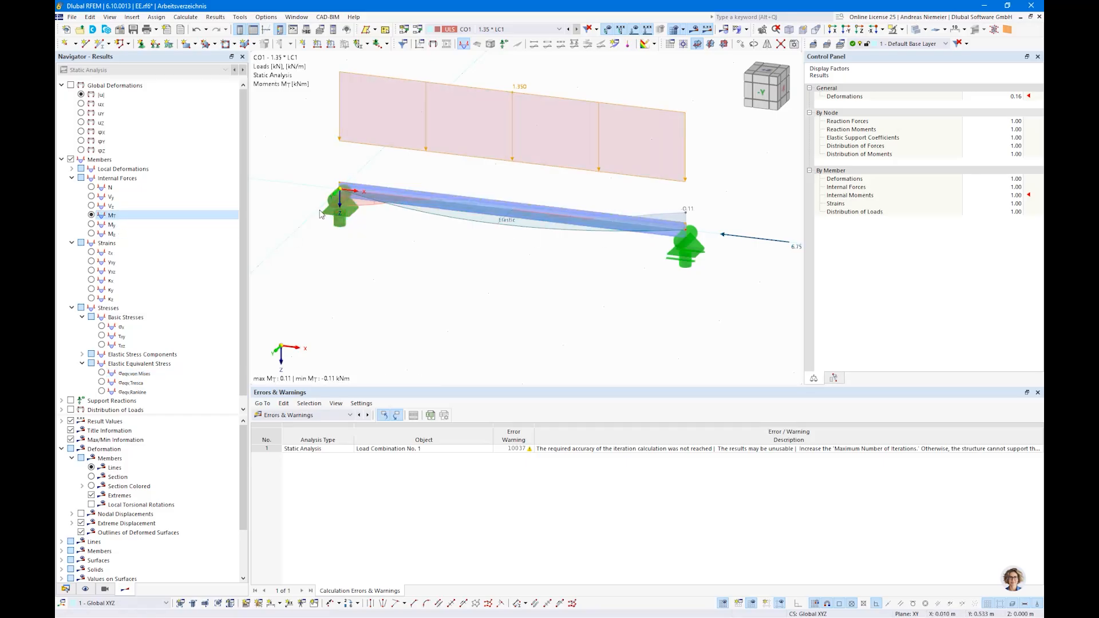
# - Activate the Torsional Warping (7 DOF) add-on in the model's base data and recalculate load combination CO1
pyautogui.click(119, 30)
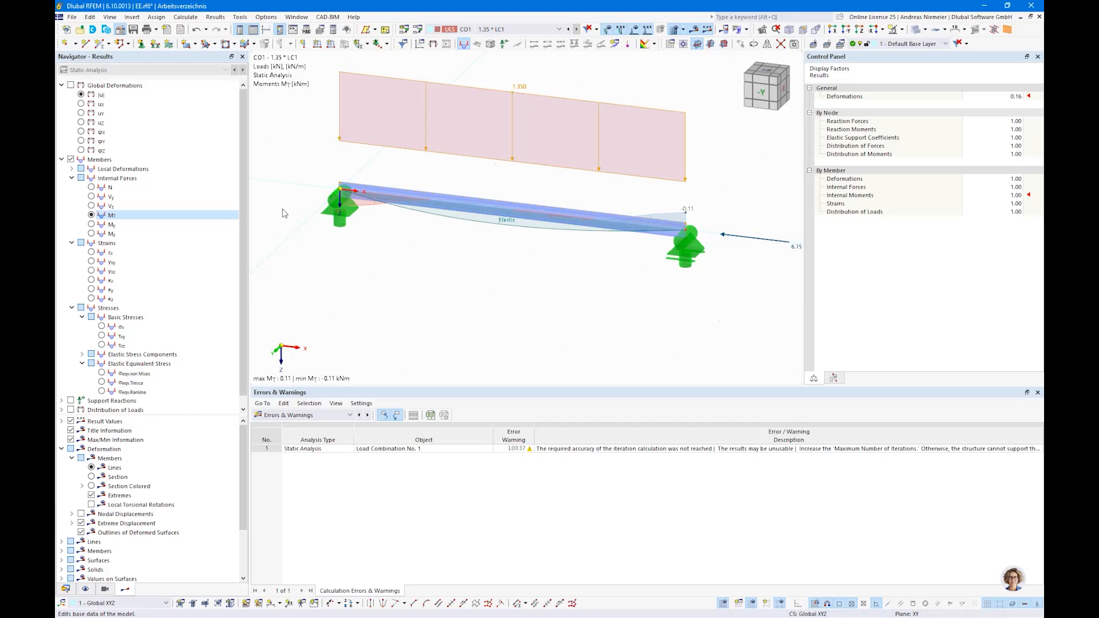
pyautogui.click(327, 94)
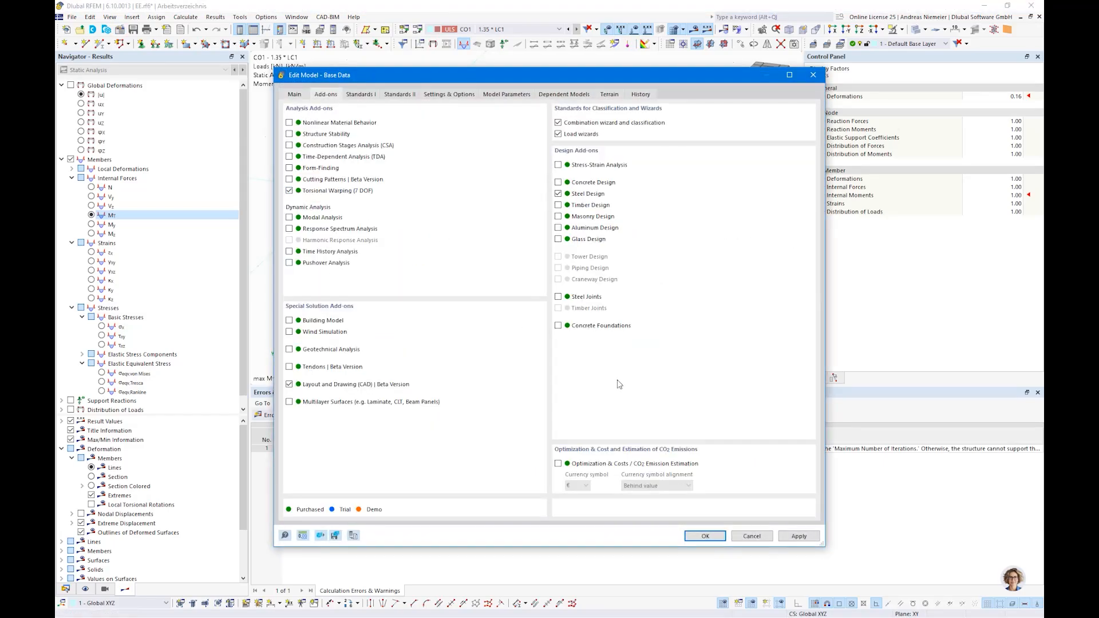
pyautogui.click(698, 537)
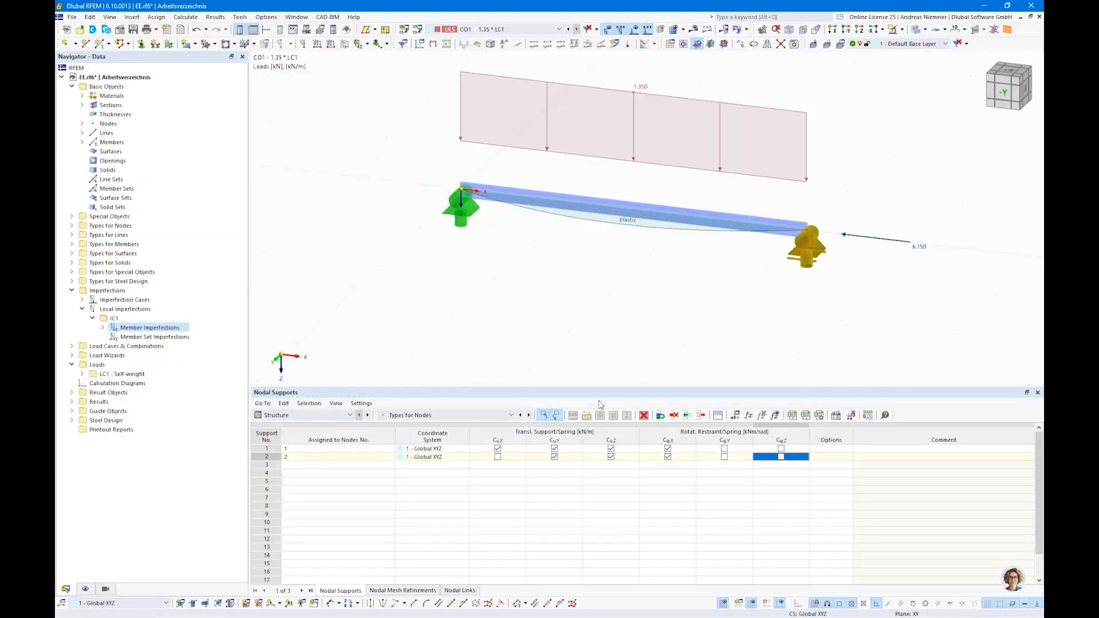
pyautogui.click(693, 29)
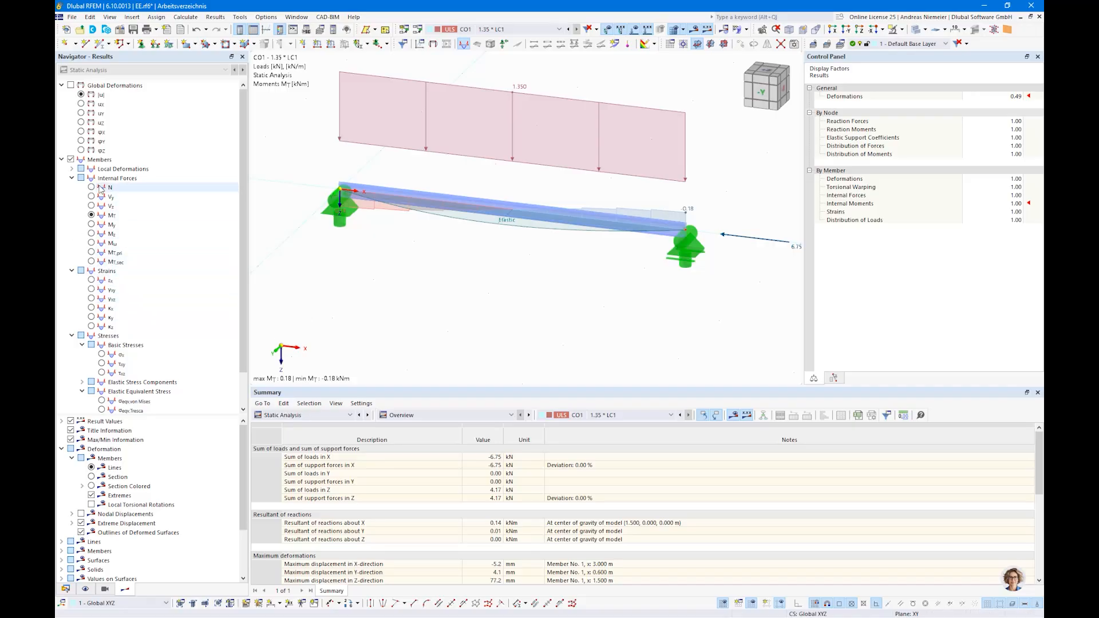
# - Examine the beam's internal forces N, Vy, Vz, MT, My and Mz one after another for CO1
pyautogui.click(91, 188)
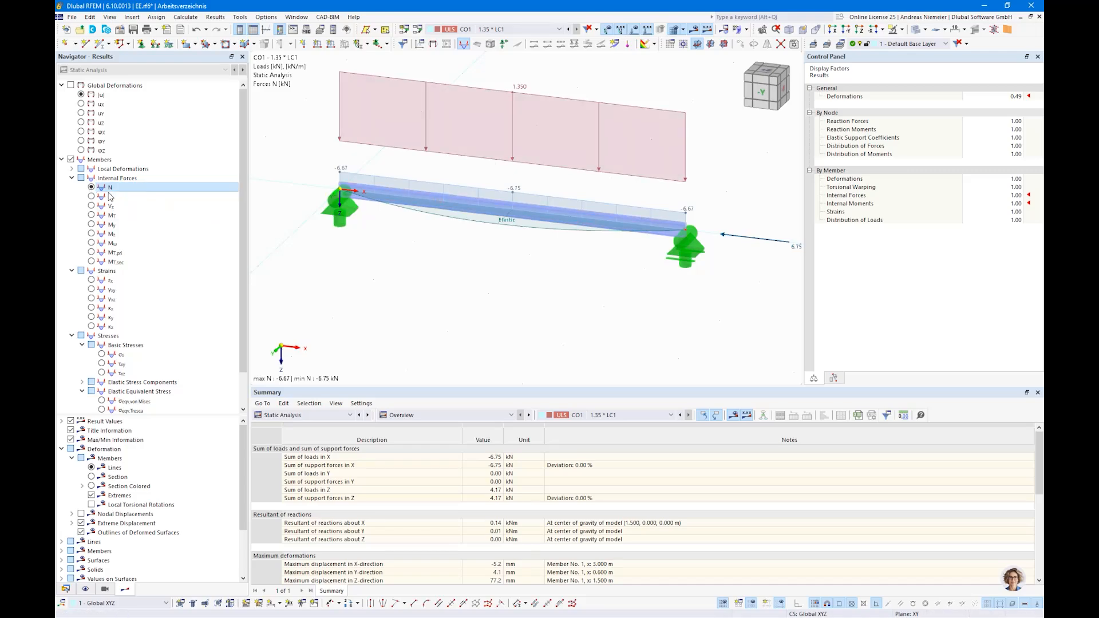
pyautogui.click(91, 196)
pyautogui.click(91, 205)
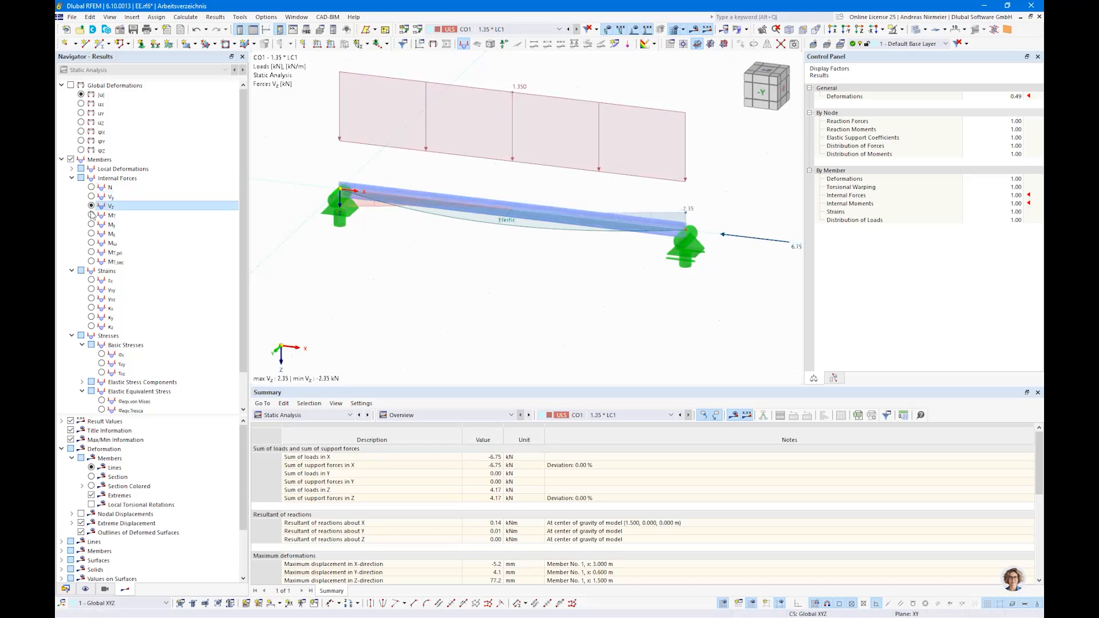
pyautogui.click(92, 215)
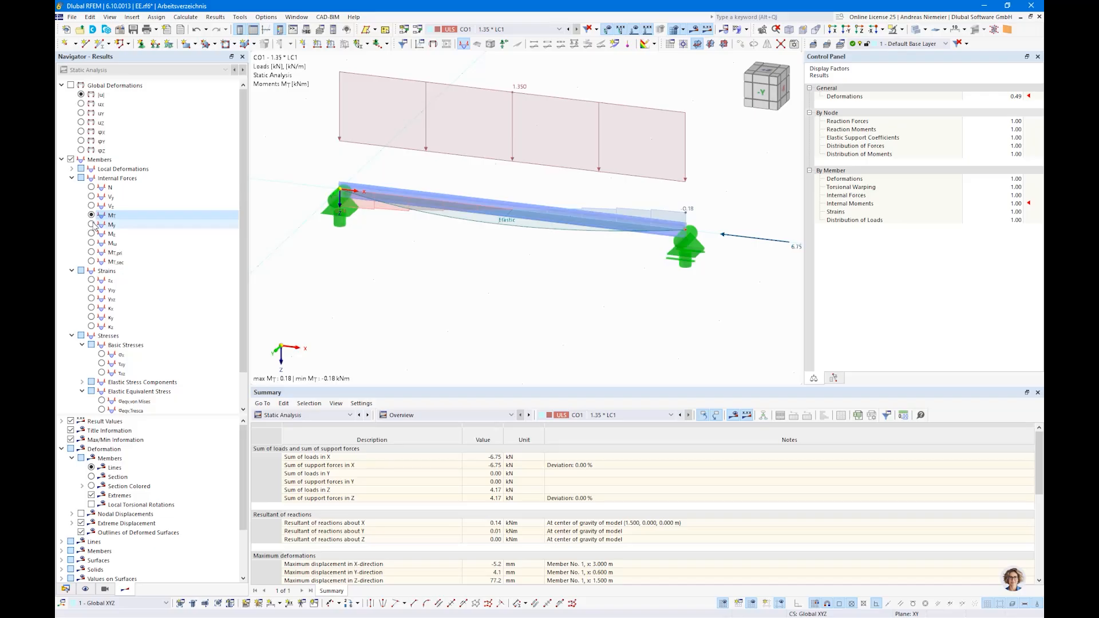
pyautogui.click(91, 225)
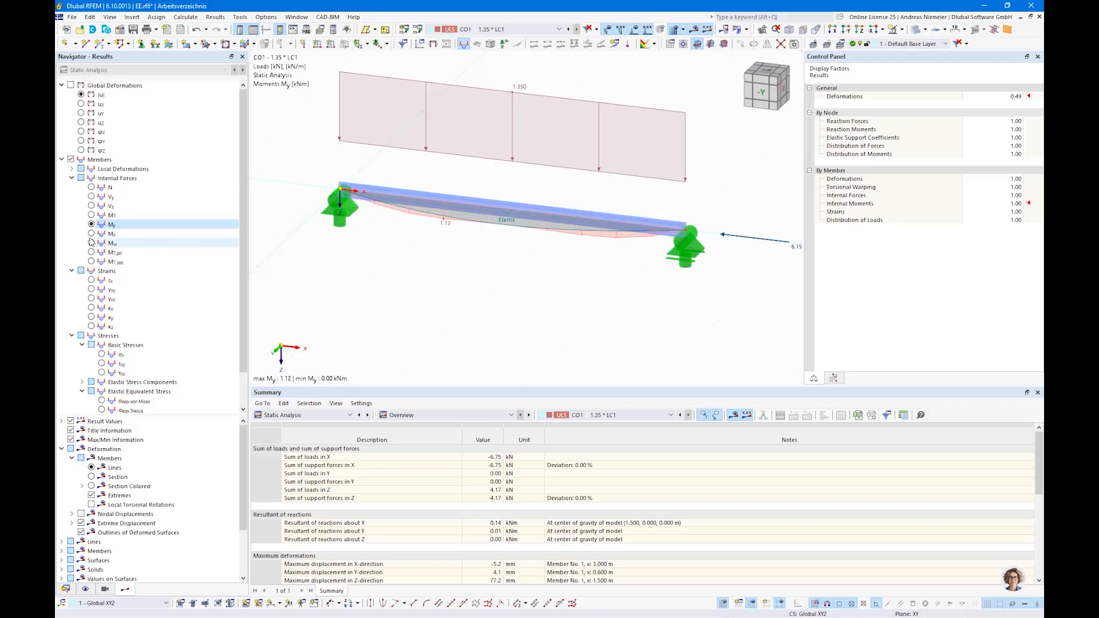
pyautogui.click(92, 234)
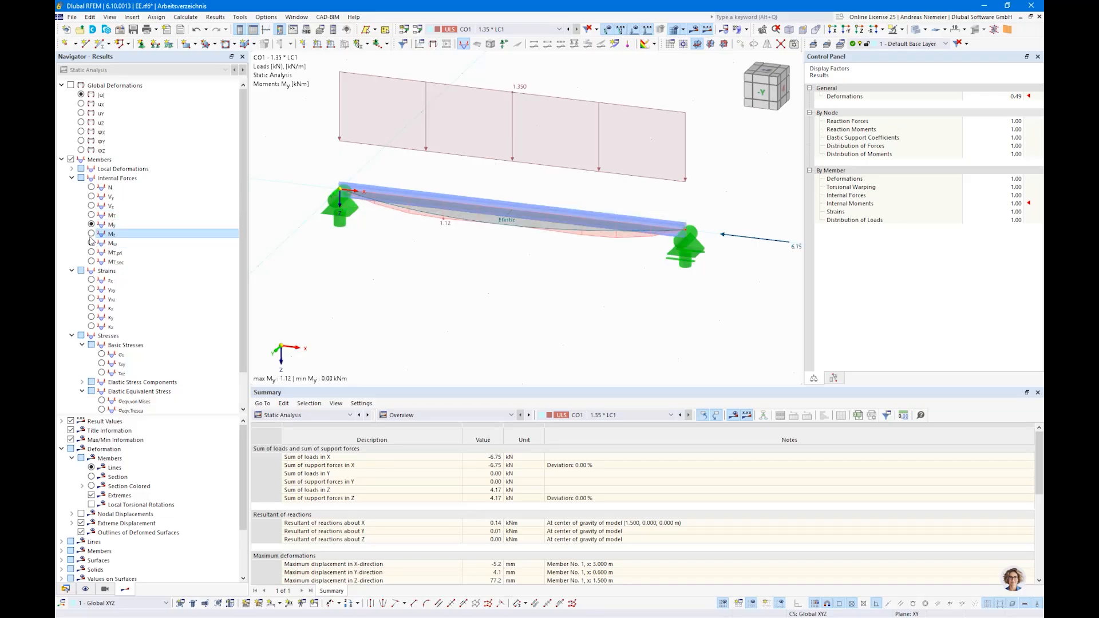
# - Hide the imperfection and examine the warping results Mω, MT,pri, MT,sec and the local warping deformation ω along the beam
pyautogui.click(607, 31)
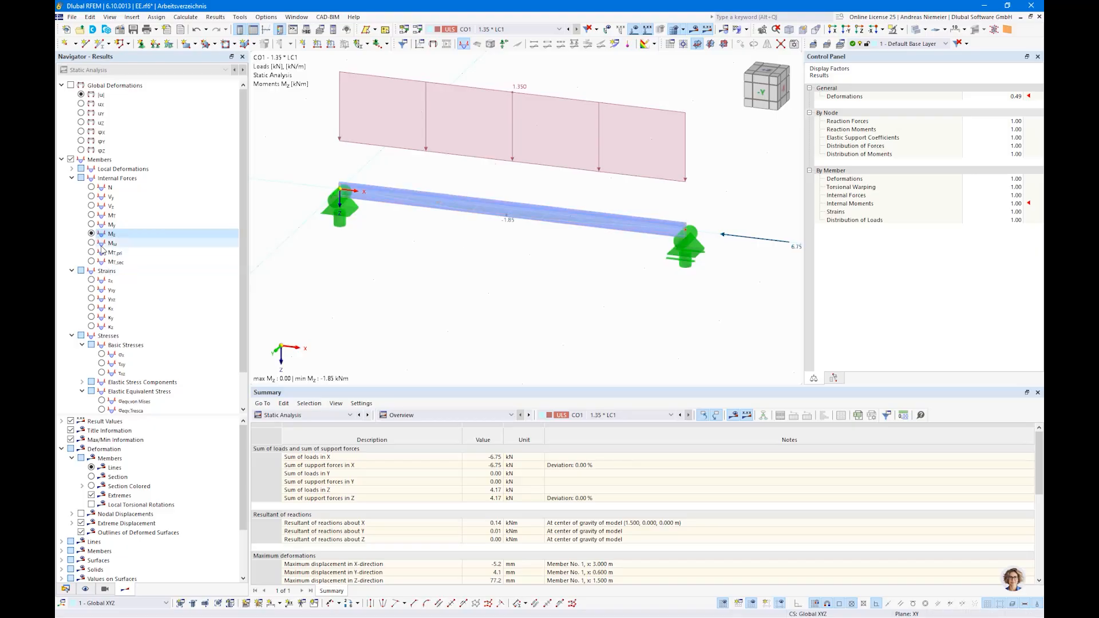
pyautogui.click(91, 243)
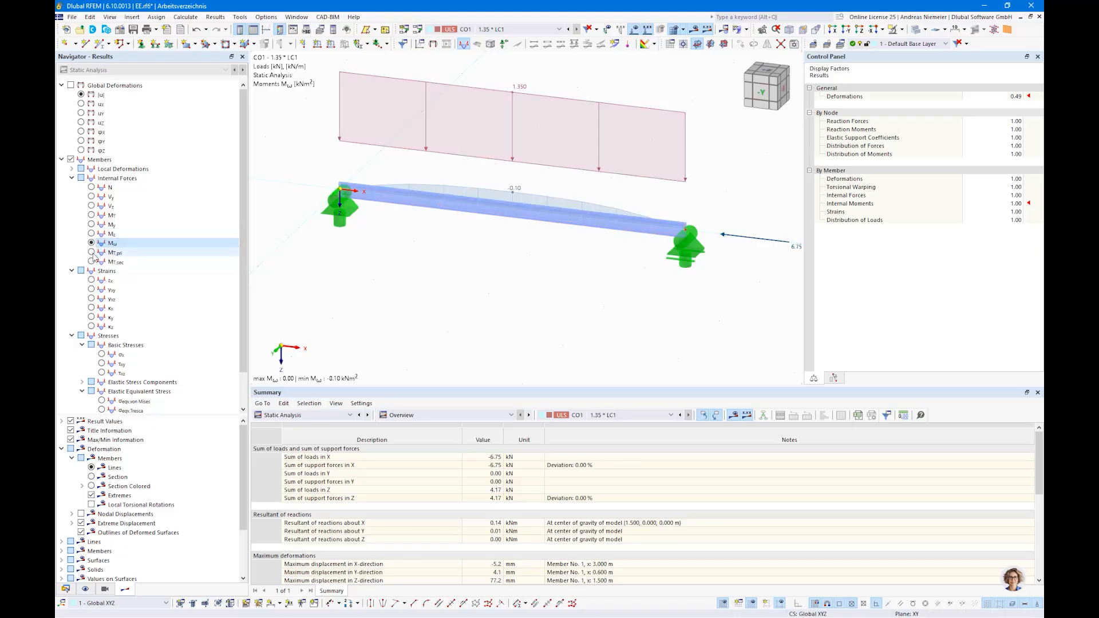
pyautogui.click(92, 252)
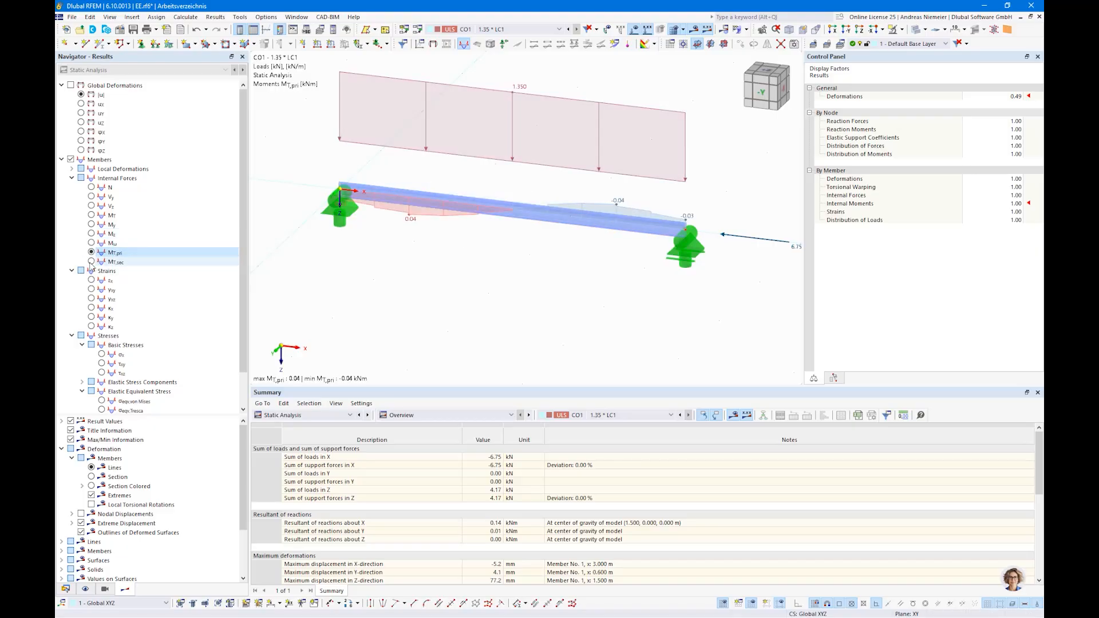
pyautogui.click(91, 262)
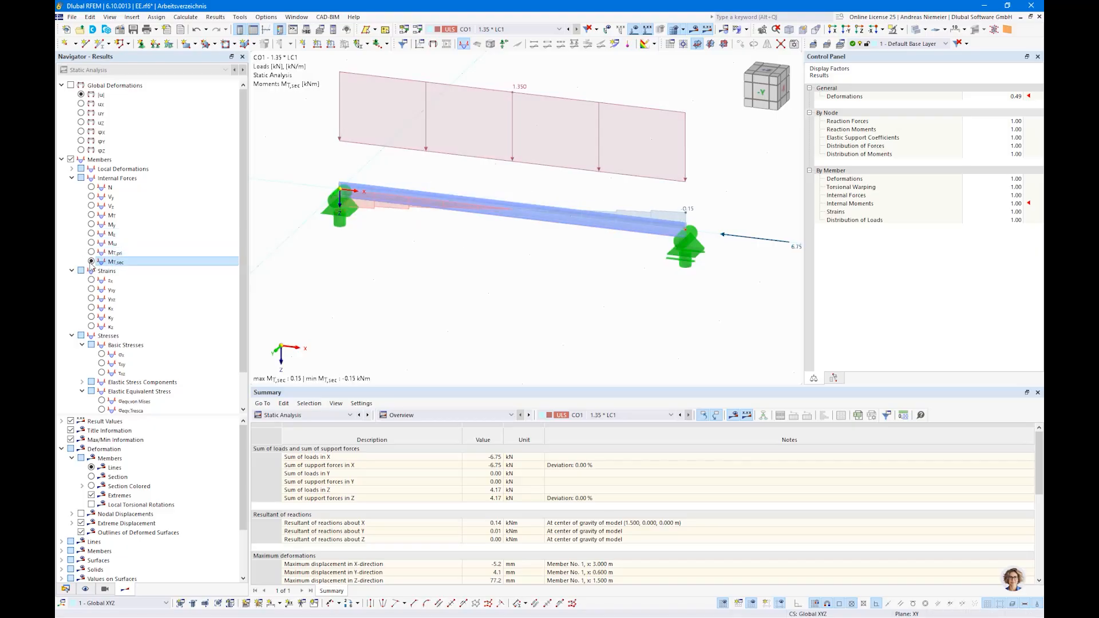
pyautogui.click(71, 169)
pyautogui.click(91, 233)
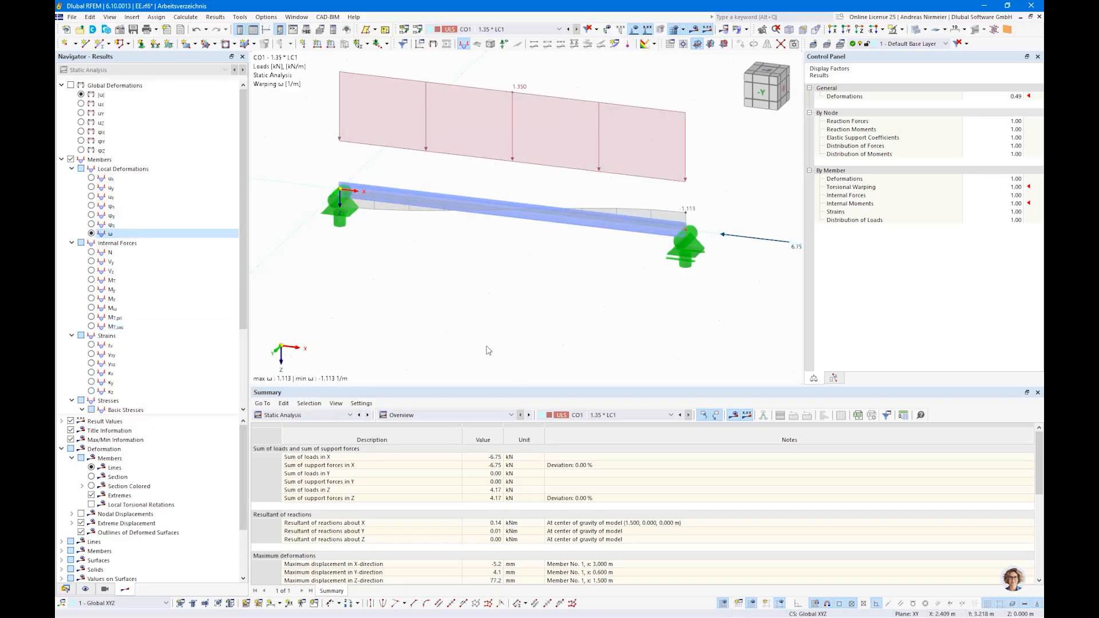
# - Display the von Mises equivalent stress from the warping analysis and inspect its distribution around the beam's midspan
pyautogui.scroll(-4, 206, 241)
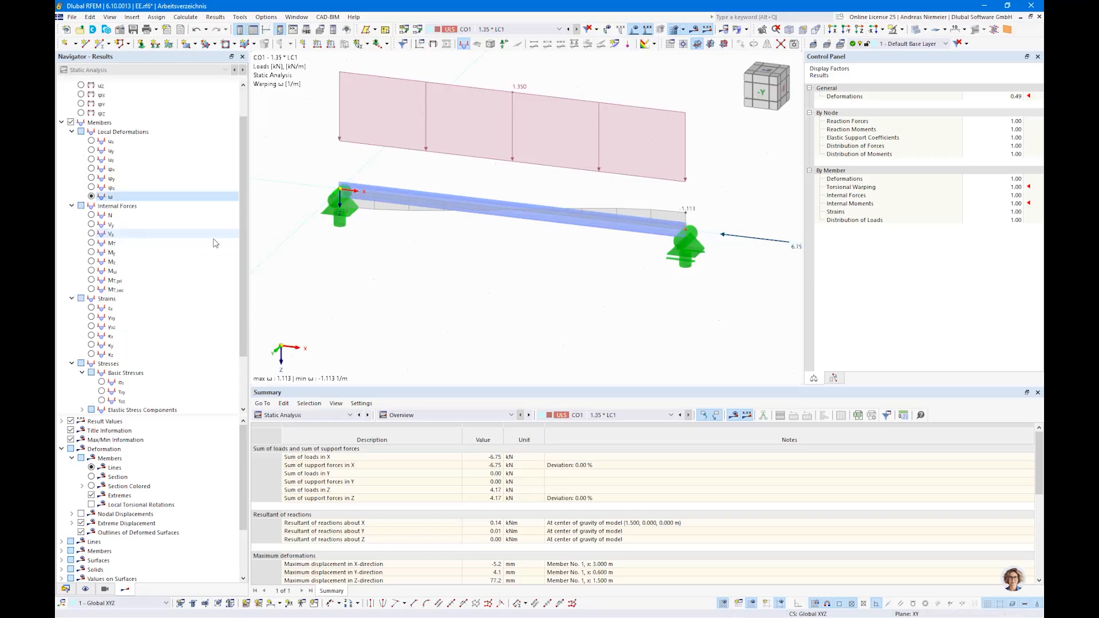
pyautogui.click(101, 364)
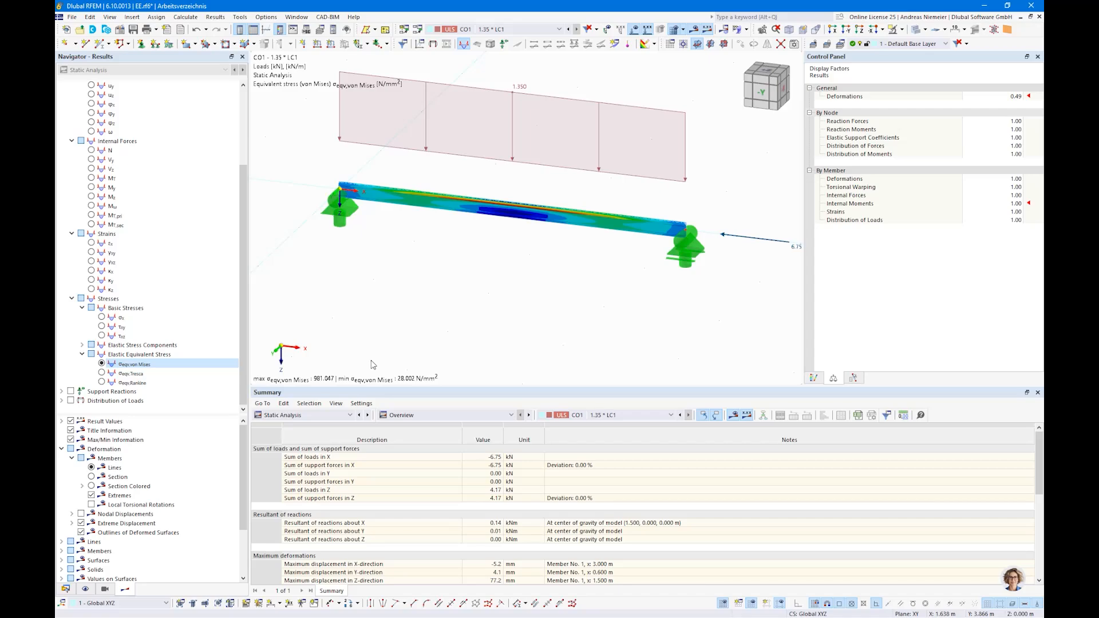
pyautogui.scroll(5, 502, 197)
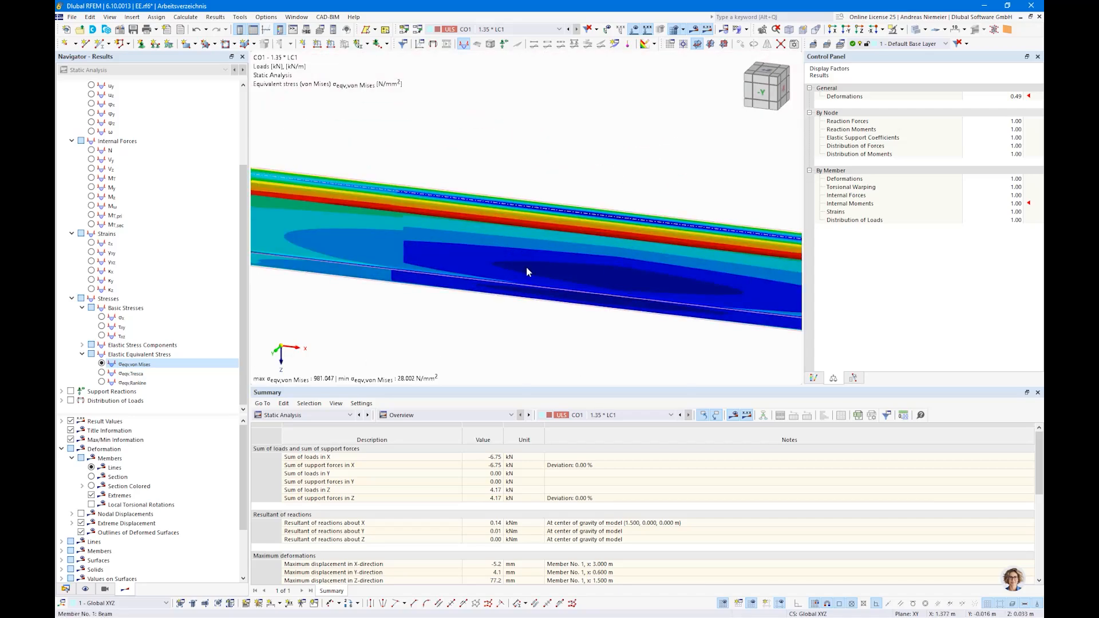
pyautogui.scroll(-5, 526, 268)
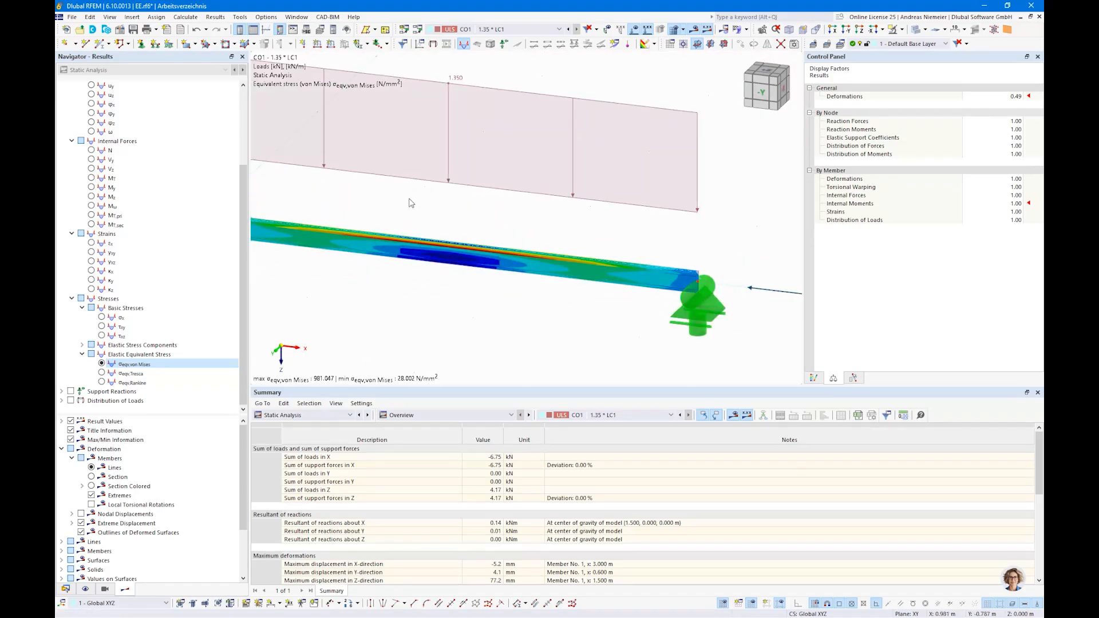
pyautogui.scroll(1, 409, 203)
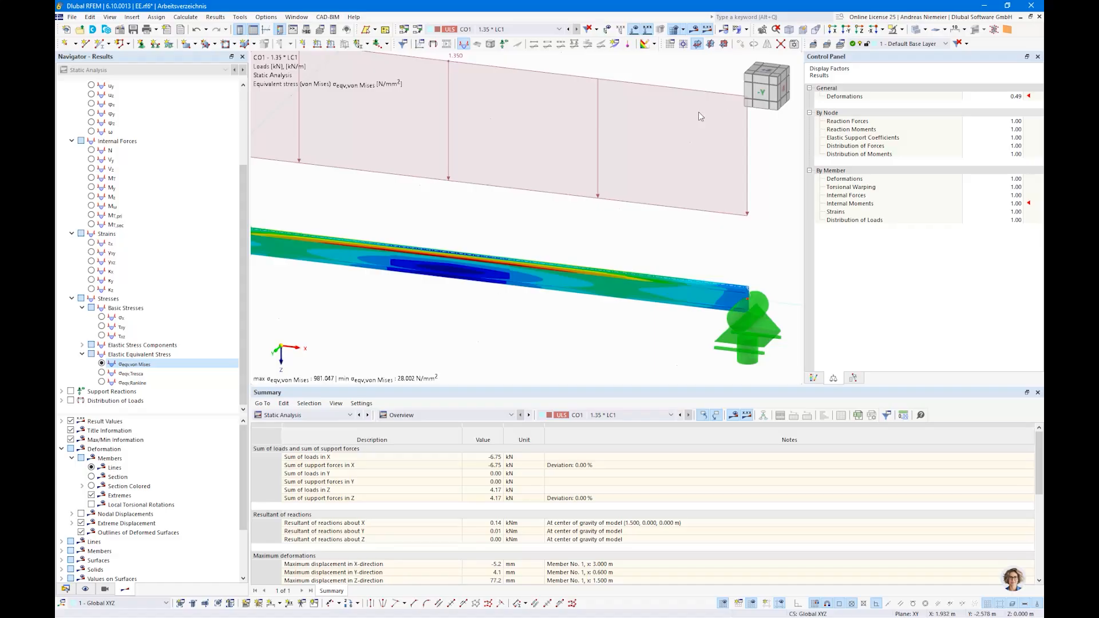
pyautogui.scroll(-3, 672, 174)
pyautogui.scroll(4, 564, 238)
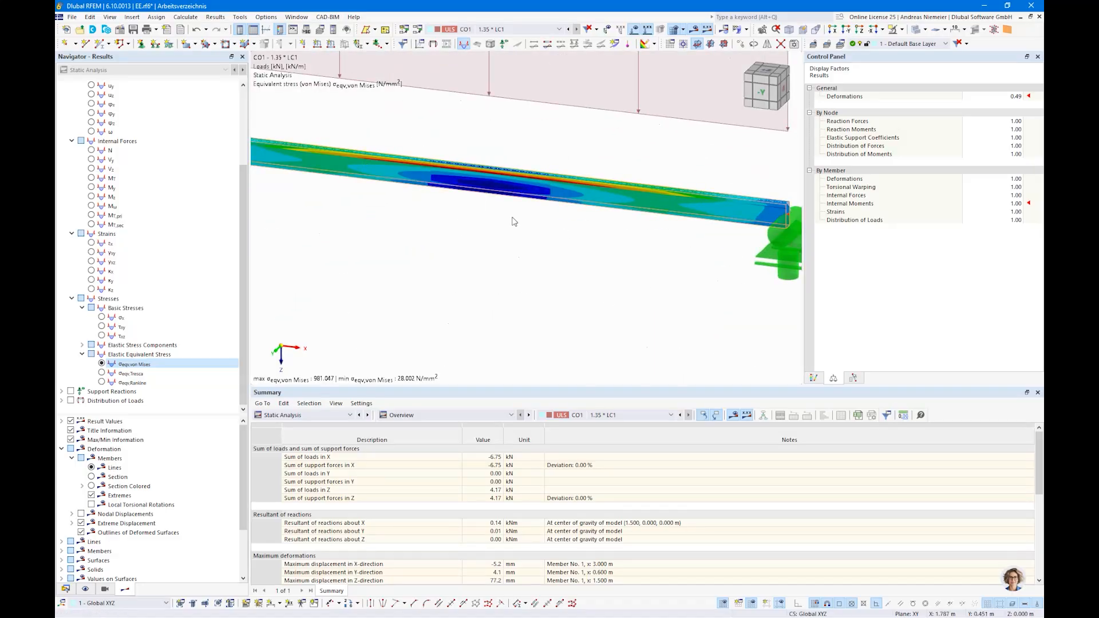
pyautogui.rightClick(502, 184)
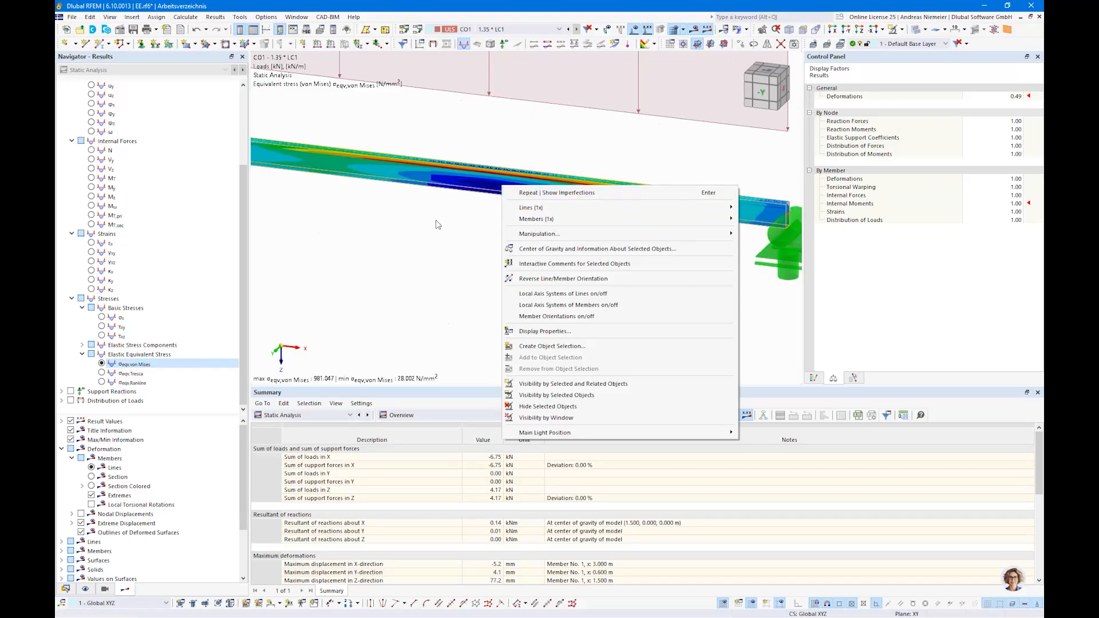
pyautogui.click(377, 275)
# - Show the global deformation |u| with the member as a colored section and inspect the deformed beam from different directions
pyautogui.scroll(4, 143, 264)
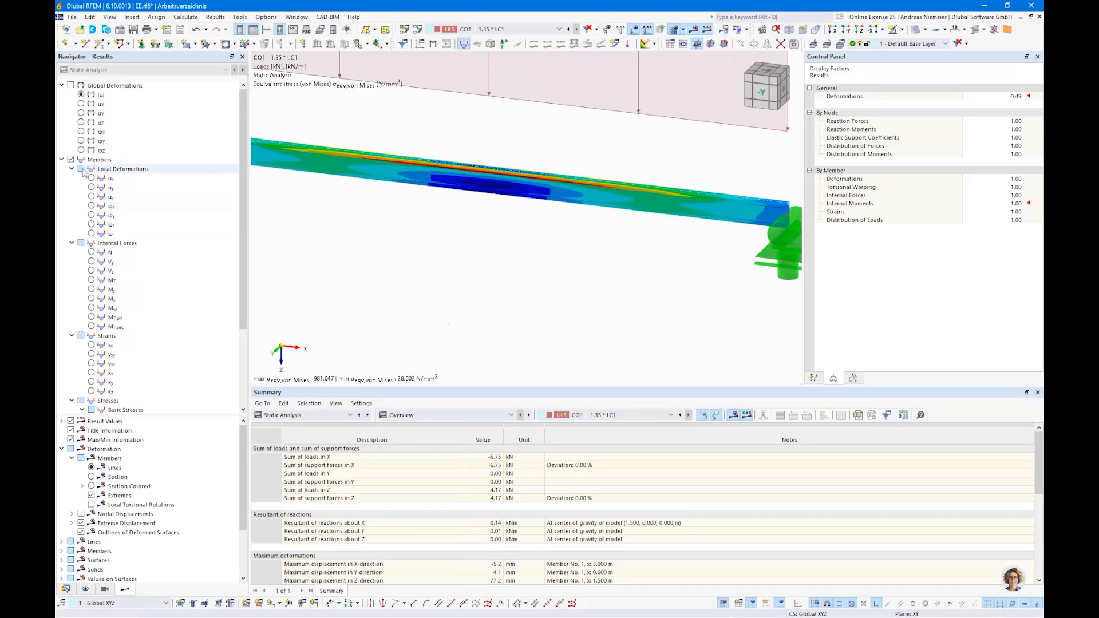
pyautogui.click(70, 85)
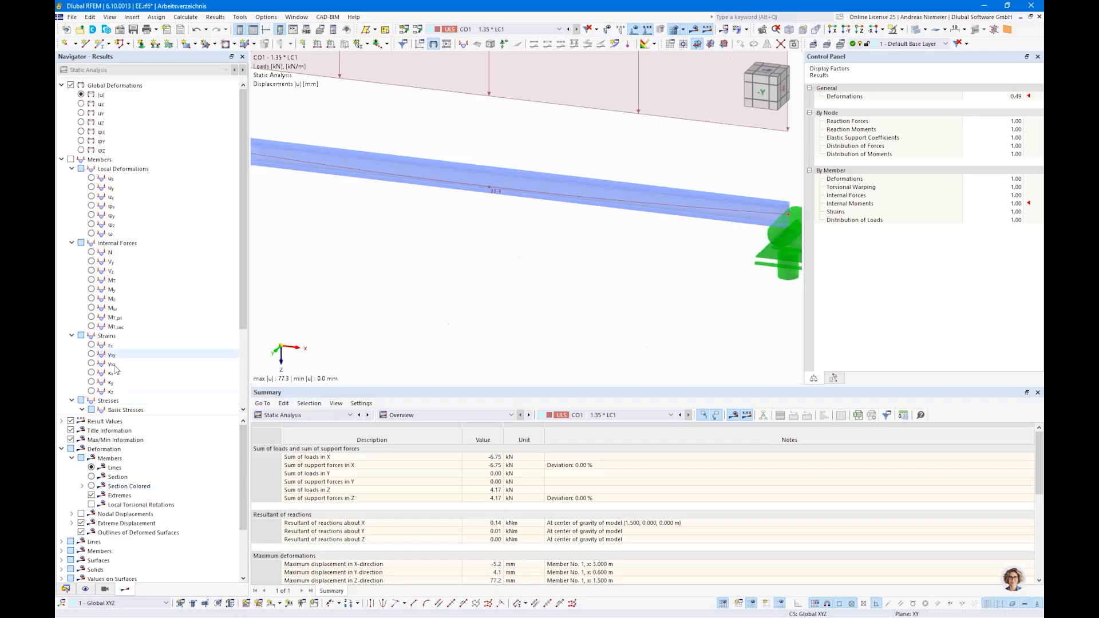
pyautogui.click(92, 485)
pyautogui.keyDown('ctrl'); pyautogui.moveTo(598, 301); pyautogui.dragTo(642, 231, button='middle'); pyautogui.keyUp('ctrl')
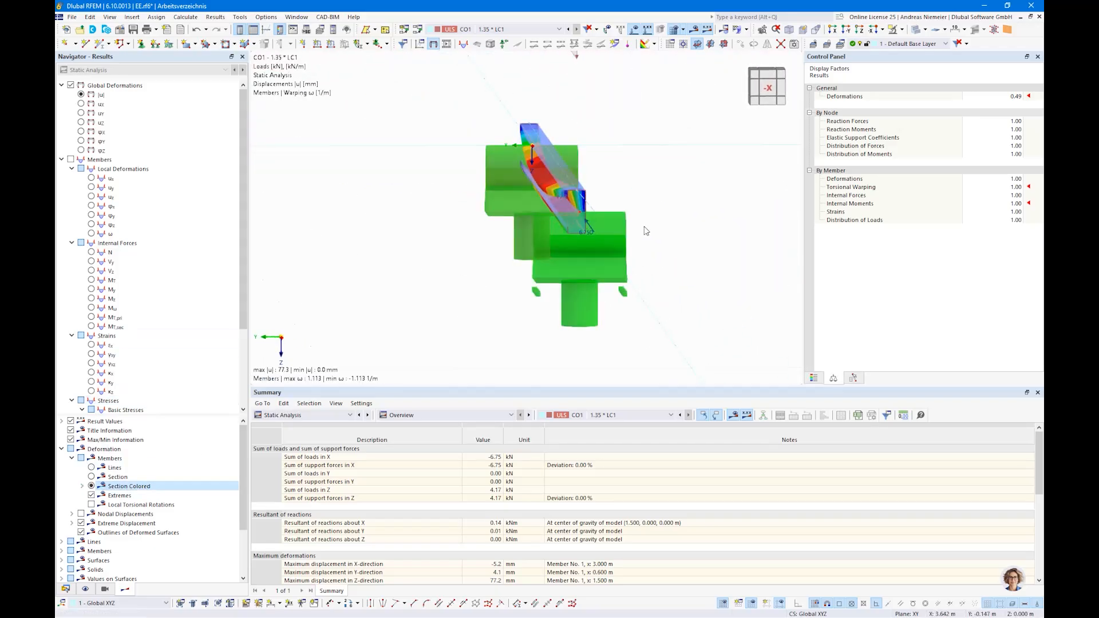
pyautogui.keyDown('ctrl'); pyautogui.moveTo(439, 310); pyautogui.dragTo(564, 329, button='middle'); pyautogui.keyUp('ctrl')
pyautogui.scroll(-5, 566, 280)
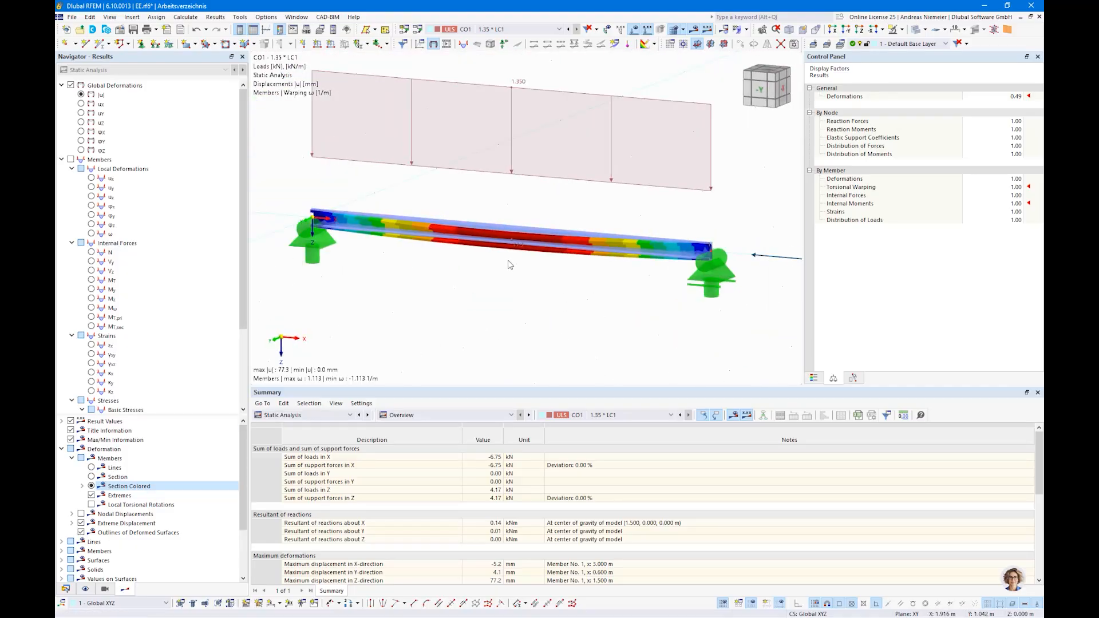
# - Add a node on the beam member at 50 % of its length from the start
pyautogui.doubleClick(521, 231)
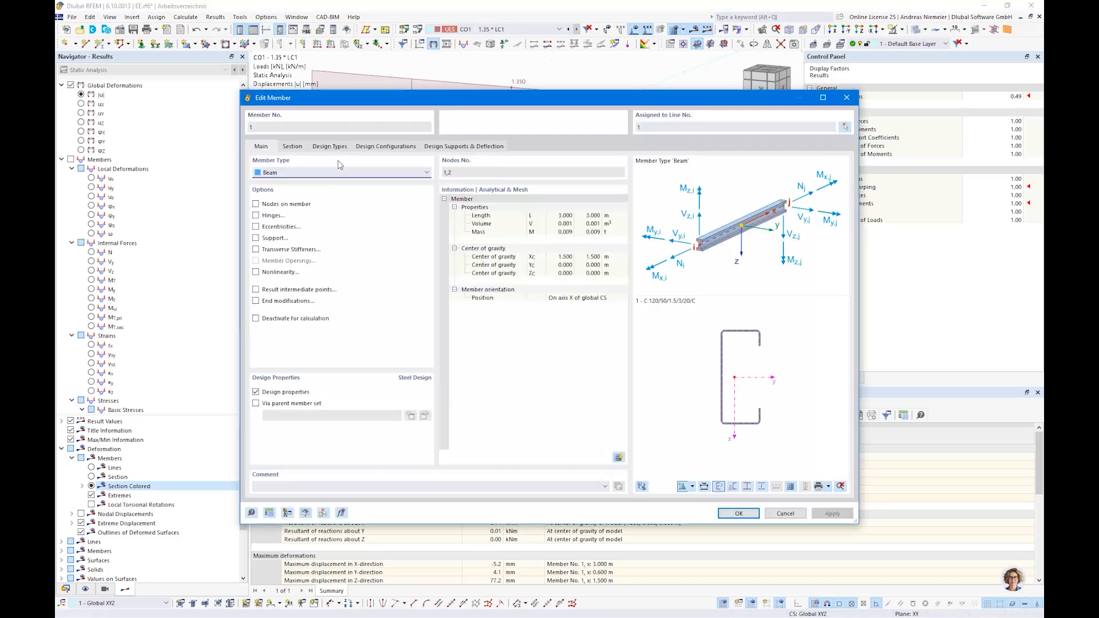
pyautogui.click(256, 204)
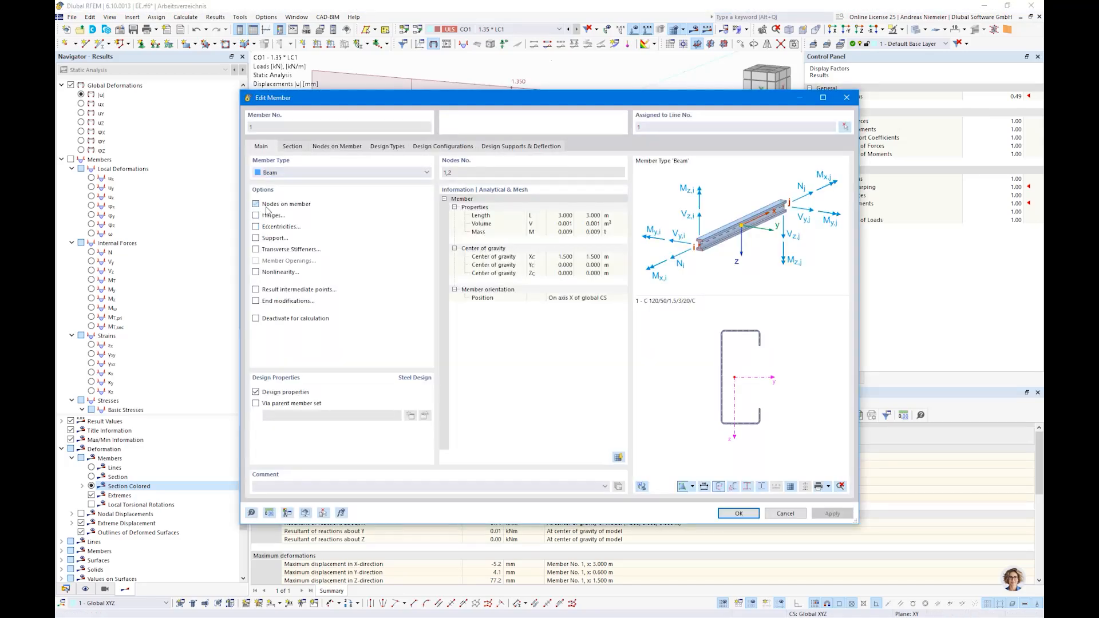
pyautogui.click(337, 147)
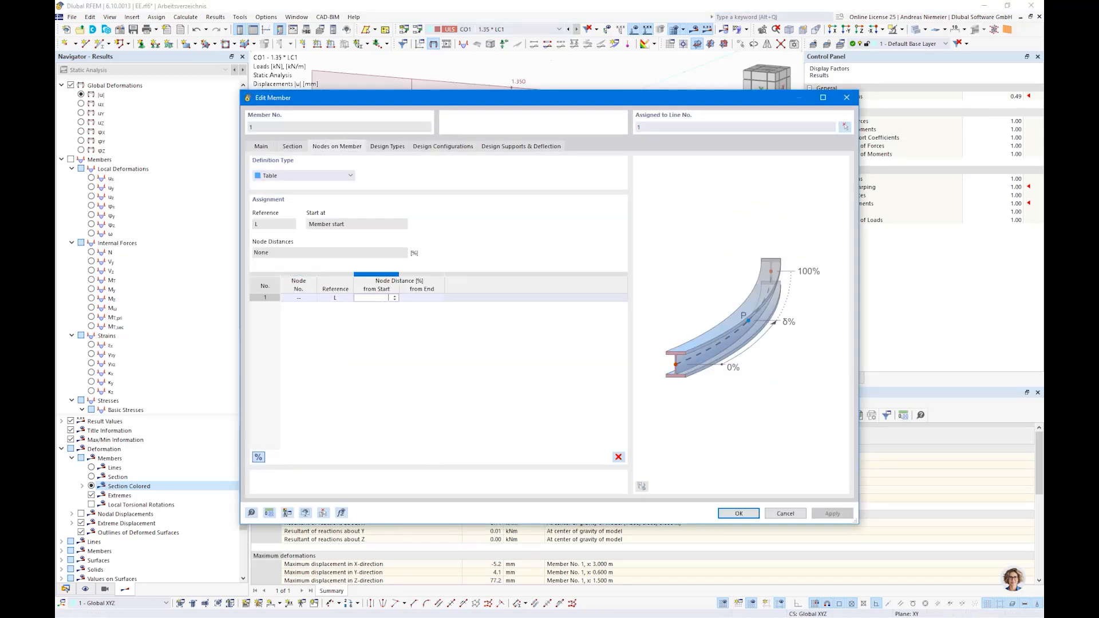
pyautogui.write('50')
pyautogui.press('Tab')
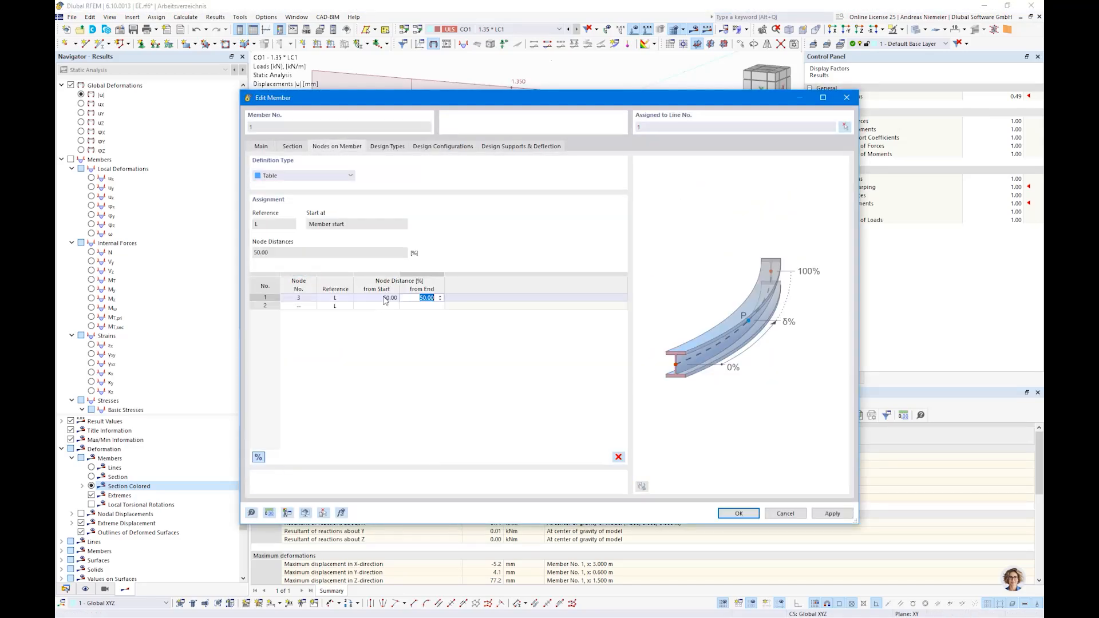
pyautogui.click(738, 513)
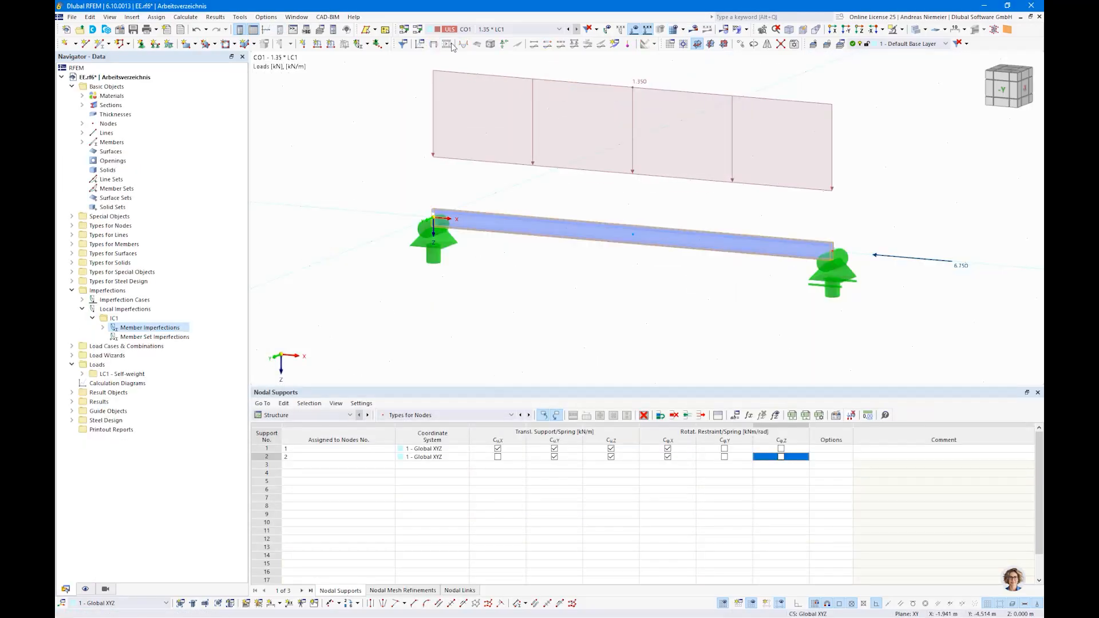
# - Create a nodal support restraining only uY and φX, and assign it to the node at the beam's midspan
pyautogui.click(142, 43)
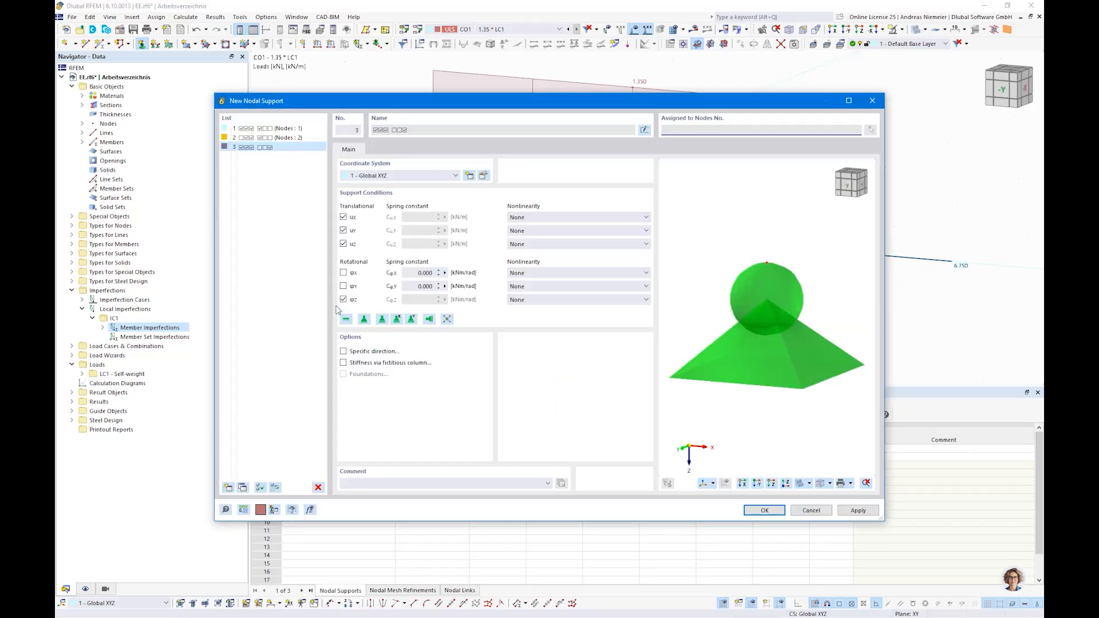
pyautogui.click(343, 299)
pyautogui.click(343, 217)
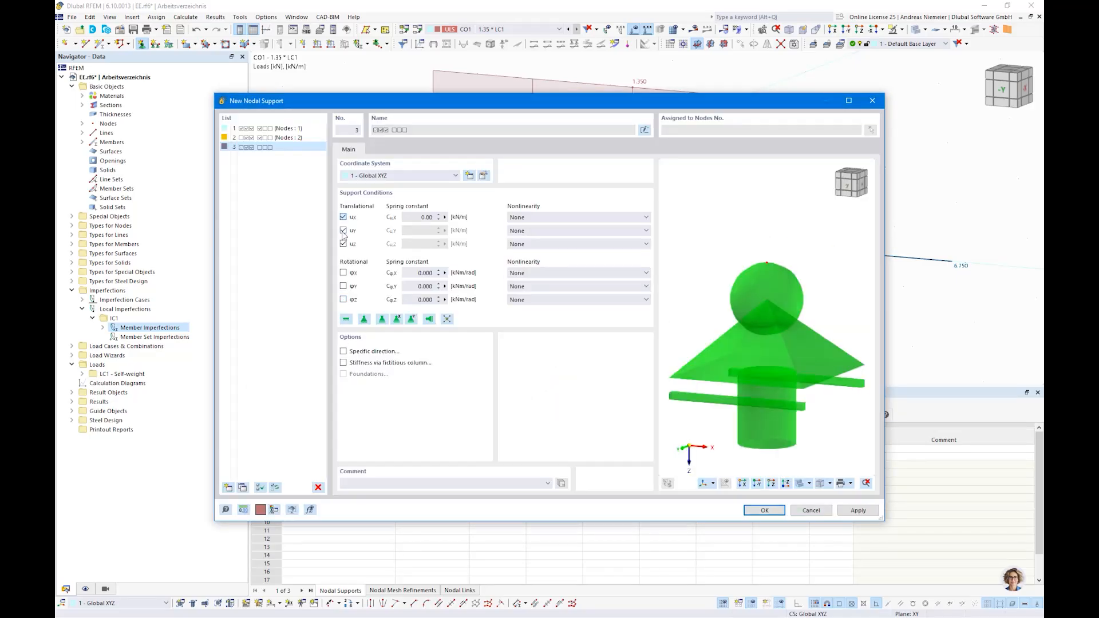
pyautogui.click(343, 243)
pyautogui.click(342, 273)
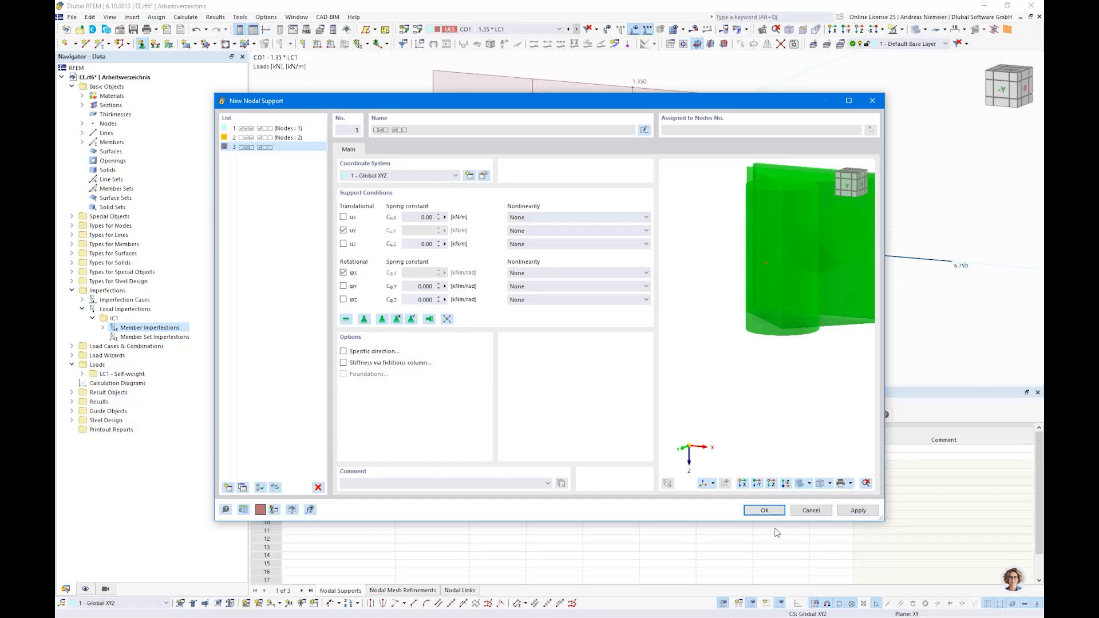
pyautogui.click(764, 510)
pyautogui.click(629, 429)
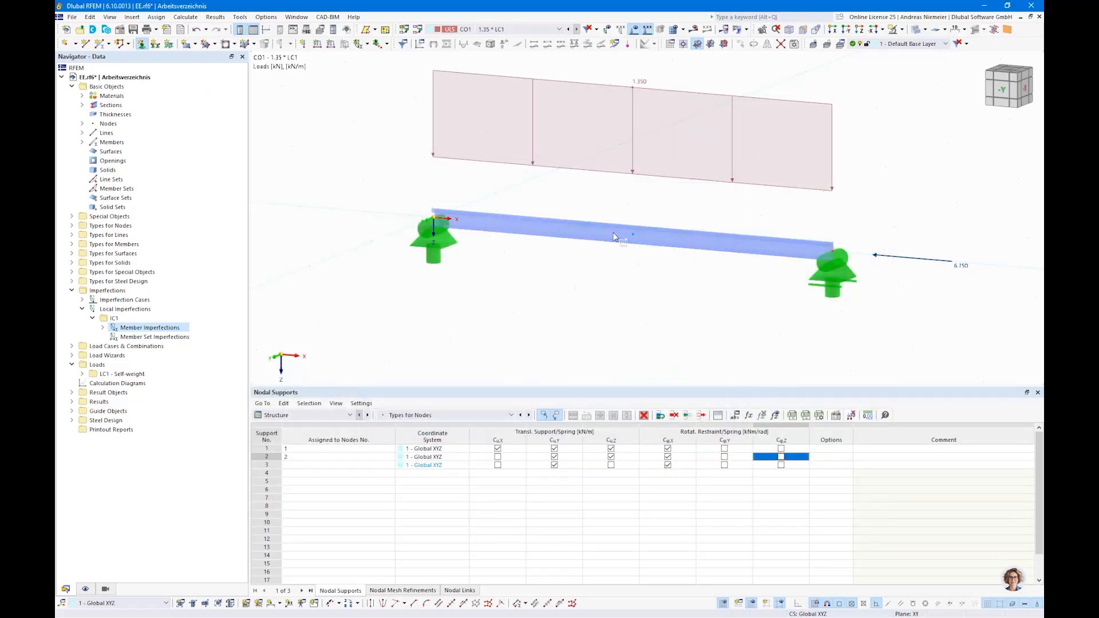
pyautogui.click(681, 286)
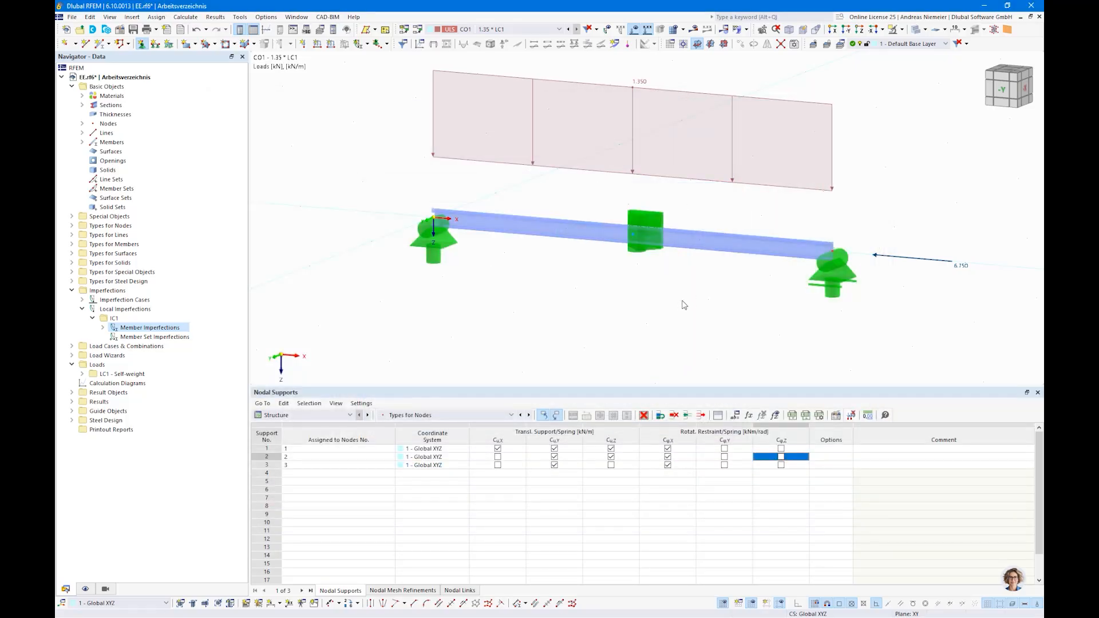
# - Calculate load combination CO1 with the midspan support and display the member's von Mises equivalent stress
pyautogui.press('Escape')
pyautogui.click(693, 30)
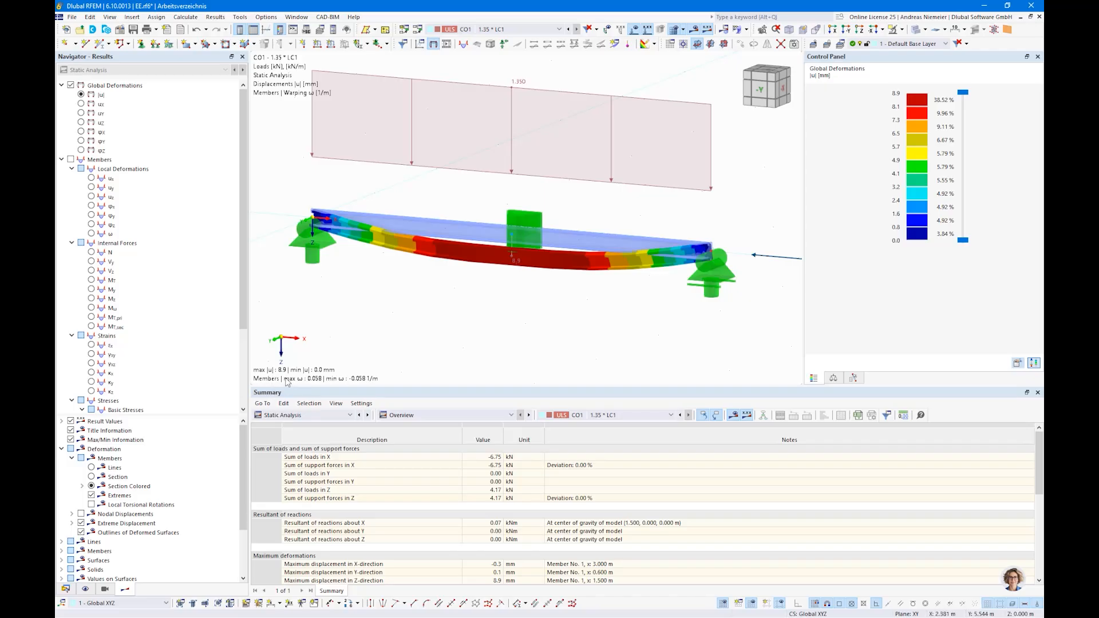
pyautogui.scroll(-4, 94, 355)
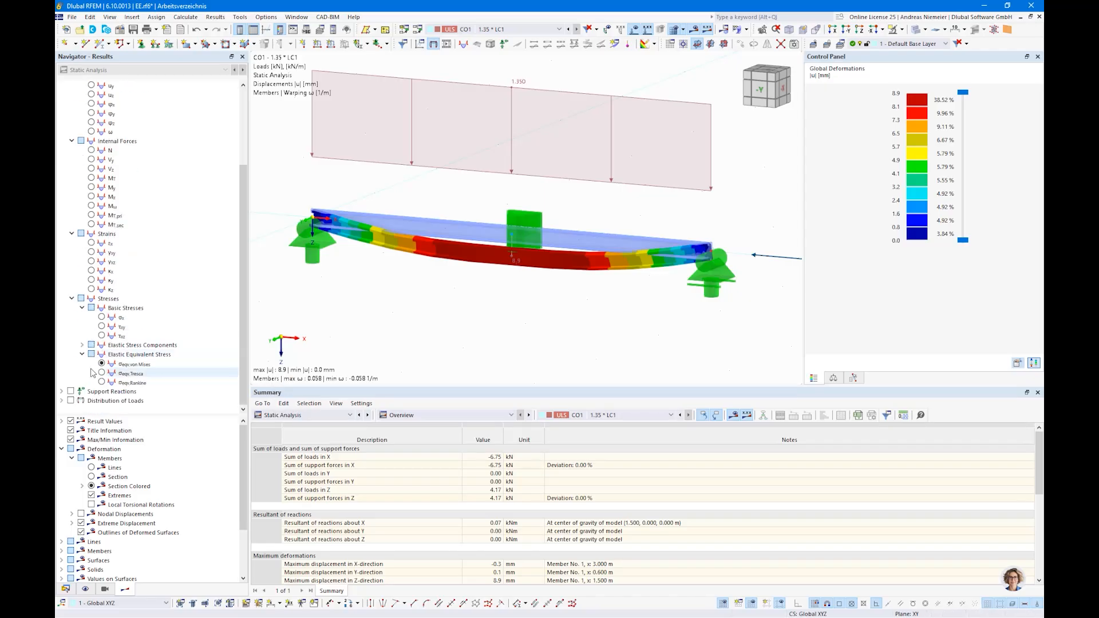
pyautogui.click(91, 354)
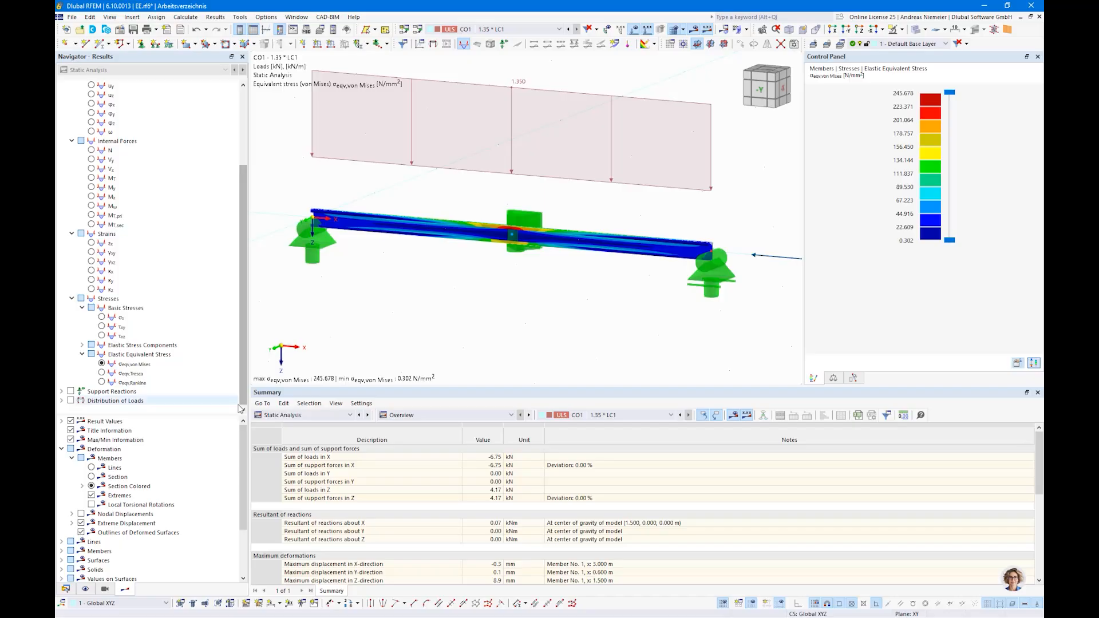
# - Display the Steel Design check ratios along the beam and inspect their distribution
pyautogui.click(736, 29)
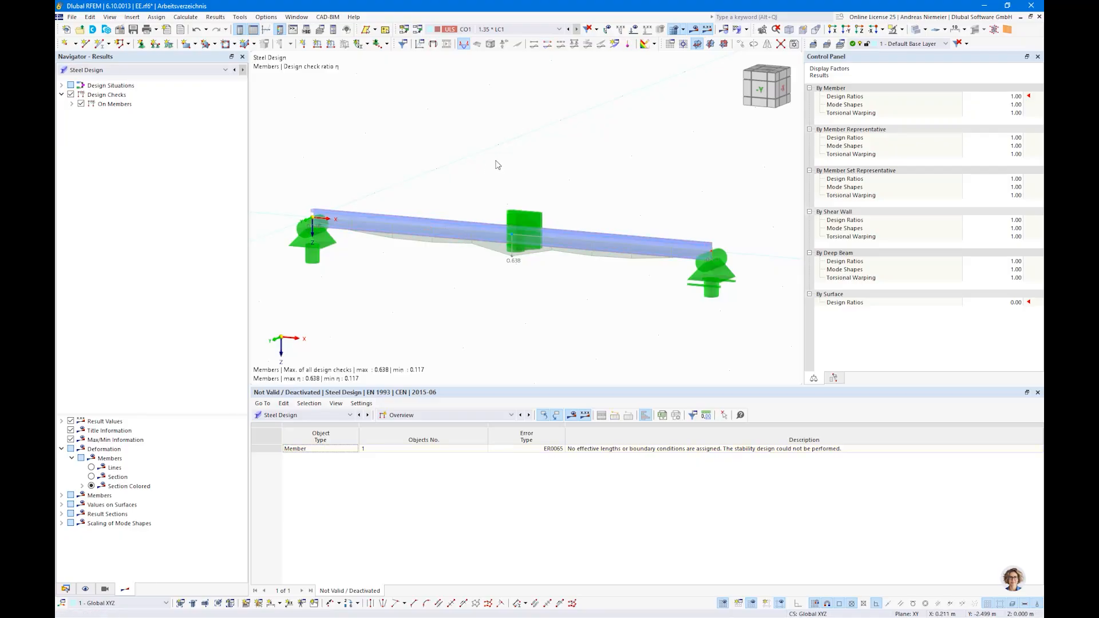
pyautogui.moveTo(546, 267); pyautogui.dragTo(525, 287, button='middle')
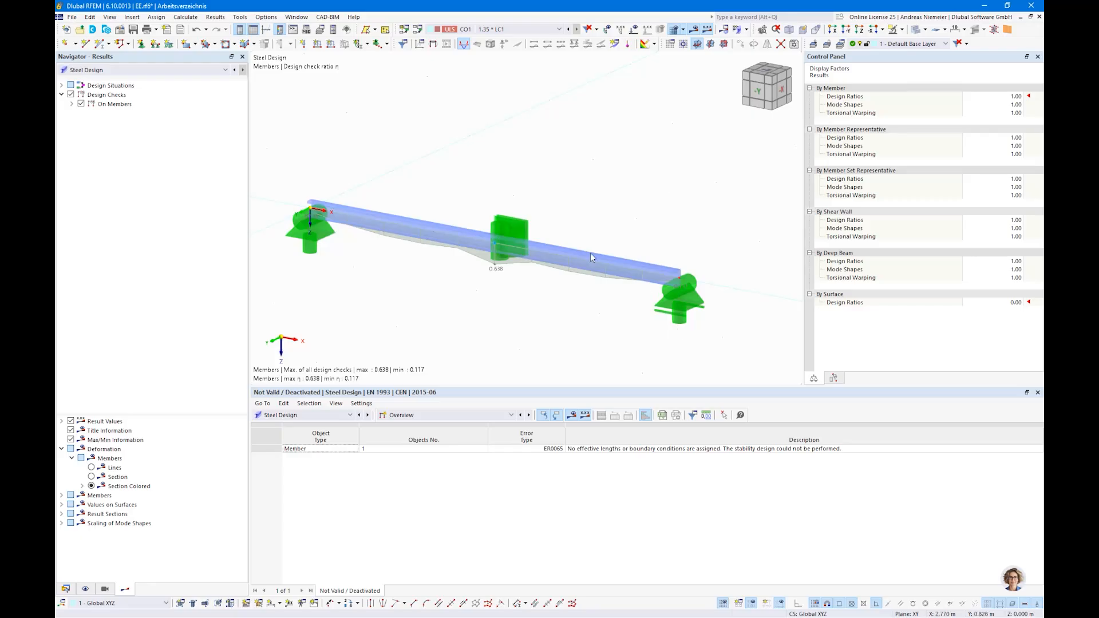
# - Switch to the PV Rail section in RSECTION and try to calculate its section properties
pyautogui.hotkey('alt', 'Tab')
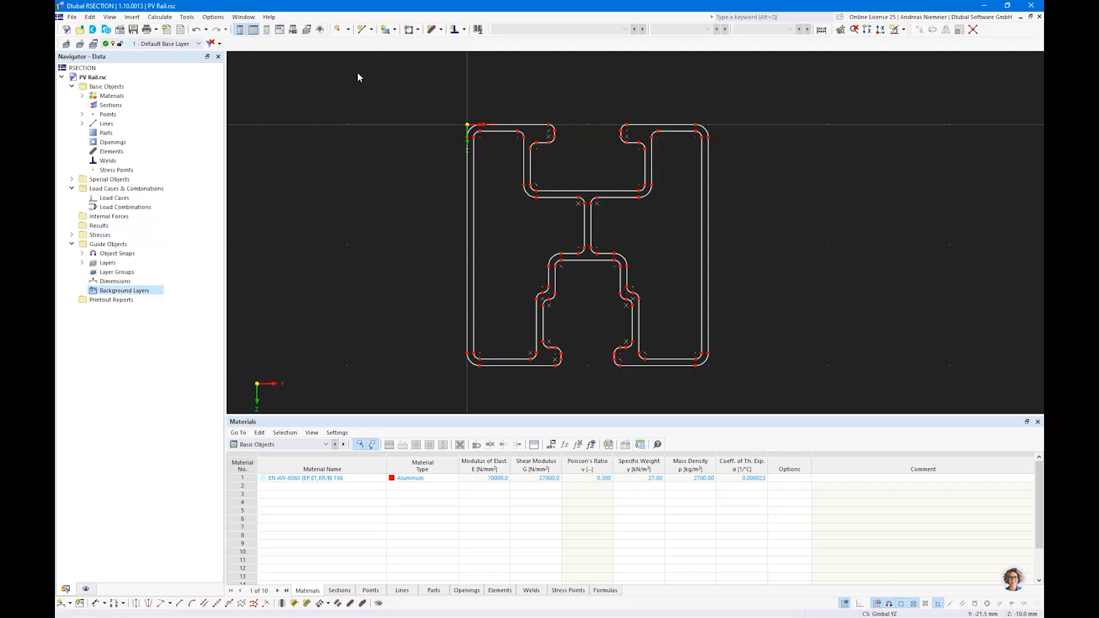
pyautogui.click(71, 17)
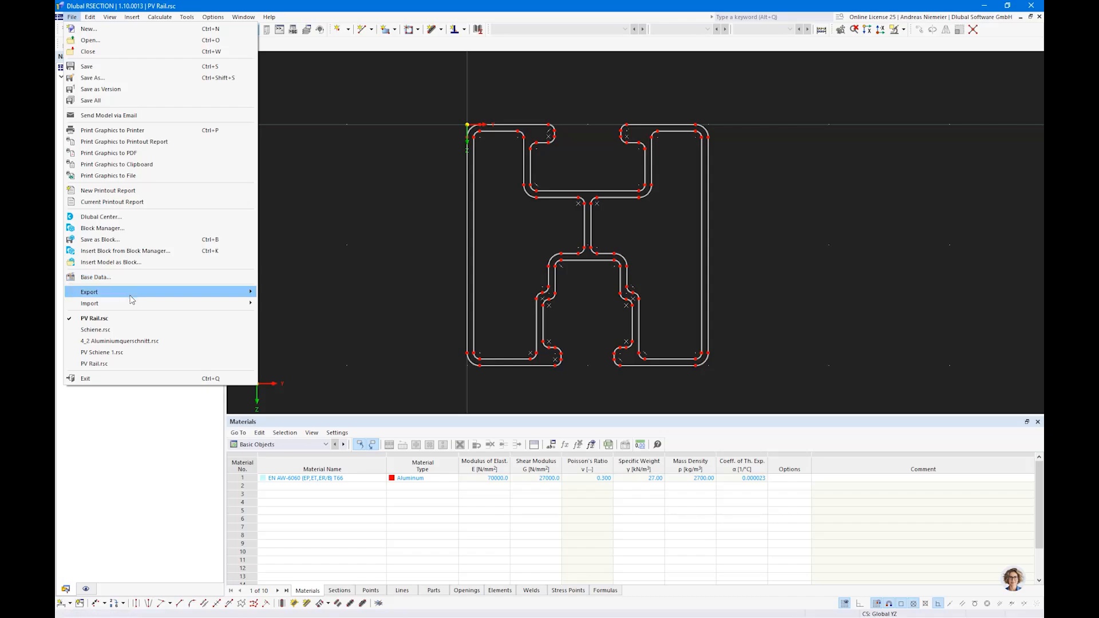
pyautogui.moveTo(135, 303)
pyautogui.click(277, 303)
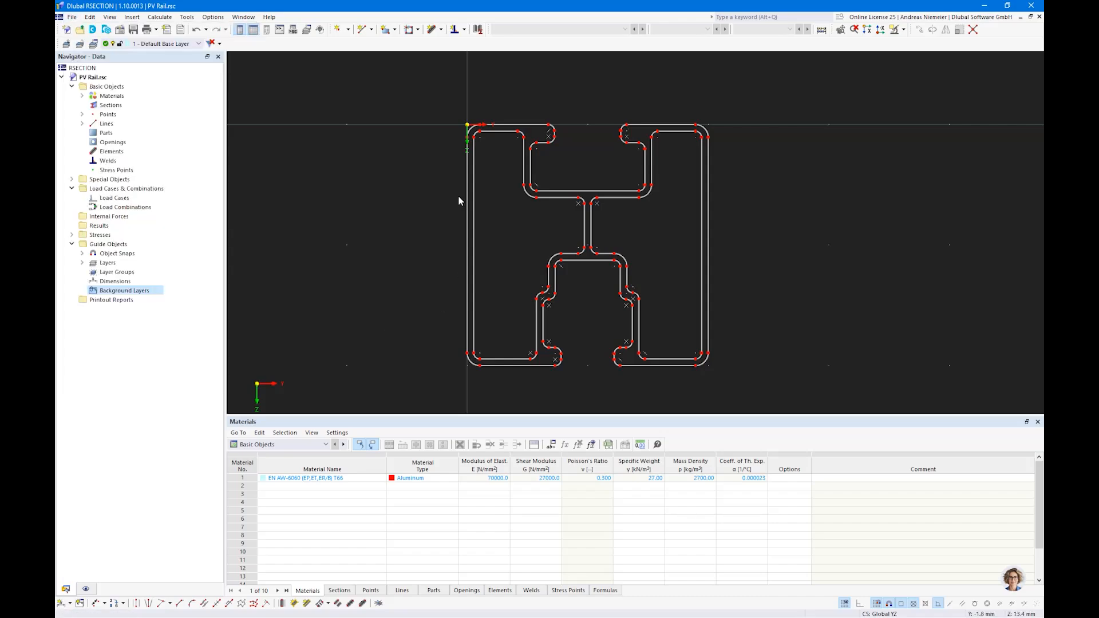
pyautogui.click(822, 31)
pyautogui.click(721, 411)
# - Create elements automatically from the rail outline with a maximum thickness of 3 mm and material EN AW-6060 (EP,ET,ER/B) T66
pyautogui.click(293, 605)
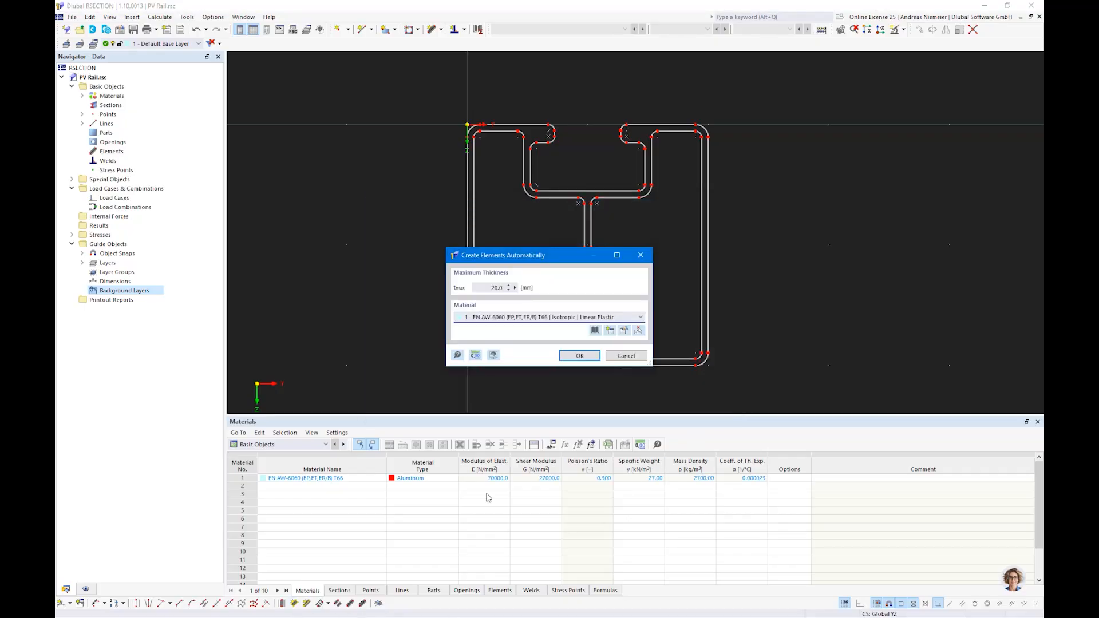
pyautogui.click(496, 288)
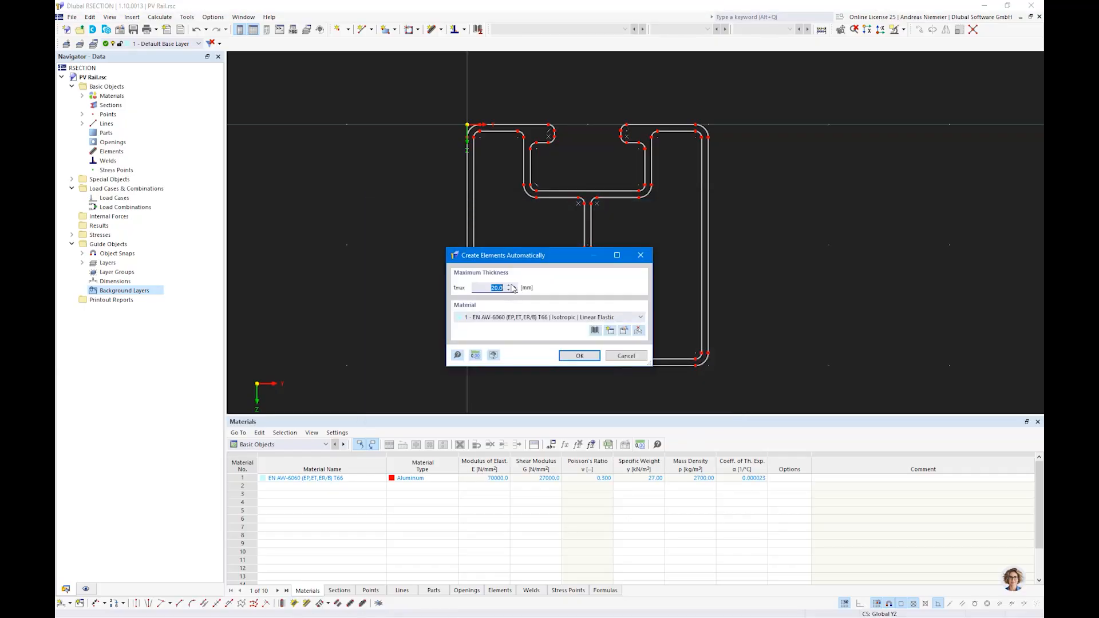
pyautogui.write('3')
pyautogui.click(578, 356)
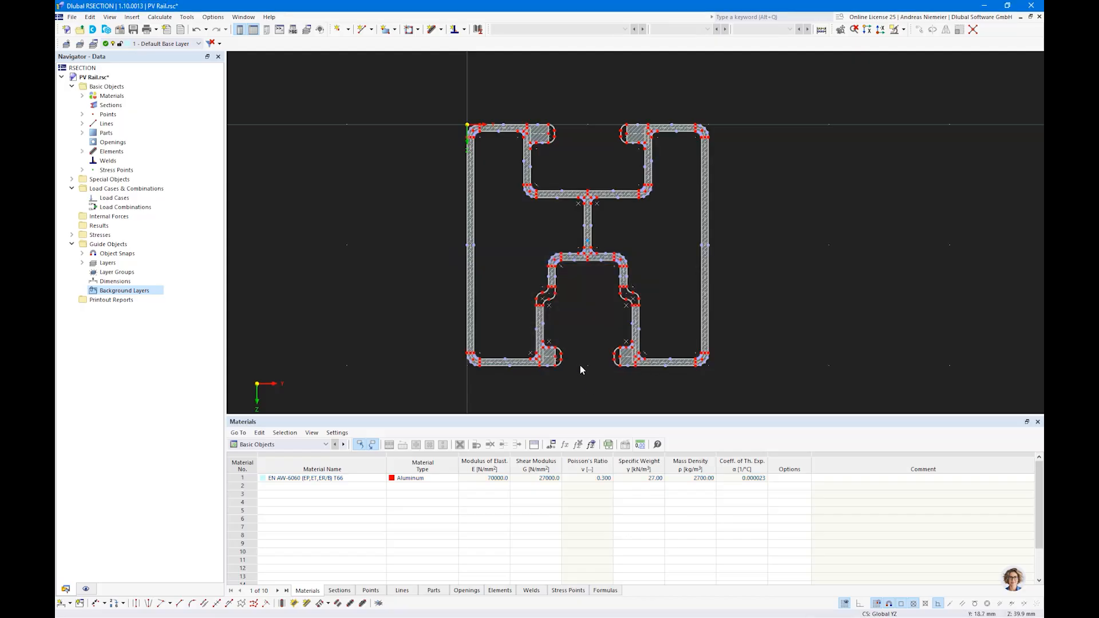
# - Bridge the curved gap in the rail's lower left leg with a single-line element, thickness 0 mm and effective shear thickness 1.1 mm
pyautogui.scroll(1, 719, 287)
pyautogui.scroll(3, 498, 349)
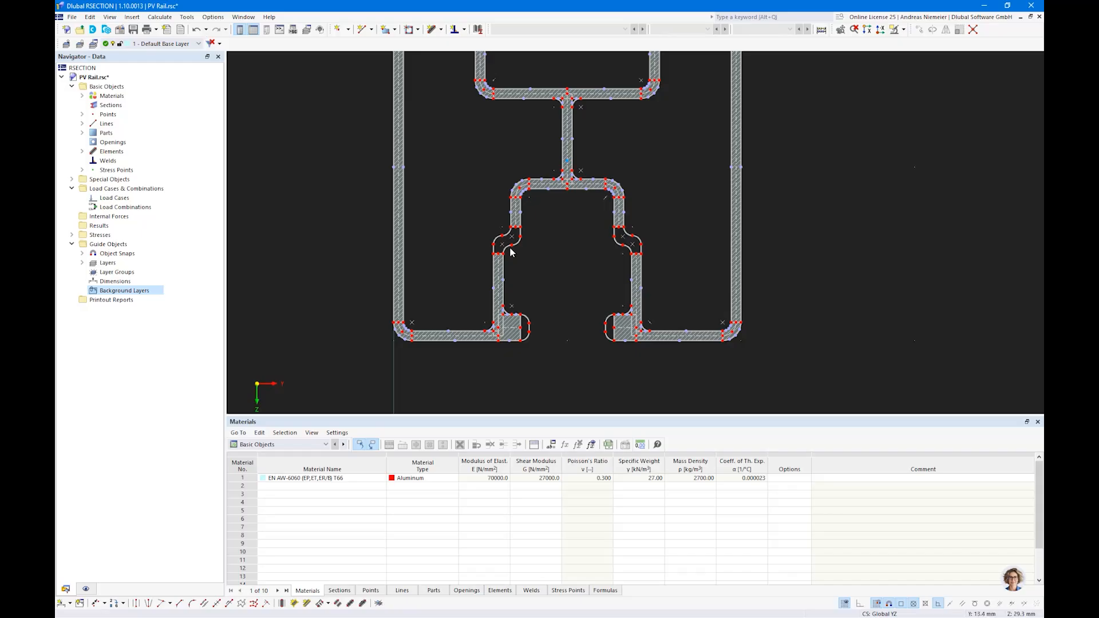
pyautogui.scroll(2, 503, 229)
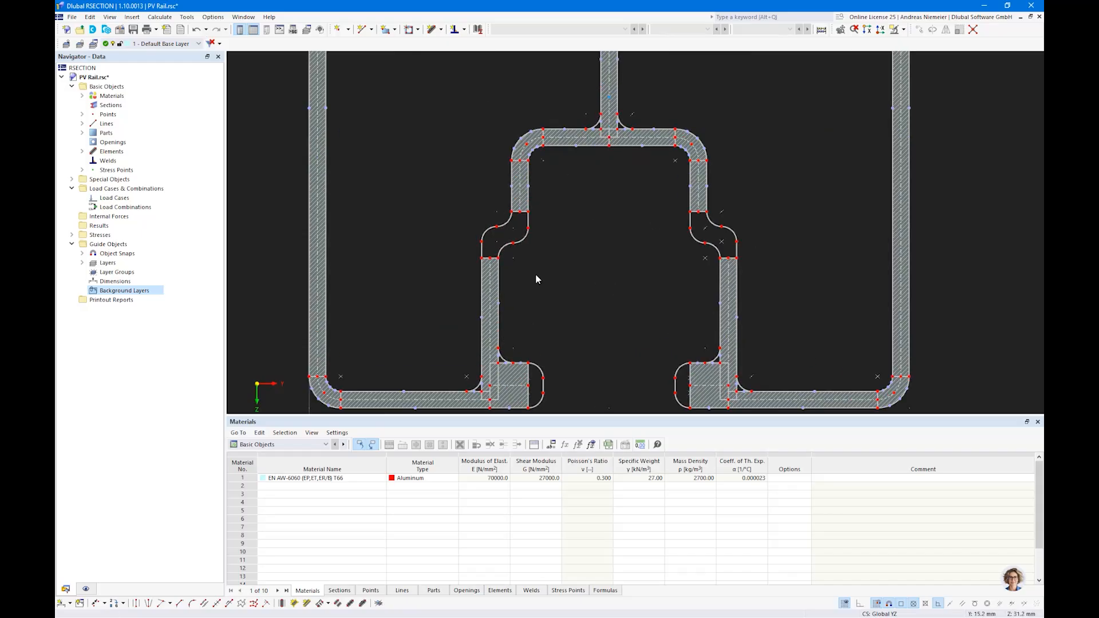
pyautogui.scroll(-1, 536, 279)
pyautogui.click(433, 29)
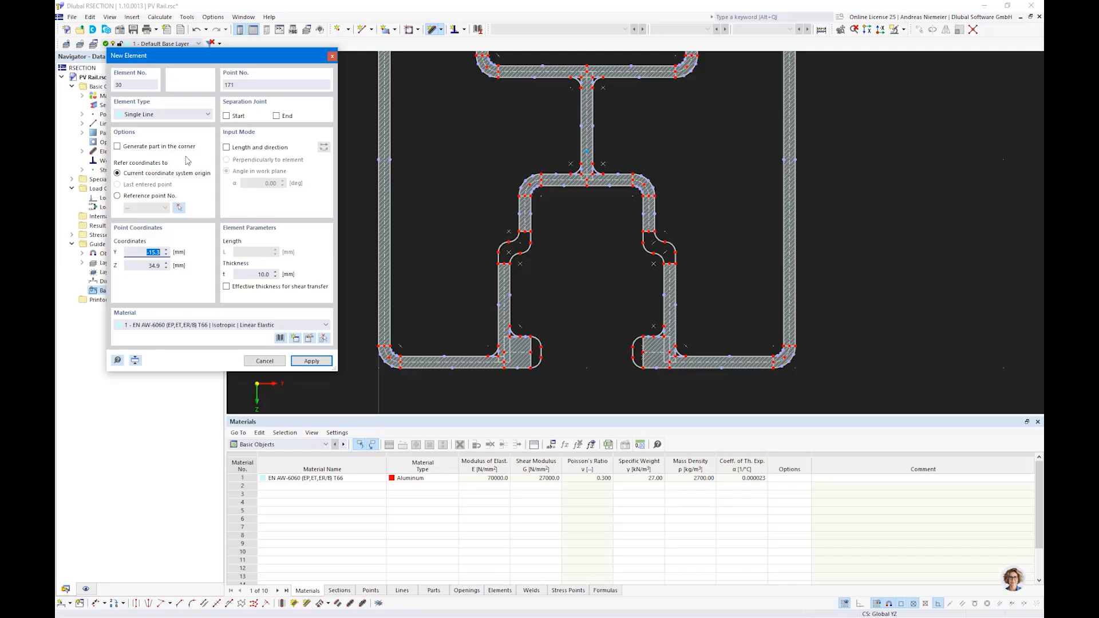
pyautogui.click(226, 286)
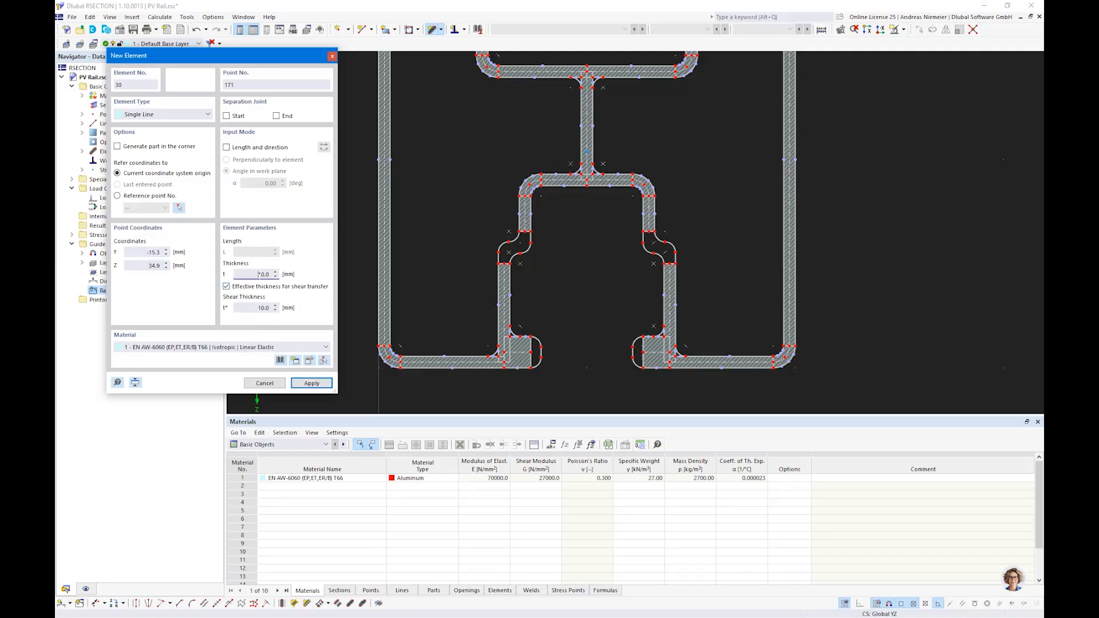
pyautogui.press('Tab')
pyautogui.scroll(5, 532, 260)
pyautogui.click(462, 270)
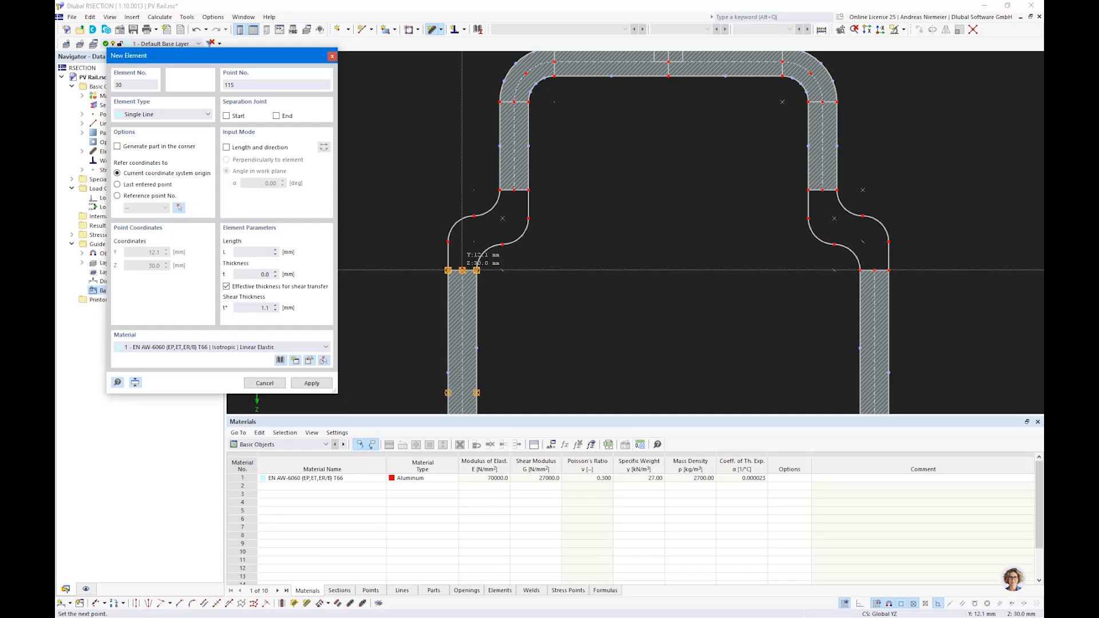
pyautogui.click(514, 190)
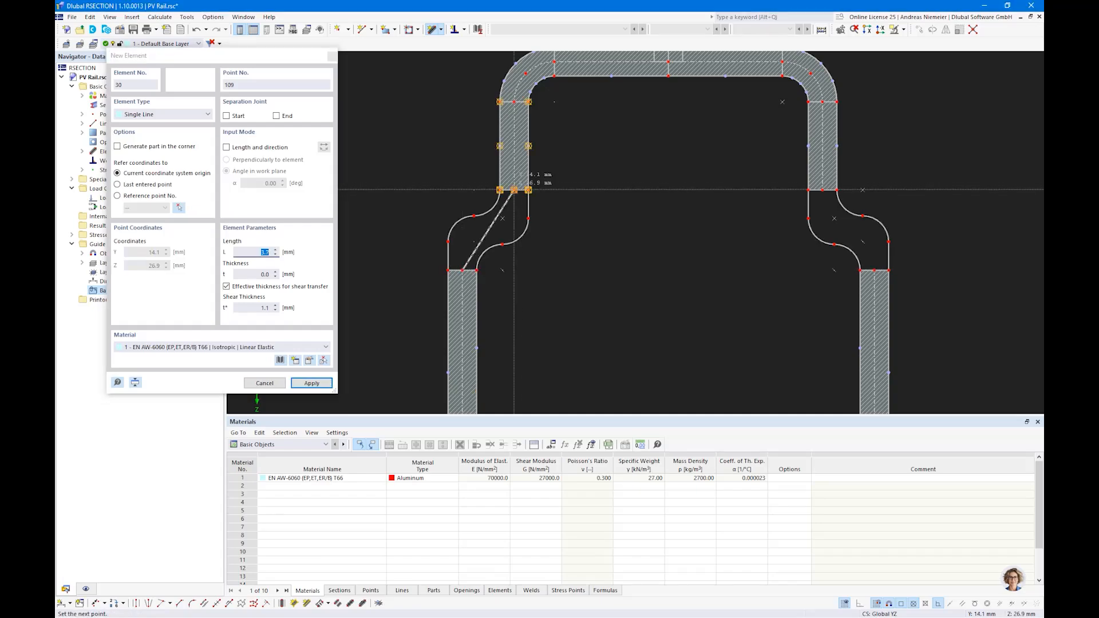
# - Bridge the matching gap in the rail's lower right leg with the same zero-thickness shear-transfer element
pyautogui.click(872, 270)
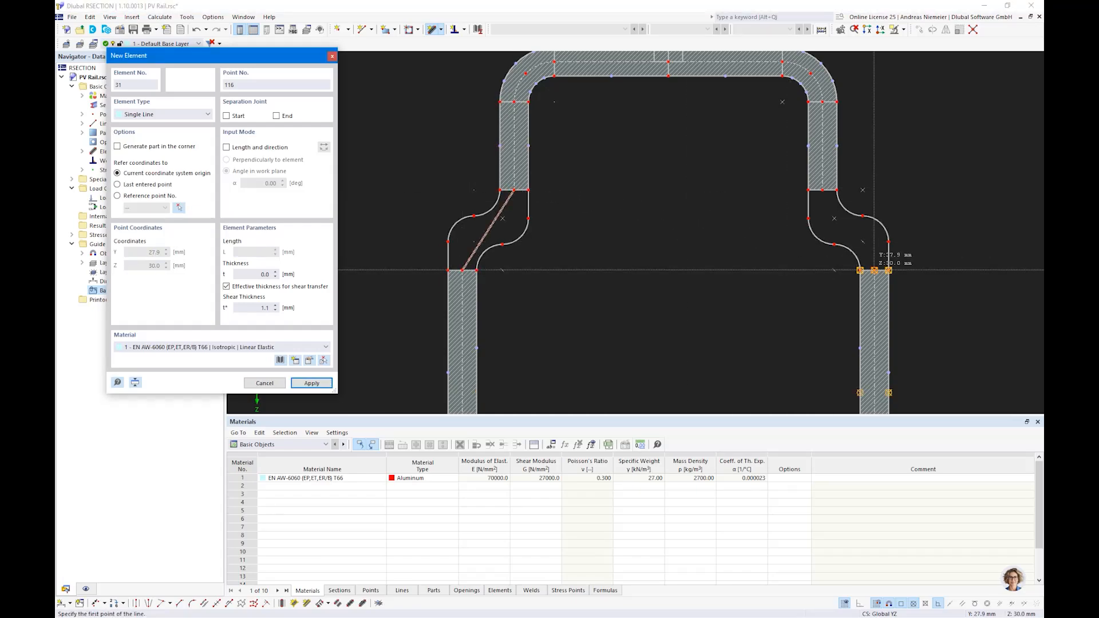
pyautogui.click(822, 190)
pyautogui.press('Escape')
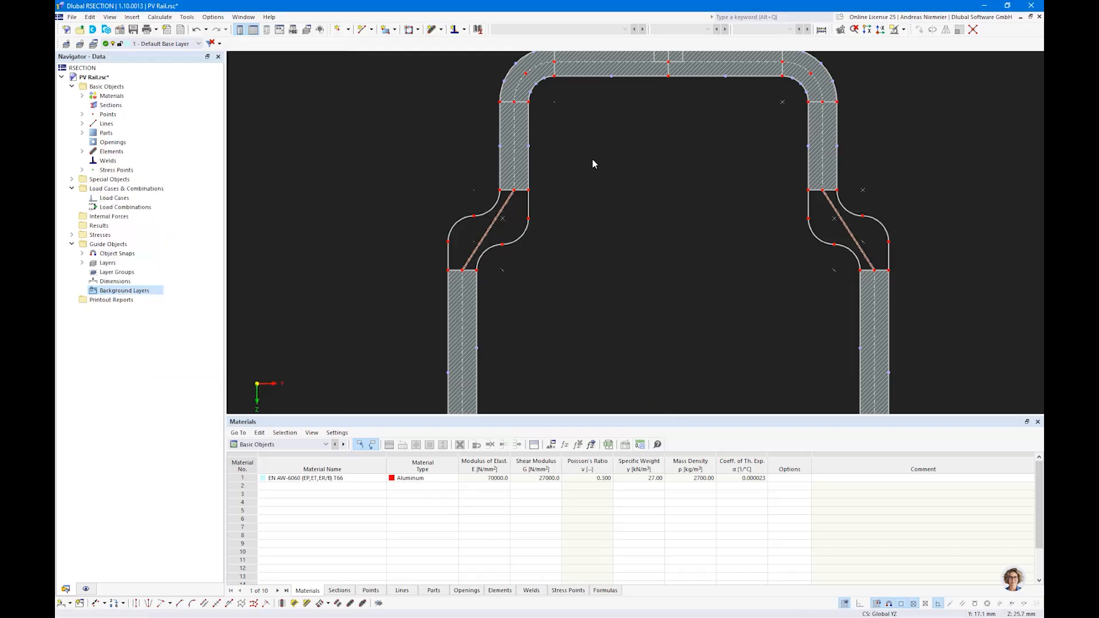
# - Create an EN AW-6060 part from the boundary lines enclosing the curved gap in the lower left leg
pyautogui.scroll(-5, 592, 164)
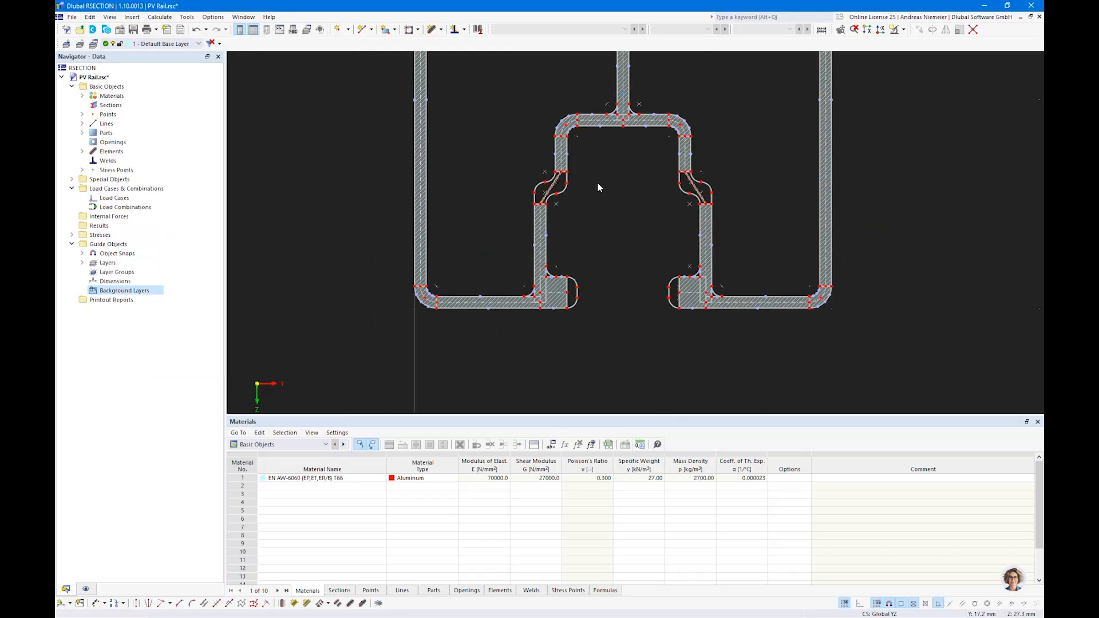
pyautogui.click(394, 29)
pyautogui.click(421, 86)
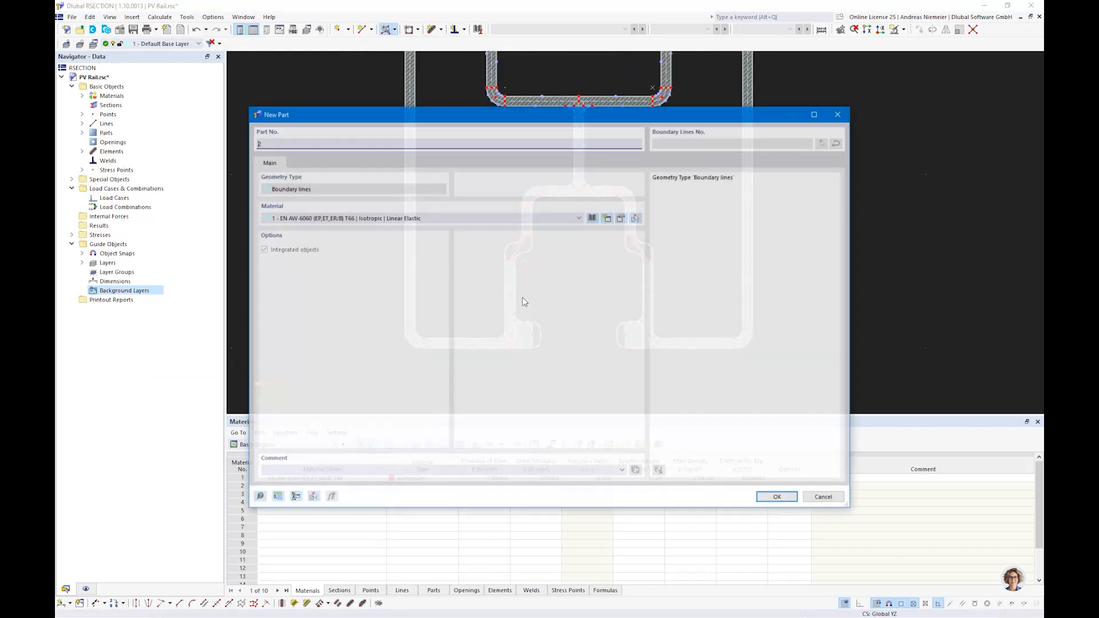
pyautogui.click(780, 499)
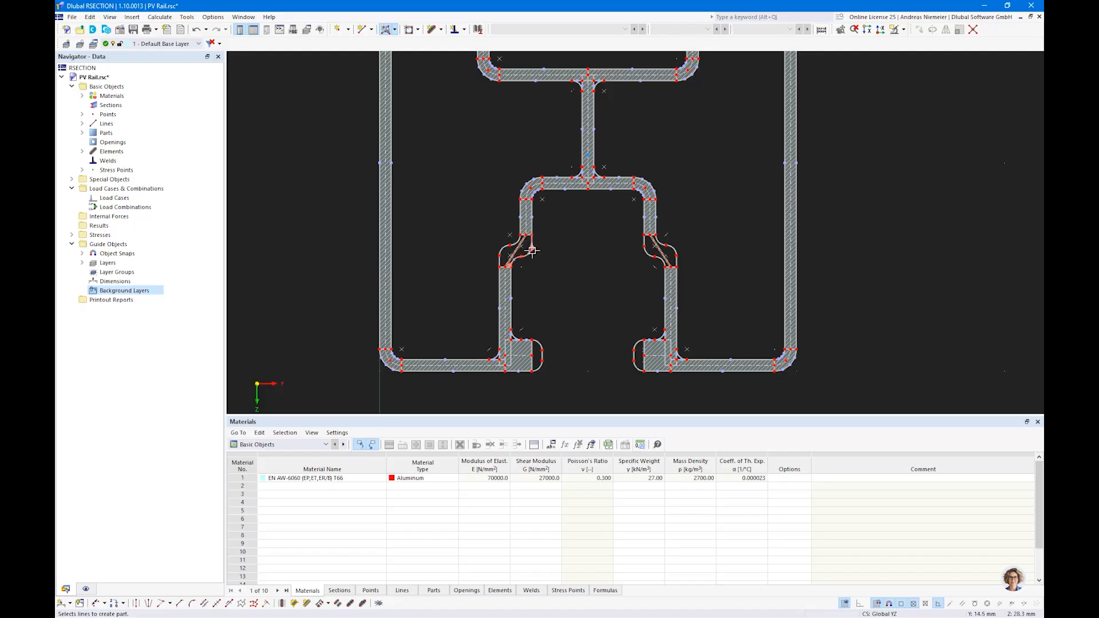
pyautogui.scroll(5, 527, 235)
pyautogui.click(536, 245)
pyautogui.click(529, 237)
pyautogui.click(505, 245)
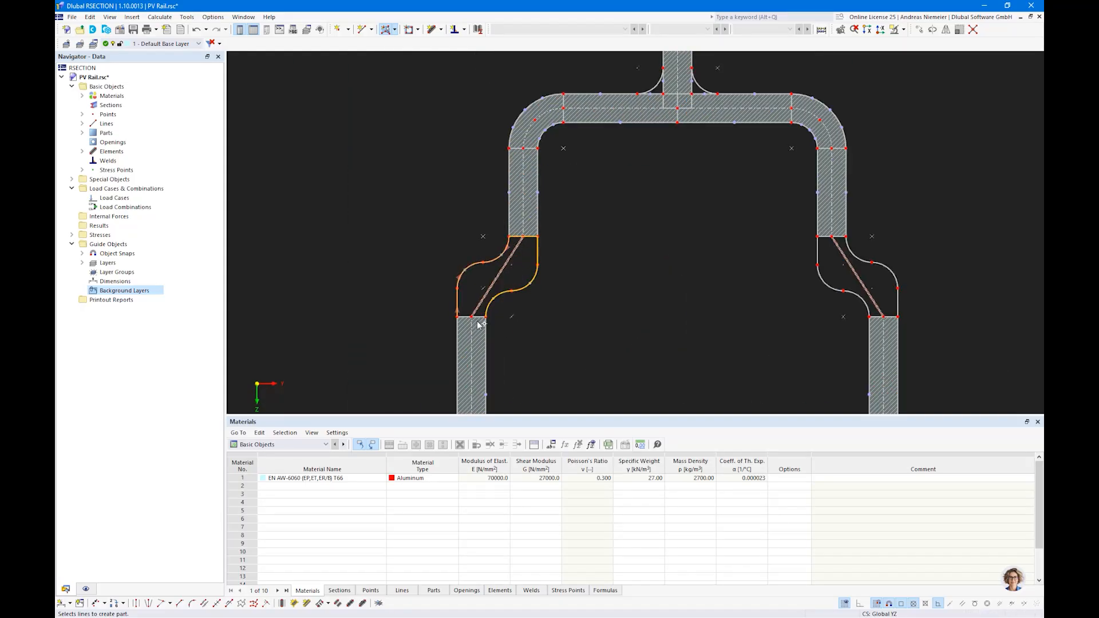
pyautogui.click(485, 316)
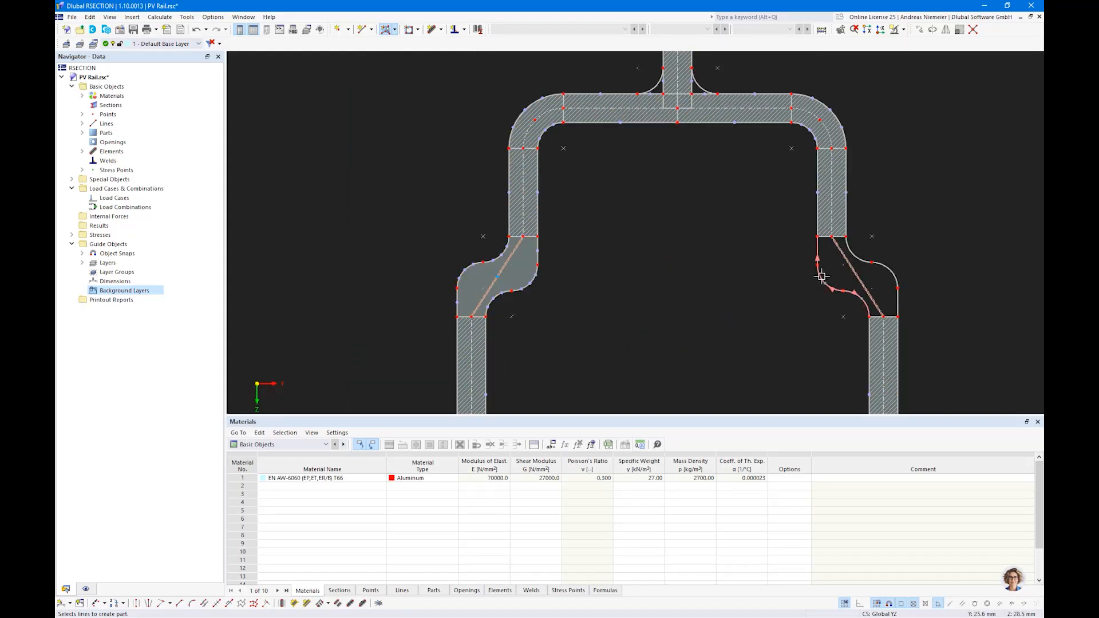
# - Create a part from the boundary lines enclosing the curved gap in the lower right leg
pyautogui.click(821, 277)
pyautogui.click(825, 236)
pyautogui.click(851, 250)
pyautogui.click(890, 316)
# - Fill the rounded ends of the two bottom lips of the rail with parts from their boundary lines
pyautogui.scroll(-3, 667, 299)
pyautogui.scroll(2, 664, 309)
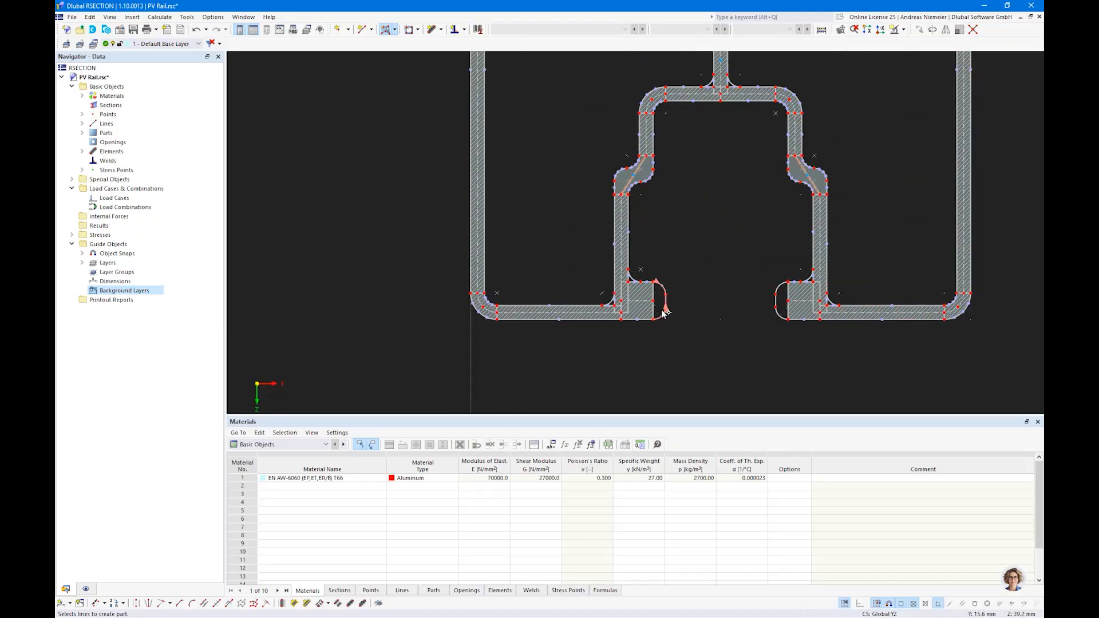
pyautogui.click(662, 312)
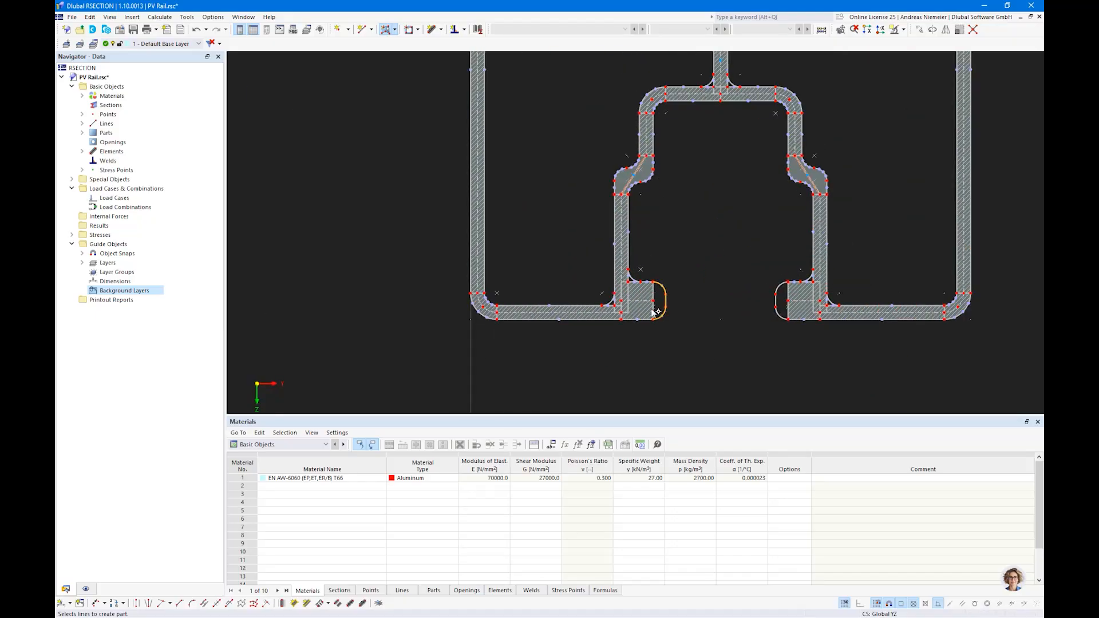
pyautogui.click(782, 316)
pyautogui.press('Escape')
pyautogui.scroll(-3, 681, 336)
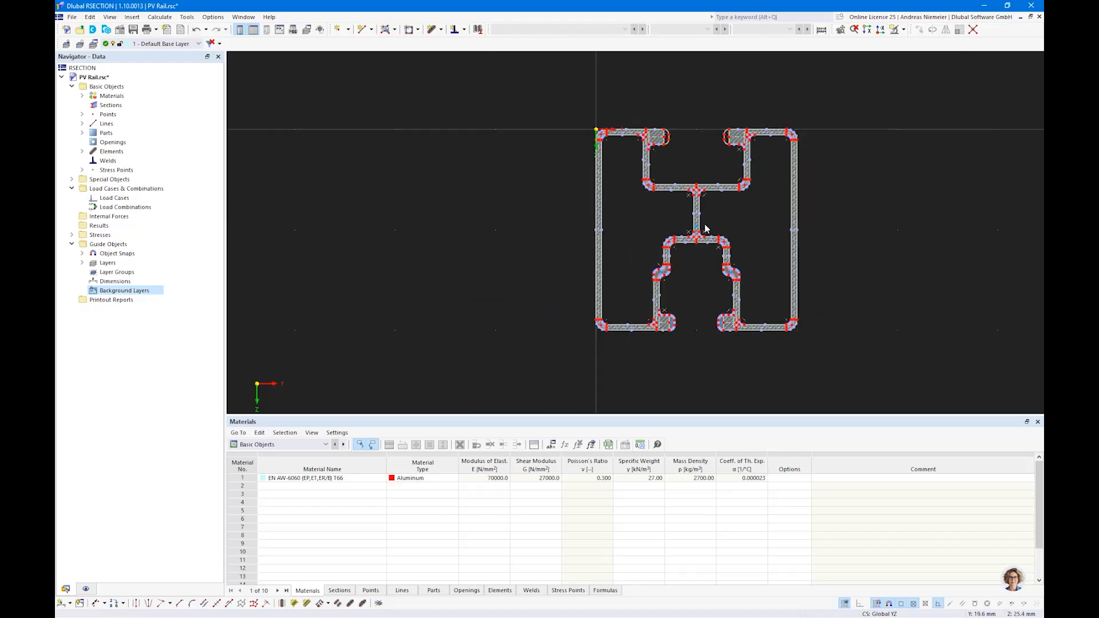
# - Calculate the rail's section properties and review its sectional area, moments of inertia, section moduli and shear areas
pyautogui.click(821, 29)
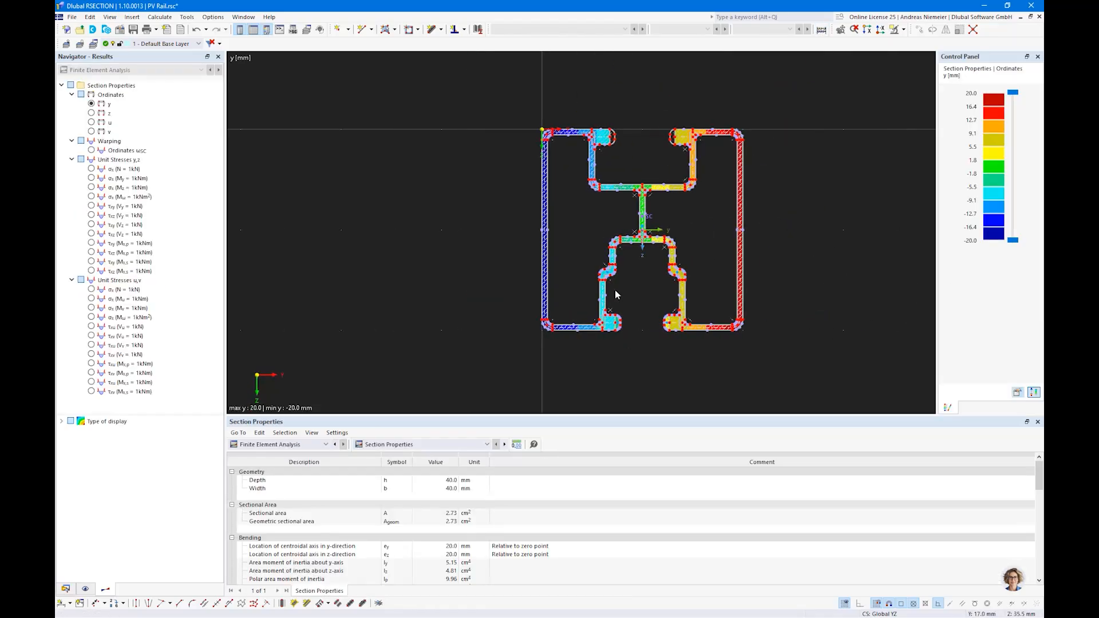
pyautogui.scroll(-5, 372, 504)
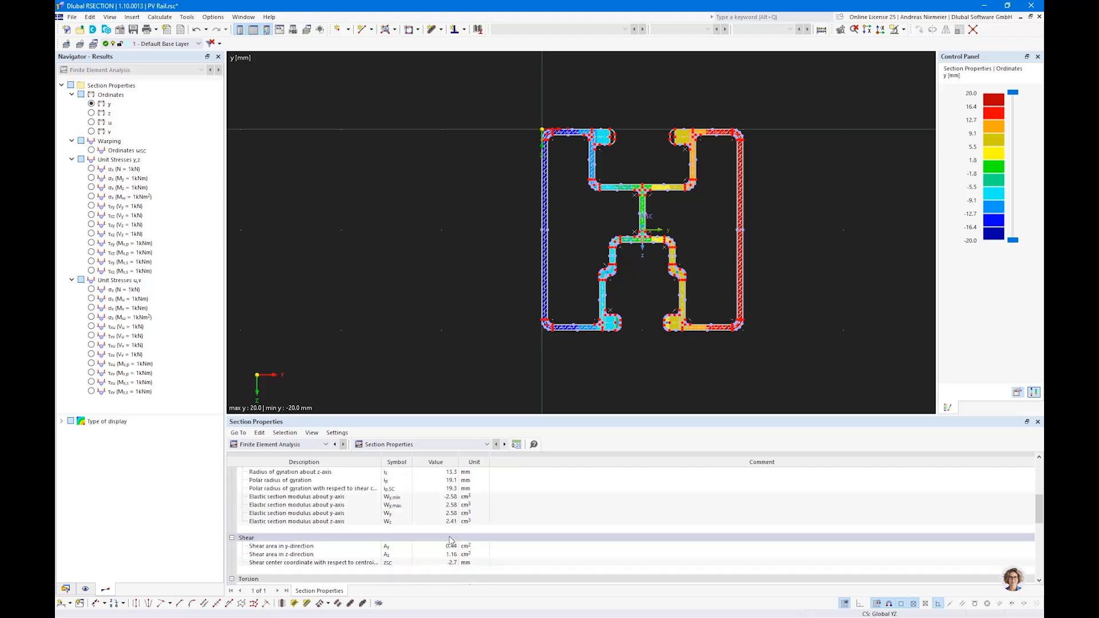
pyautogui.scroll(5, 423, 512)
pyautogui.scroll(-3, 440, 518)
pyautogui.scroll(2, 444, 527)
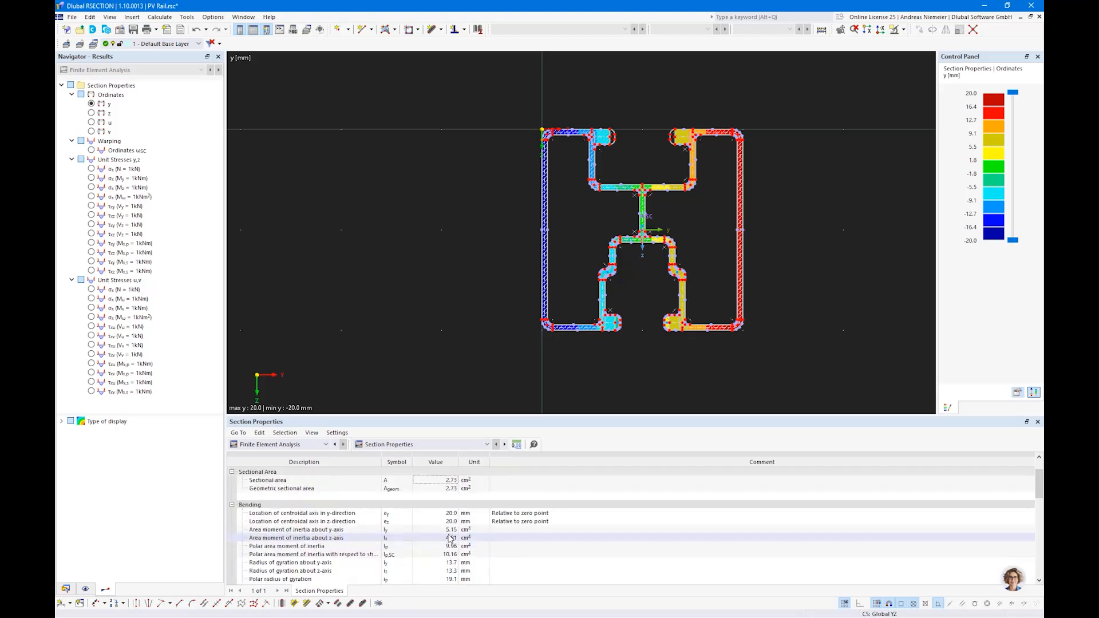
pyautogui.click(450, 538)
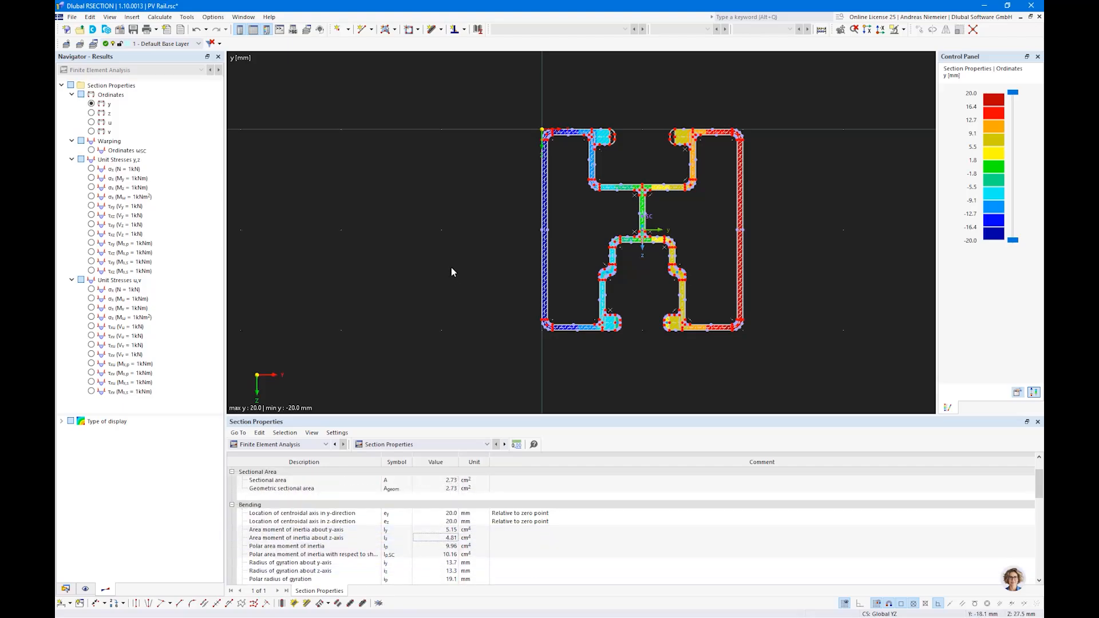
# - Save a copy of the section model as PV Rail.rsc in the Downloads folder
pyautogui.click(71, 17)
pyautogui.click(87, 78)
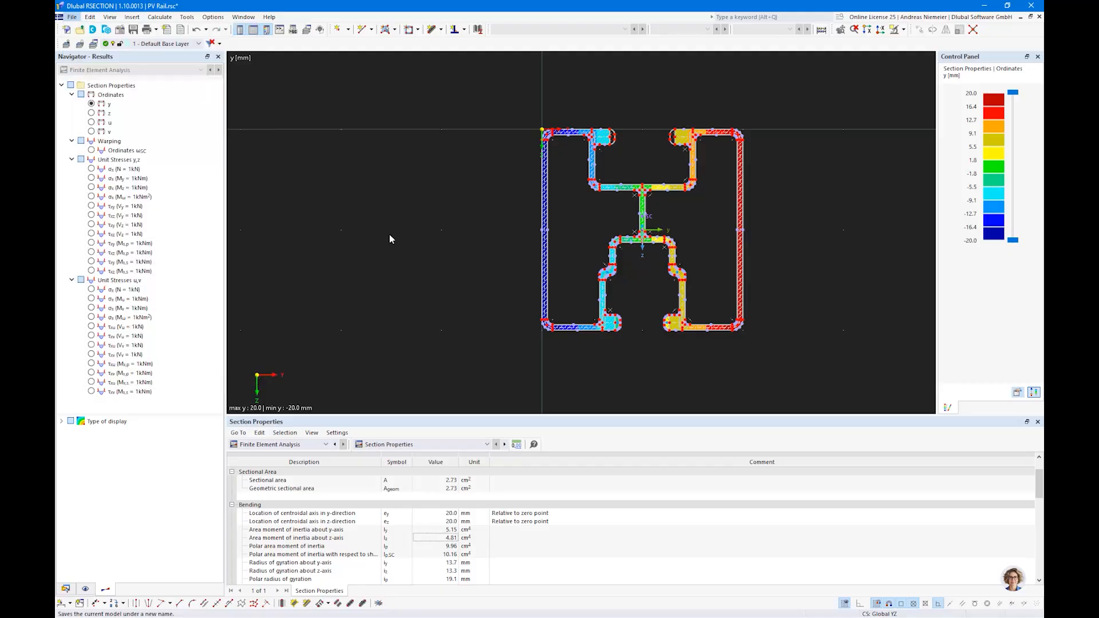
pyautogui.click(597, 398)
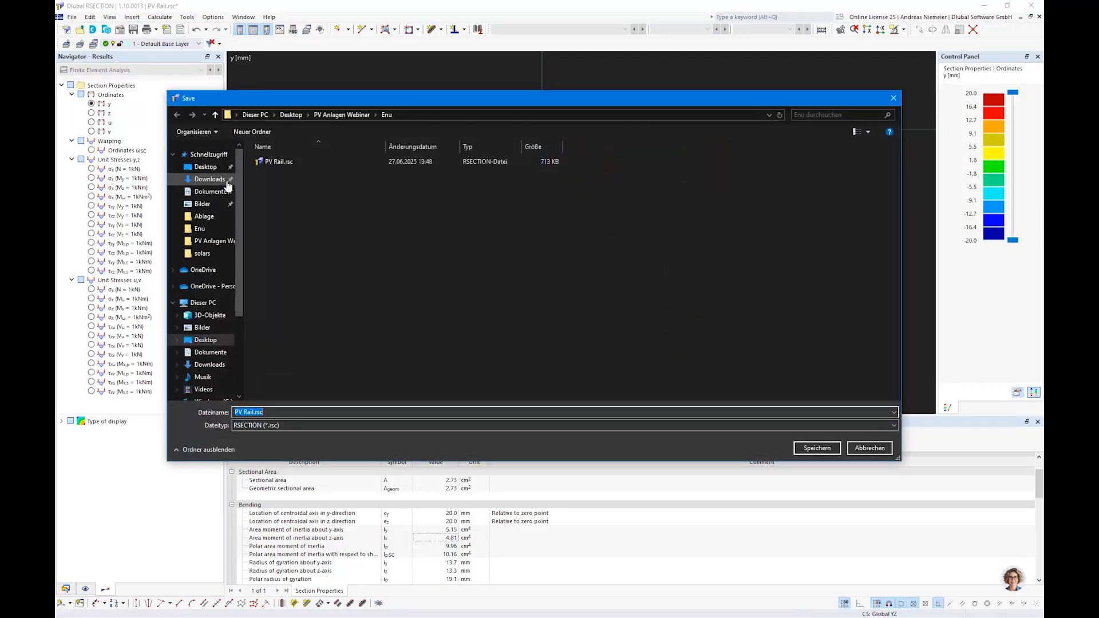
pyautogui.click(209, 179)
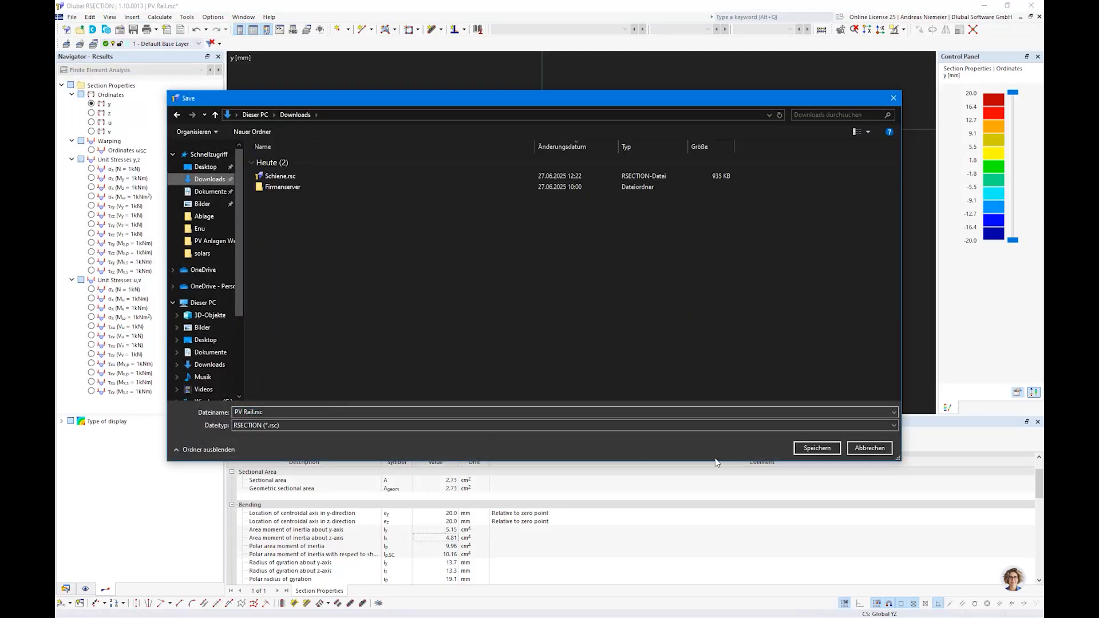
pyautogui.click(816, 447)
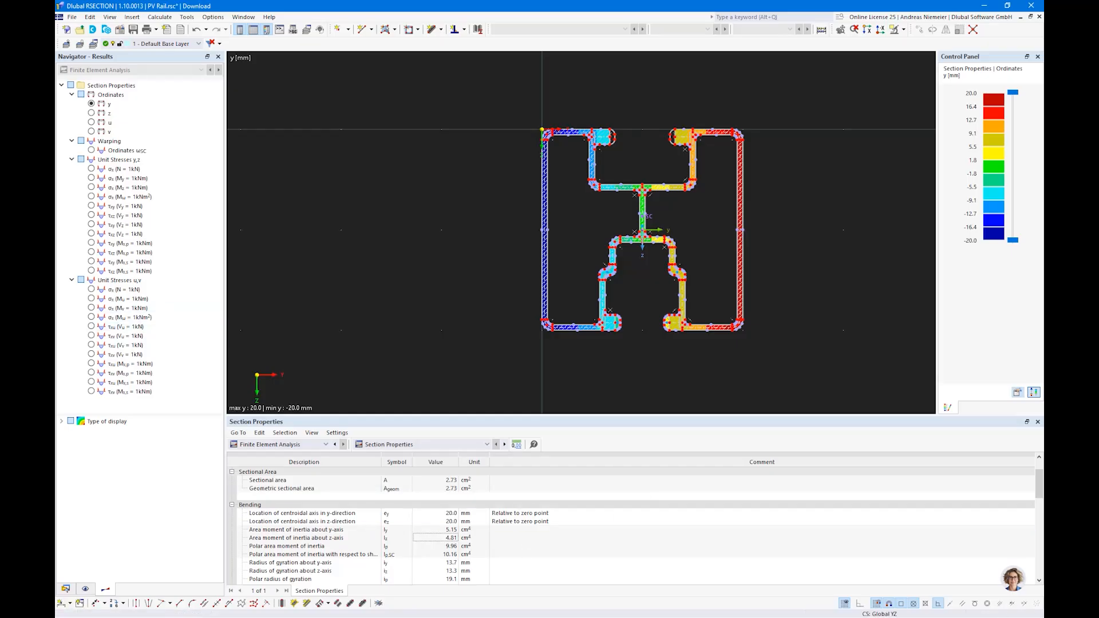
# - Switch to RFEM and start a new beam member using the saved PV Rail section with material EN AW-6060 (EP,ET,ER/B) T66
pyautogui.hotkey('alt', 'Tab')
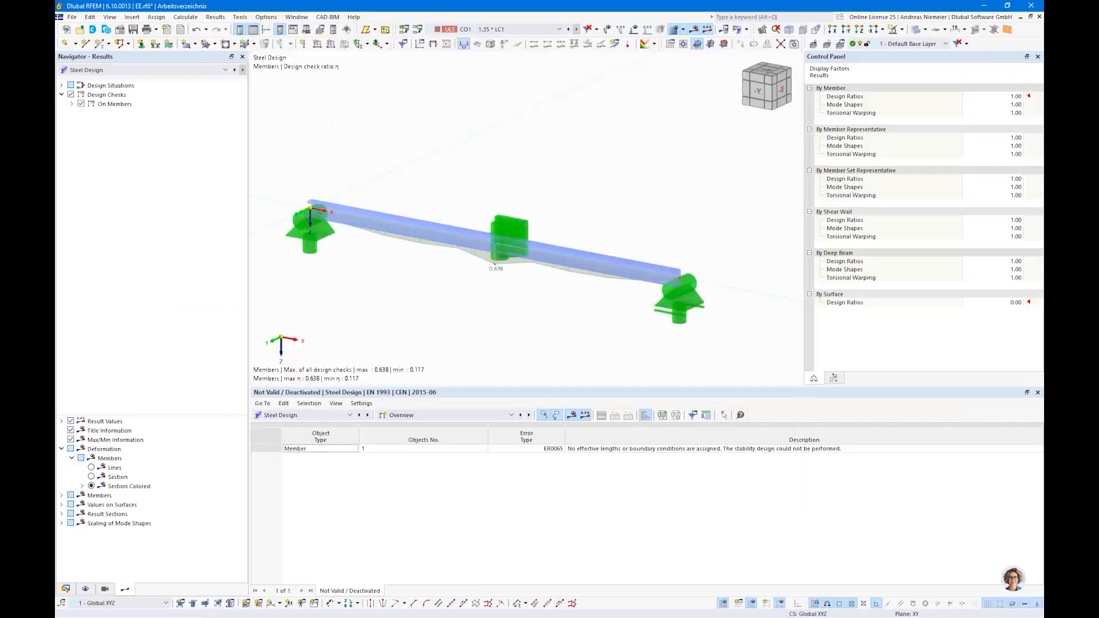
pyautogui.click(99, 44)
pyautogui.doubleClick(610, 242)
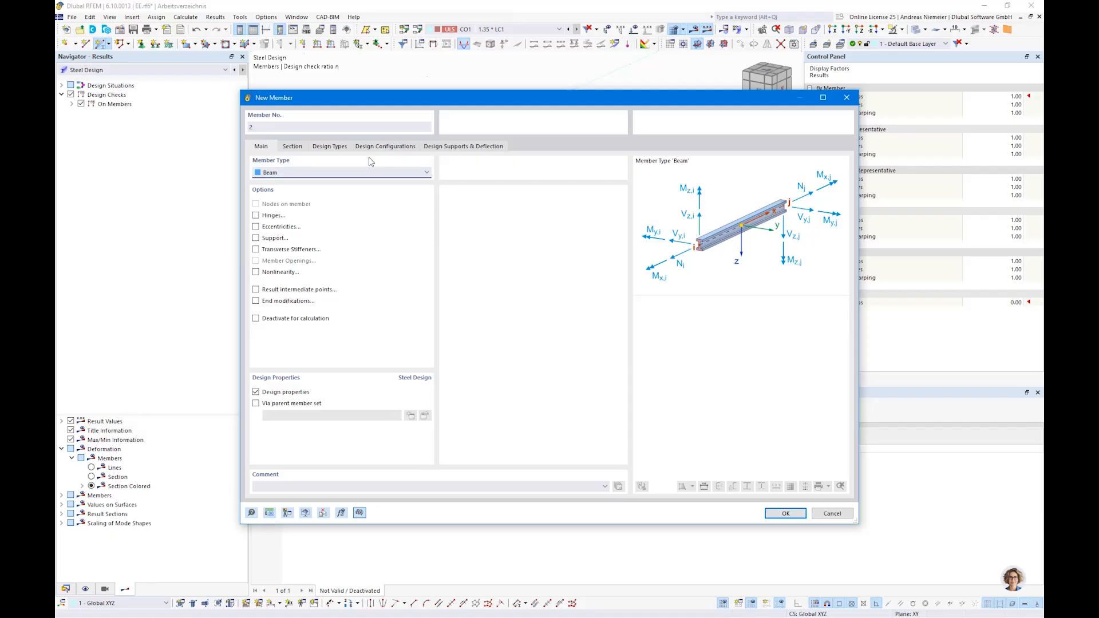
pyautogui.click(293, 147)
pyautogui.click(546, 399)
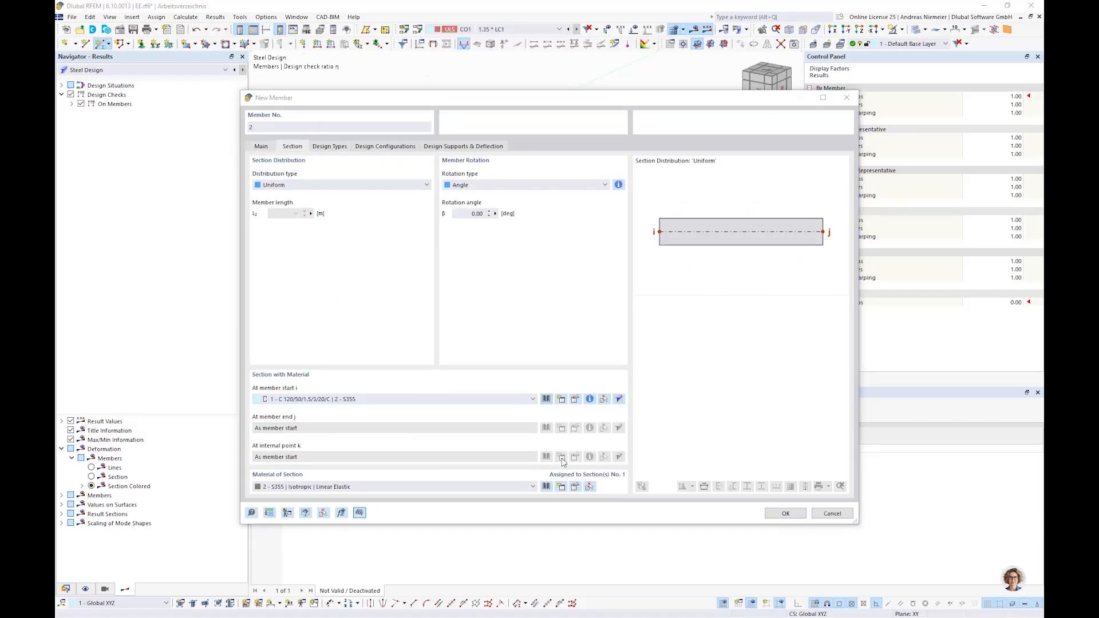
pyautogui.click(734, 204)
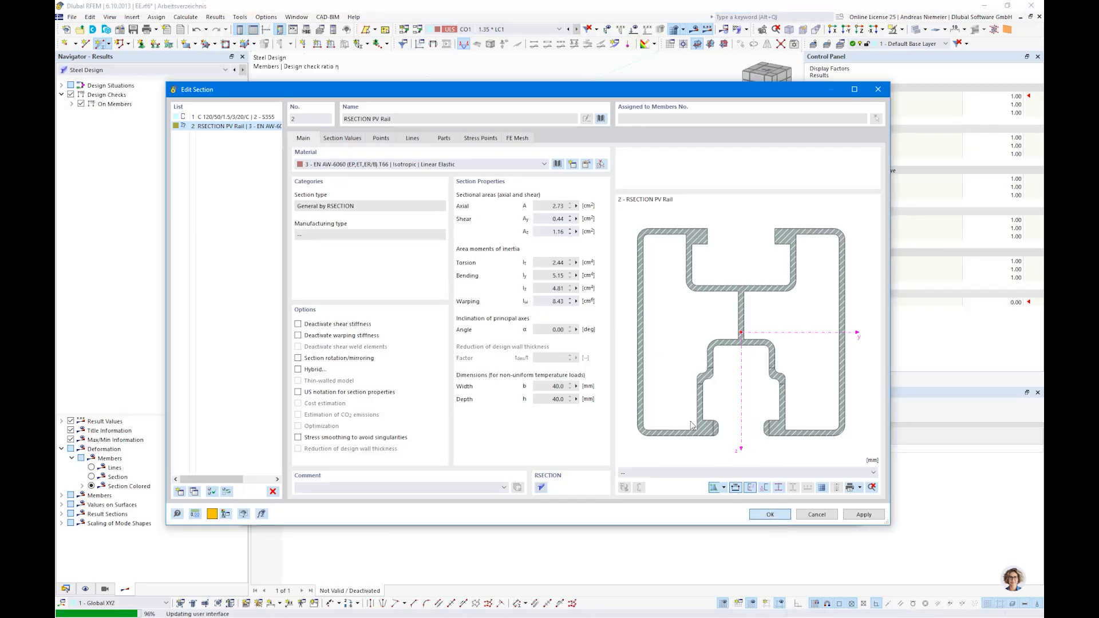
pyautogui.click(770, 513)
pyautogui.click(784, 513)
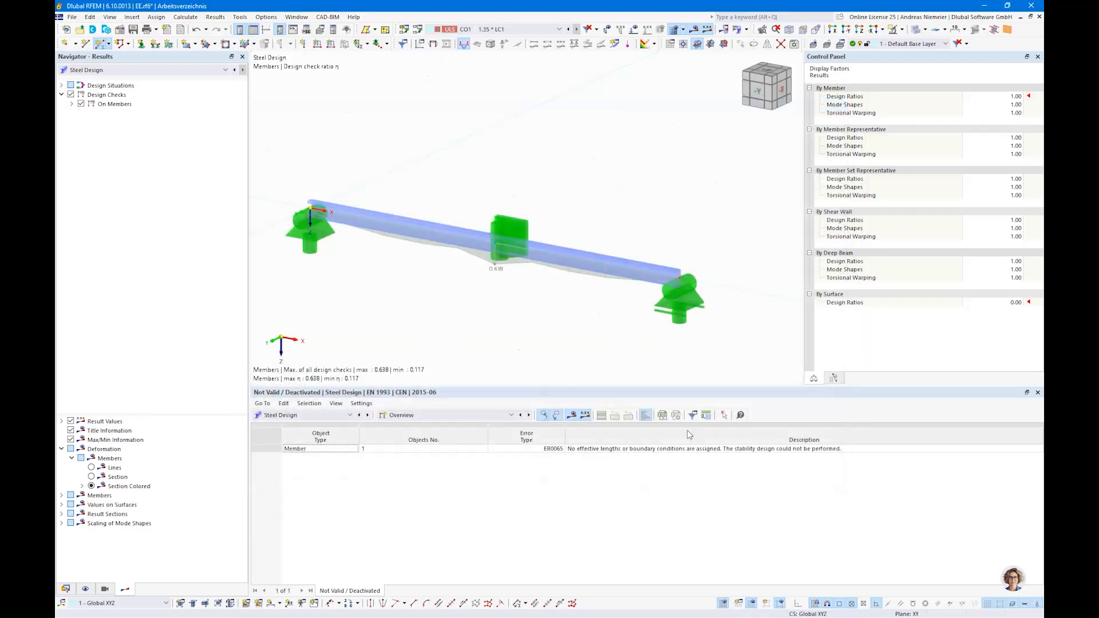
# - Place the PV rail member parallel to the existing beam, starting at X 0, Y -1, Z 0 m
pyautogui.scroll(2, 436, 186)
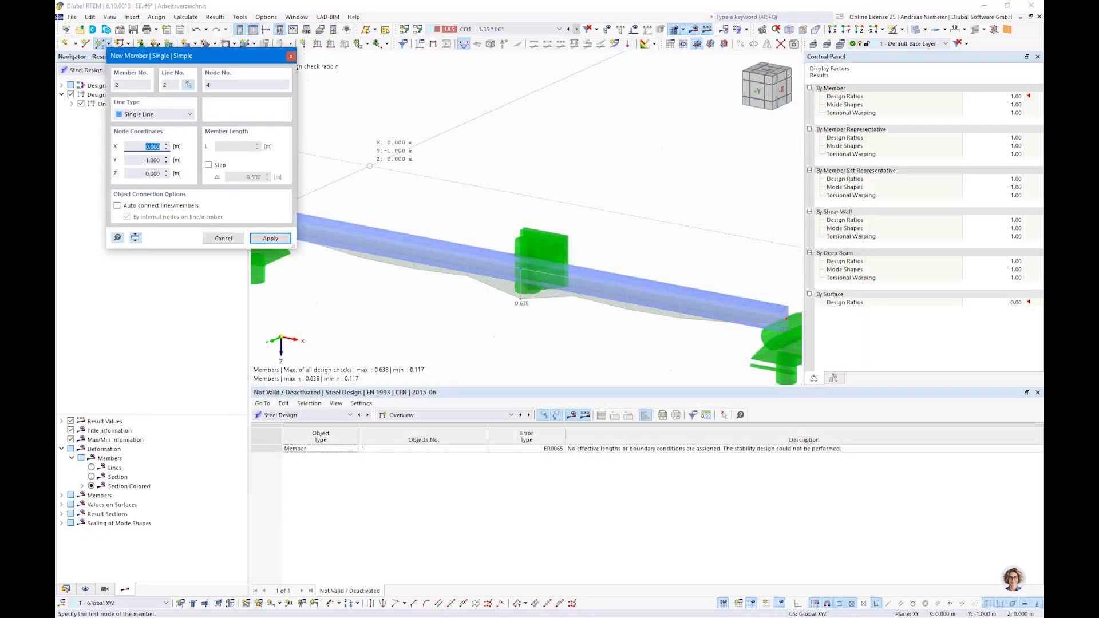
pyautogui.click(369, 166)
pyautogui.scroll(-3, 370, 166)
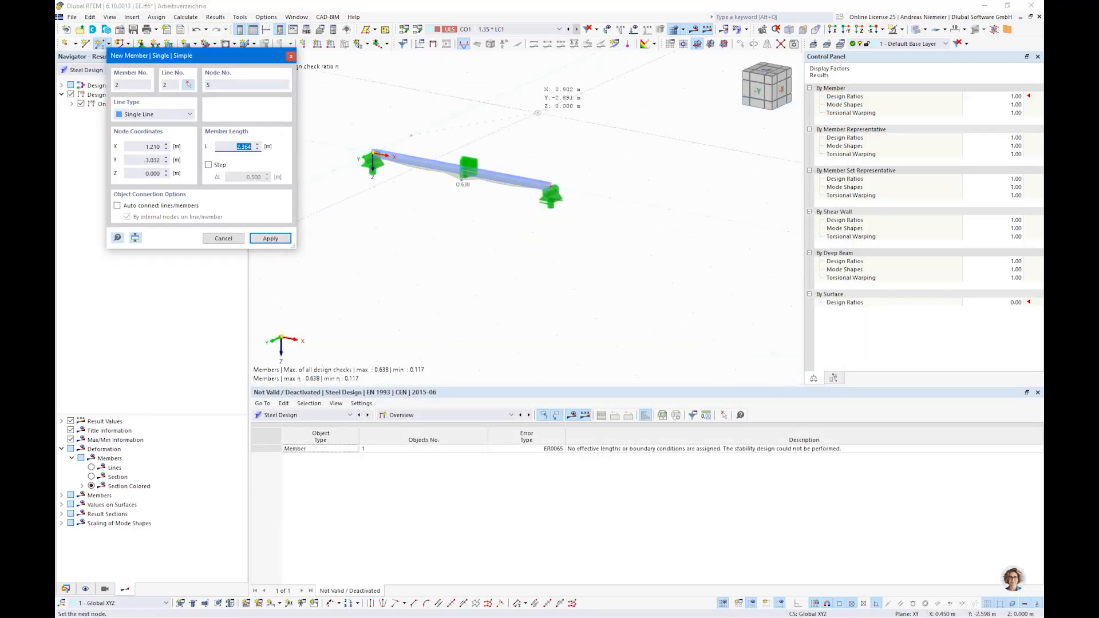
pyautogui.click(589, 168)
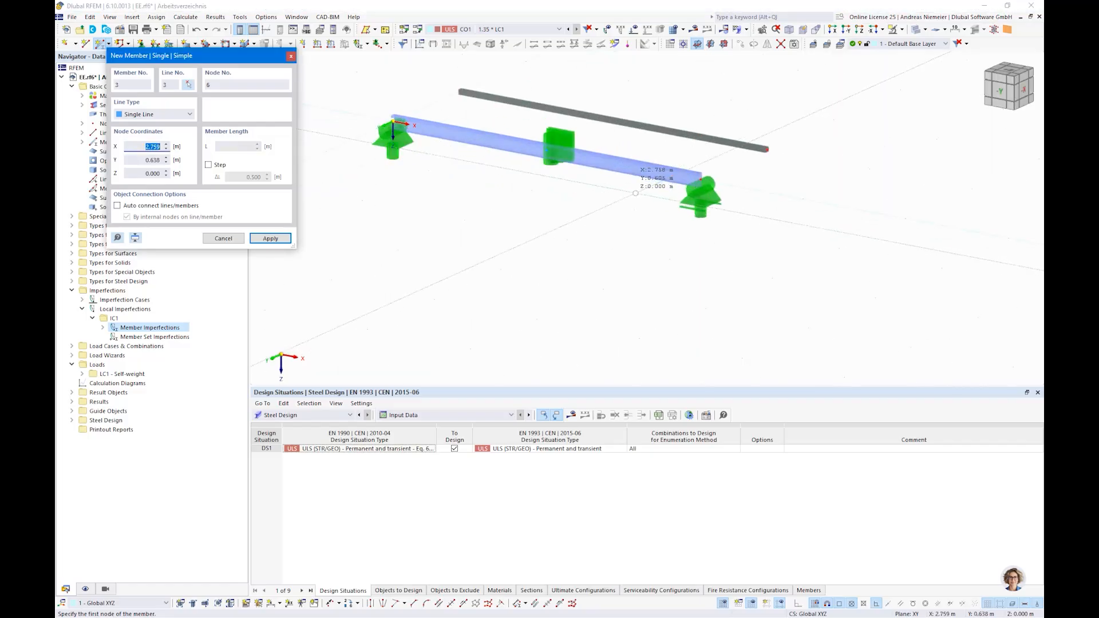
pyautogui.scroll(6, 636, 193)
pyautogui.press('Escape')
pyautogui.moveTo(805, 196); pyautogui.dragTo(636, 295, button='middle')
pyautogui.scroll(5, 579, 209)
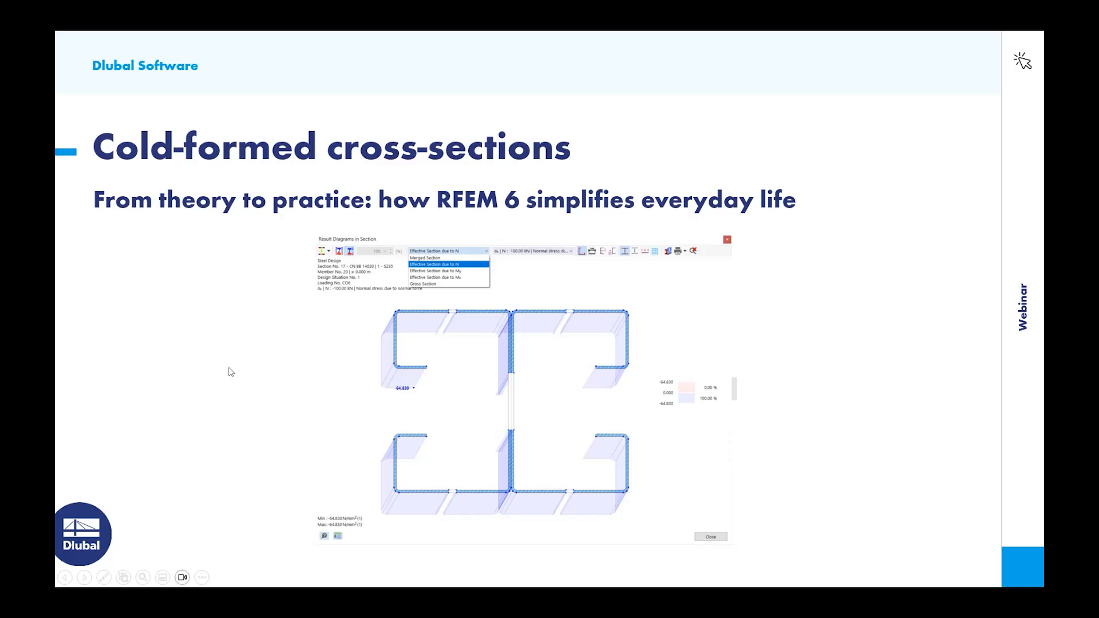
pyautogui.click(230, 369)
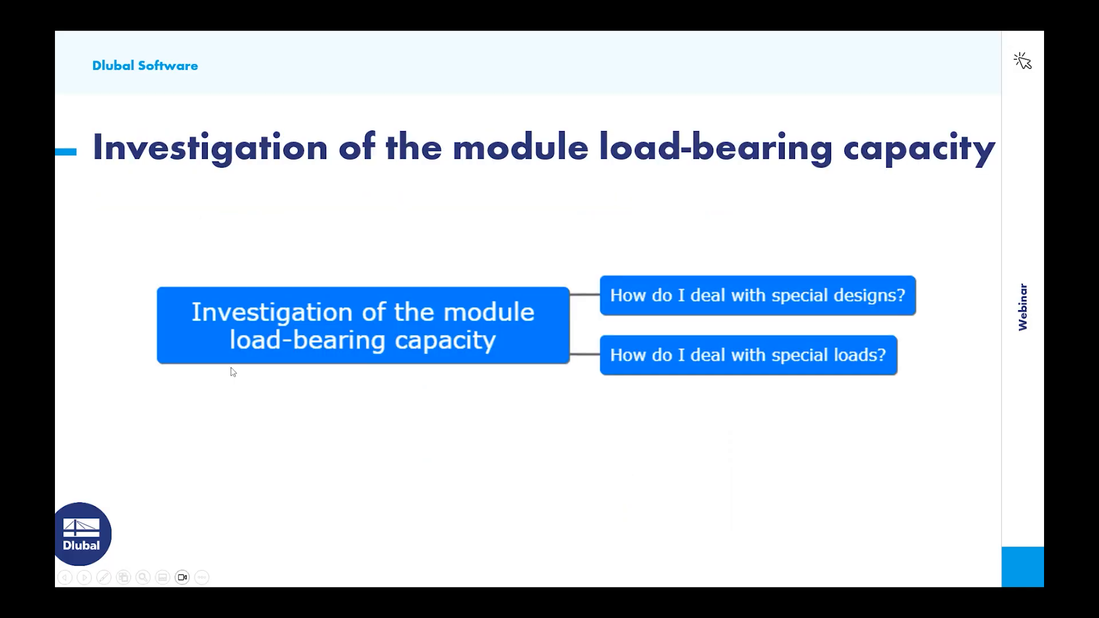
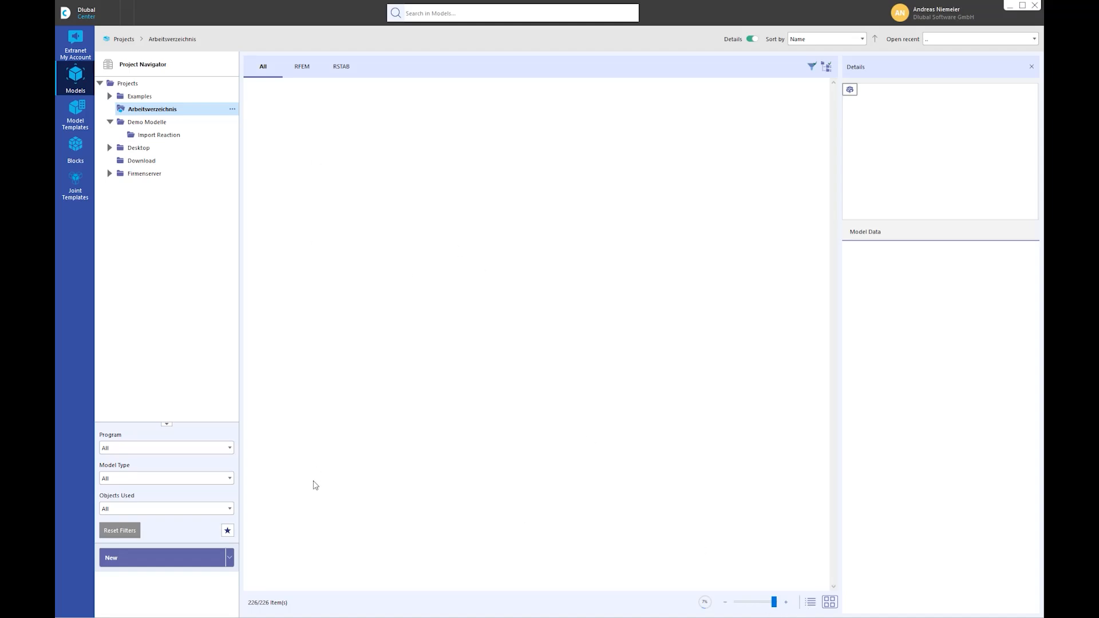
# - Review the project folder options, the model thumbnails and the joint templates in Dlubal Center, and close it
pyautogui.rightClick(124, 83)
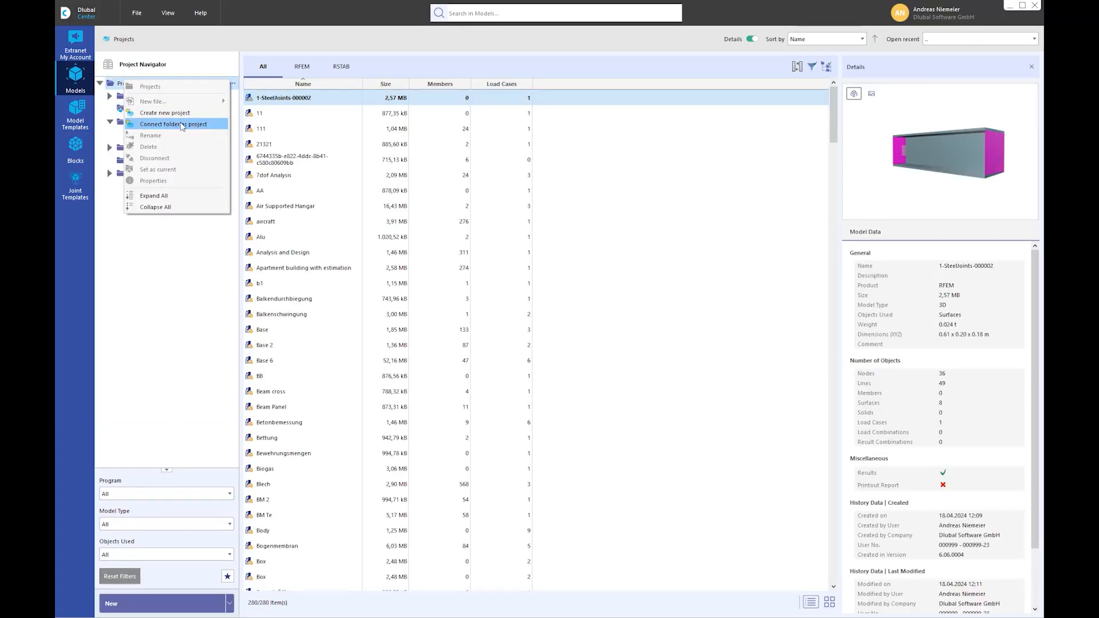
pyautogui.click(177, 302)
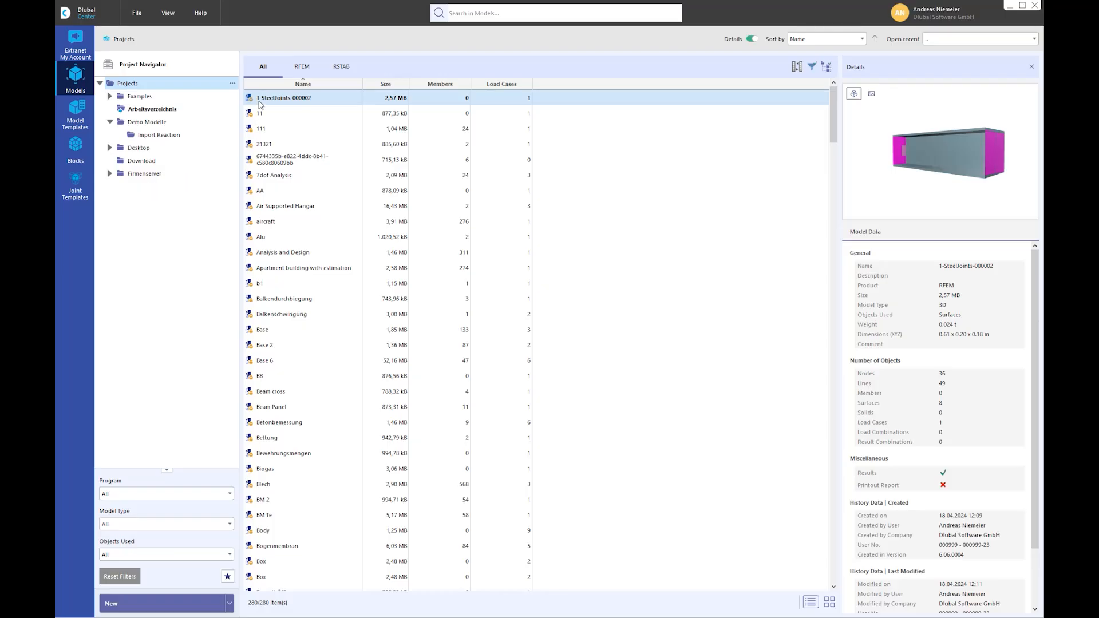
pyautogui.click(829, 602)
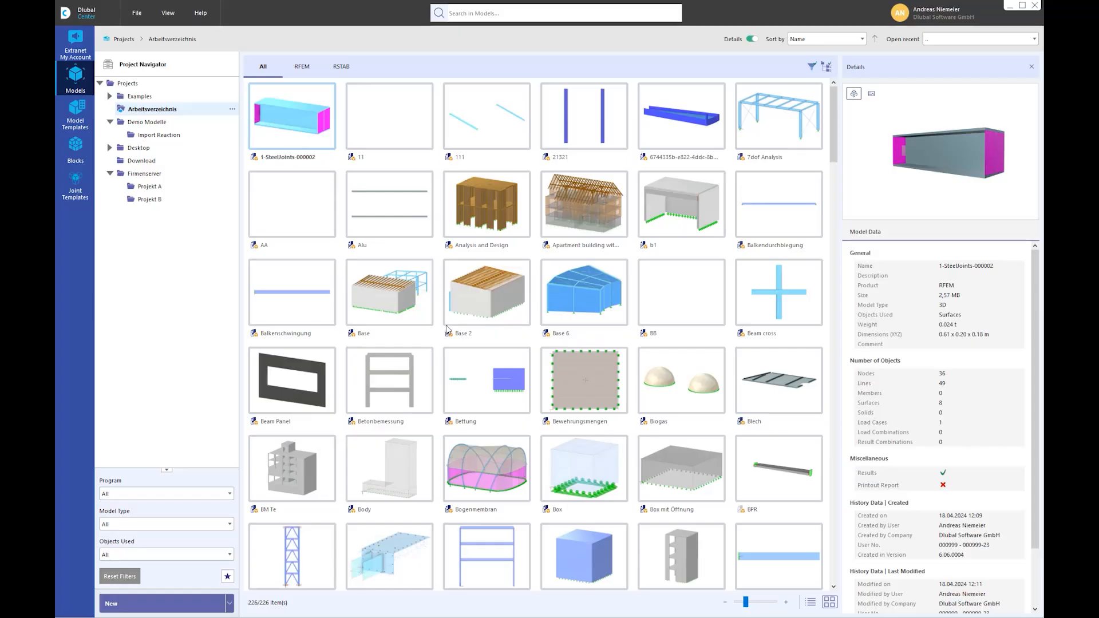
pyautogui.moveTo(445, 335)
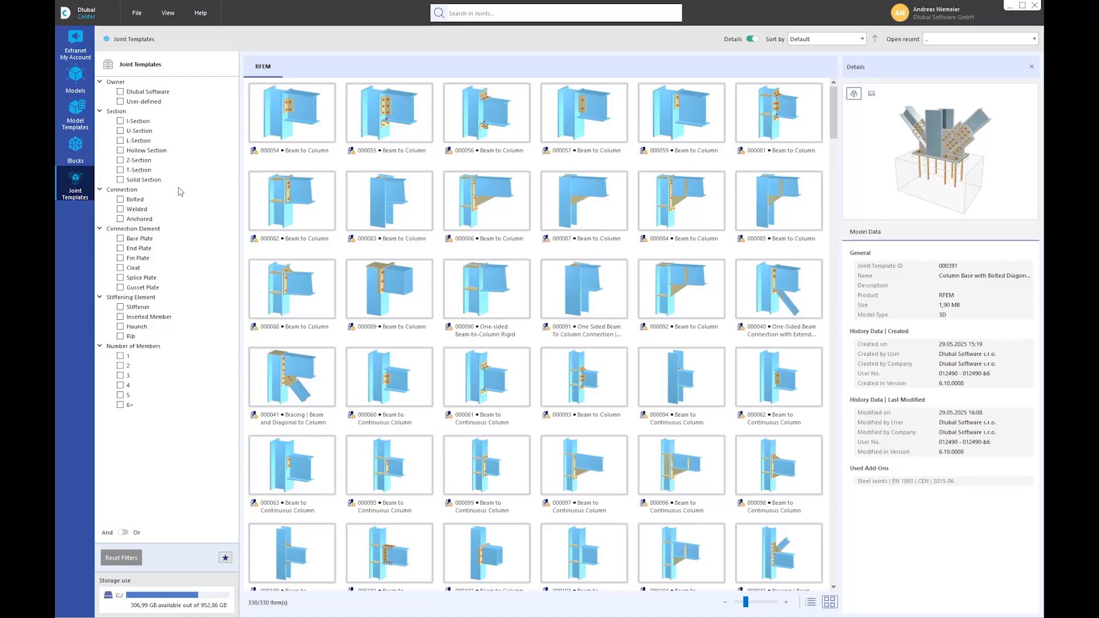
pyautogui.click(1035, 5)
# - Close the open glass module model and create a blank 3D model named TT in the Arbeitsverzeichnis project
pyautogui.click(72, 17)
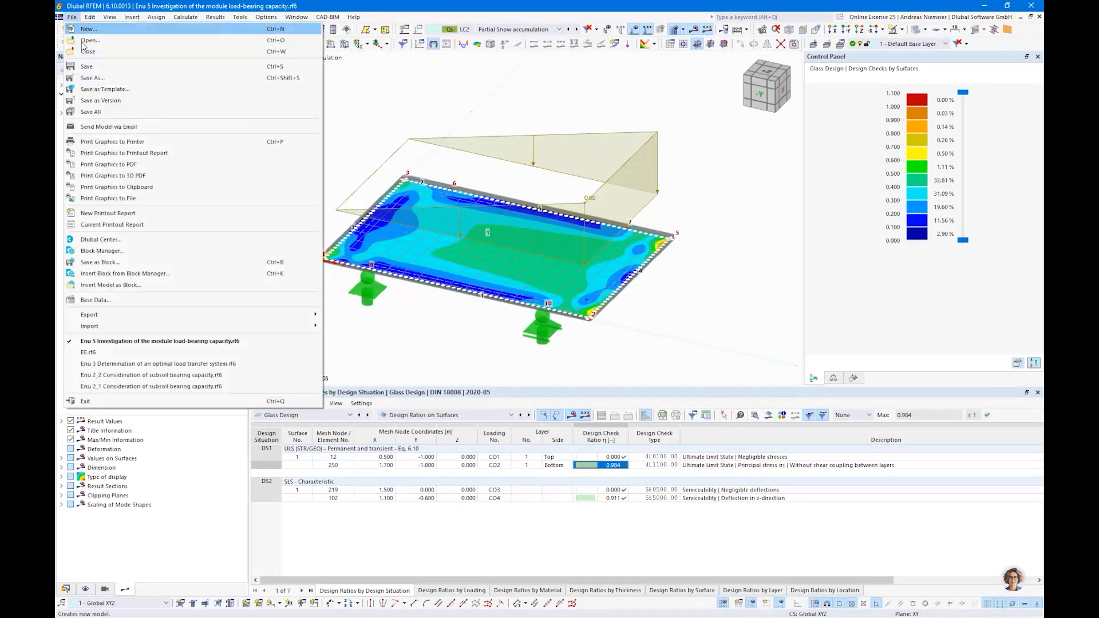
pyautogui.click(87, 51)
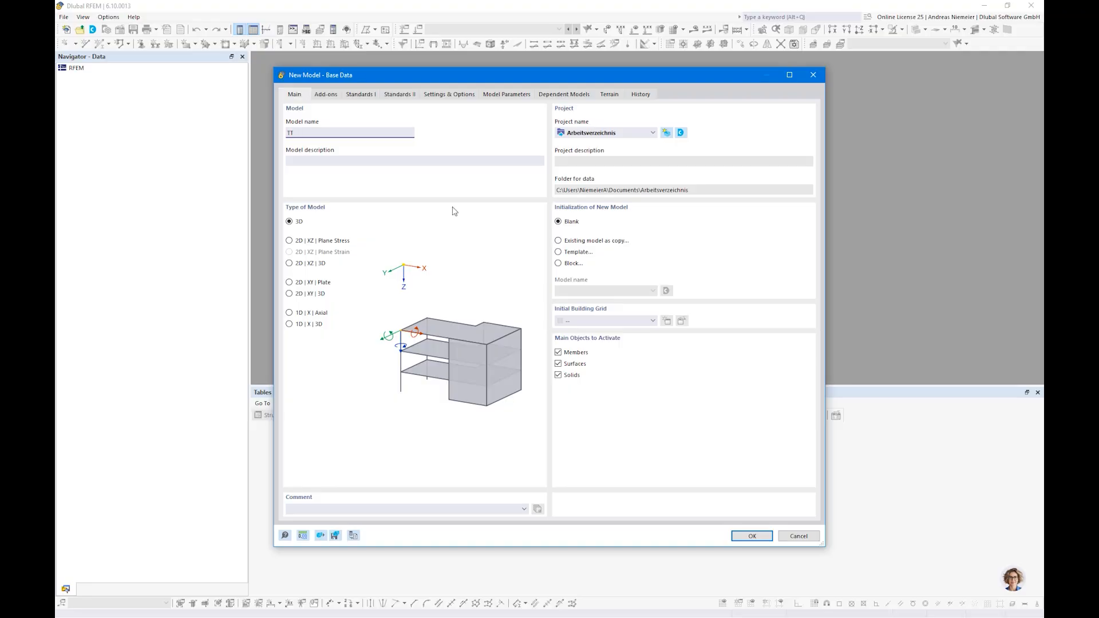
pyautogui.click(739, 538)
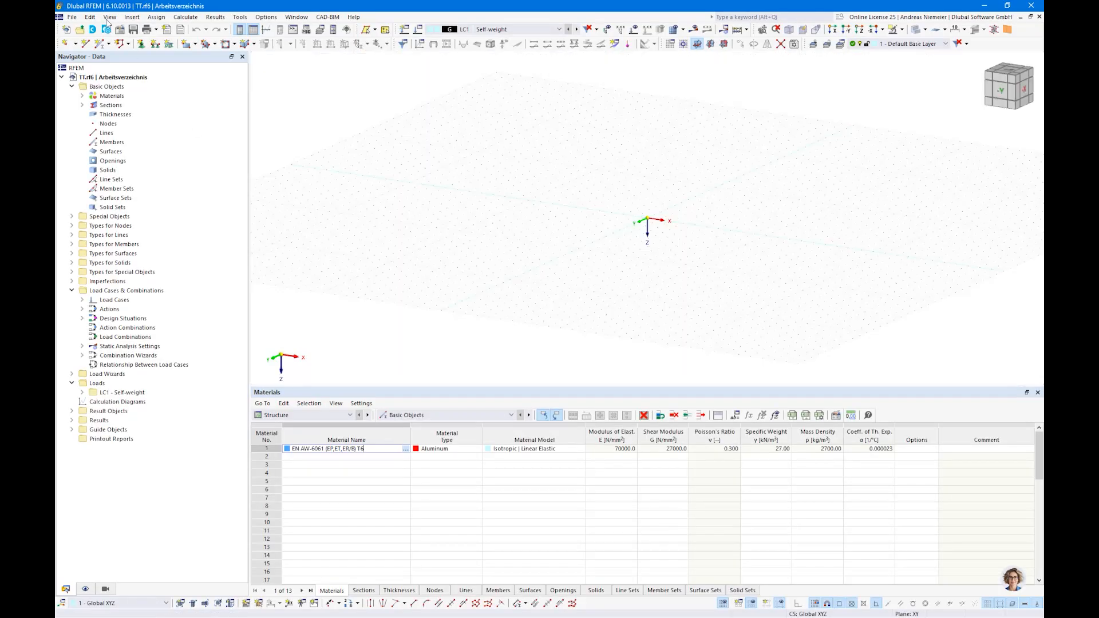
# - Load the photovoltaic block PVS002 from the Renewable Energy Structures blocks and hide the numbering and dimensions in its preview
pyautogui.click(106, 29)
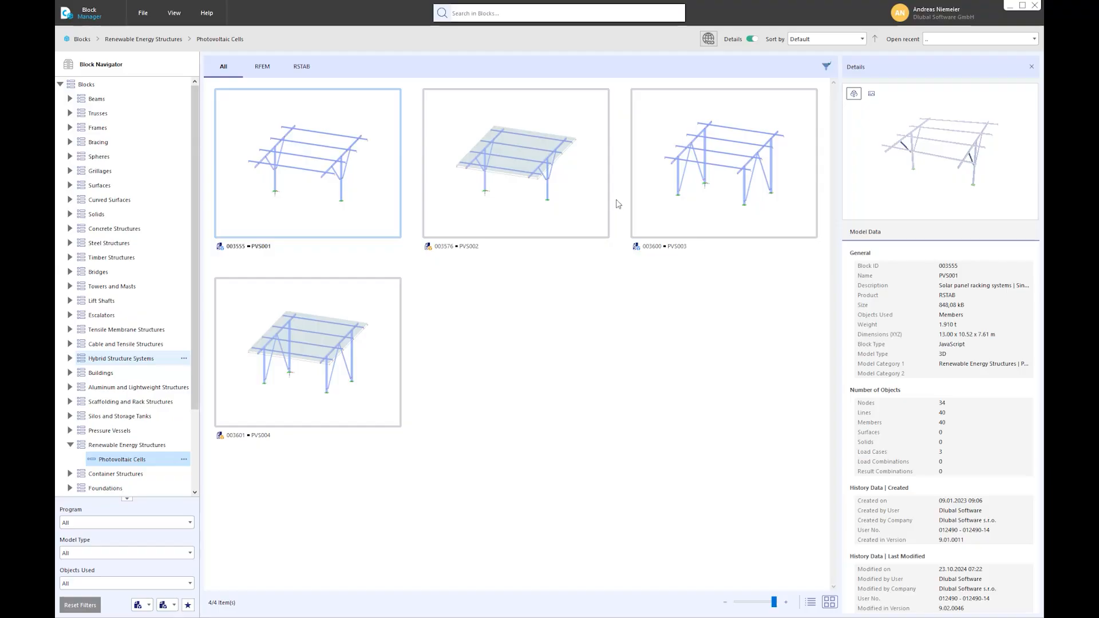
pyautogui.doubleClick(533, 166)
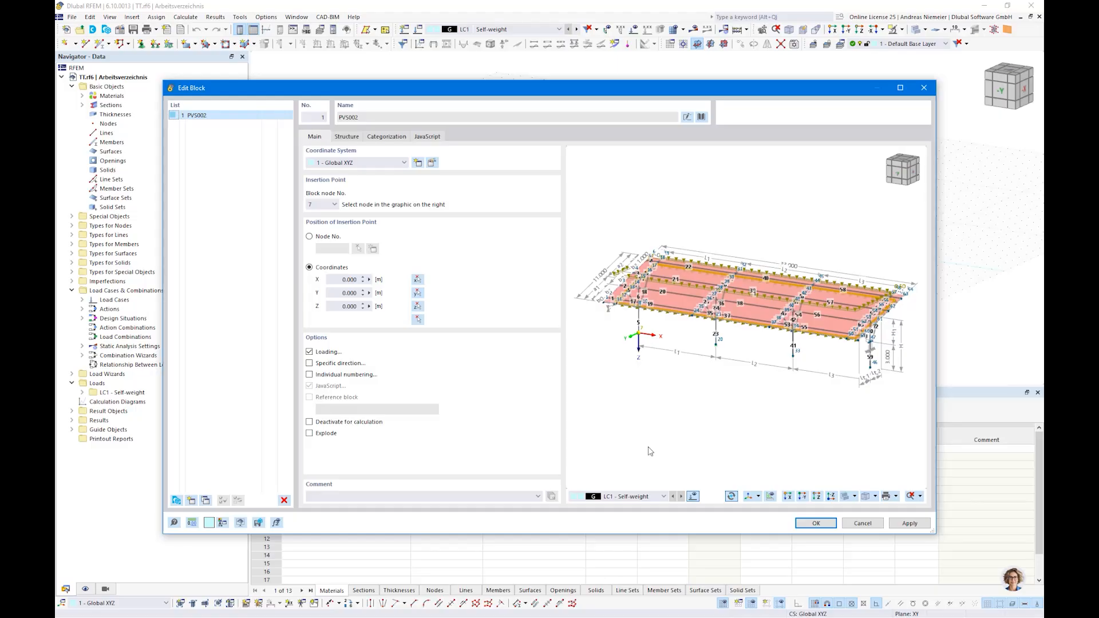
pyautogui.scroll(-2, 756, 334)
pyautogui.keyDown('ctrl'); pyautogui.moveTo(788, 376); pyautogui.dragTo(747, 390, button='middle'); pyautogui.keyUp('ctrl')
pyautogui.scroll(3, 784, 351)
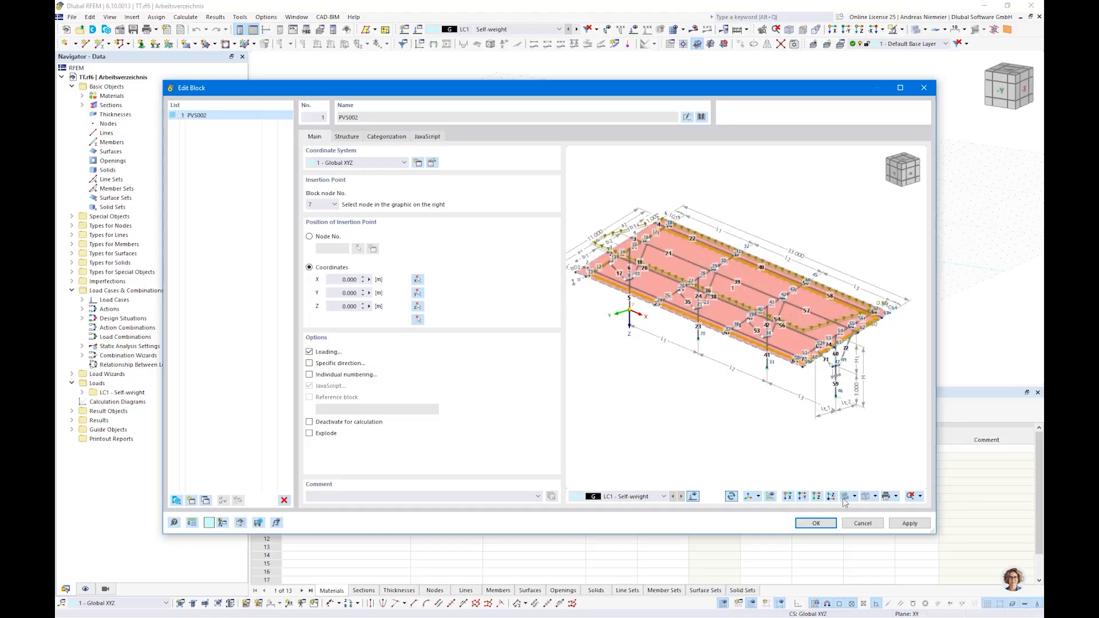
pyautogui.click(758, 496)
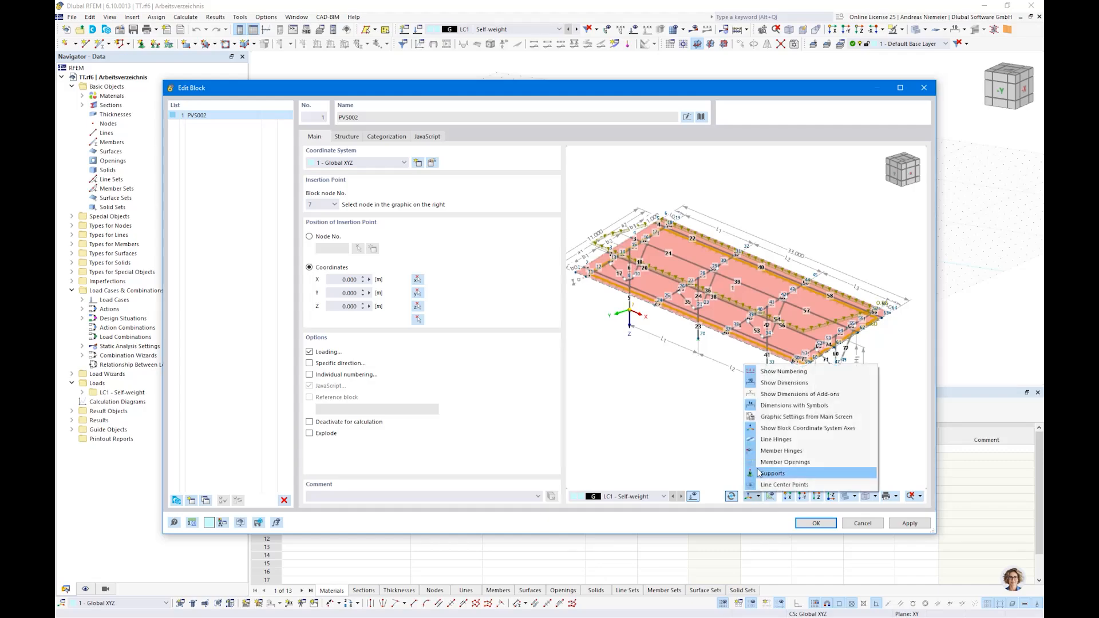
pyautogui.click(794, 372)
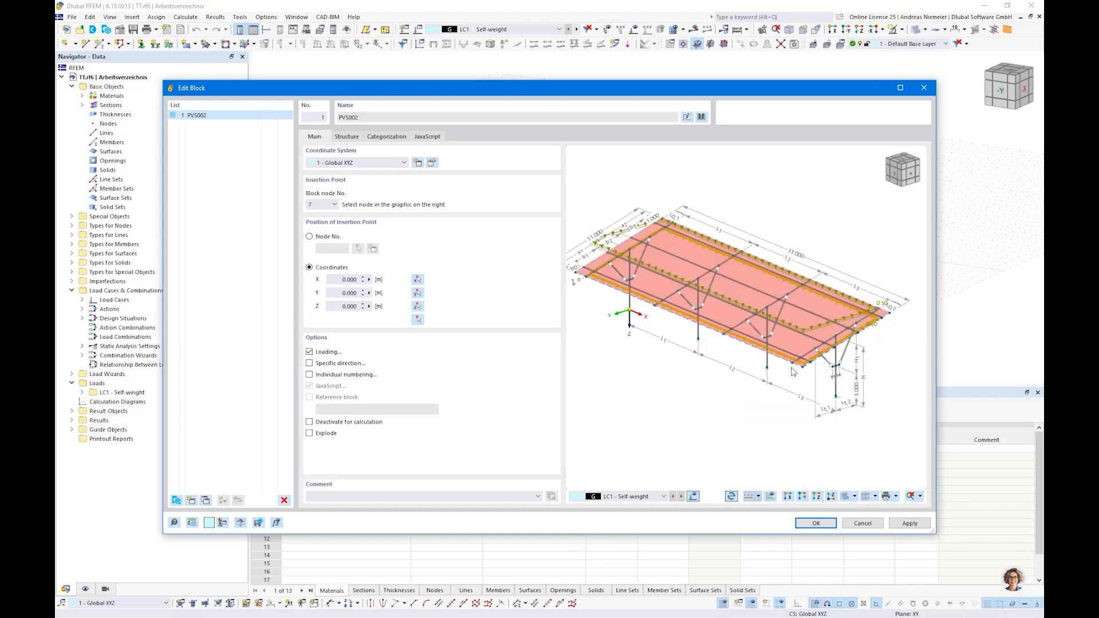
pyautogui.click(771, 495)
pyautogui.click(773, 393)
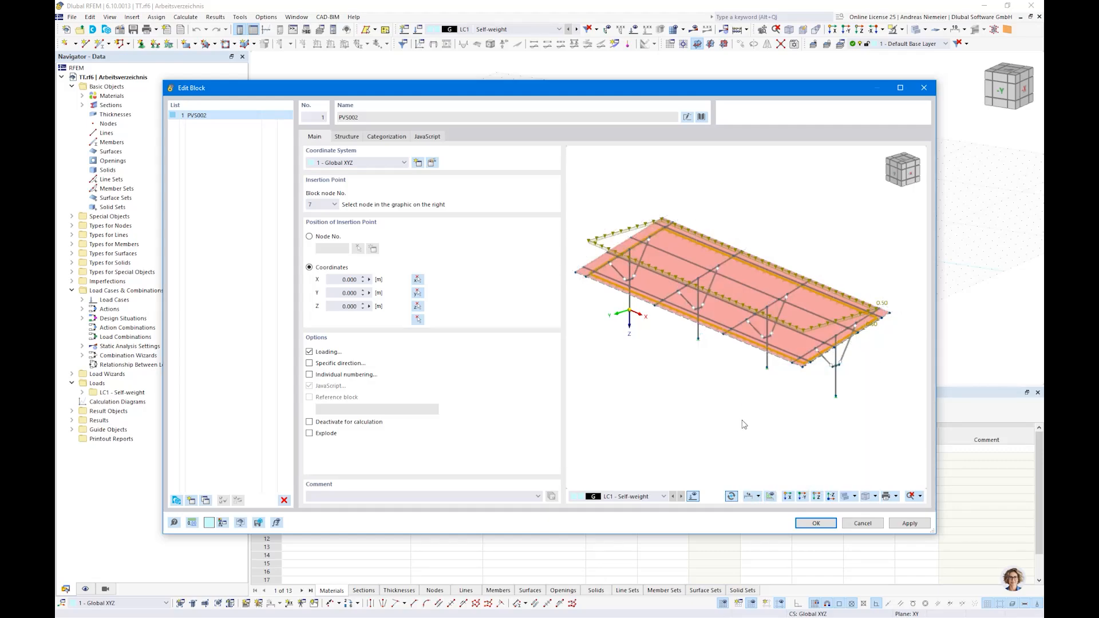
pyautogui.keyDown('ctrl'); pyautogui.moveTo(638, 405); pyautogui.dragTo(643, 358, button='middle'); pyautogui.keyUp('ctrl')
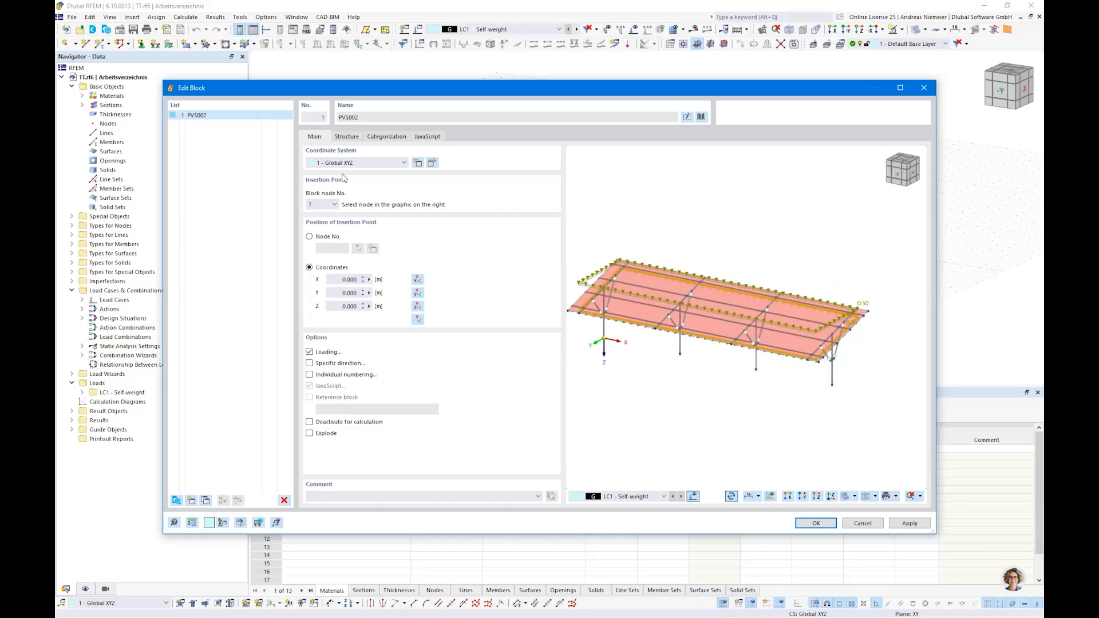
# - Exclude the panels from the block's model stiffness, set 4 spans with rail span 3 at 5 m, and insert the block
pyautogui.click(347, 138)
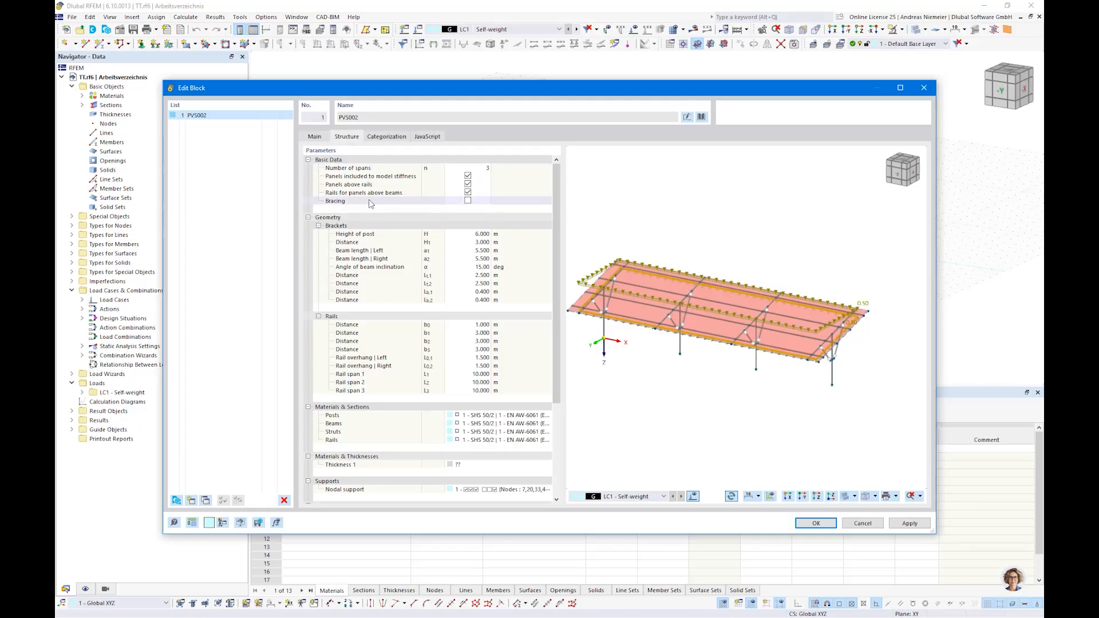
pyautogui.click(468, 176)
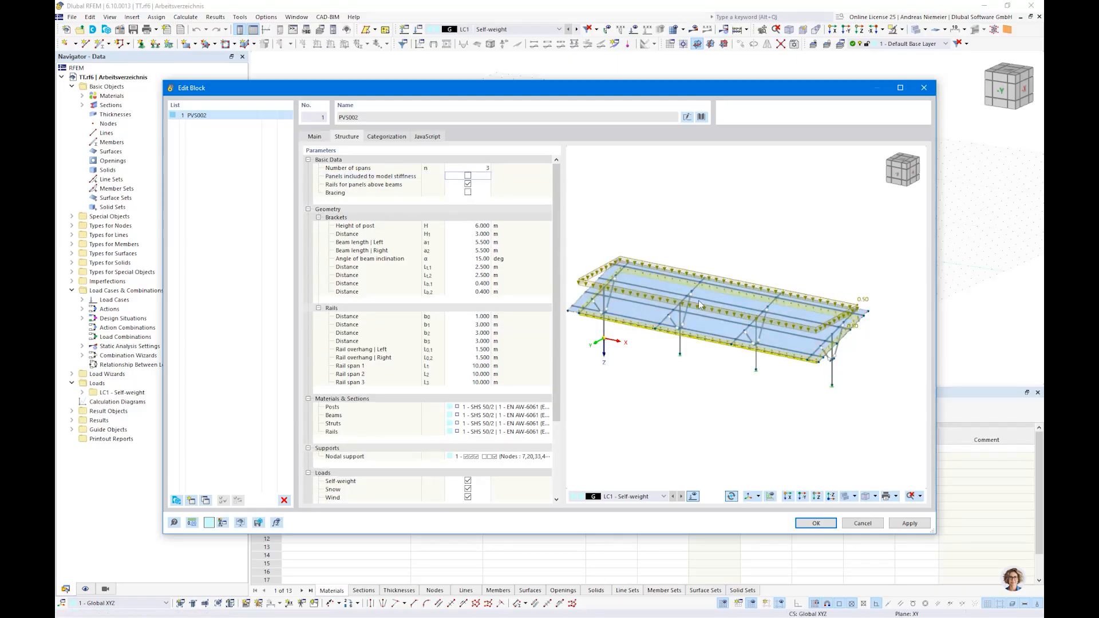
pyautogui.click(483, 167)
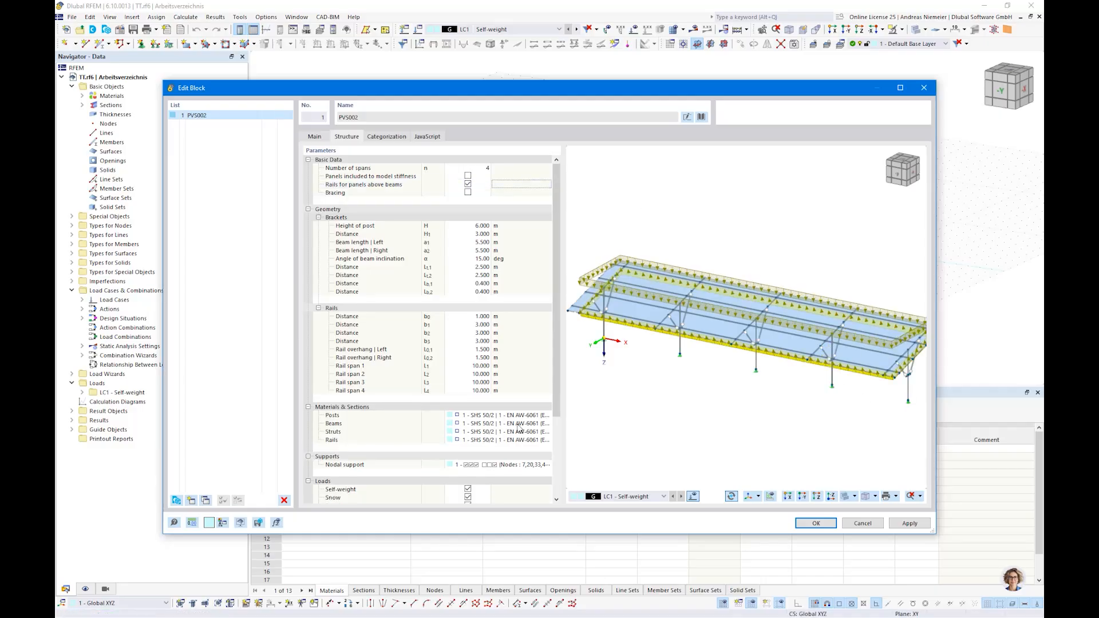
pyautogui.click(478, 382)
pyautogui.write('5')
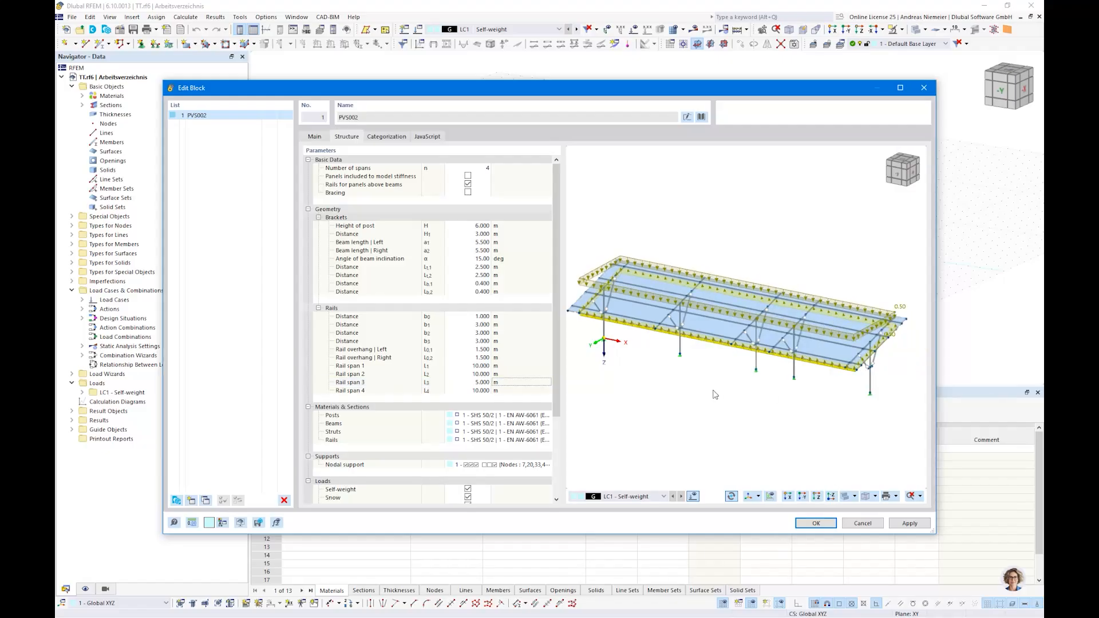
pyautogui.click(812, 525)
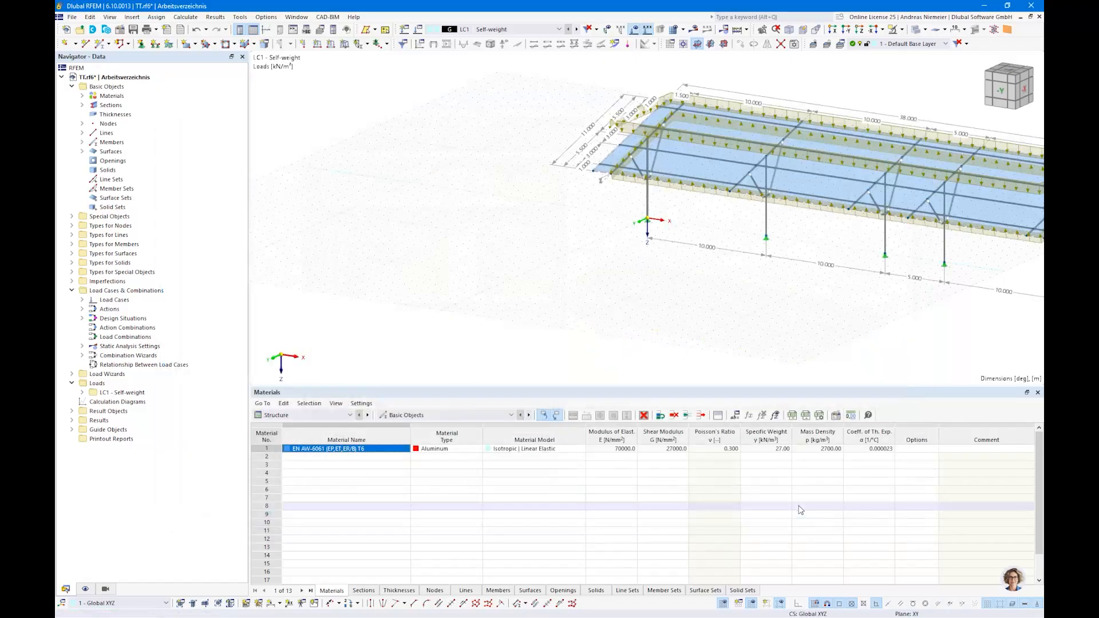
# - Open the inserted PVS002 block for editing and review its structure parameters and main settings
pyautogui.scroll(-3, 610, 317)
pyautogui.moveTo(610, 318); pyautogui.dragTo(380, 309, button='middle')
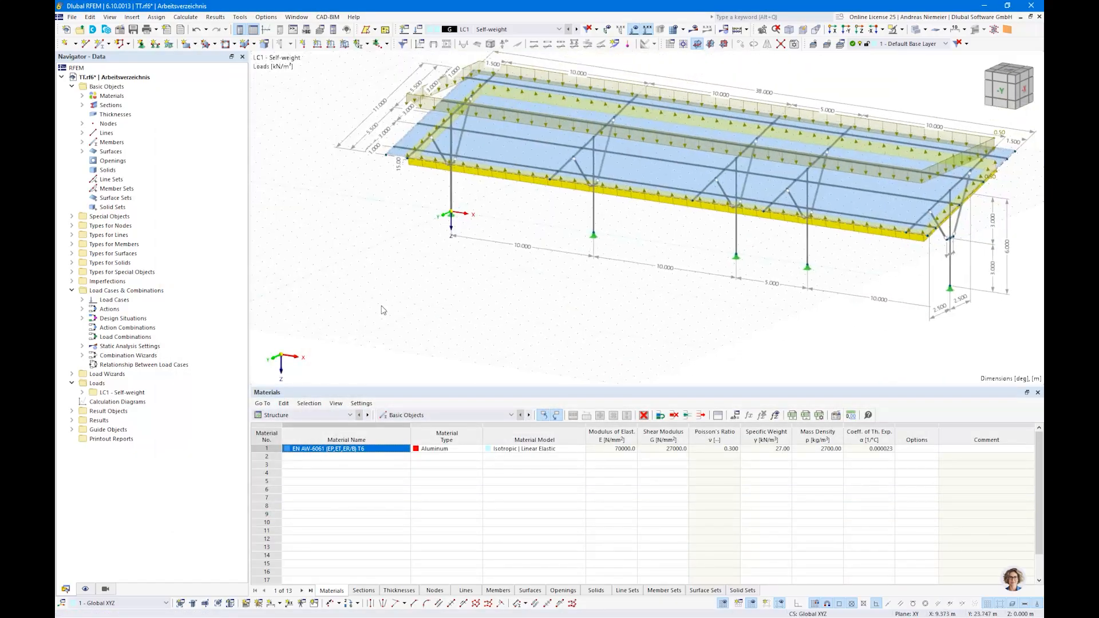
pyautogui.scroll(-1, 564, 335)
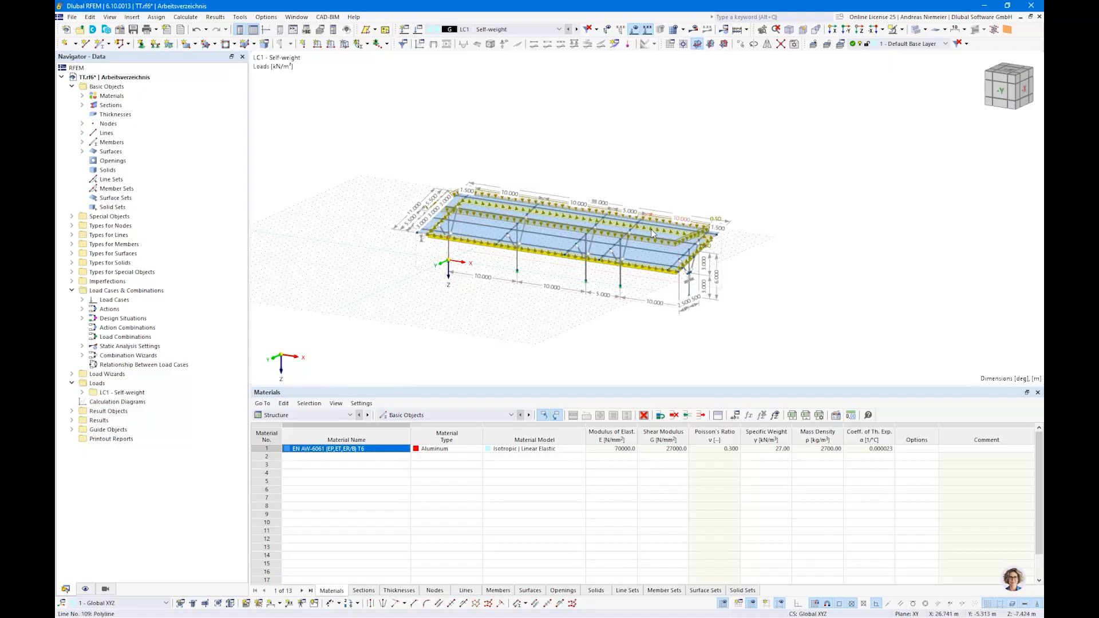
pyautogui.click(646, 248)
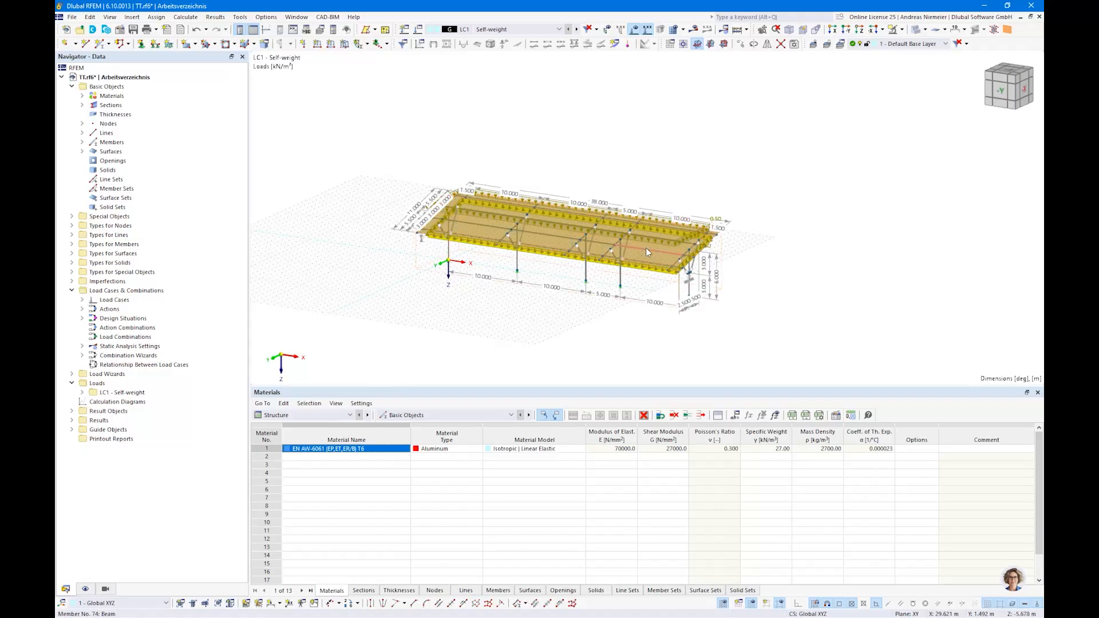
pyautogui.click(418, 270)
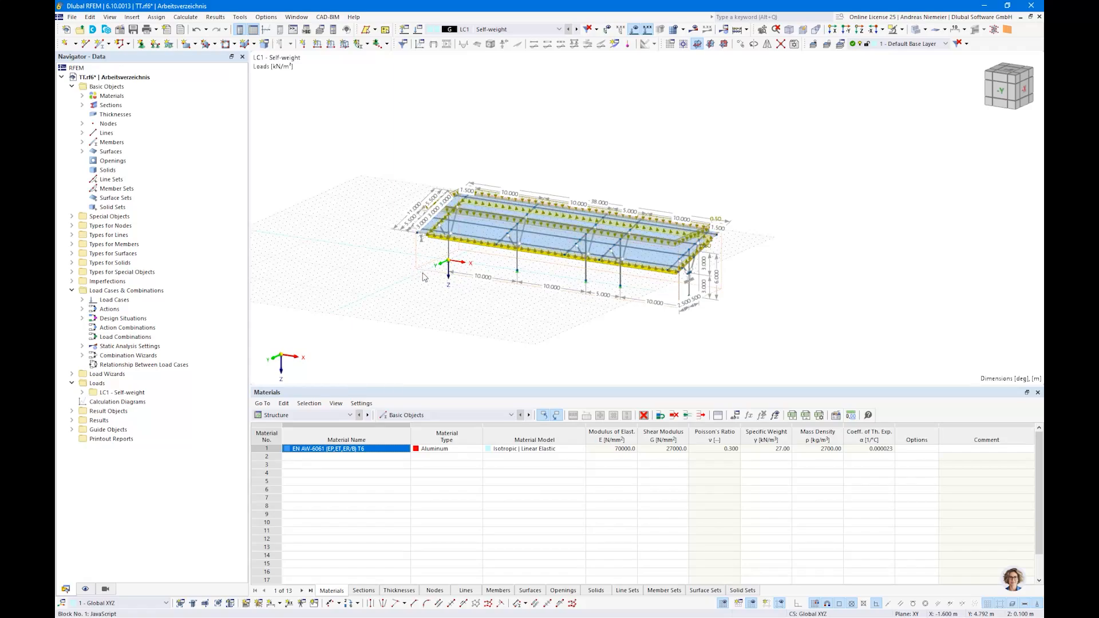
pyautogui.doubleClick(489, 266)
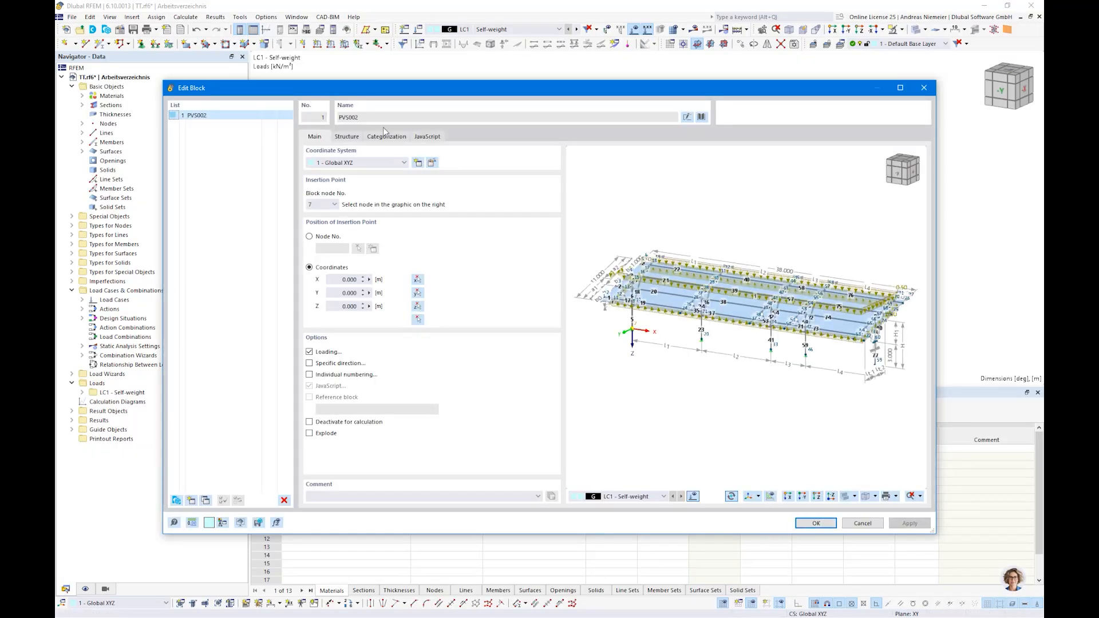
pyautogui.click(347, 136)
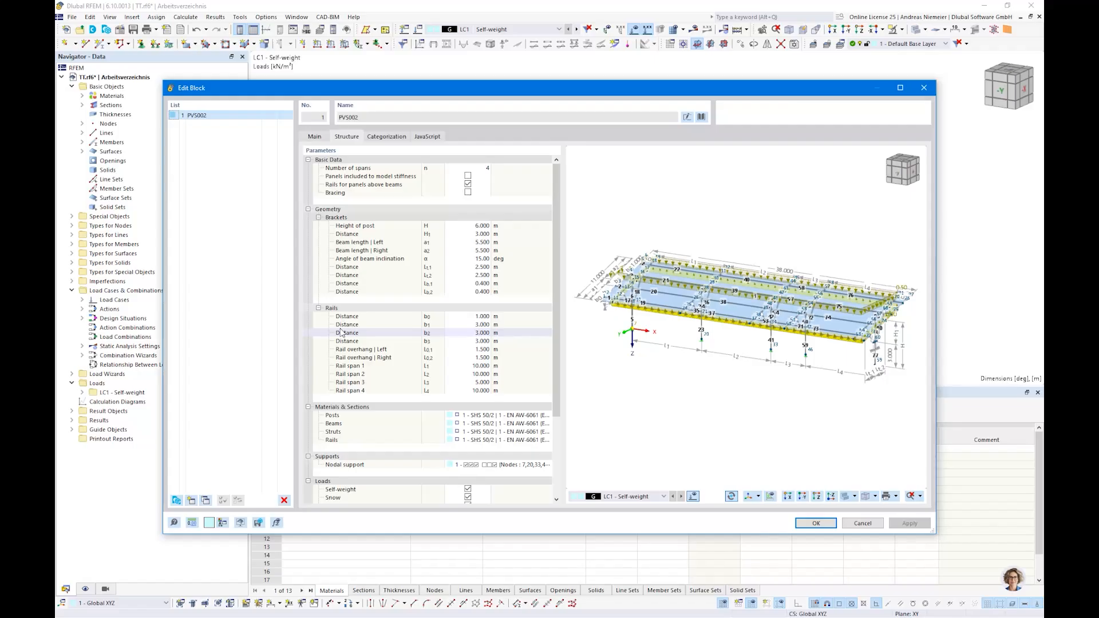
pyautogui.click(357, 177)
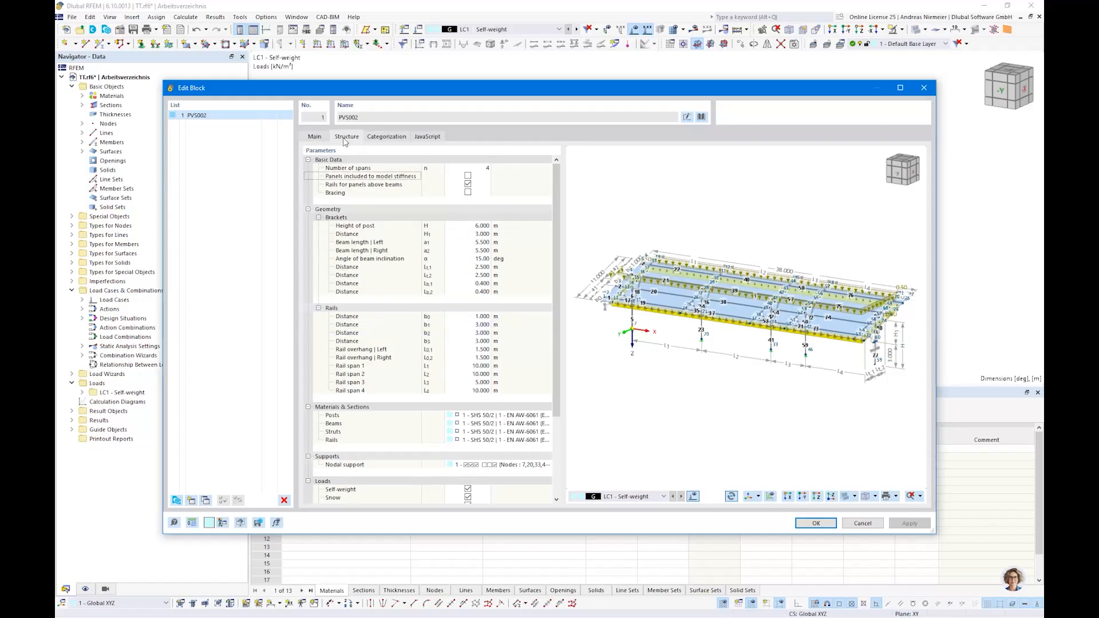
pyautogui.click(315, 137)
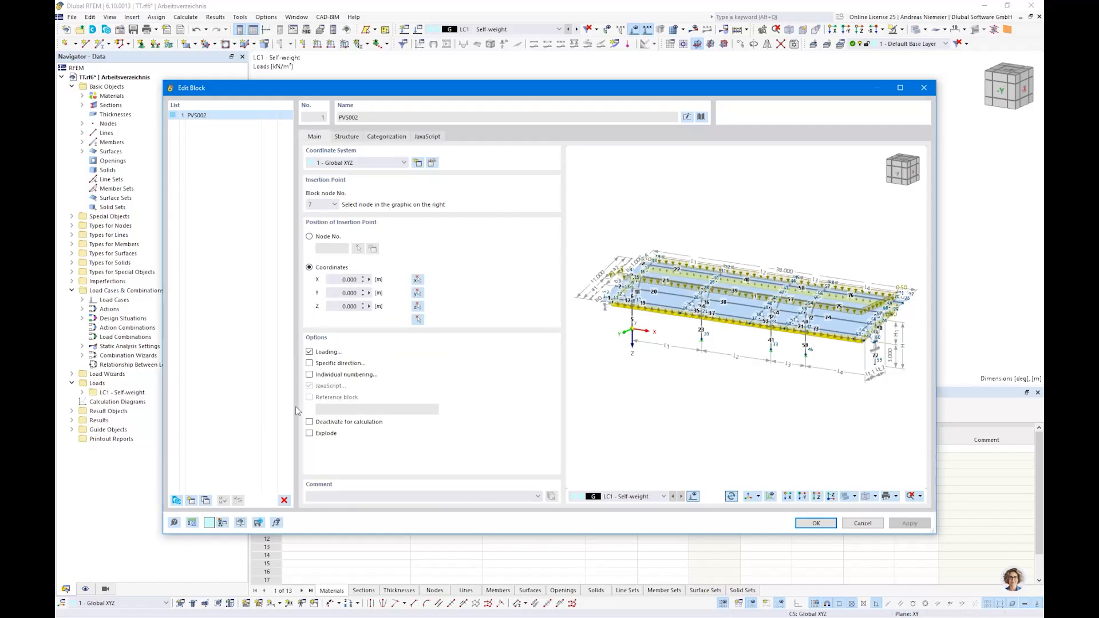
# - Compare the parameter definitions in the block script's input_data function with the block's structure parameters
pyautogui.click(426, 137)
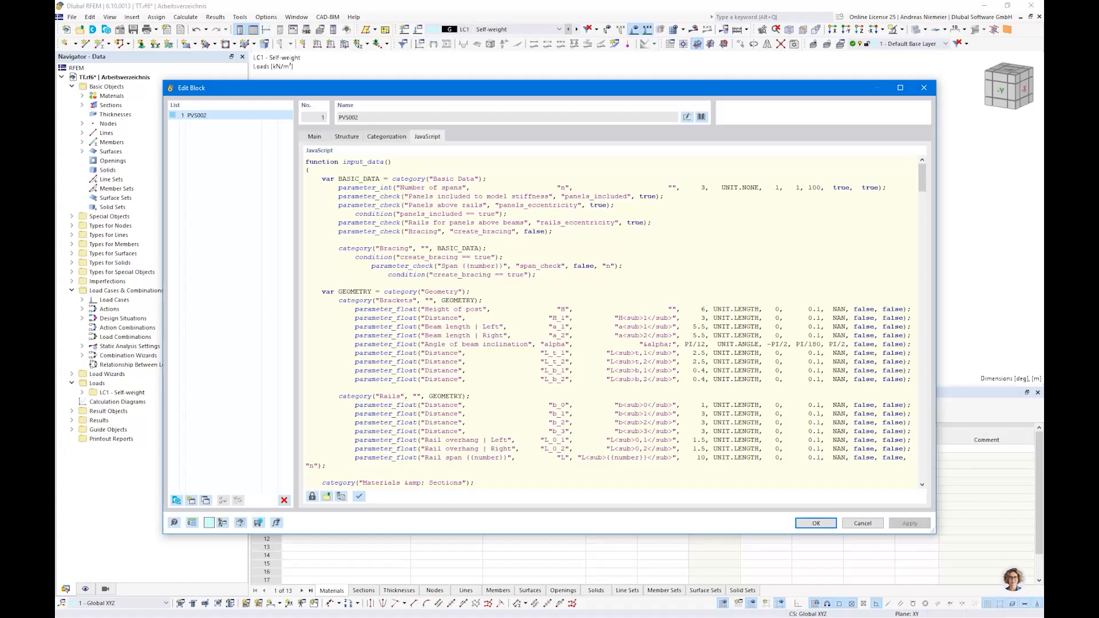
pyautogui.moveTo(309, 162); pyautogui.dragTo(379, 162)
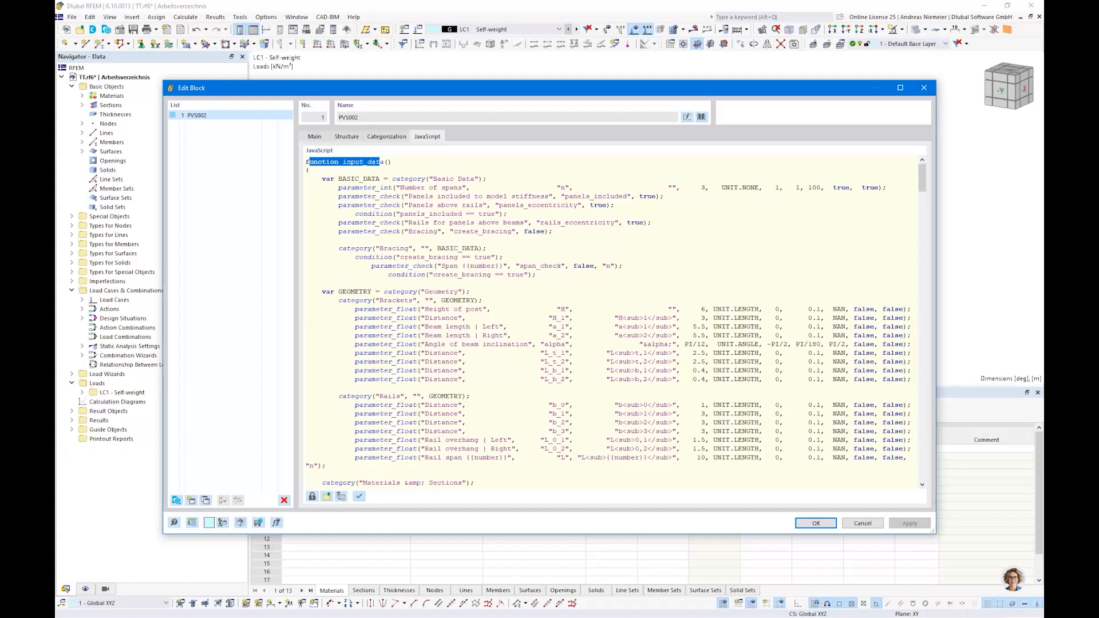
pyautogui.moveTo(570, 187); pyautogui.dragTo(551, 187)
pyautogui.moveTo(432, 188); pyautogui.dragTo(441, 188)
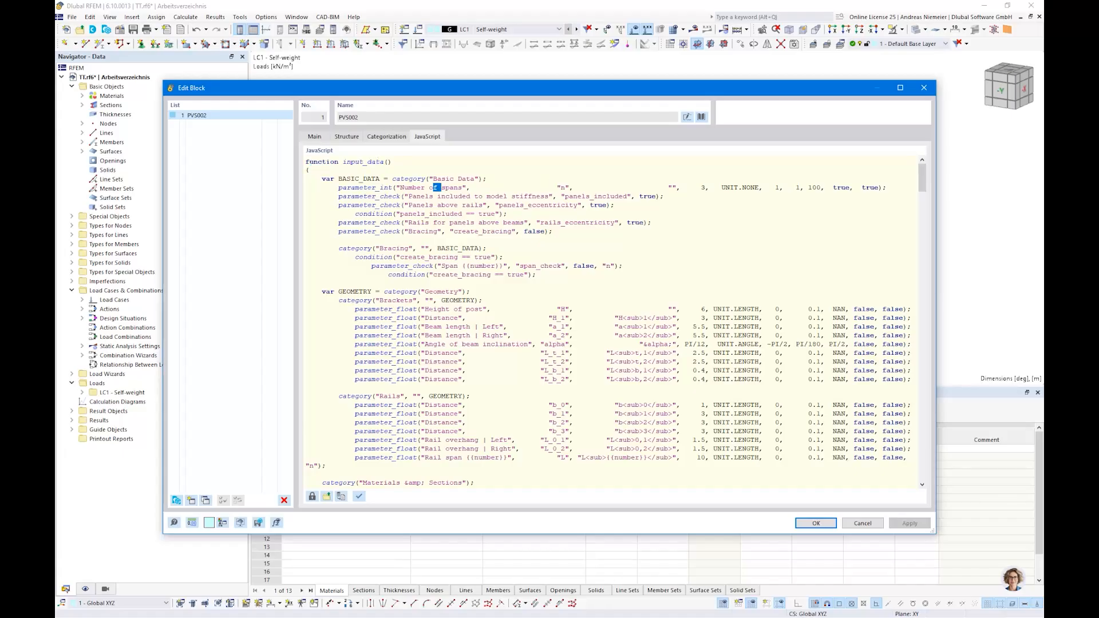
pyautogui.moveTo(428, 309); pyautogui.dragTo(469, 309)
pyautogui.moveTo(437, 362); pyautogui.dragTo(450, 361)
pyautogui.click(347, 136)
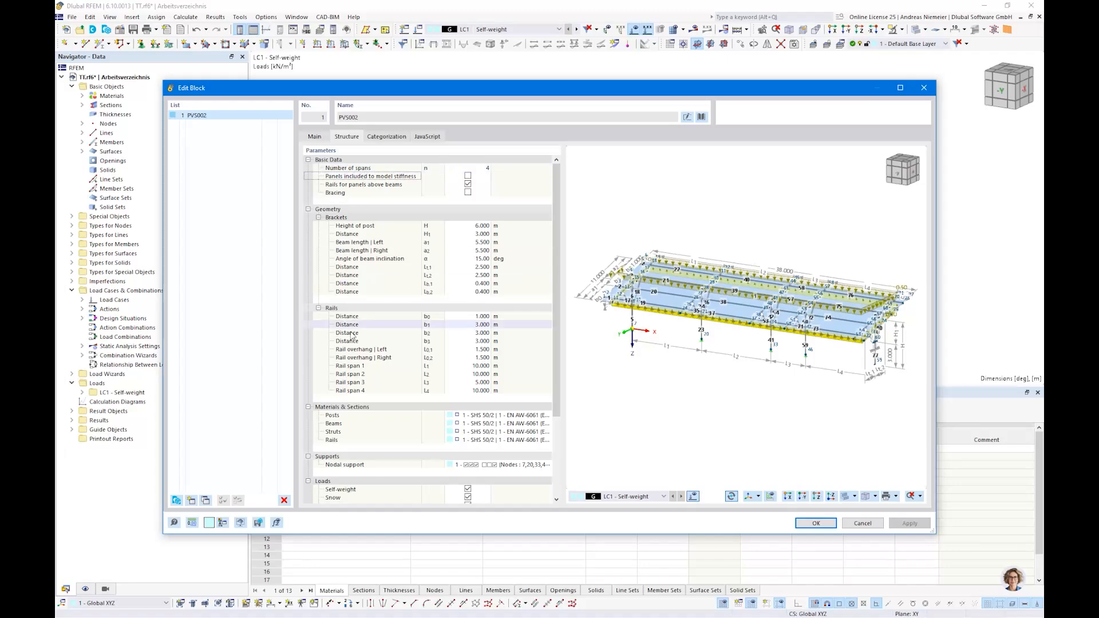
pyautogui.click(429, 137)
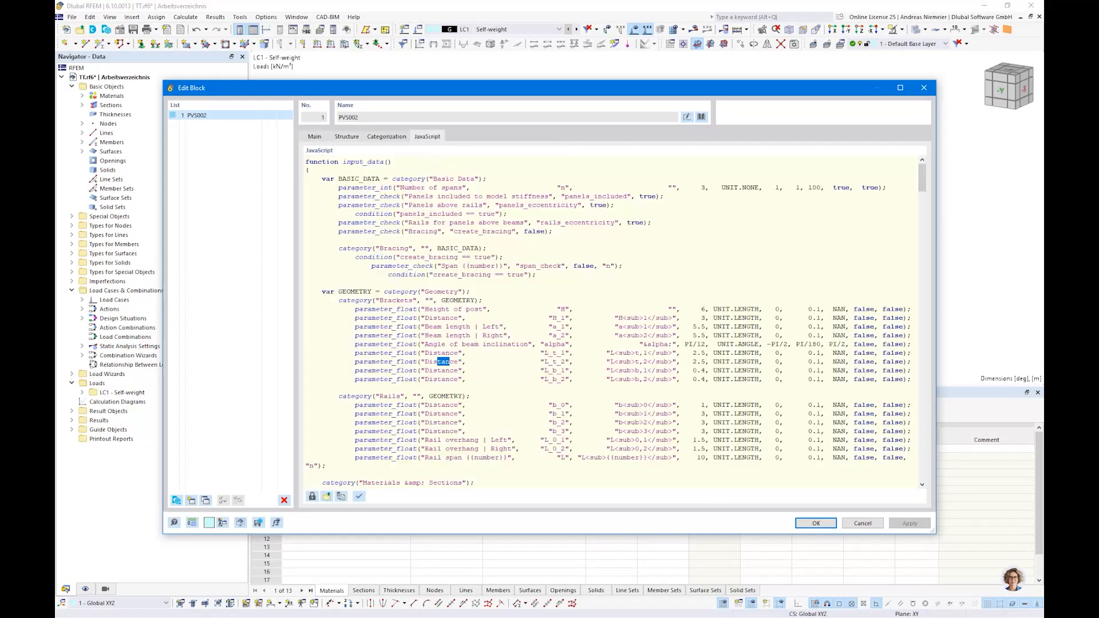
pyautogui.click(357, 137)
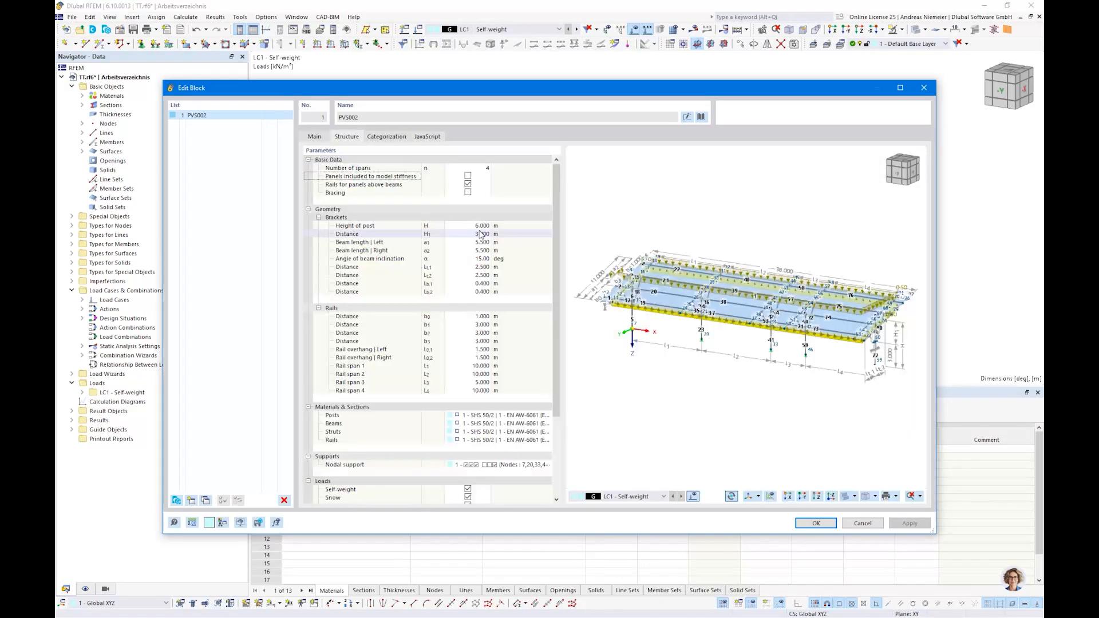
pyautogui.click(428, 137)
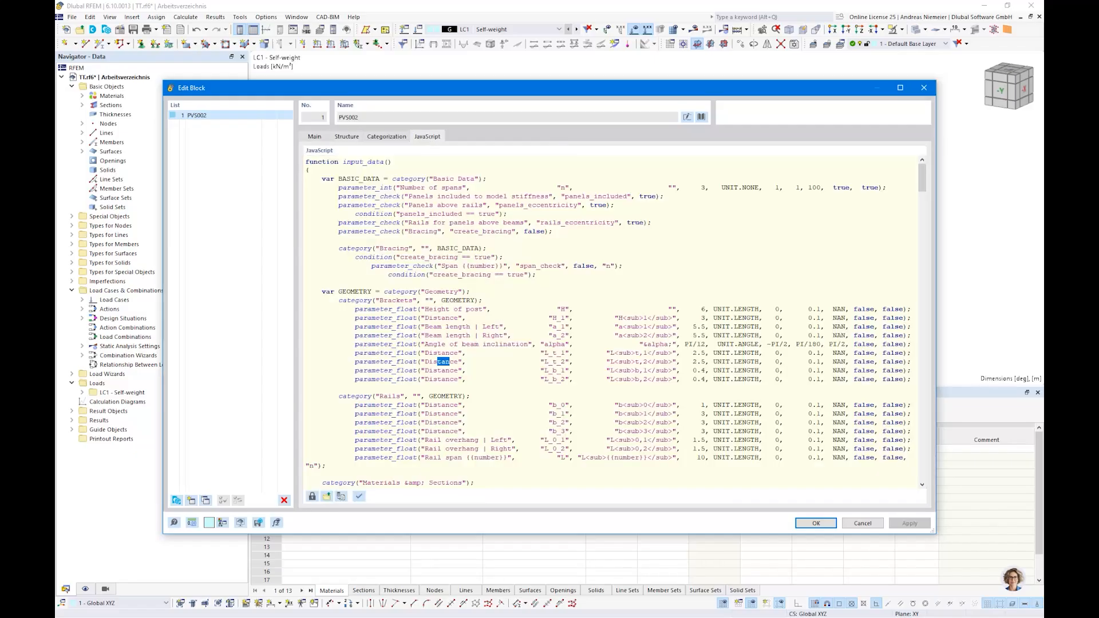
# - Examine how the generate function in the block's script creates the structure's nodes from the input parameters
pyautogui.scroll(-20, 616, 322)
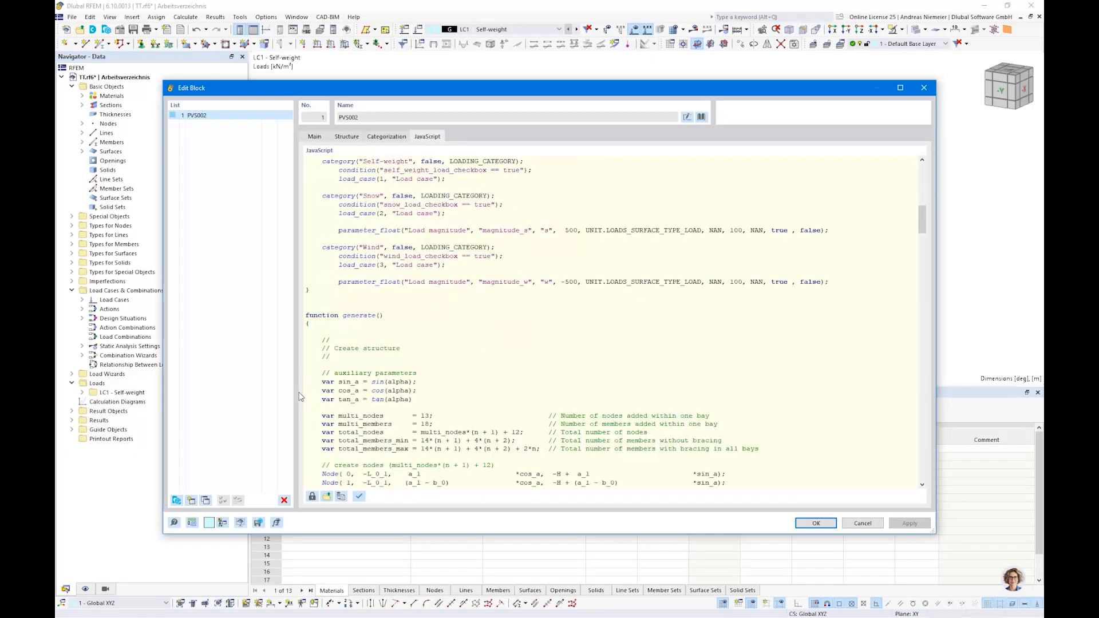
pyautogui.moveTo(313, 315); pyautogui.dragTo(380, 315)
pyautogui.scroll(-6, 617, 321)
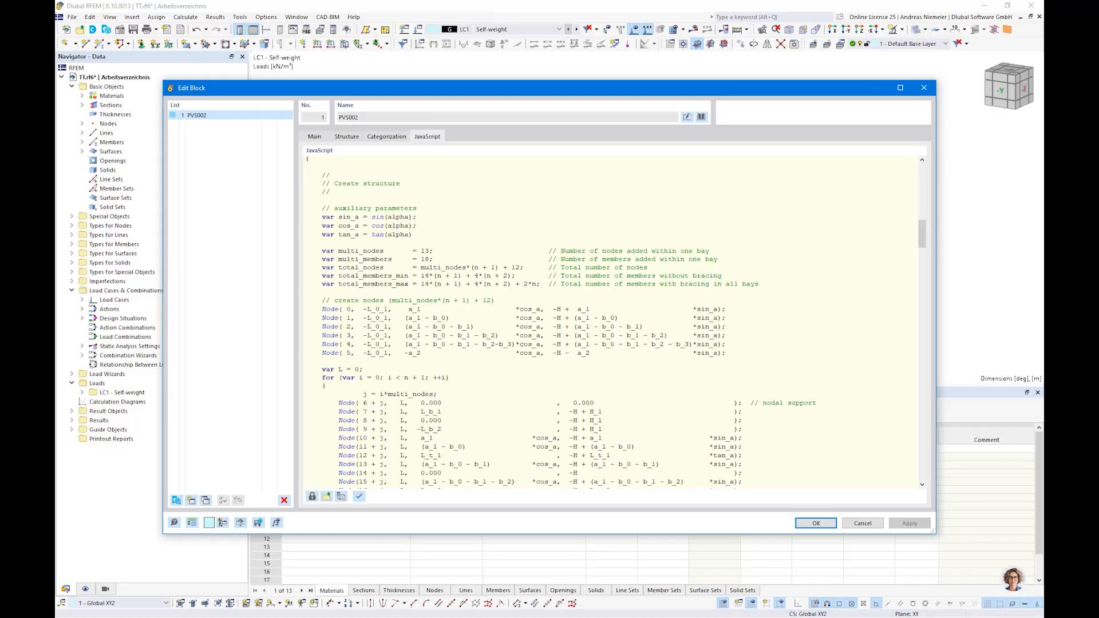
pyautogui.moveTo(381, 309); pyautogui.dragTo(366, 309)
pyautogui.scroll(-5, 366, 309)
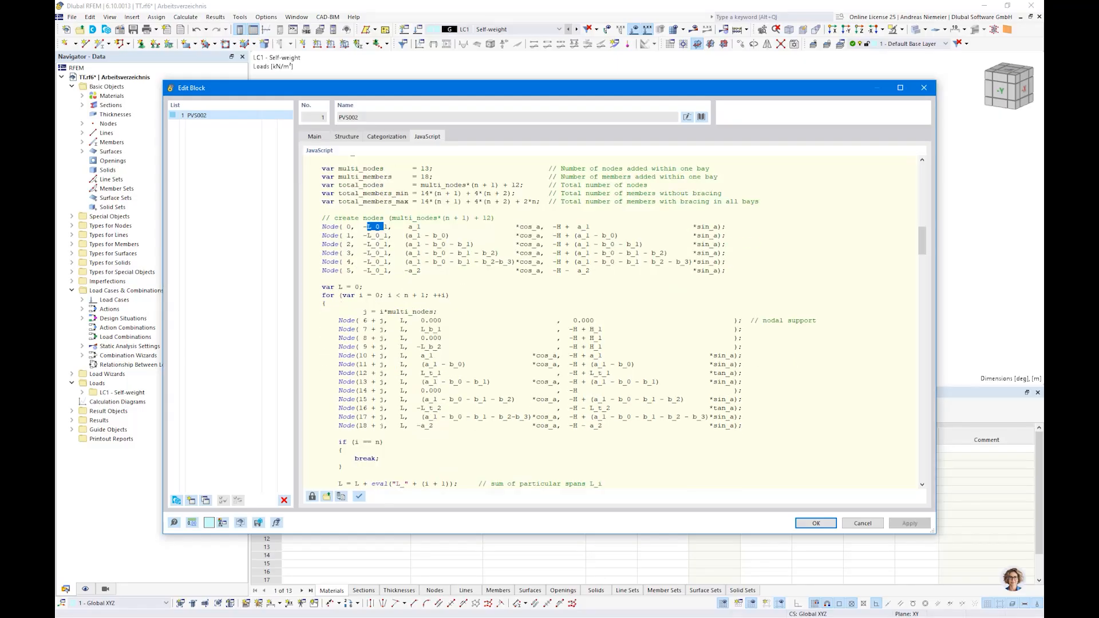
pyautogui.scroll(-3, 624, 323)
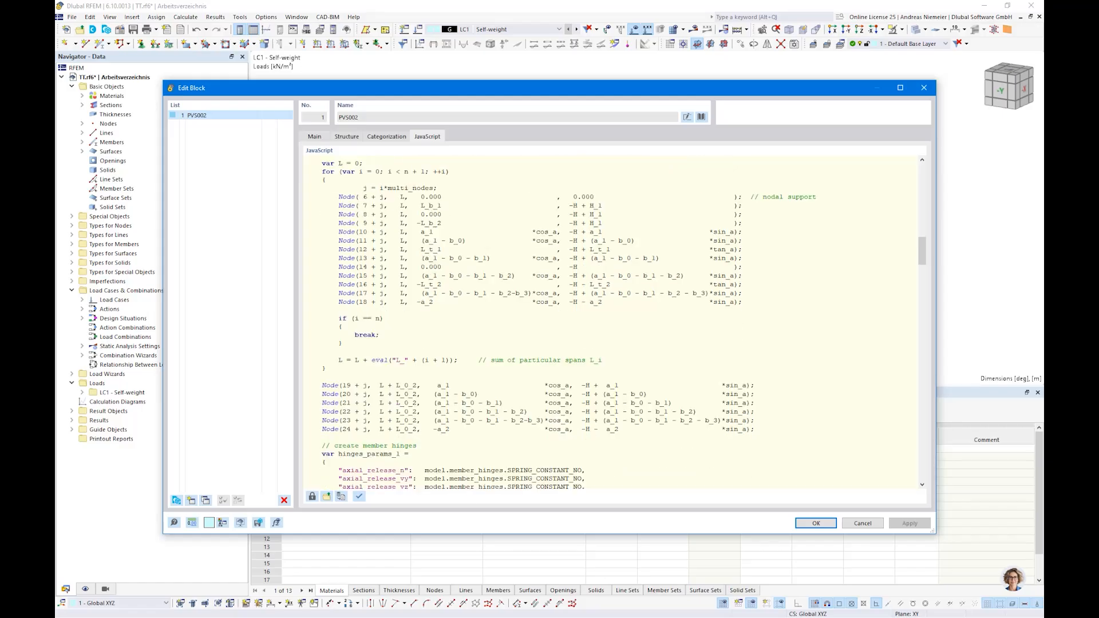
pyautogui.scroll(-2, 624, 322)
pyautogui.scroll(7, 624, 323)
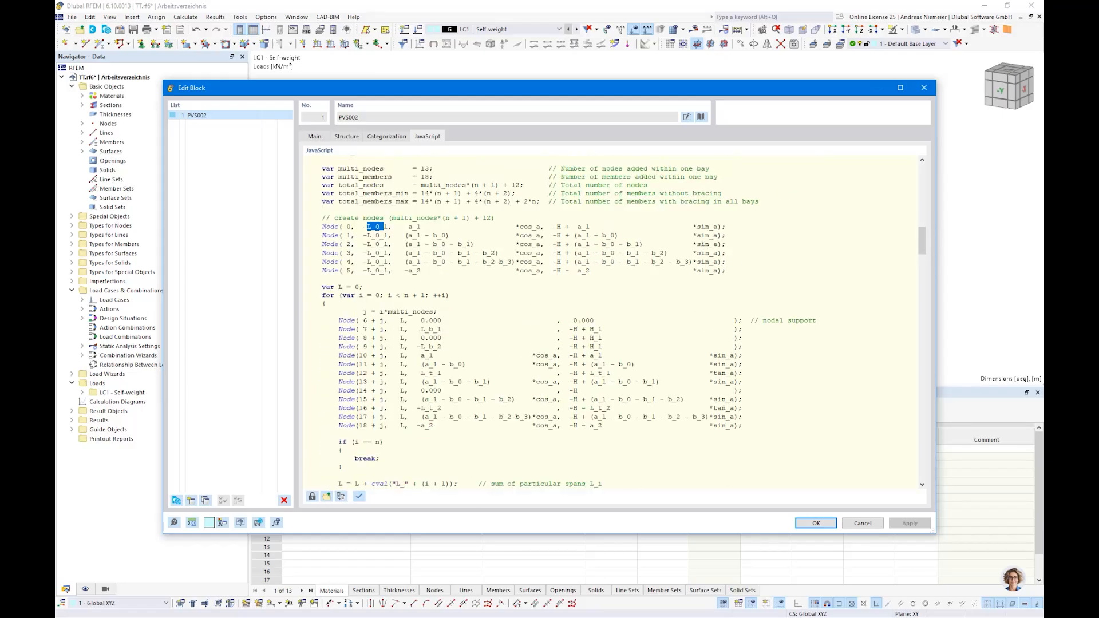
# - Examine the script's member hinge and member definitions against the block preview, and return to the start of the script
pyautogui.scroll(-9, 623, 322)
pyautogui.scroll(-5, 624, 323)
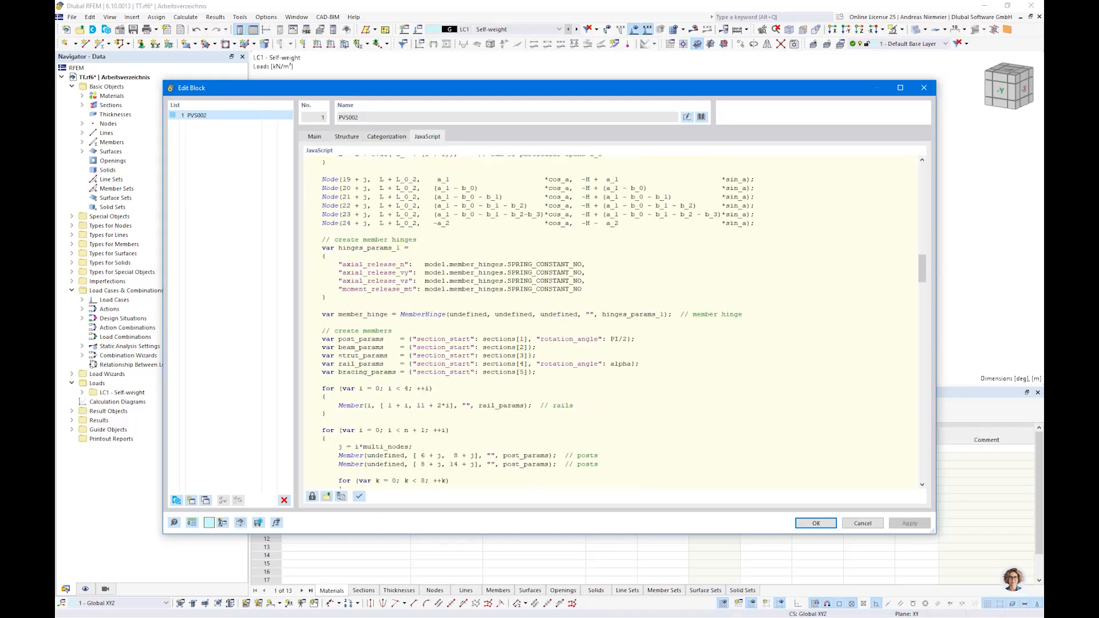
pyautogui.scroll(-3, 624, 323)
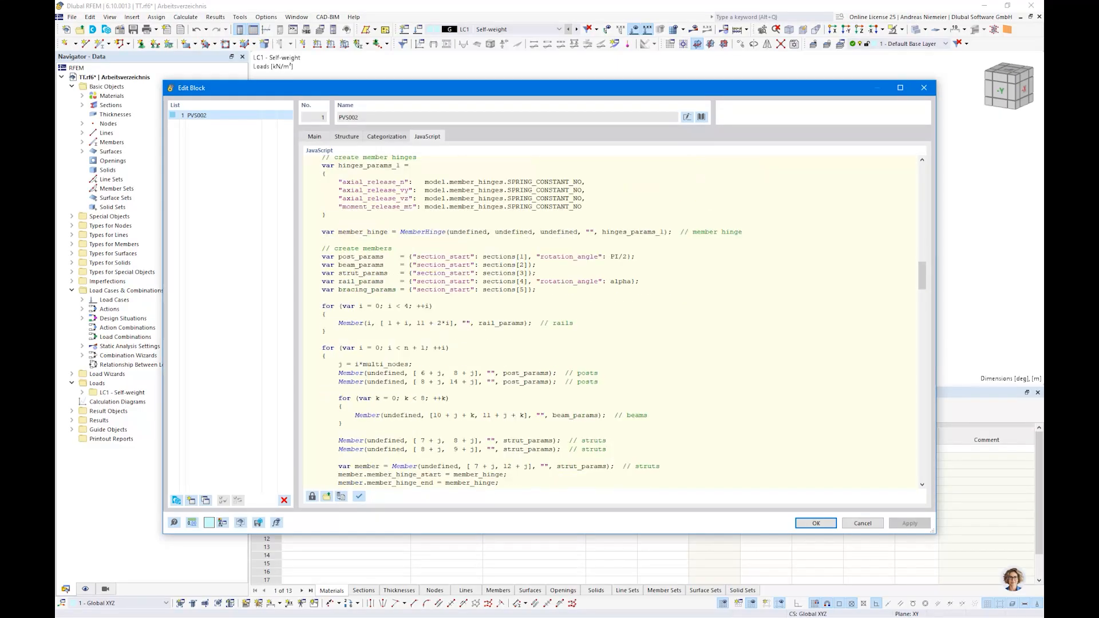
pyautogui.scroll(-9, 624, 323)
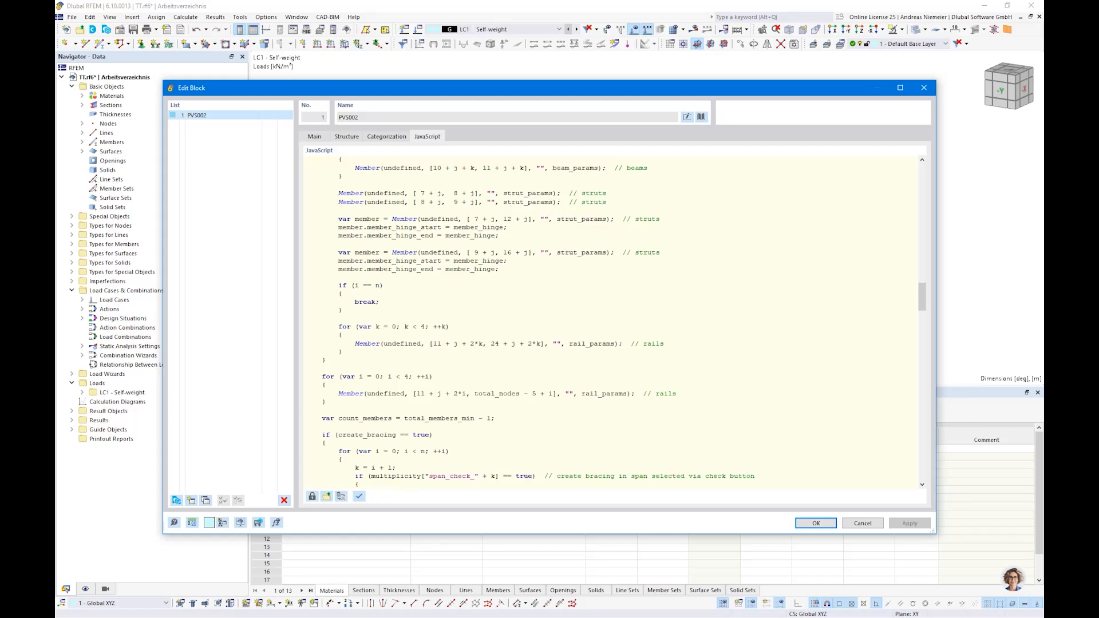
pyautogui.scroll(10, 612, 321)
pyautogui.click(322, 137)
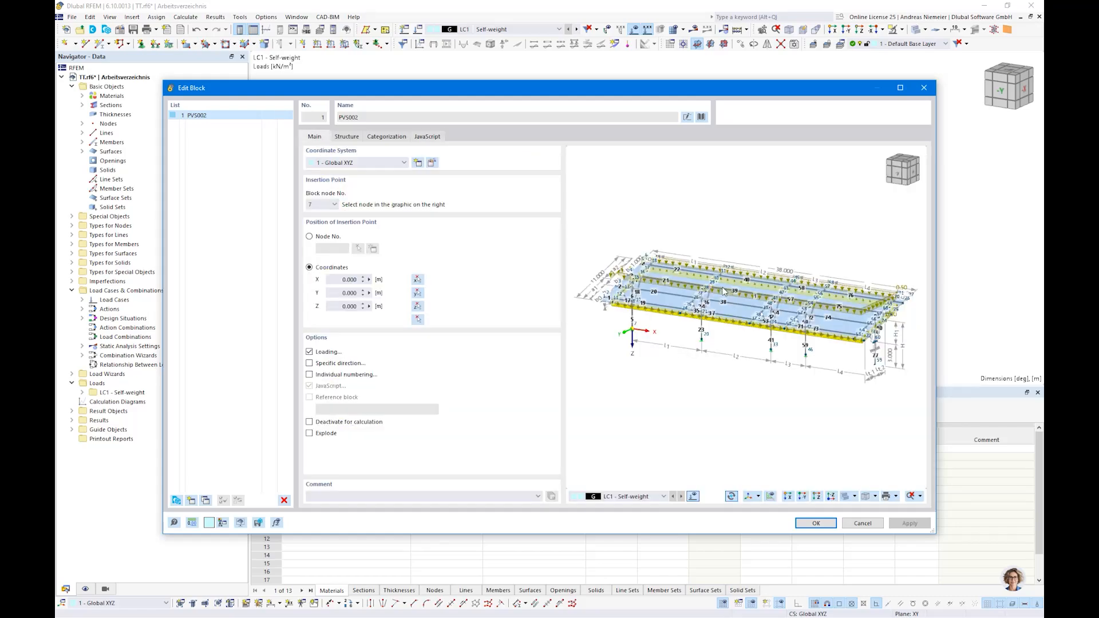
pyautogui.click(428, 137)
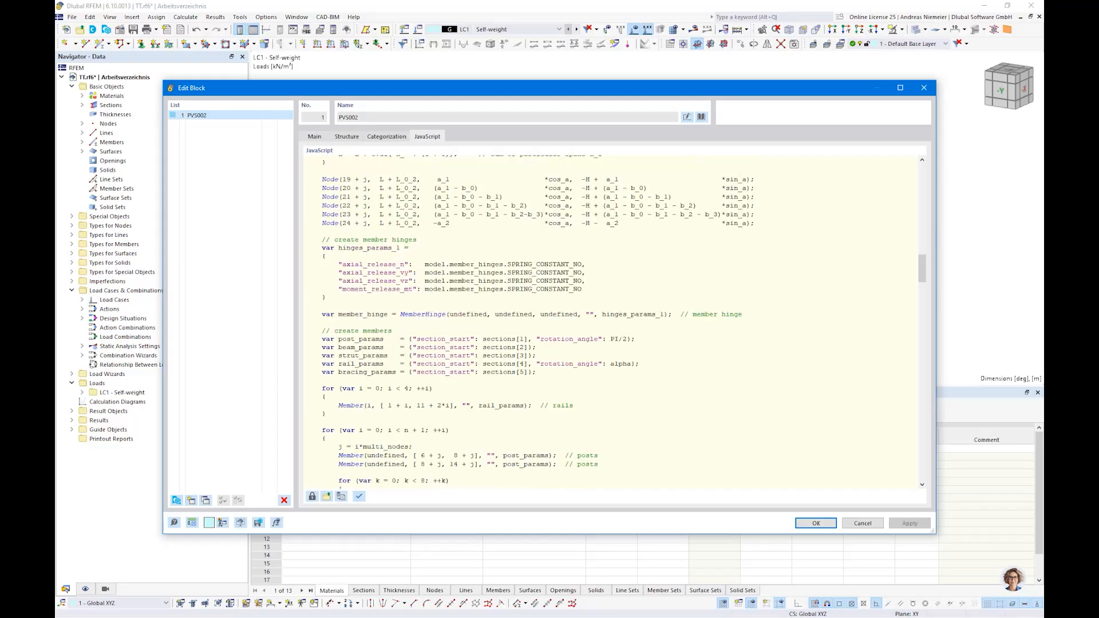
pyautogui.scroll(20, 616, 321)
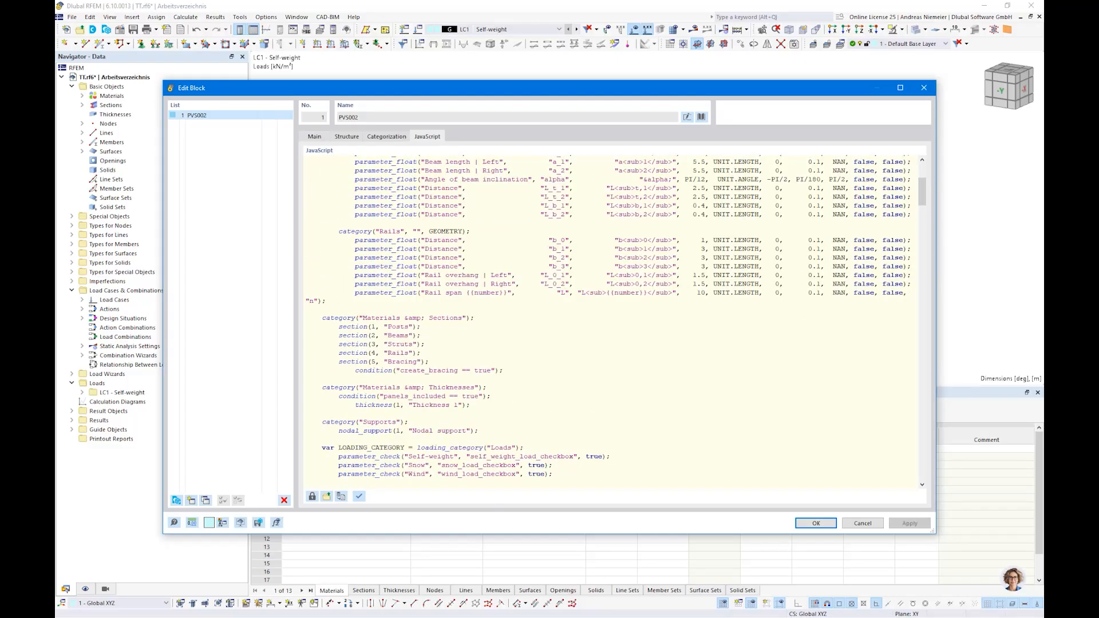
pyautogui.scroll(6, 612, 321)
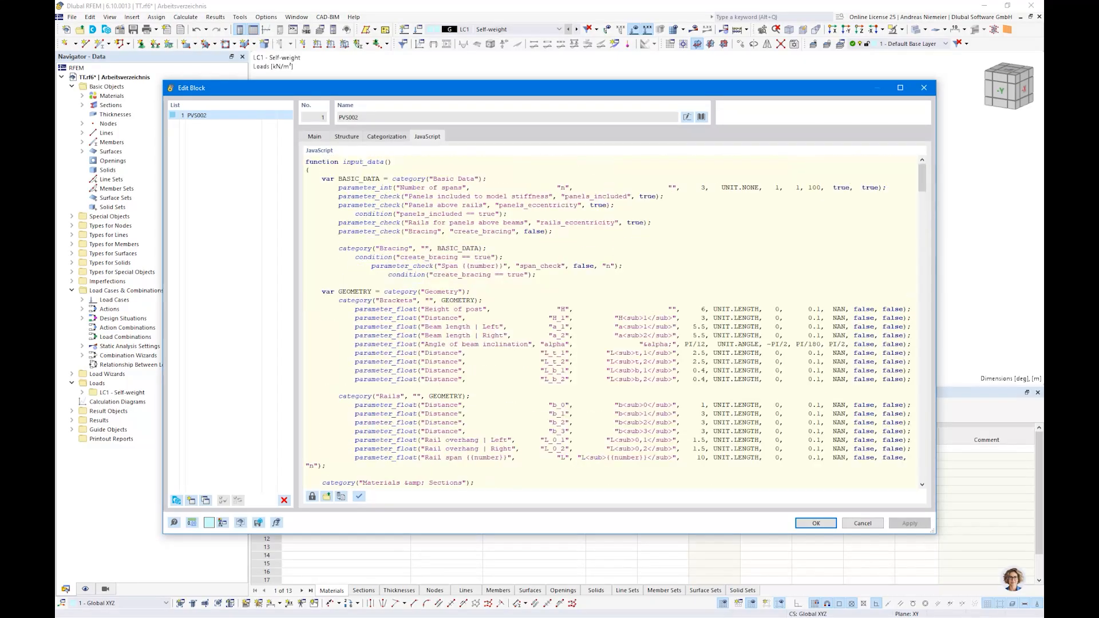
# - Unlock the block's JavaScript for editing, look at the structure parameters again, and leave the block without applying changes
pyautogui.click(313, 497)
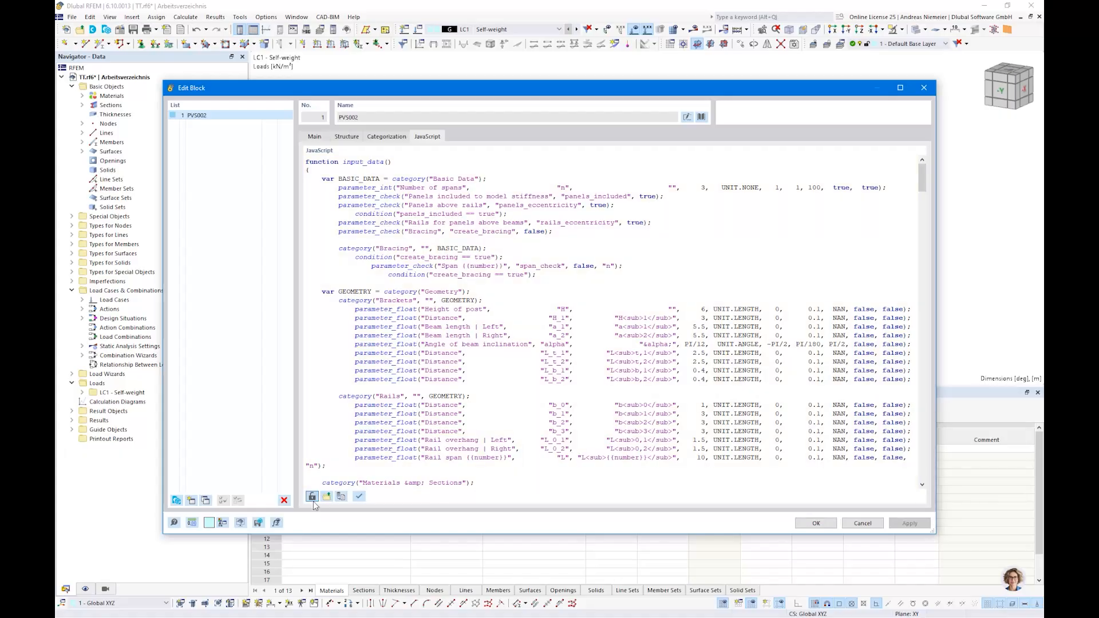
pyautogui.click(475, 482)
pyautogui.click(347, 137)
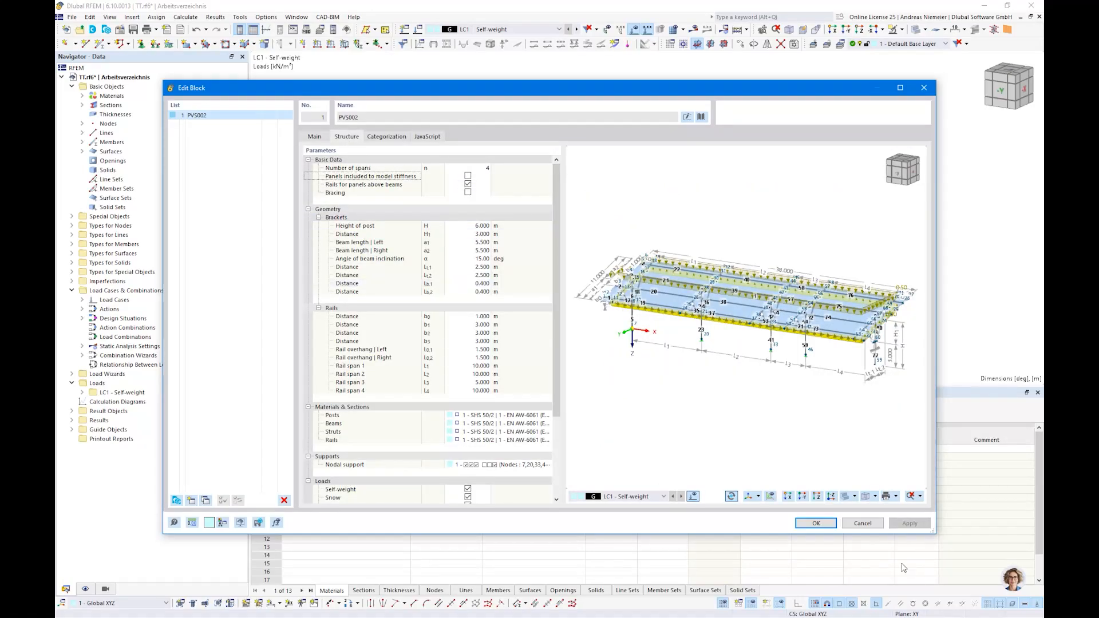
pyautogui.click(867, 526)
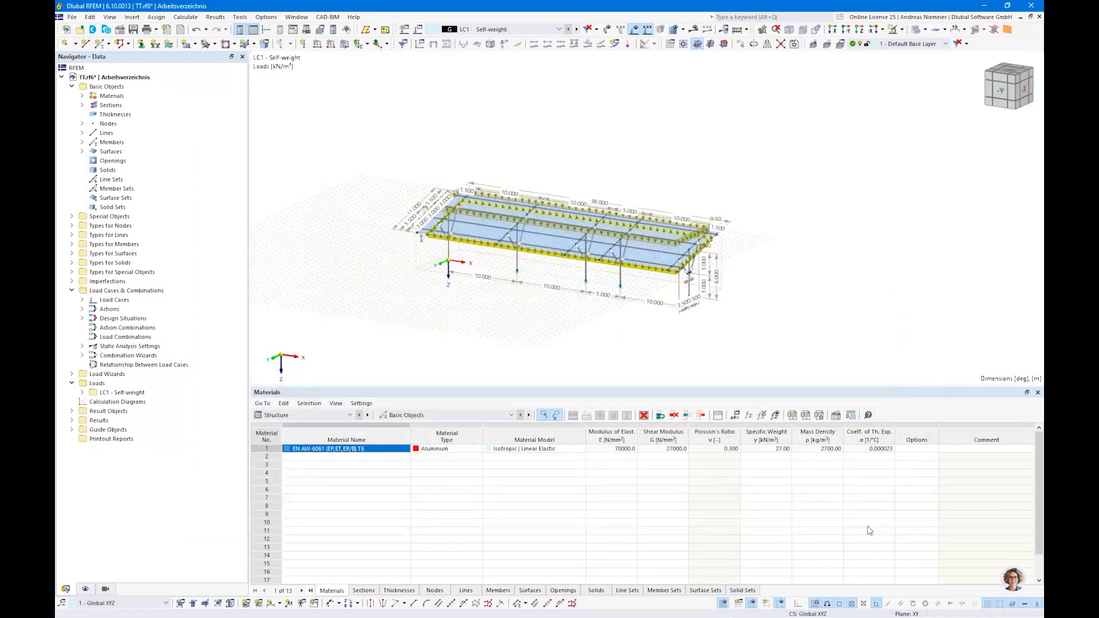
# - Close the TT model without saving its changes
pyautogui.hotkey('alt', 'Tab')
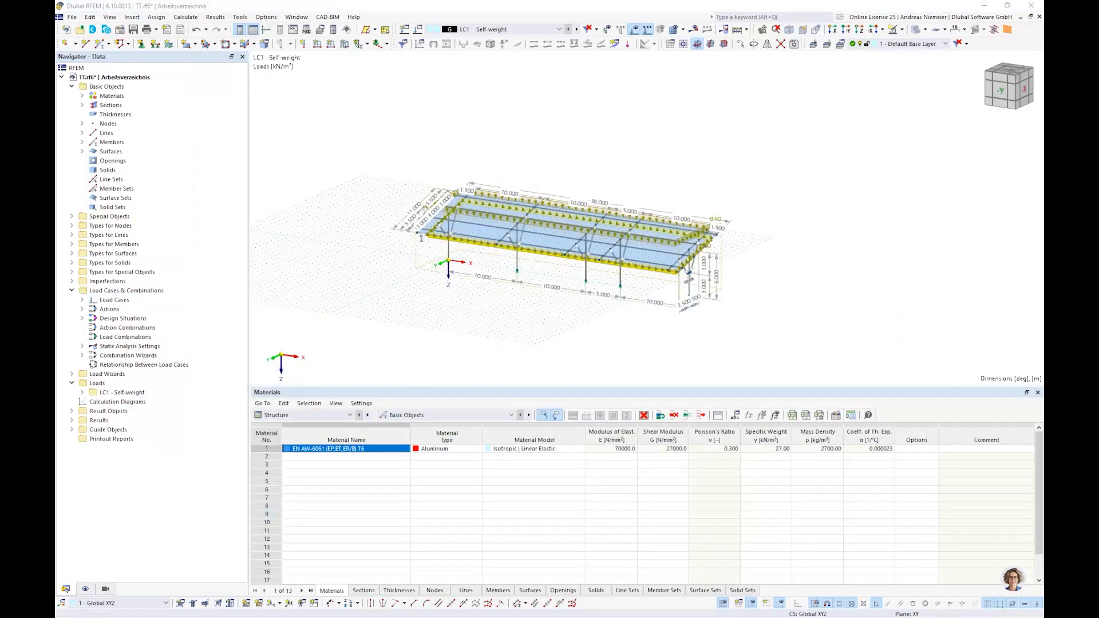
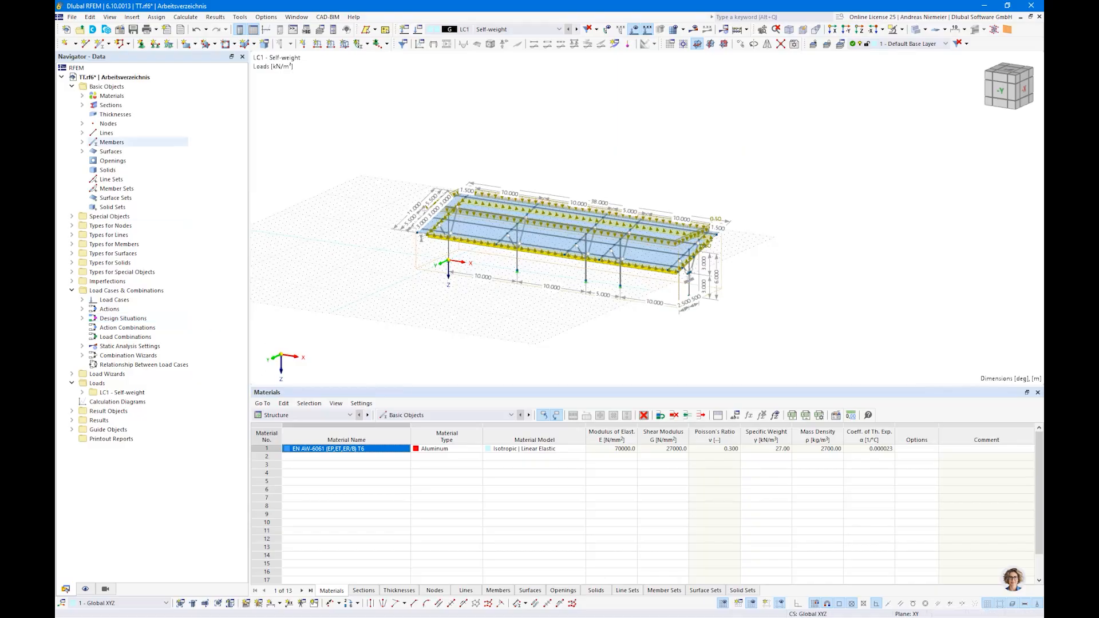
pyautogui.click(72, 17)
pyautogui.click(192, 93)
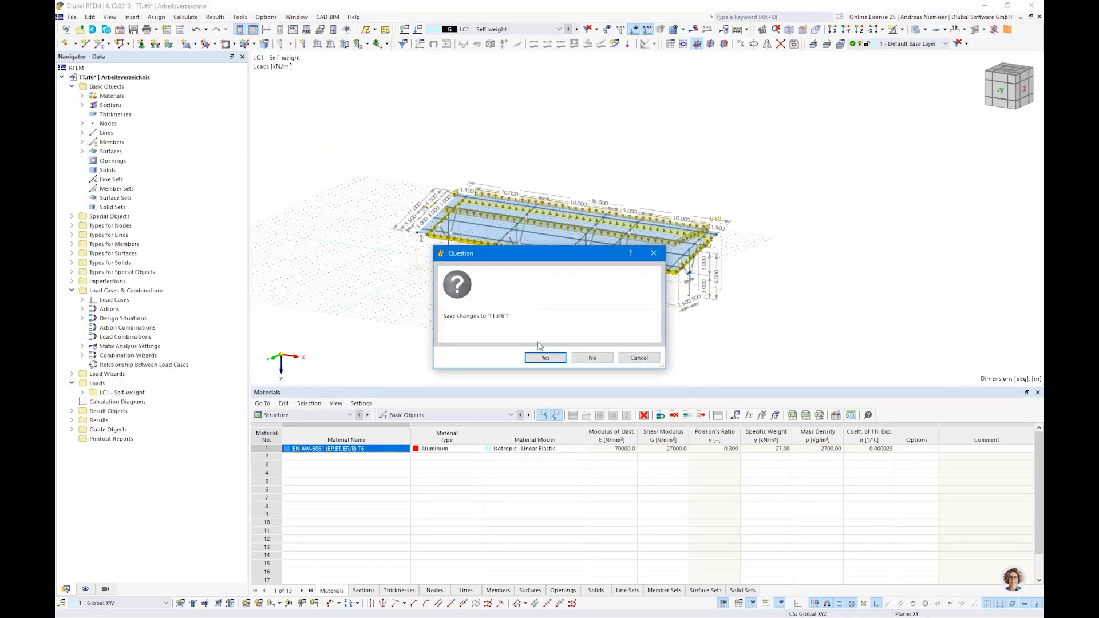
pyautogui.click(576, 361)
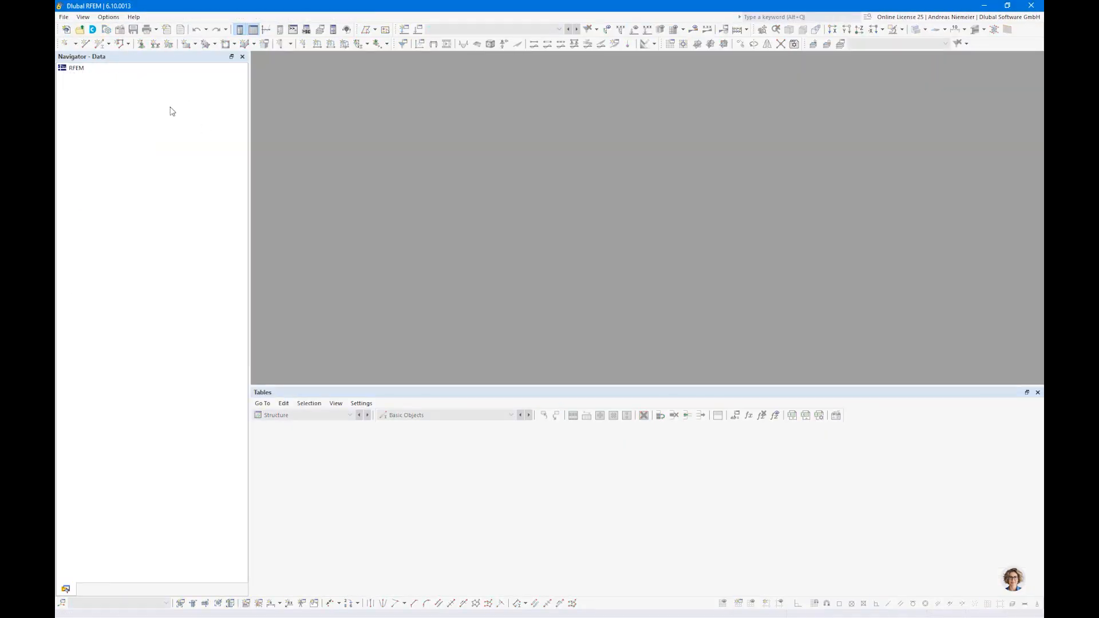
# - Open the model file Enu 7 Verifiable statics.rf6
pyautogui.click(63, 17)
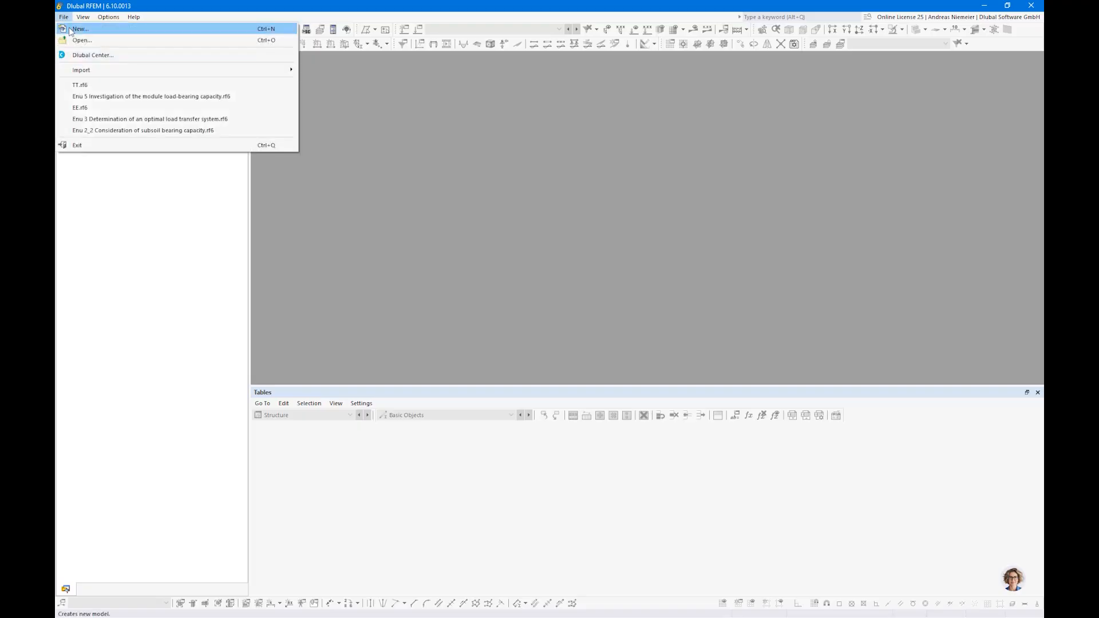
pyautogui.click(80, 39)
pyautogui.click(183, 125)
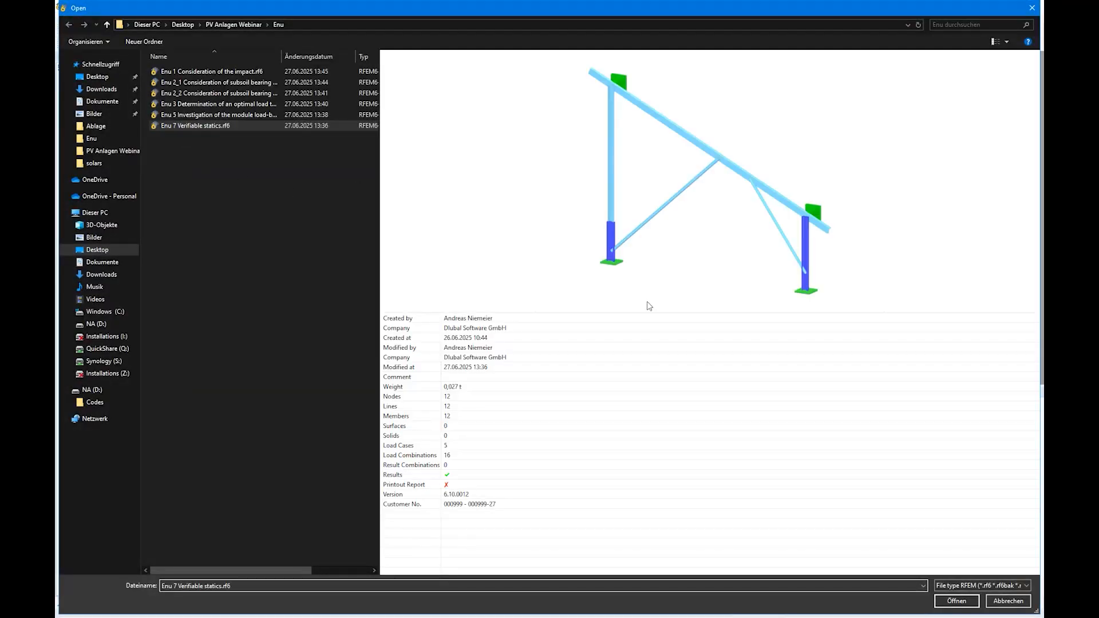
pyautogui.click(954, 600)
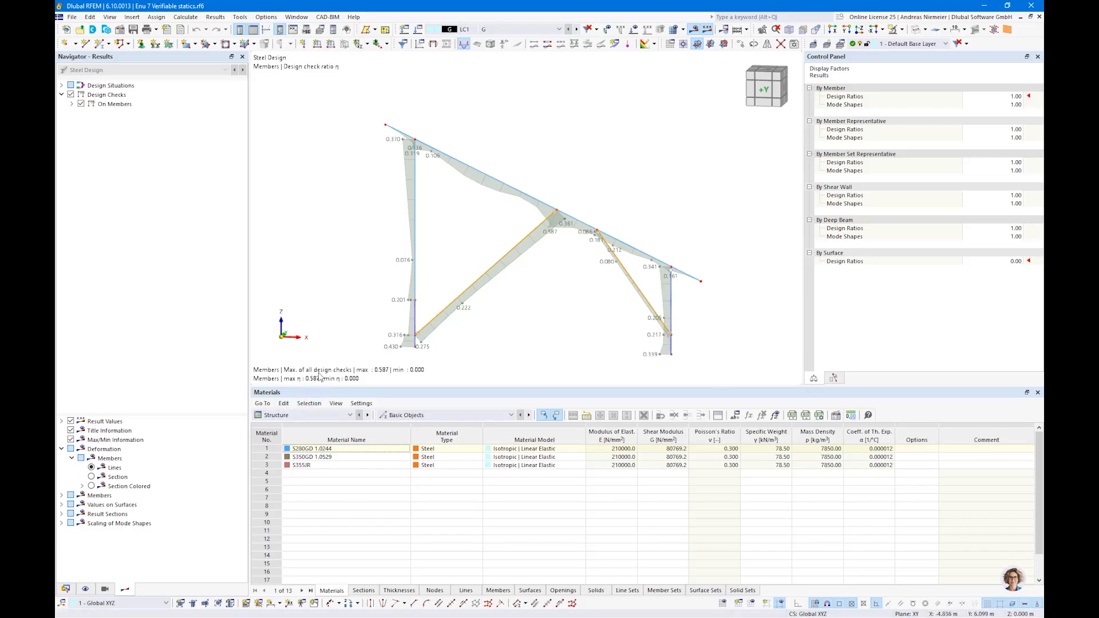
# - Display the Steel Design results table with the design ratios on members
pyautogui.click(321, 414)
pyautogui.click(300, 481)
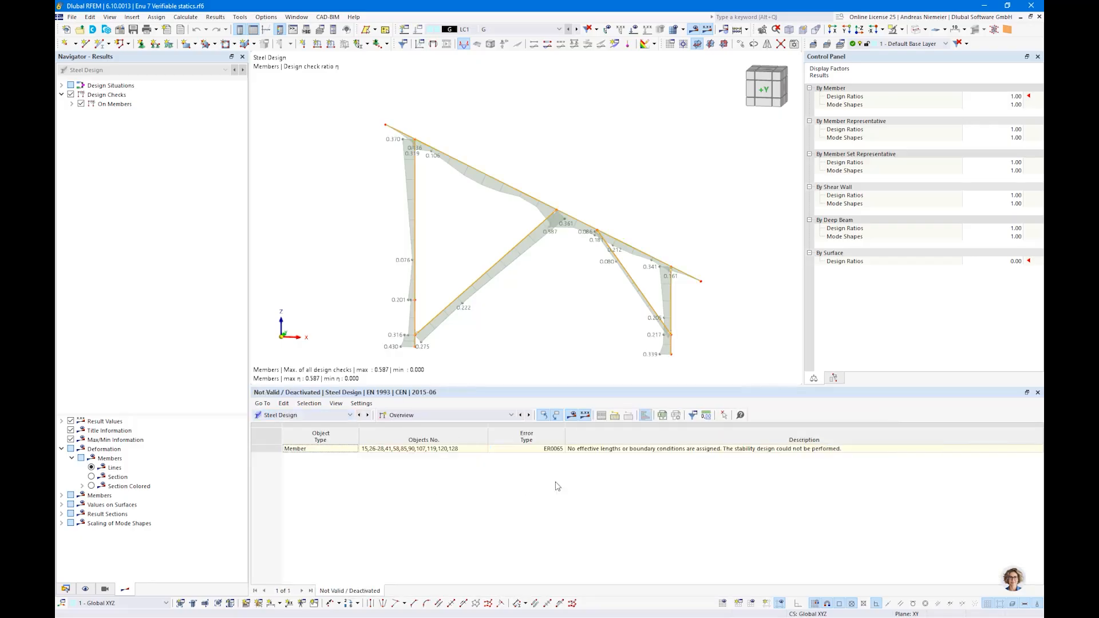
pyautogui.click(480, 415)
pyautogui.click(481, 441)
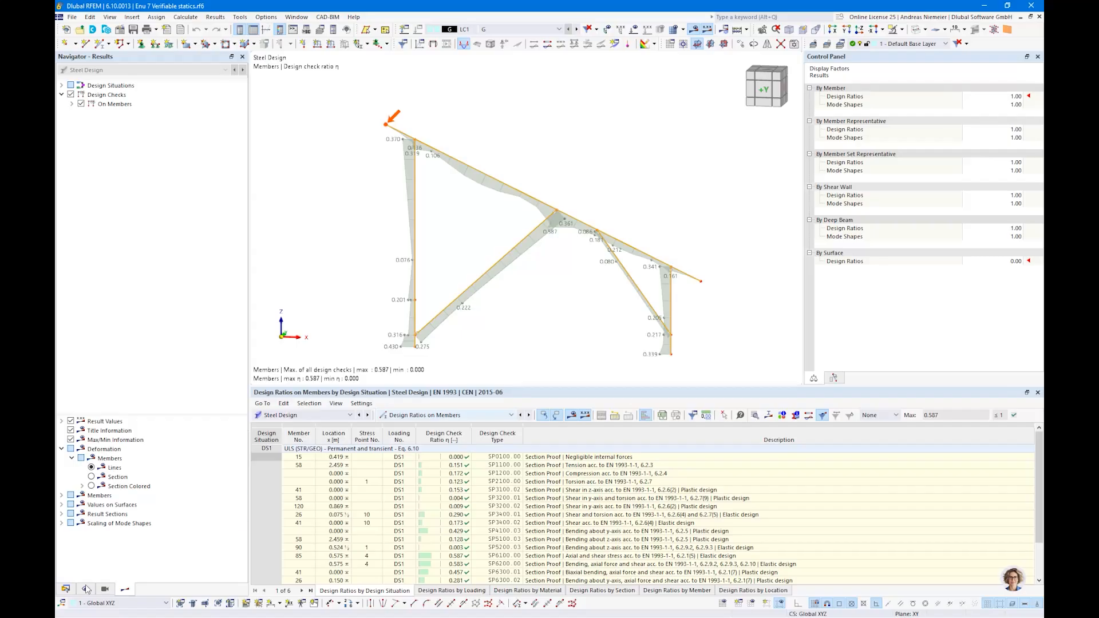
# - Collapse the model data tree, create a new printout report with the default report items, and save and show it
pyautogui.click(66, 588)
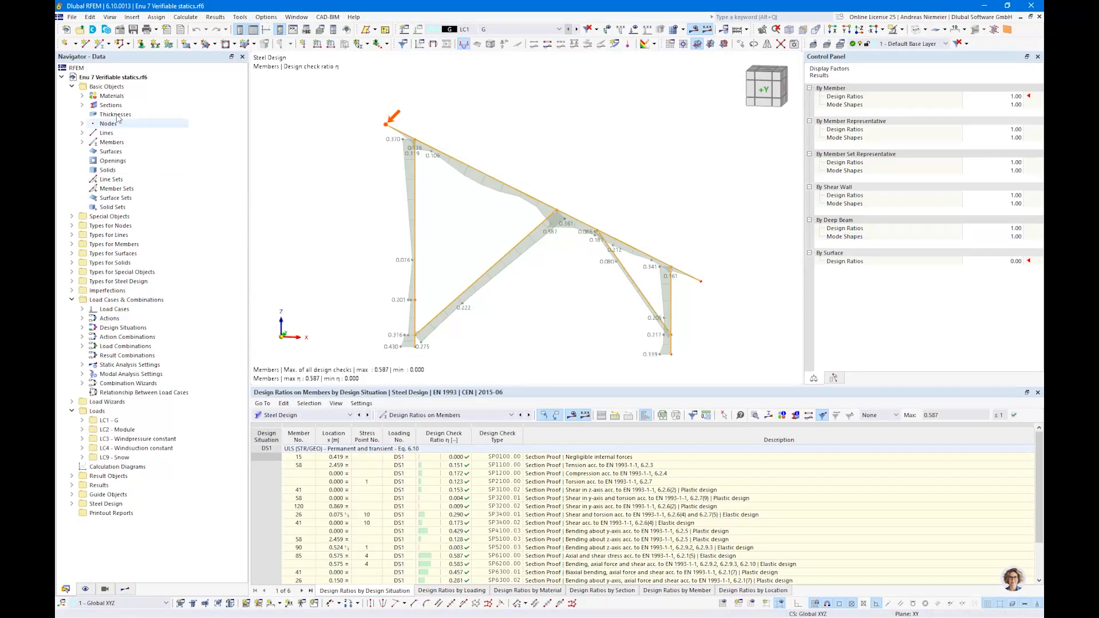
pyautogui.click(72, 87)
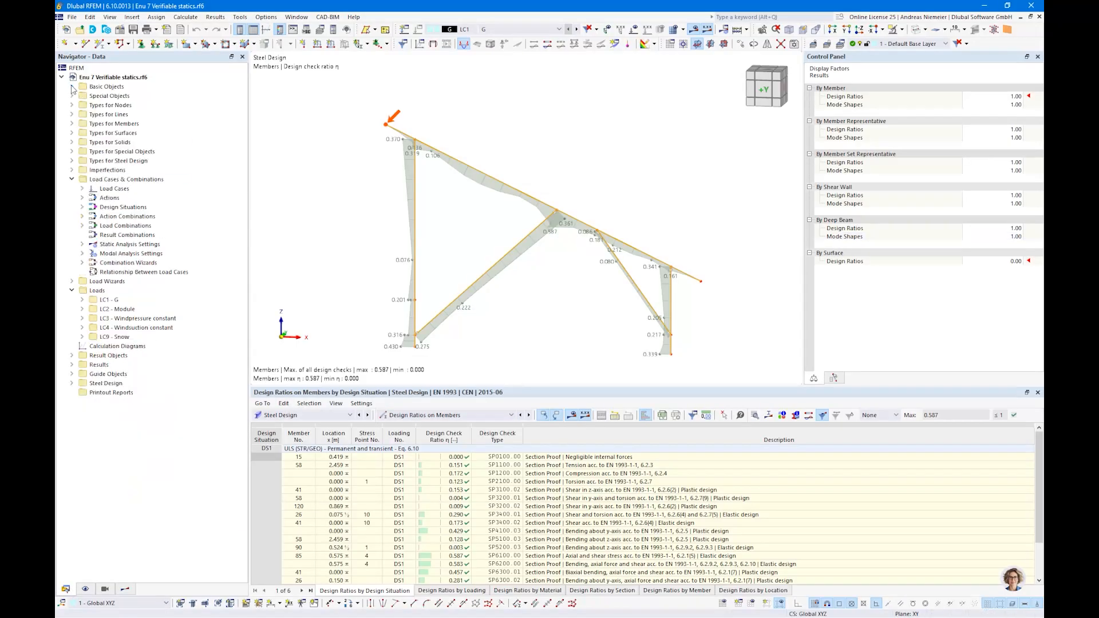
pyautogui.click(71, 179)
pyautogui.click(72, 198)
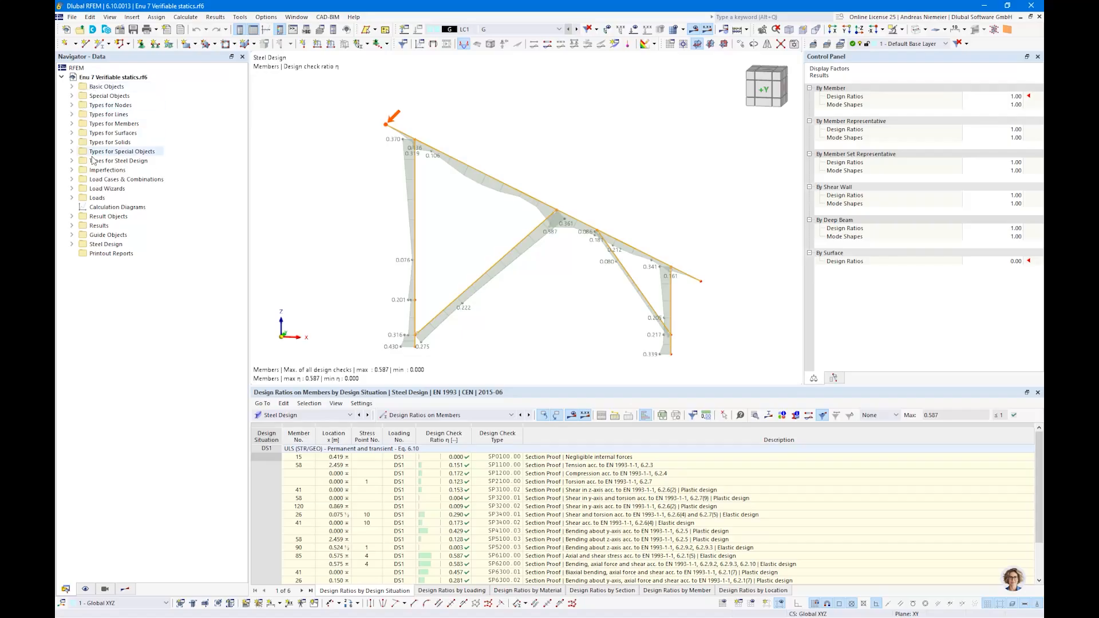
pyautogui.click(101, 253)
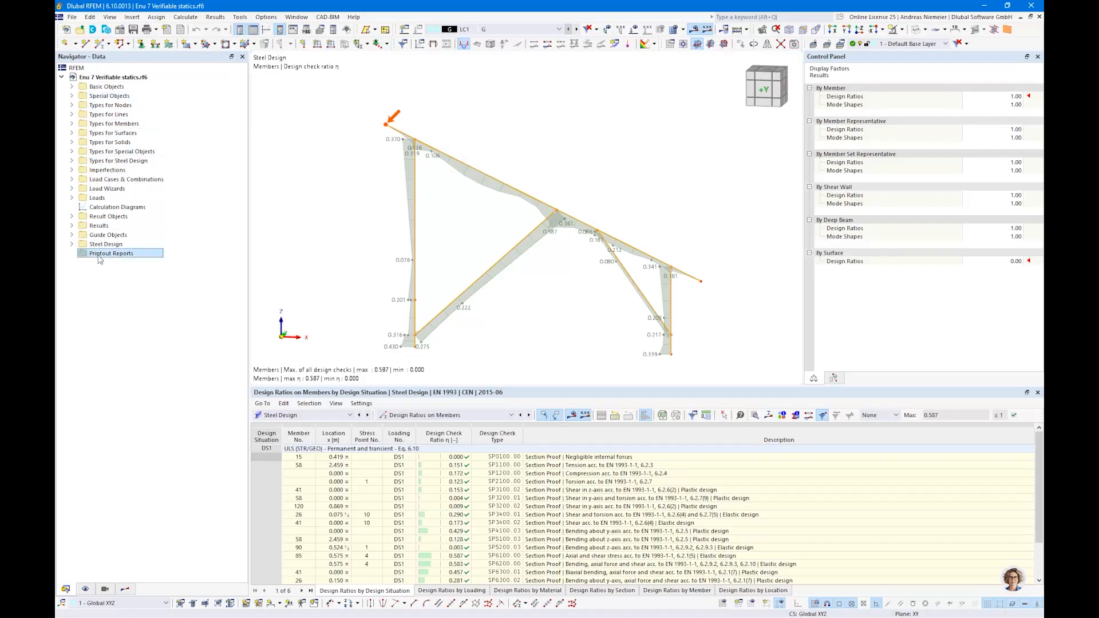
pyautogui.rightClick(105, 255)
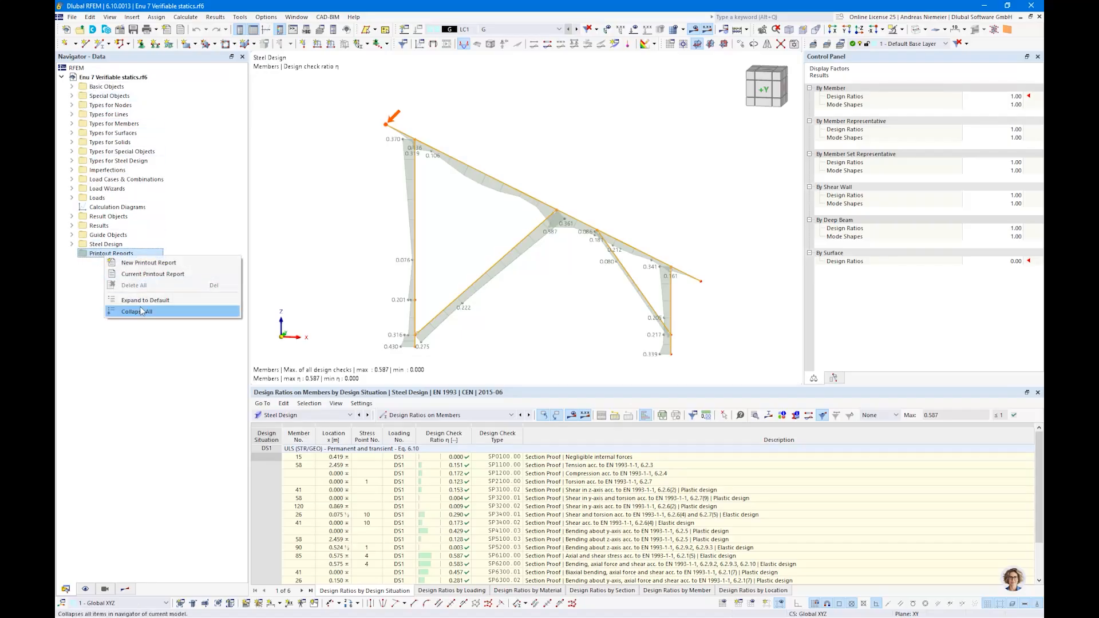
pyautogui.click(146, 263)
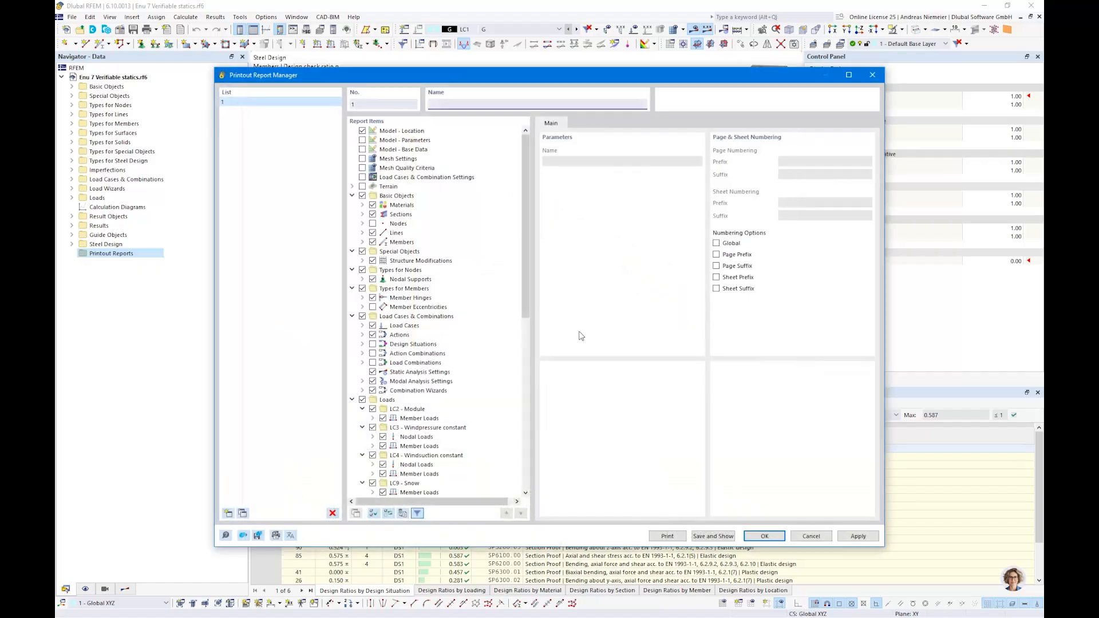
pyautogui.click(715, 536)
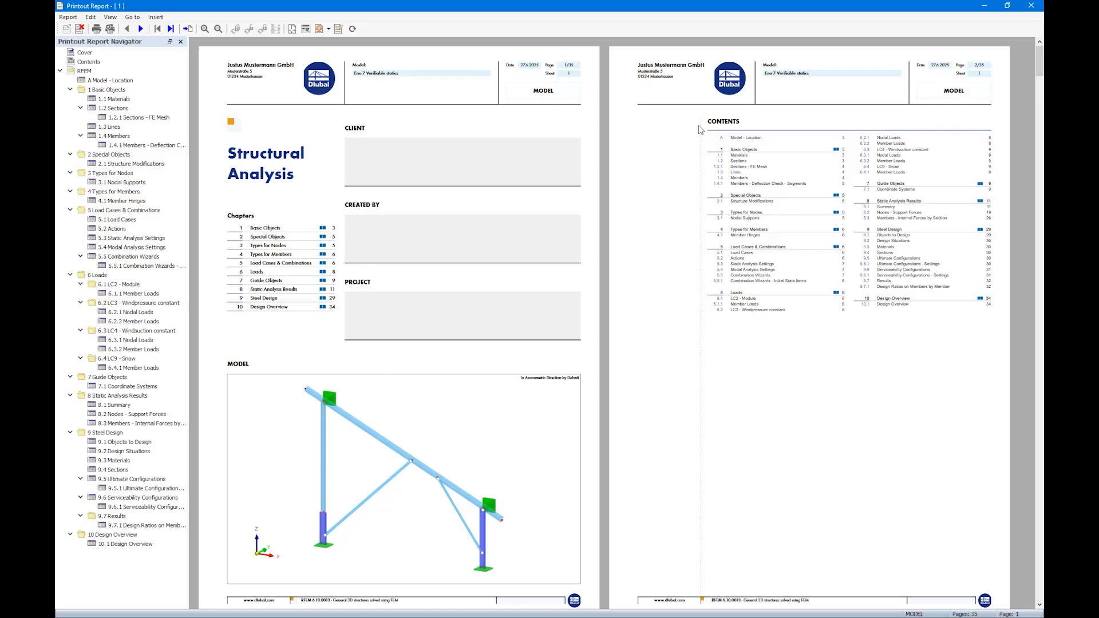
# - Examine the printout report from its contents through the loads and design ratios on members to the design overview
pyautogui.click(876, 305)
pyautogui.scroll(-1, 876, 304)
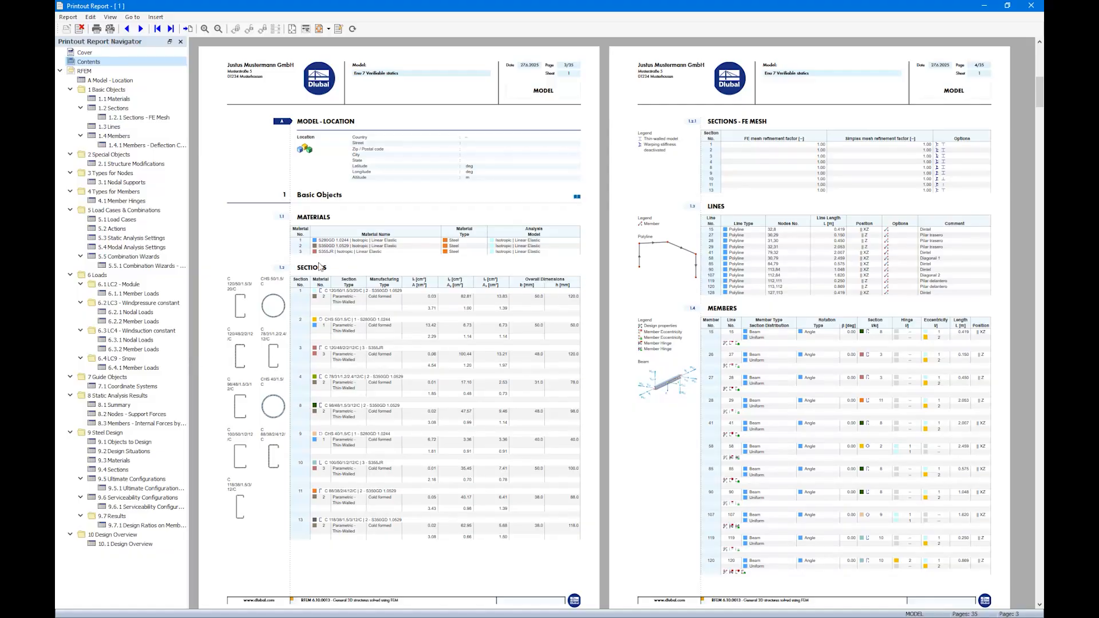
pyautogui.scroll(-1, 320, 266)
pyautogui.scroll(-2, 429, 349)
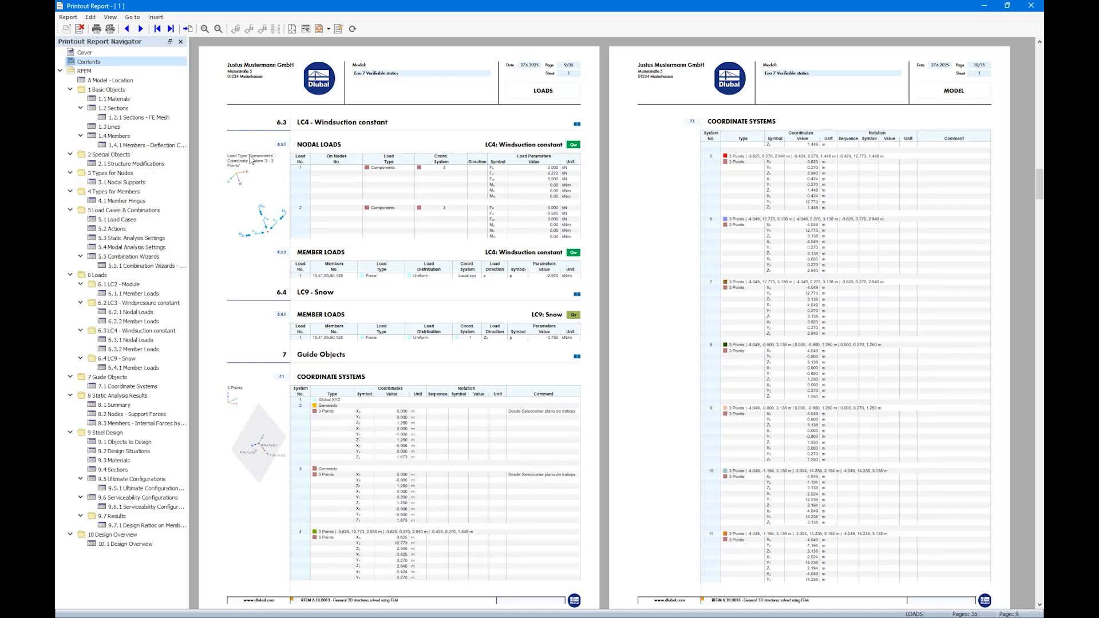
pyautogui.click(159, 526)
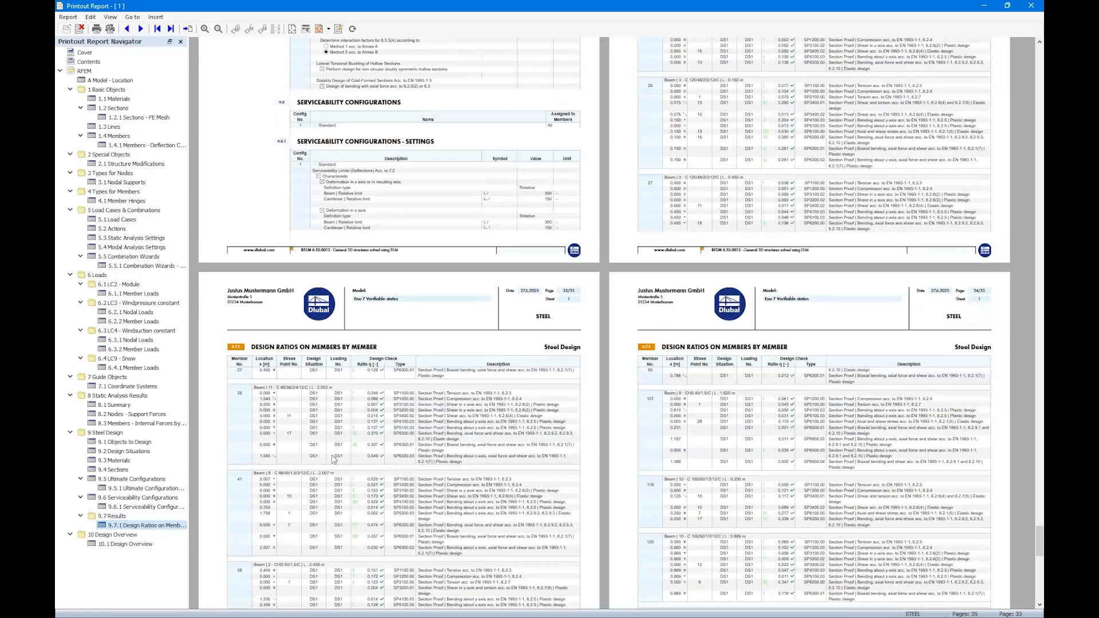
pyautogui.scroll(-3, 377, 377)
pyautogui.scroll(-2, 378, 376)
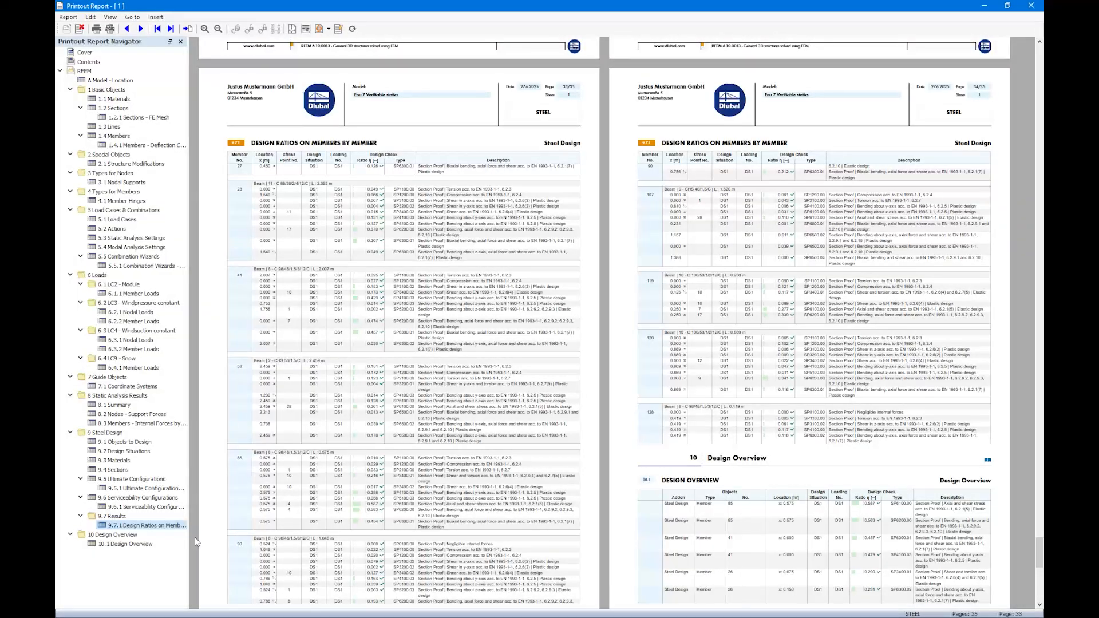
pyautogui.click(142, 544)
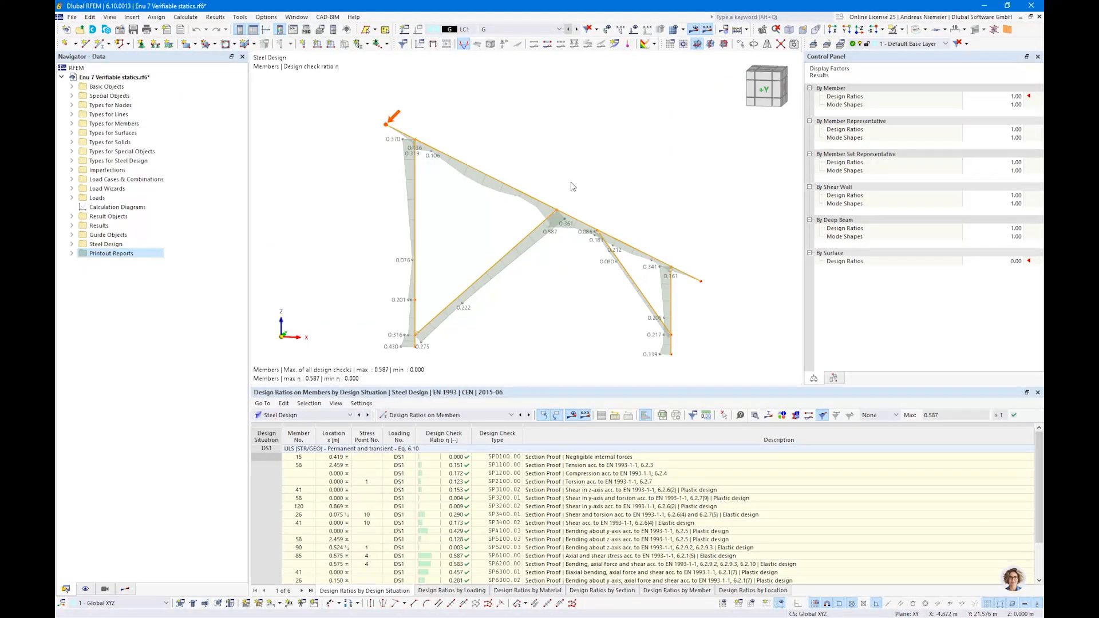
# - Turn on the member numbering in the model view and clear the member selection
pyautogui.rightClick(698, 158)
pyautogui.click(737, 227)
pyautogui.click(479, 227)
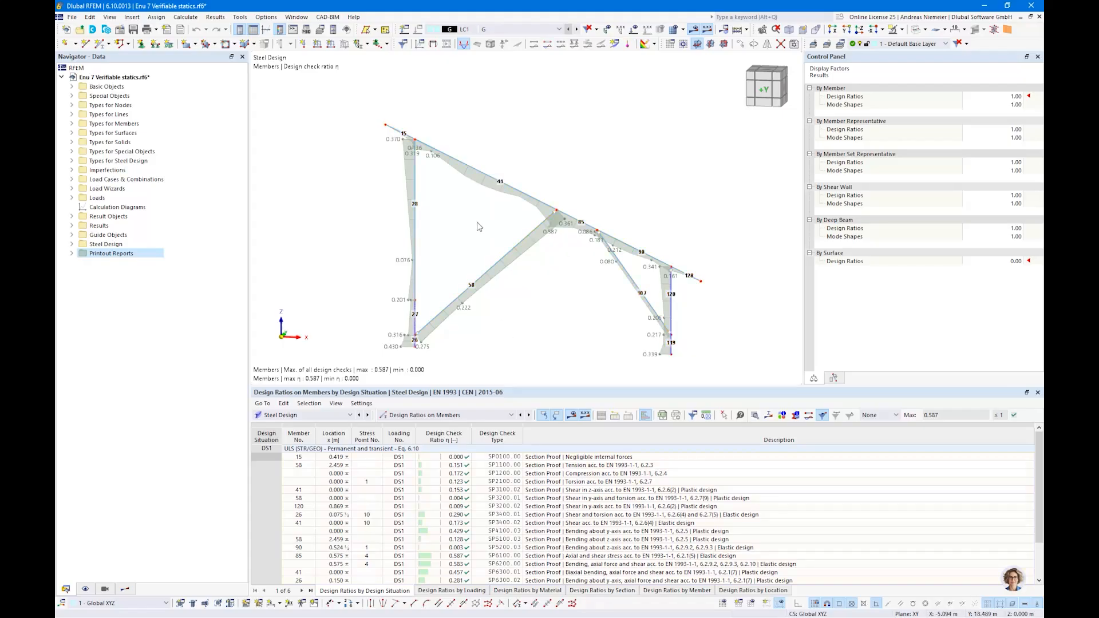
# - Send the steel design ratio graphic to printout report 1 as a window-filling picture and show the report
pyautogui.click(154, 31)
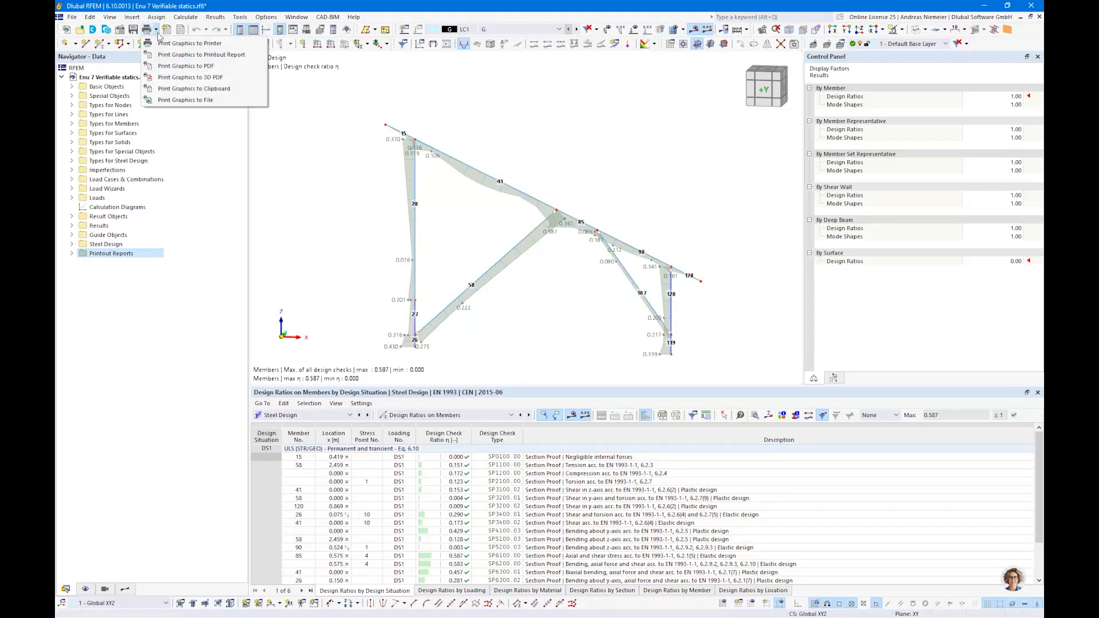
pyautogui.click(211, 55)
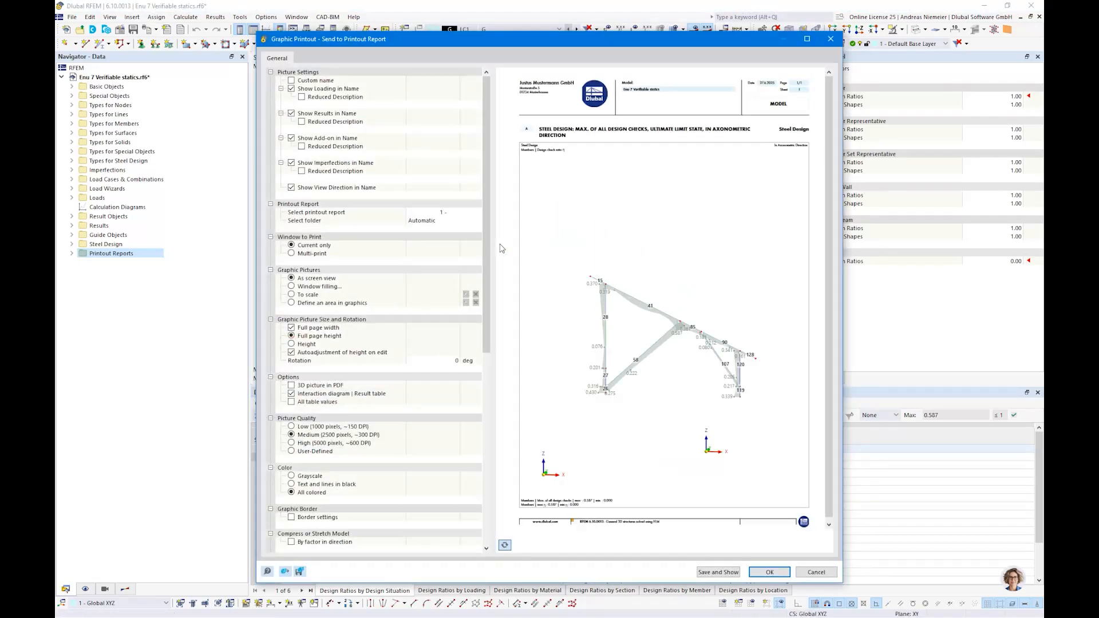
pyautogui.click(293, 287)
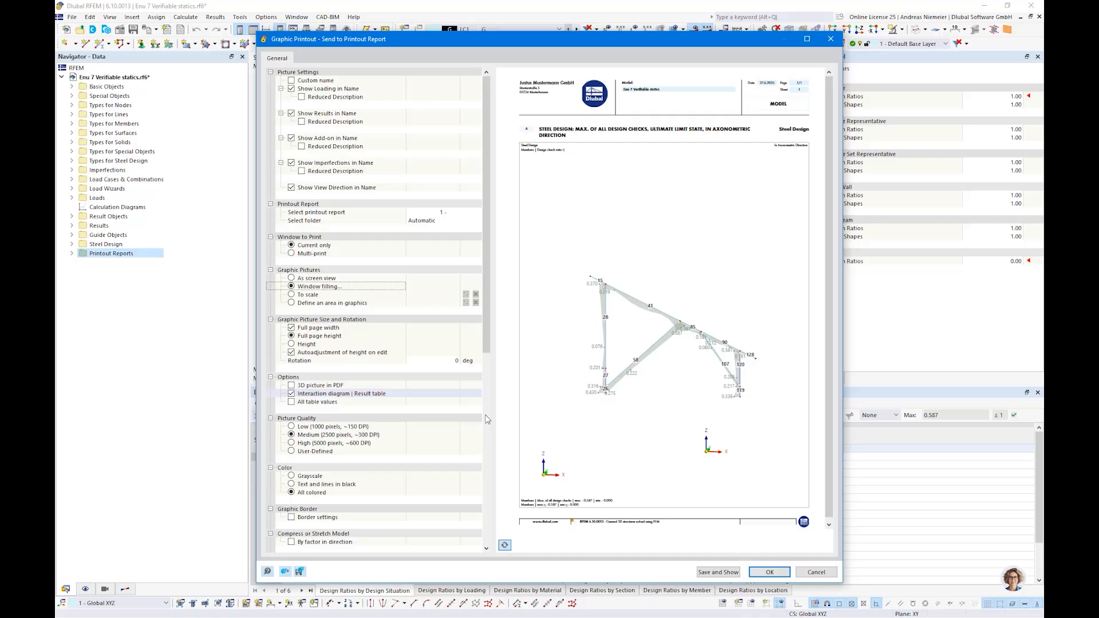
pyautogui.click(736, 573)
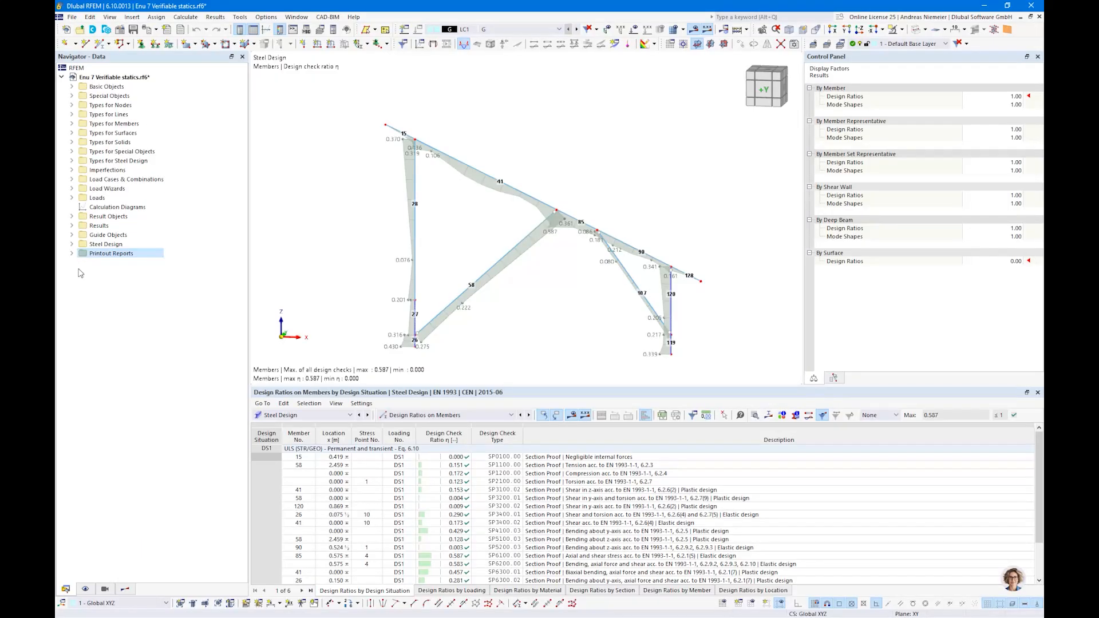
# - Display the LC1 loads instead of the design results and set up a multi-print of graphics to the printout report
pyautogui.click(694, 31)
pyautogui.click(634, 29)
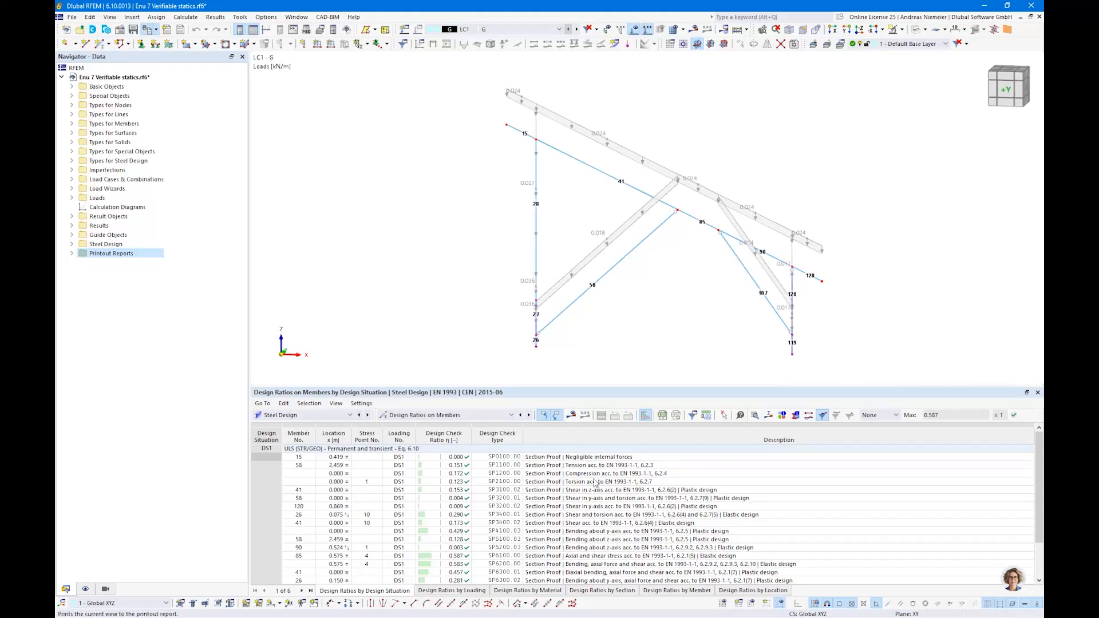
pyautogui.click(120, 29)
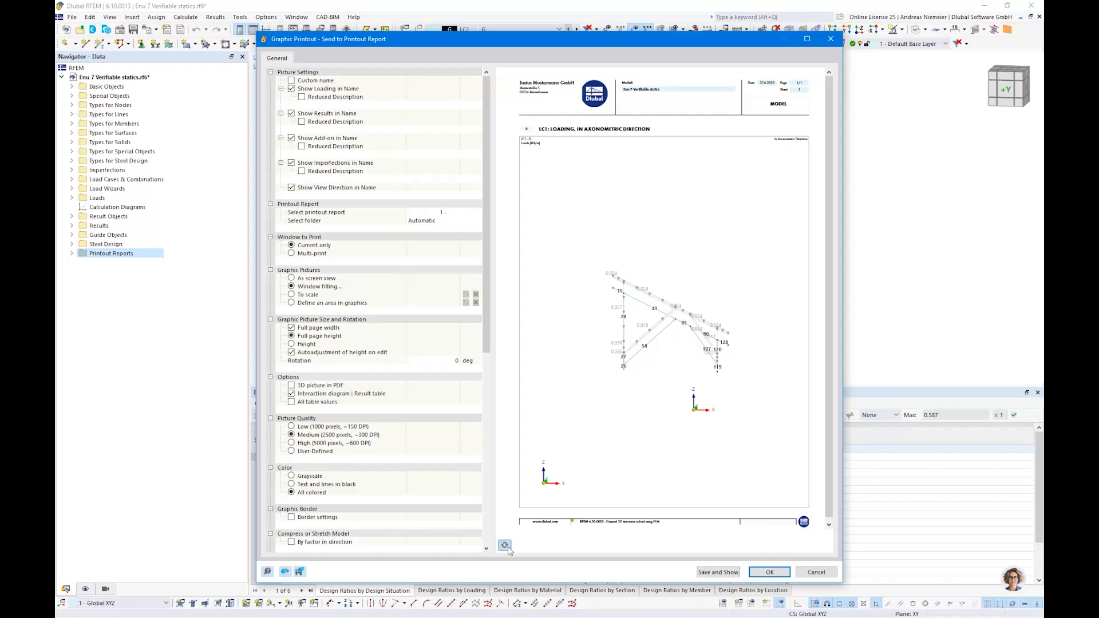
pyautogui.click(304, 252)
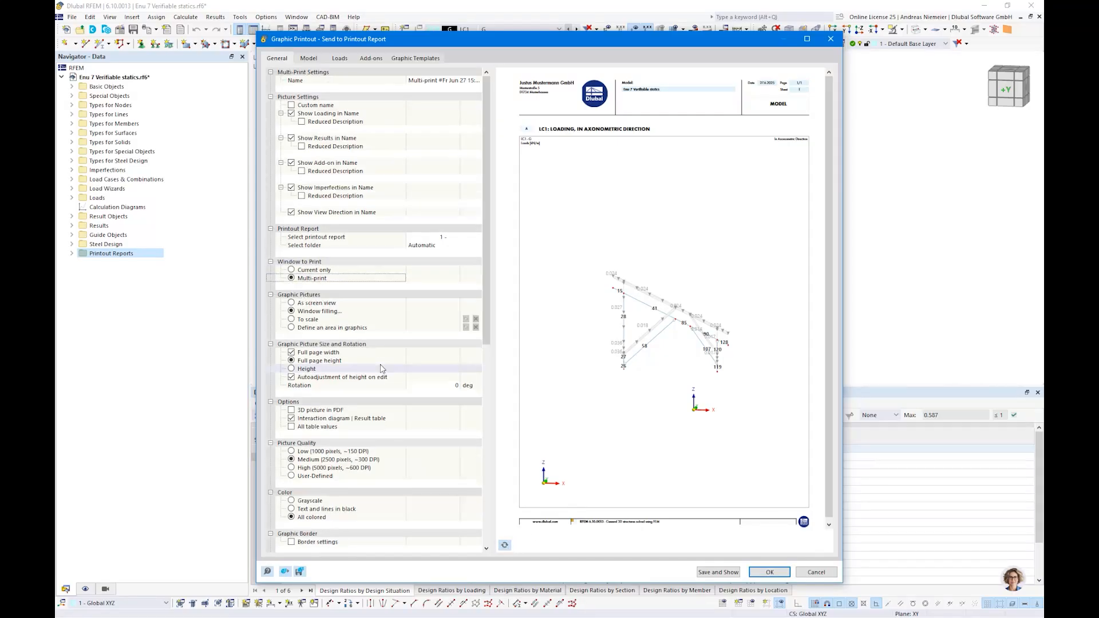
# - Select load cases LC1-4,9 in the current view for the multi-print, check the add-on settings, and save and show the report
pyautogui.click(309, 58)
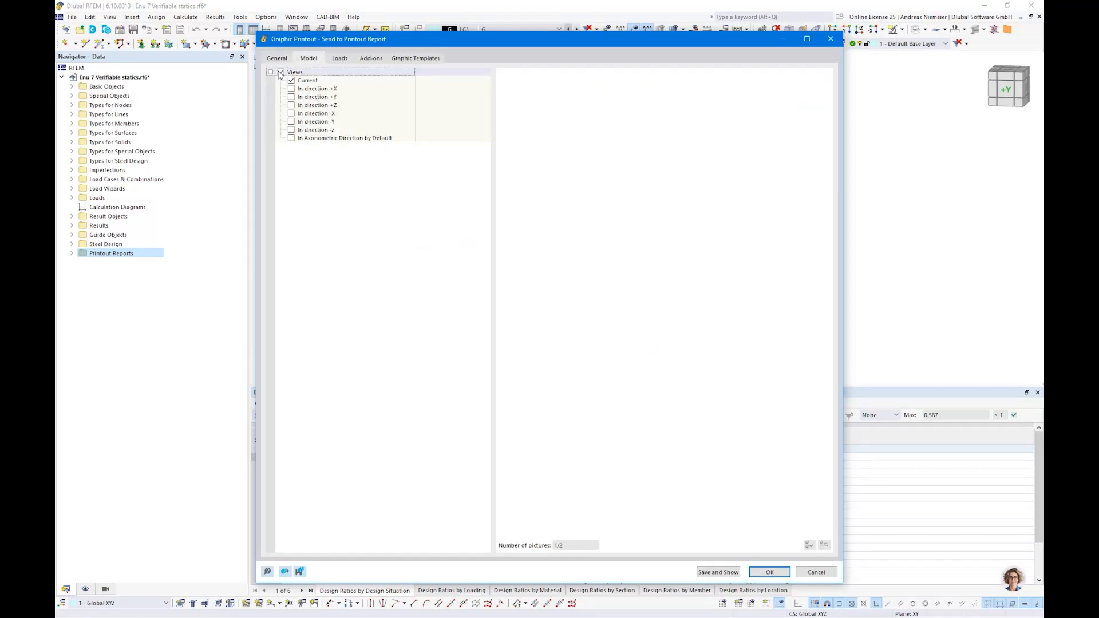
pyautogui.click(340, 58)
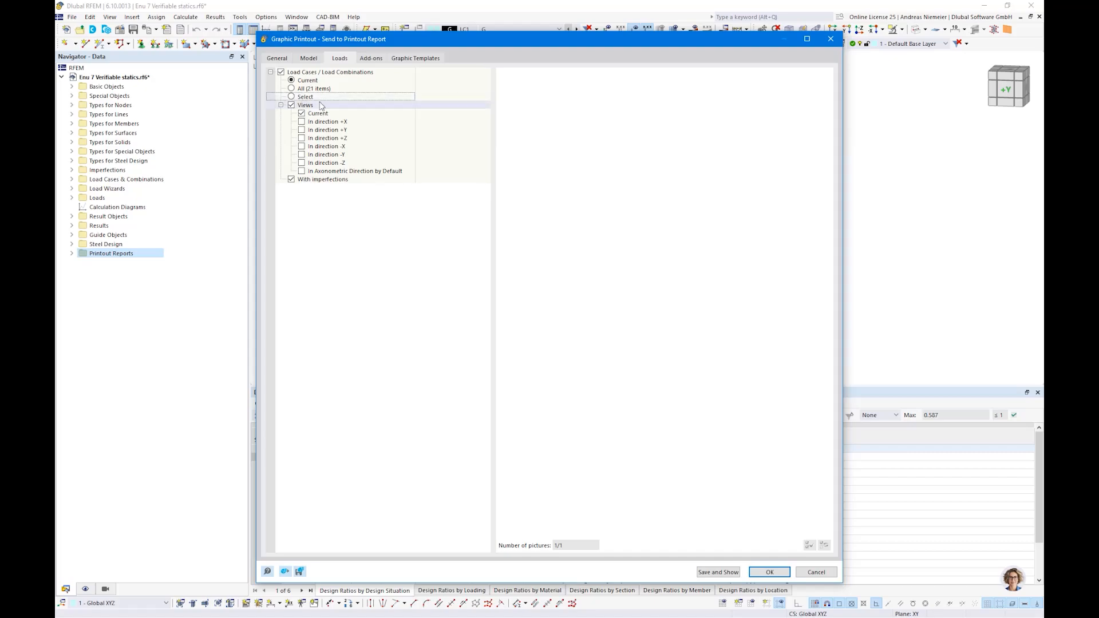
pyautogui.click(291, 96)
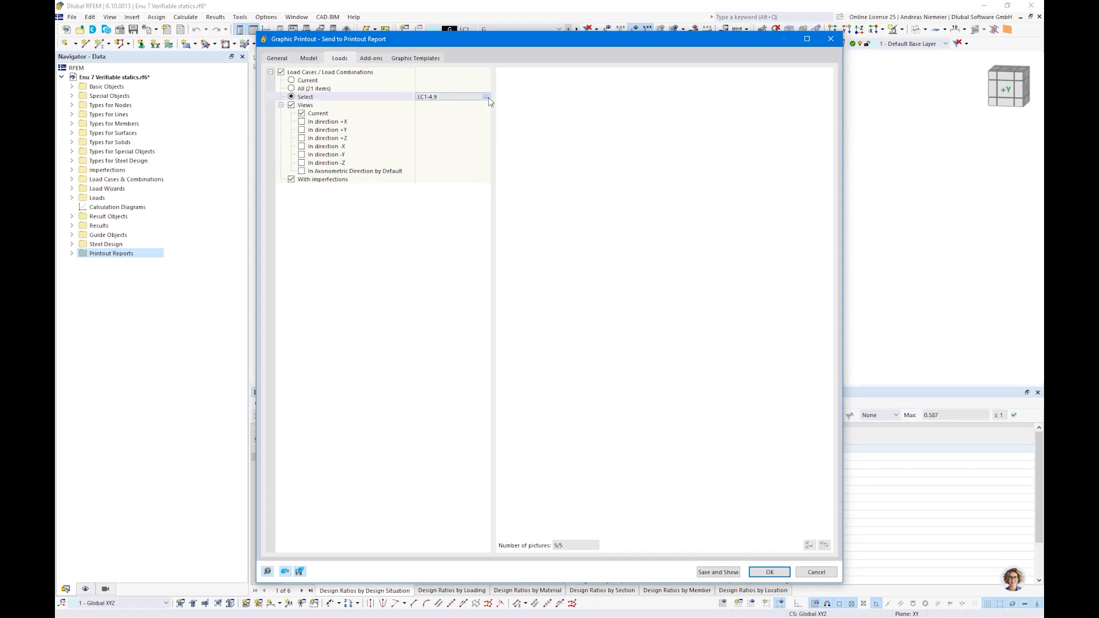
pyautogui.click(489, 97)
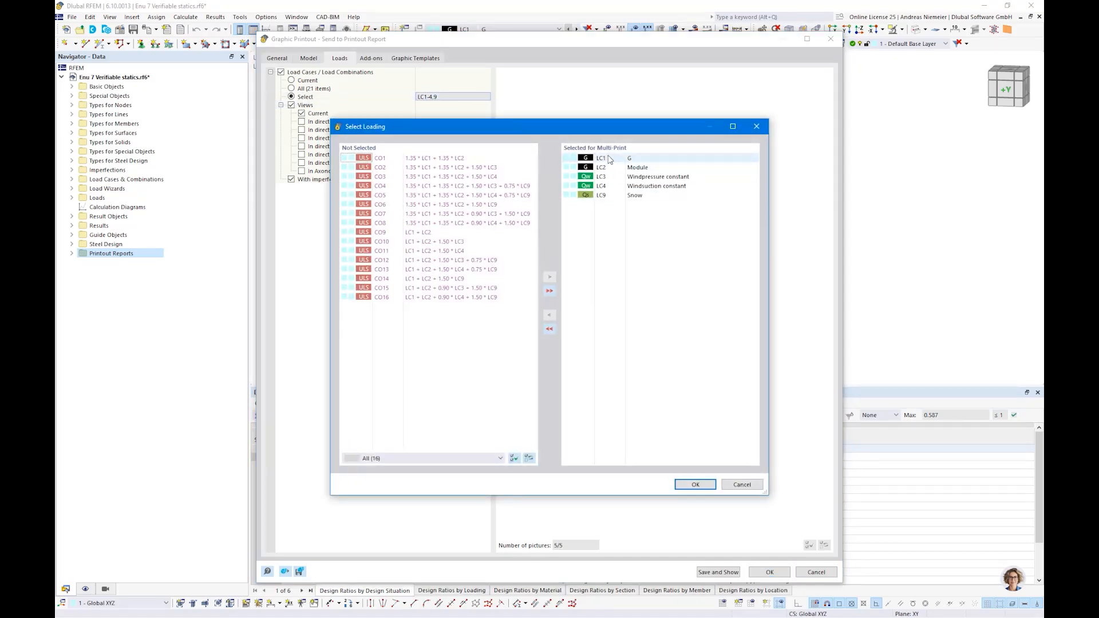
pyautogui.click(738, 486)
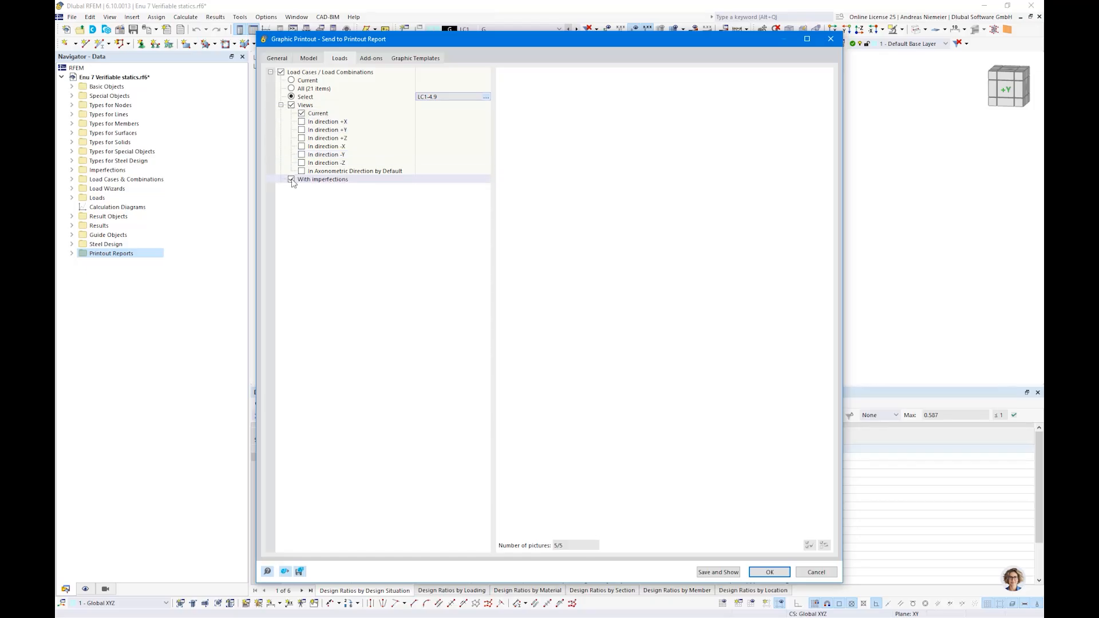
pyautogui.click(371, 57)
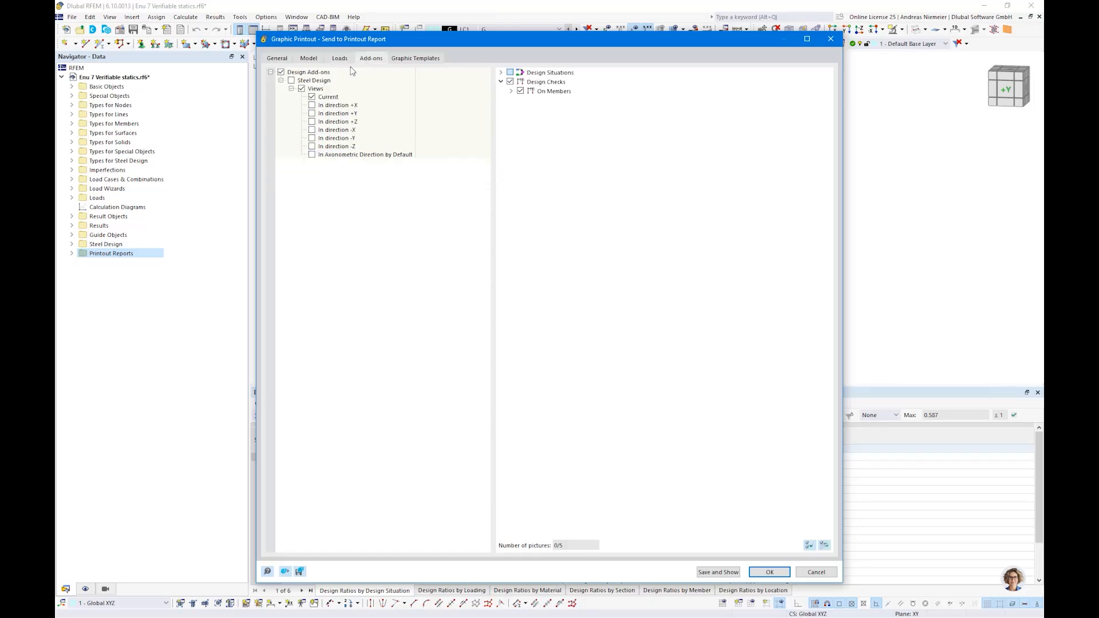
pyautogui.click(285, 73)
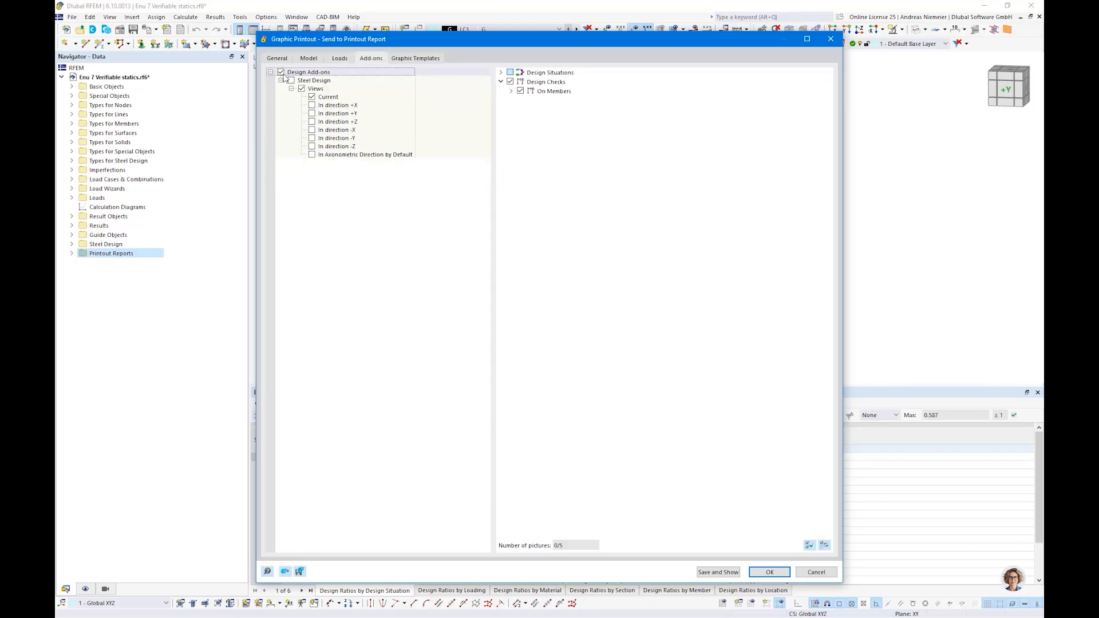
pyautogui.click(718, 572)
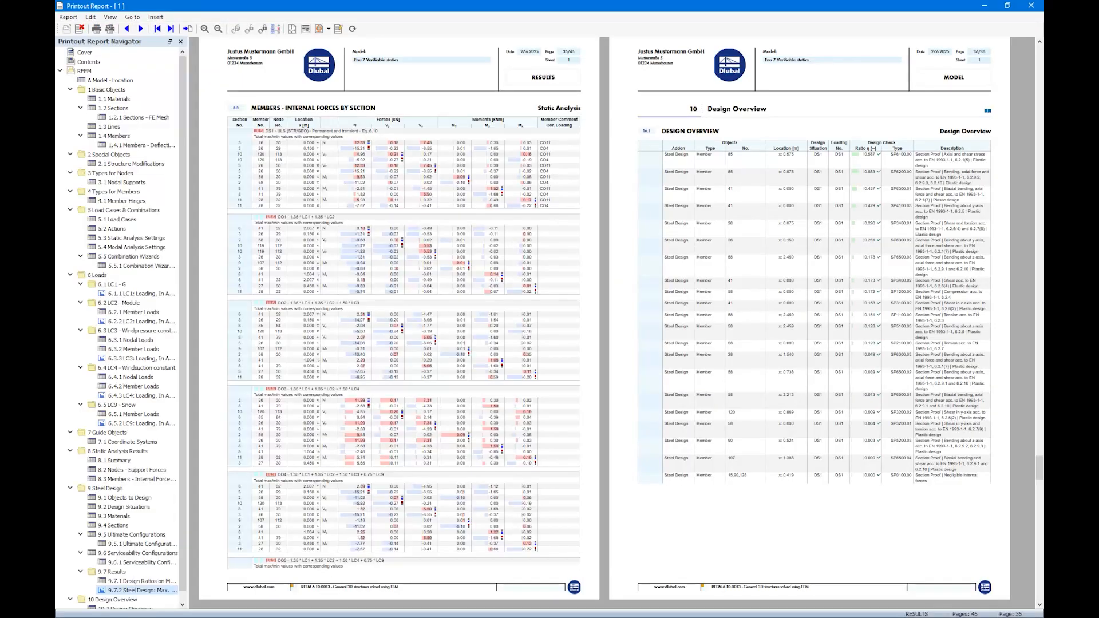
# - Examine the LC1 and LC3 loading graphics in the printout report
pyautogui.click(136, 294)
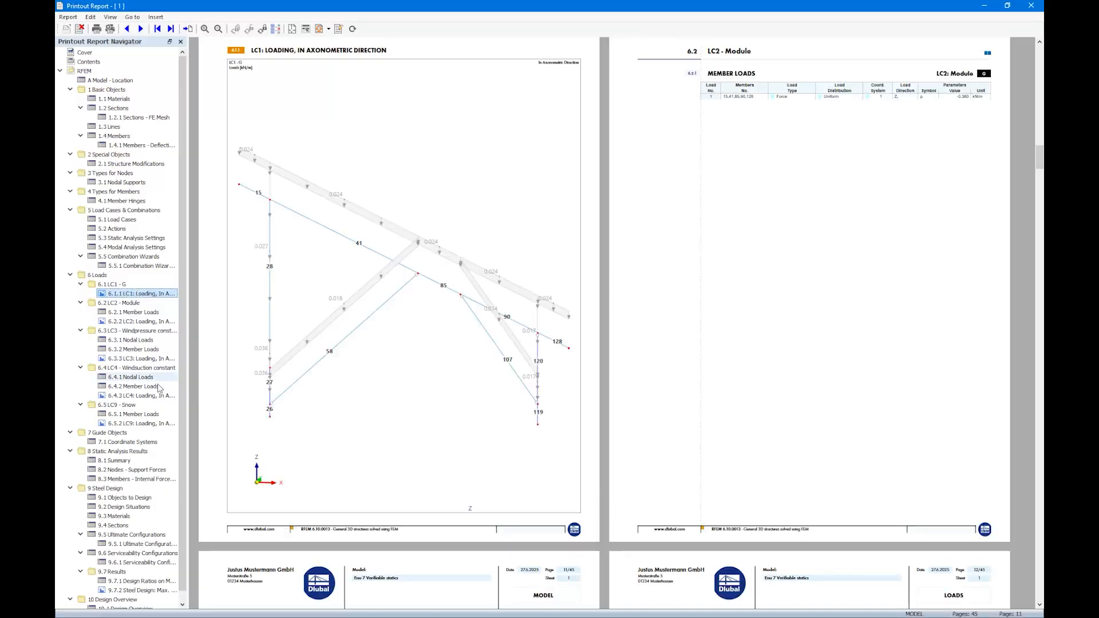
pyautogui.click(132, 331)
pyautogui.click(137, 358)
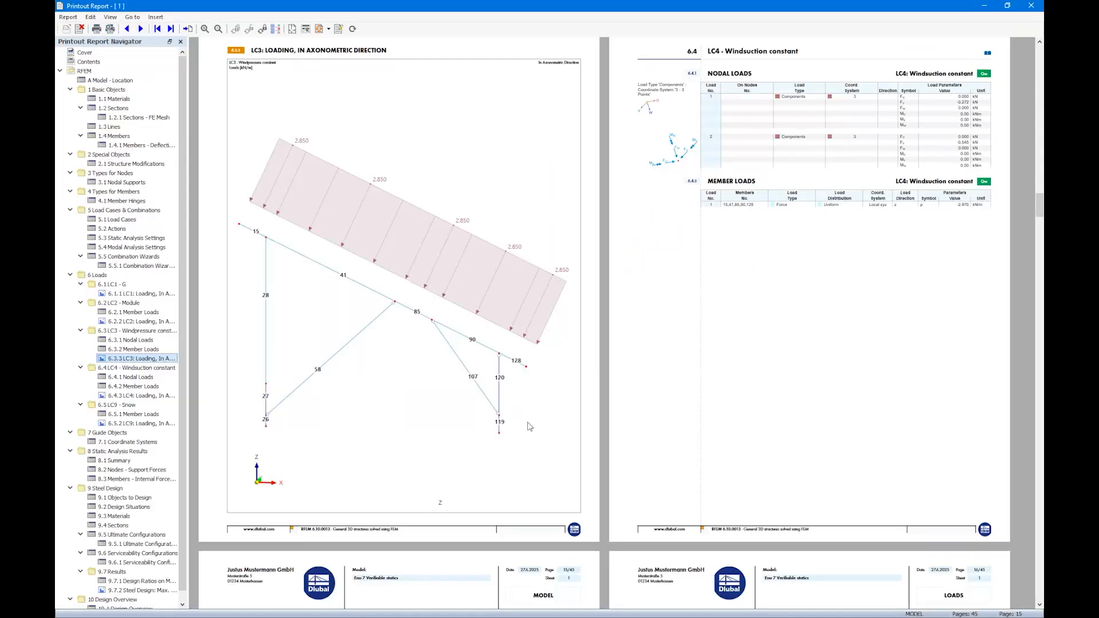
pyautogui.click(67, 17)
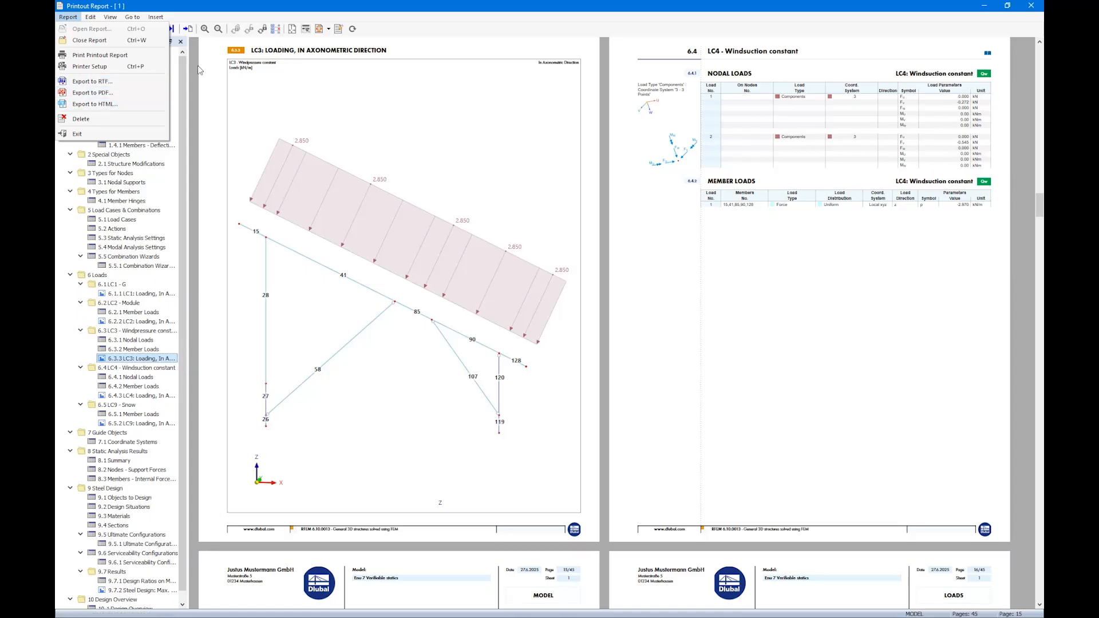
pyautogui.click(378, 14)
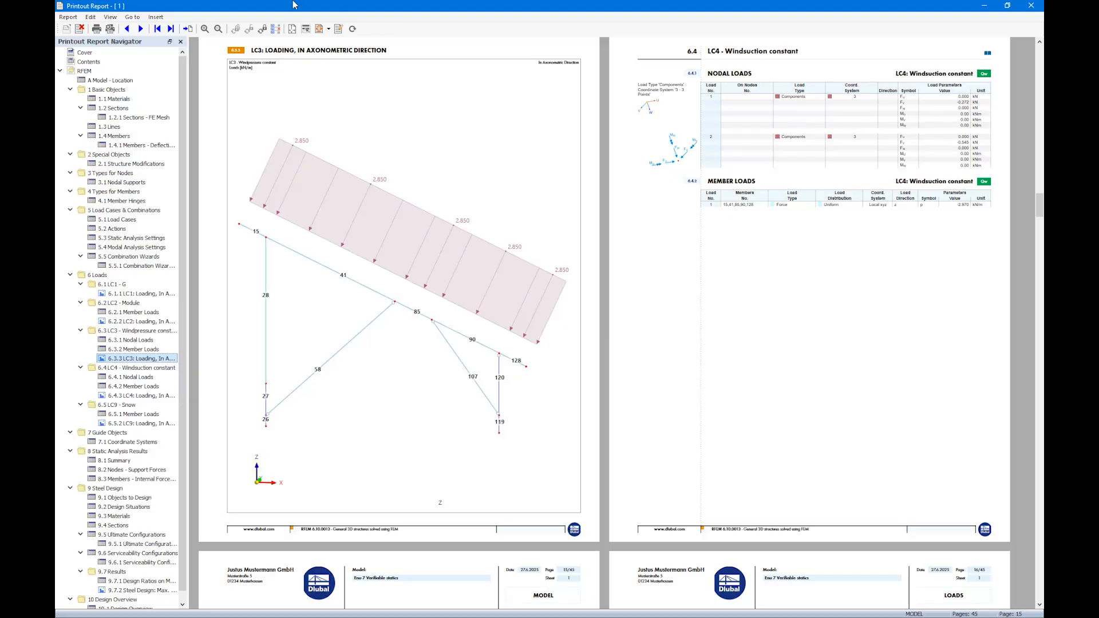
# - Set the printout report's language to German
pyautogui.click(90, 16)
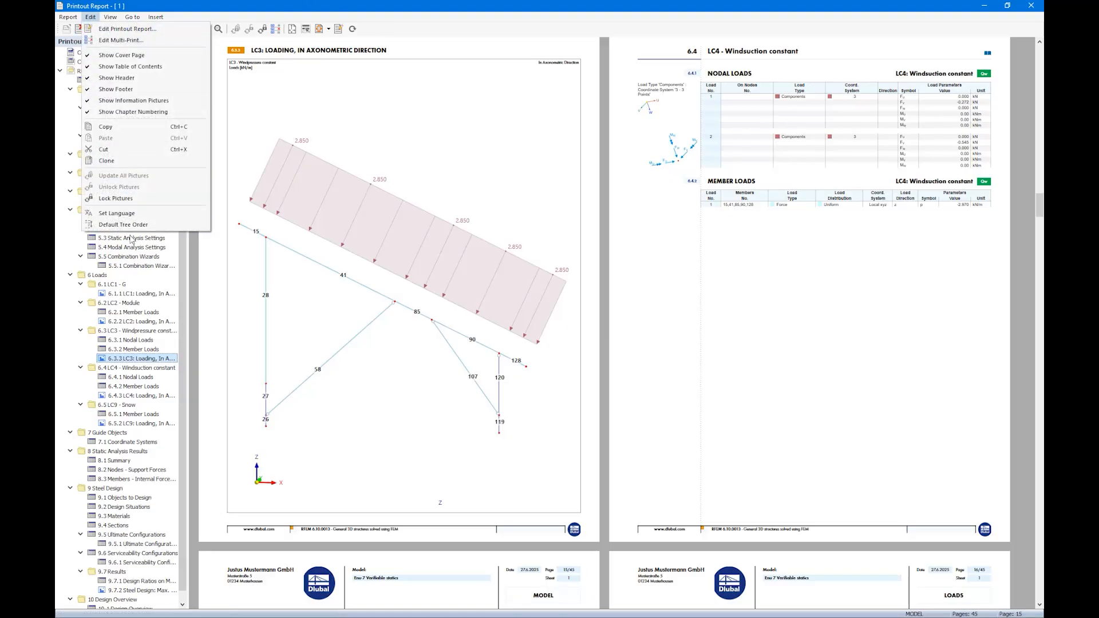
pyautogui.click(116, 213)
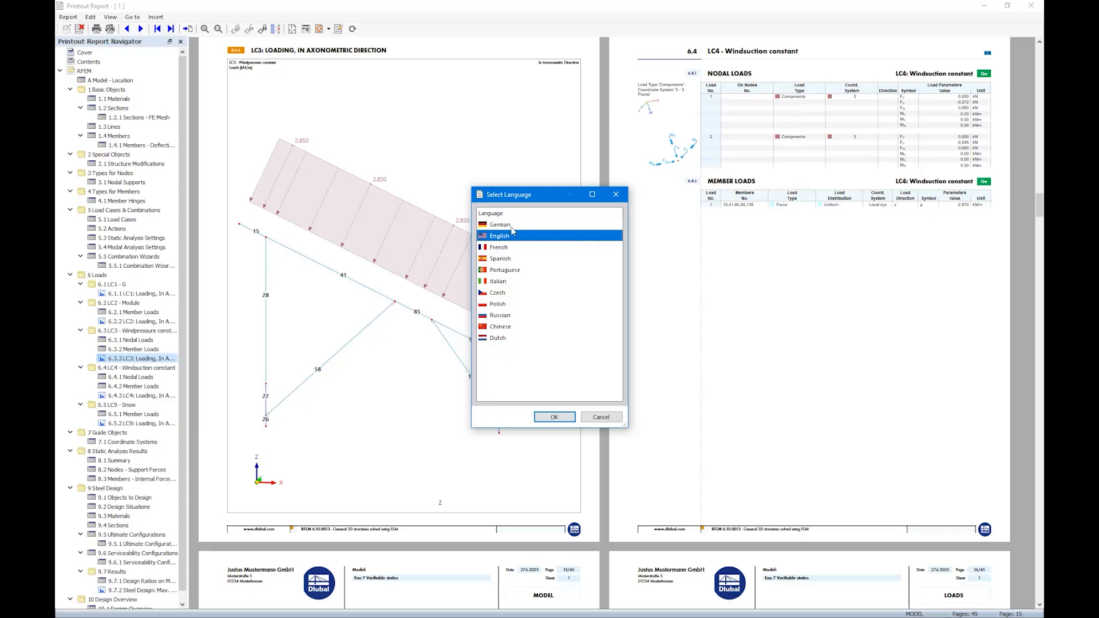
pyautogui.click(511, 225)
pyautogui.click(555, 418)
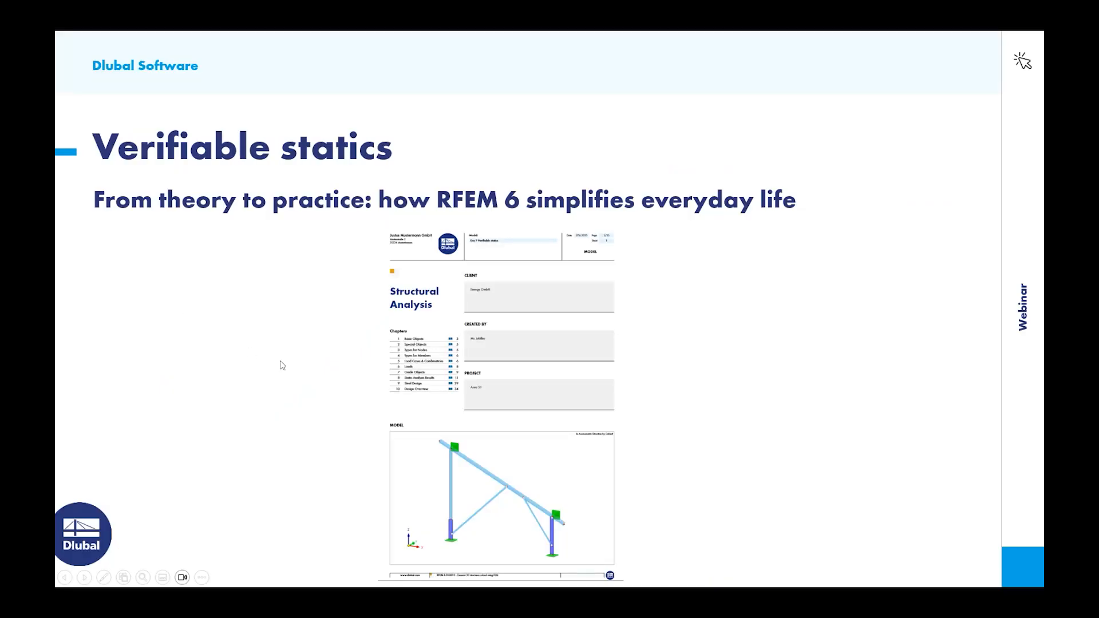
pyautogui.click(281, 364)
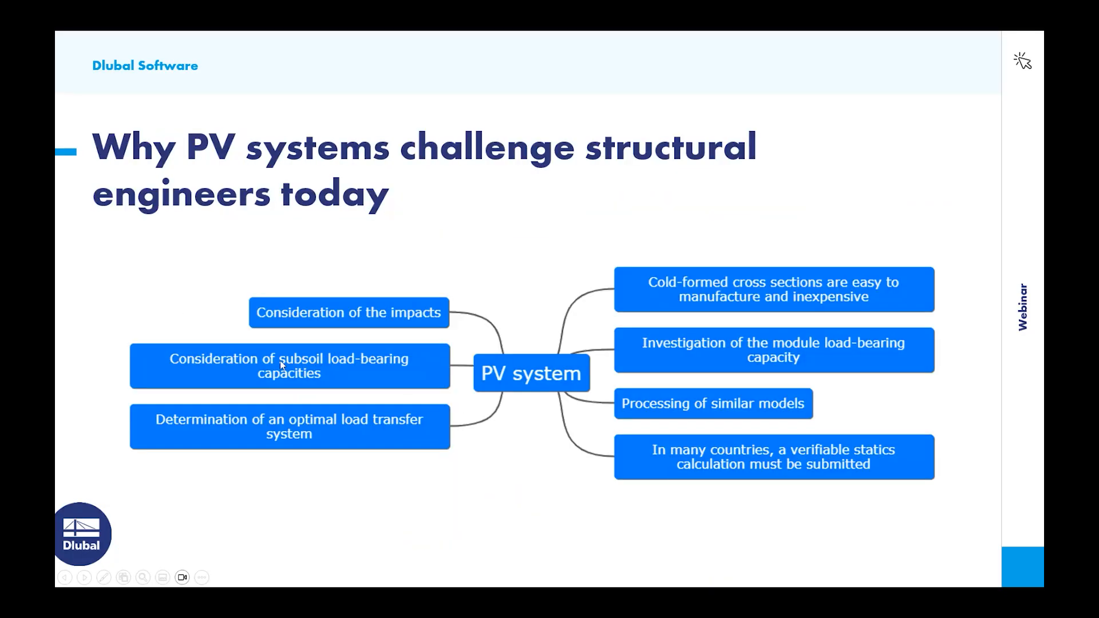